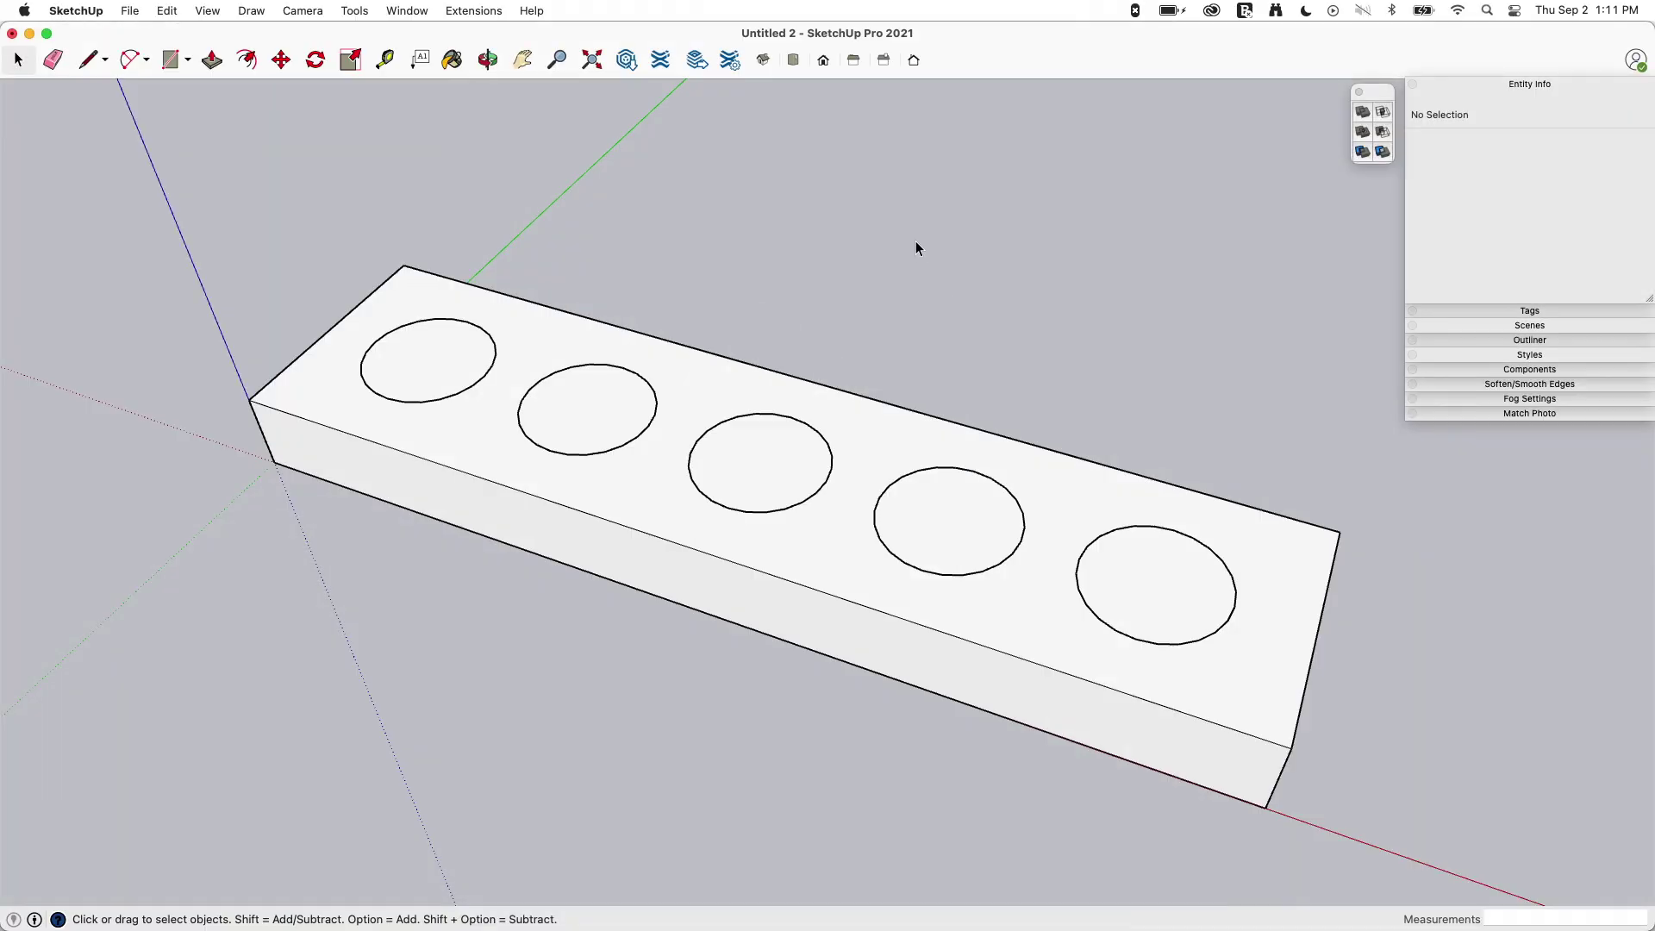
Step: Select the block and each of the five circle components in turn to examine their entity information
left_click(756, 596)
middle_click_drag(756, 597, 841, 533)
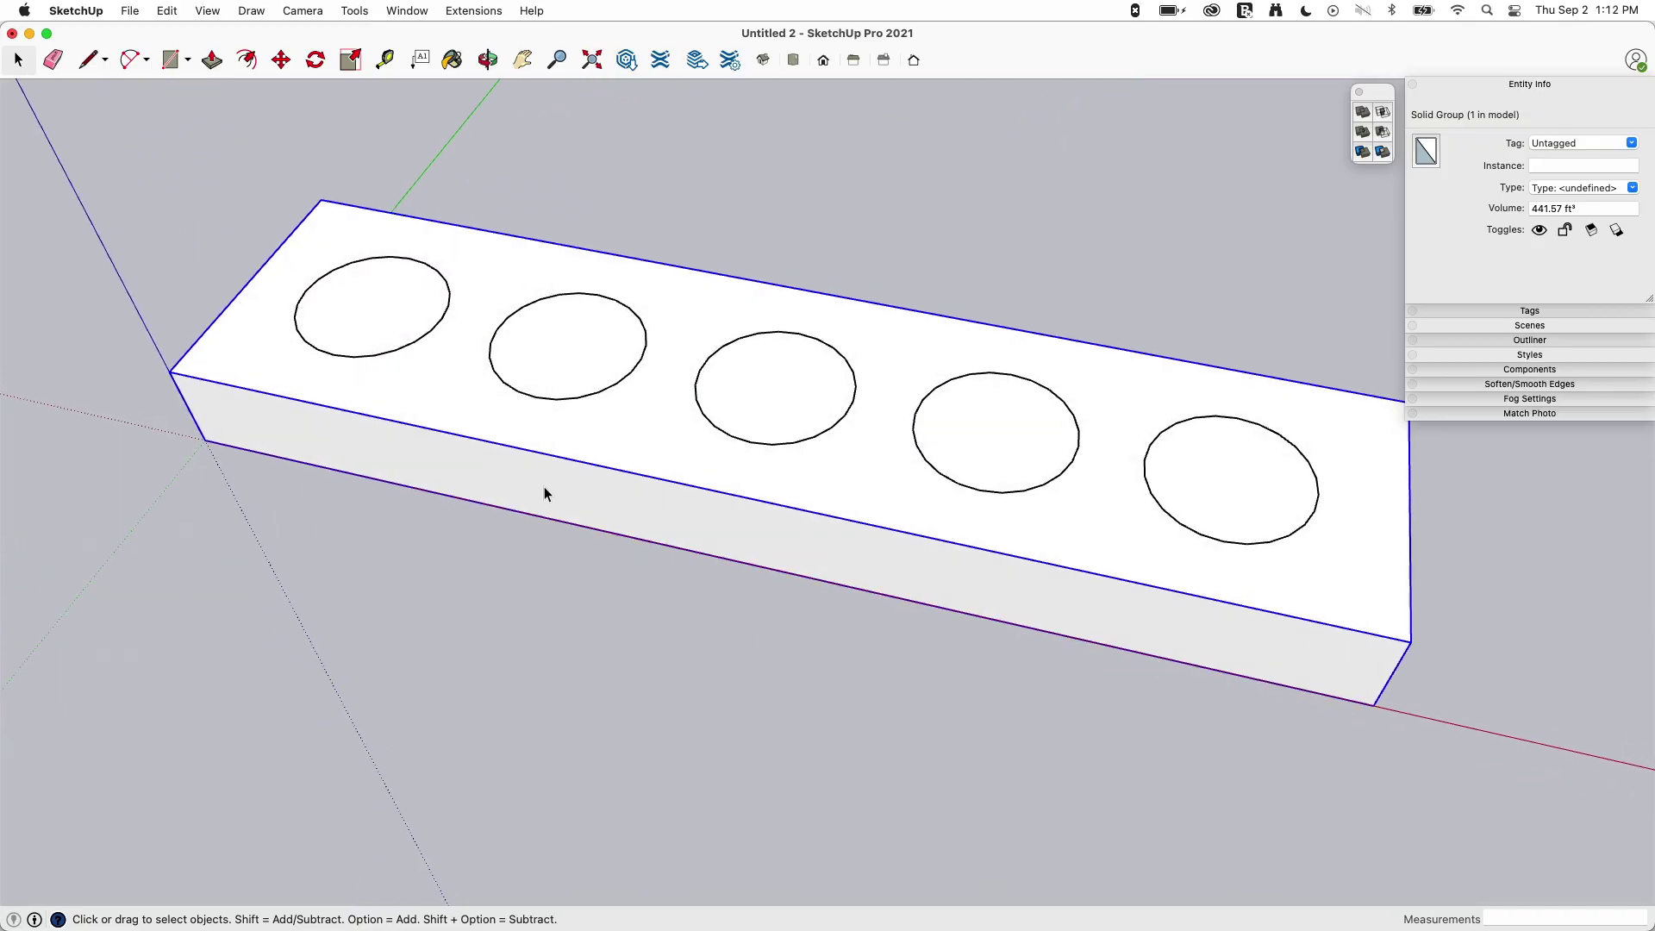
middle_click_drag(1062, 538, 407, 366)
left_click(409, 345)
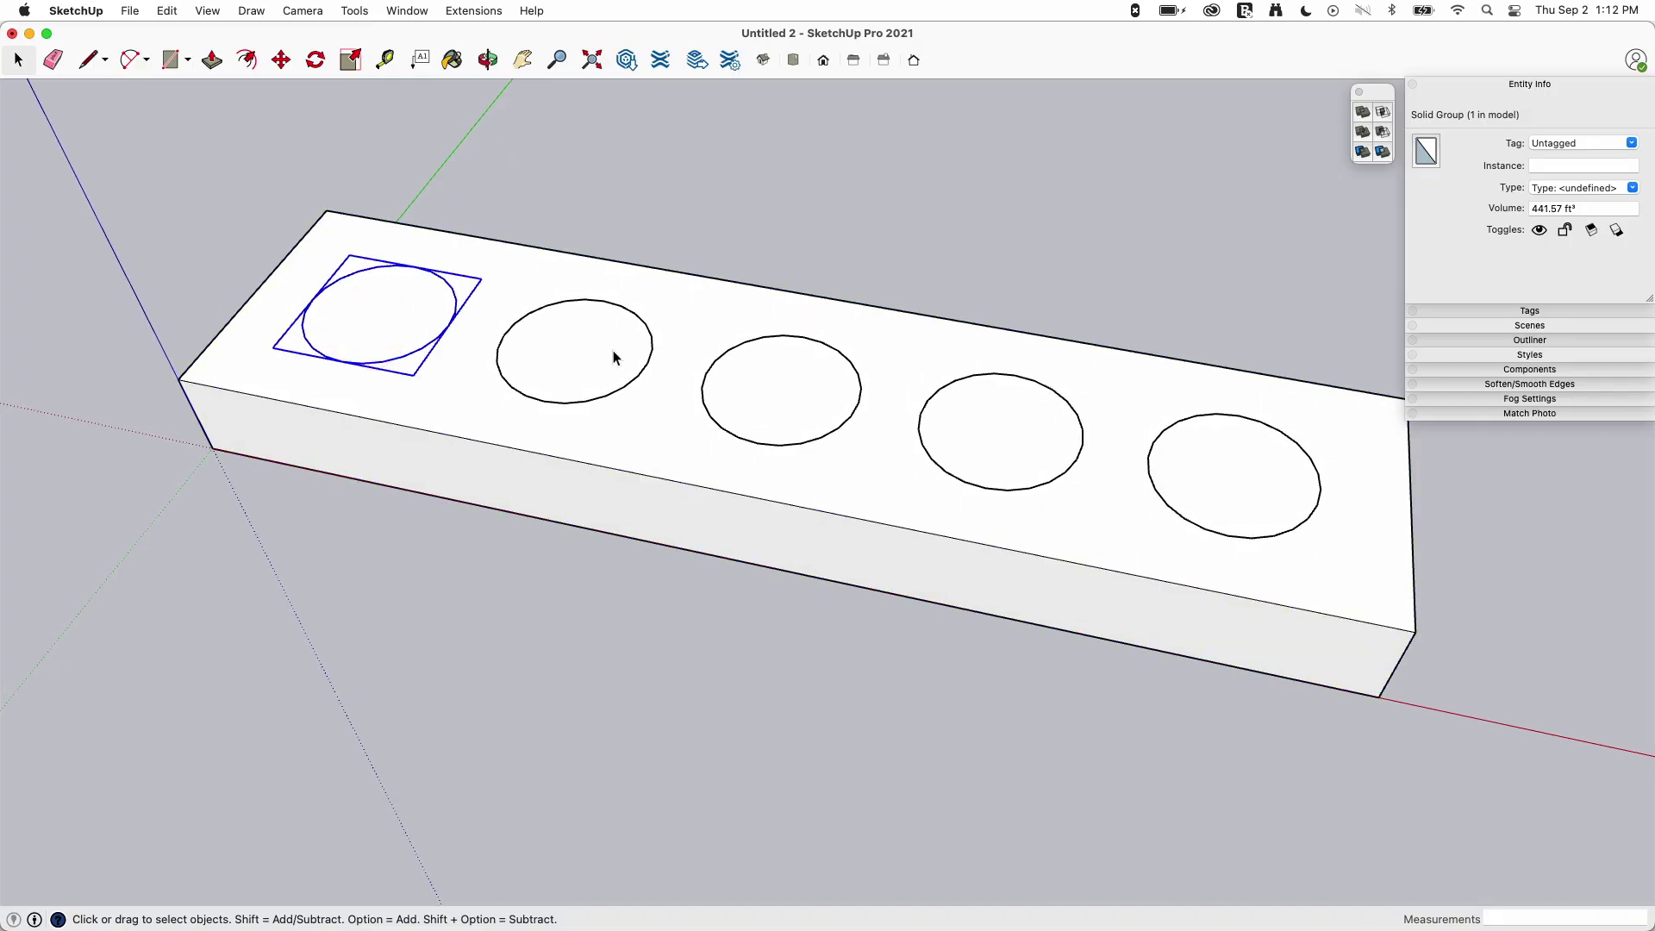
left_click(611, 349)
left_click(793, 383)
left_click(1016, 409)
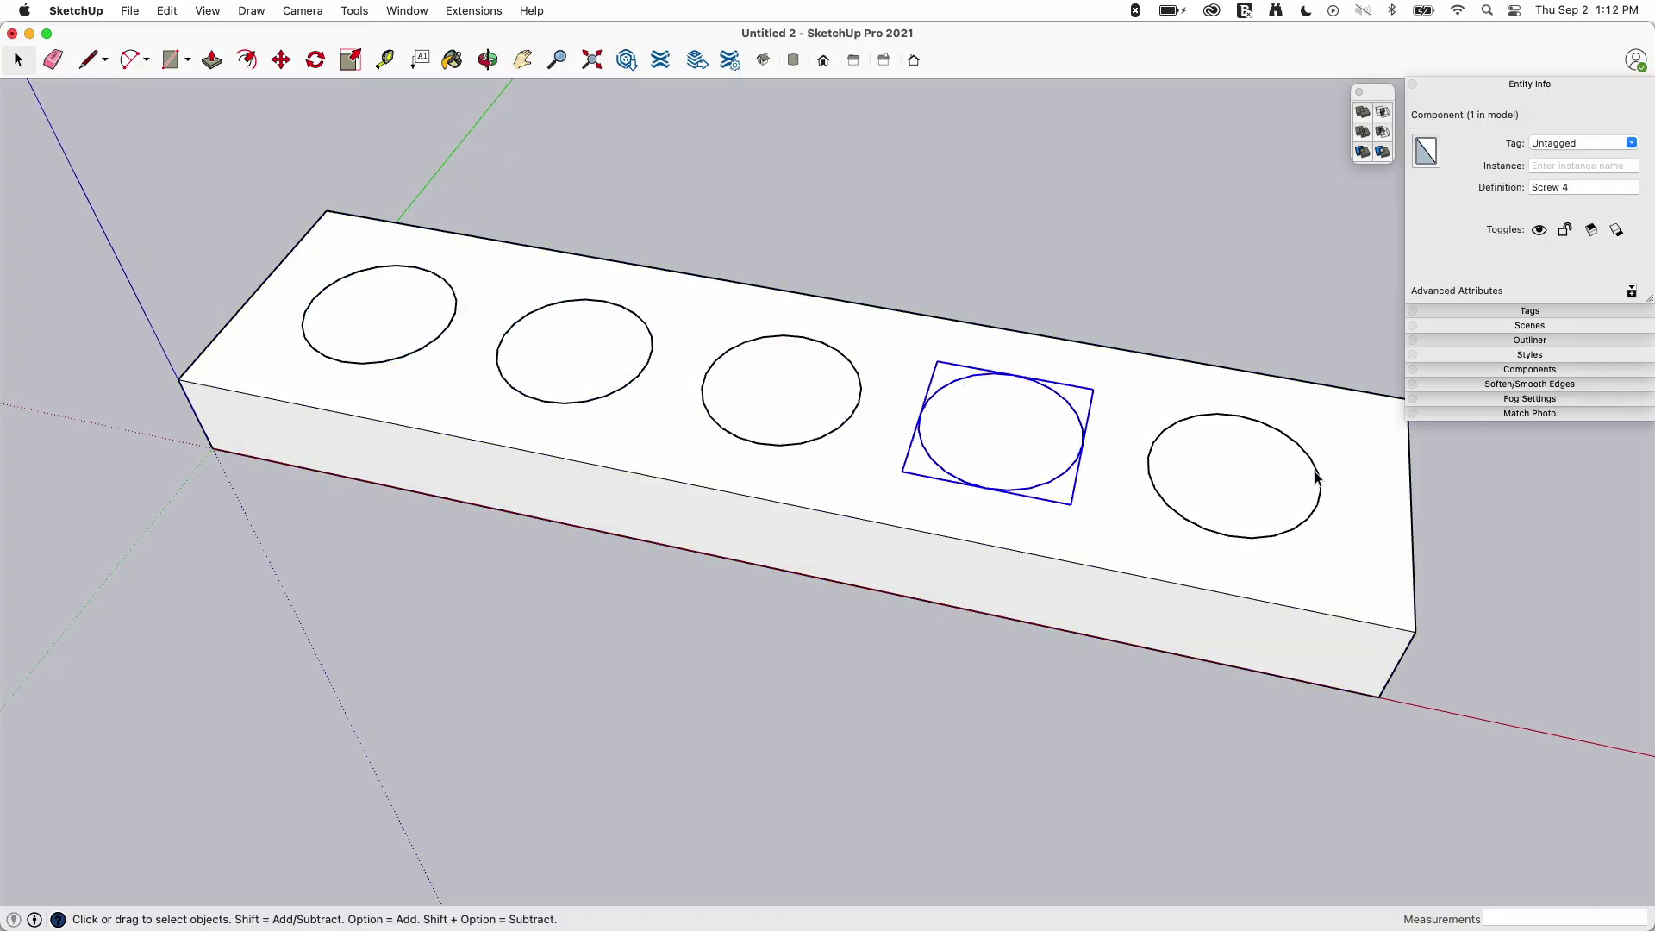
left_click(1280, 498)
middle_click_drag(1280, 493, 514, 534)
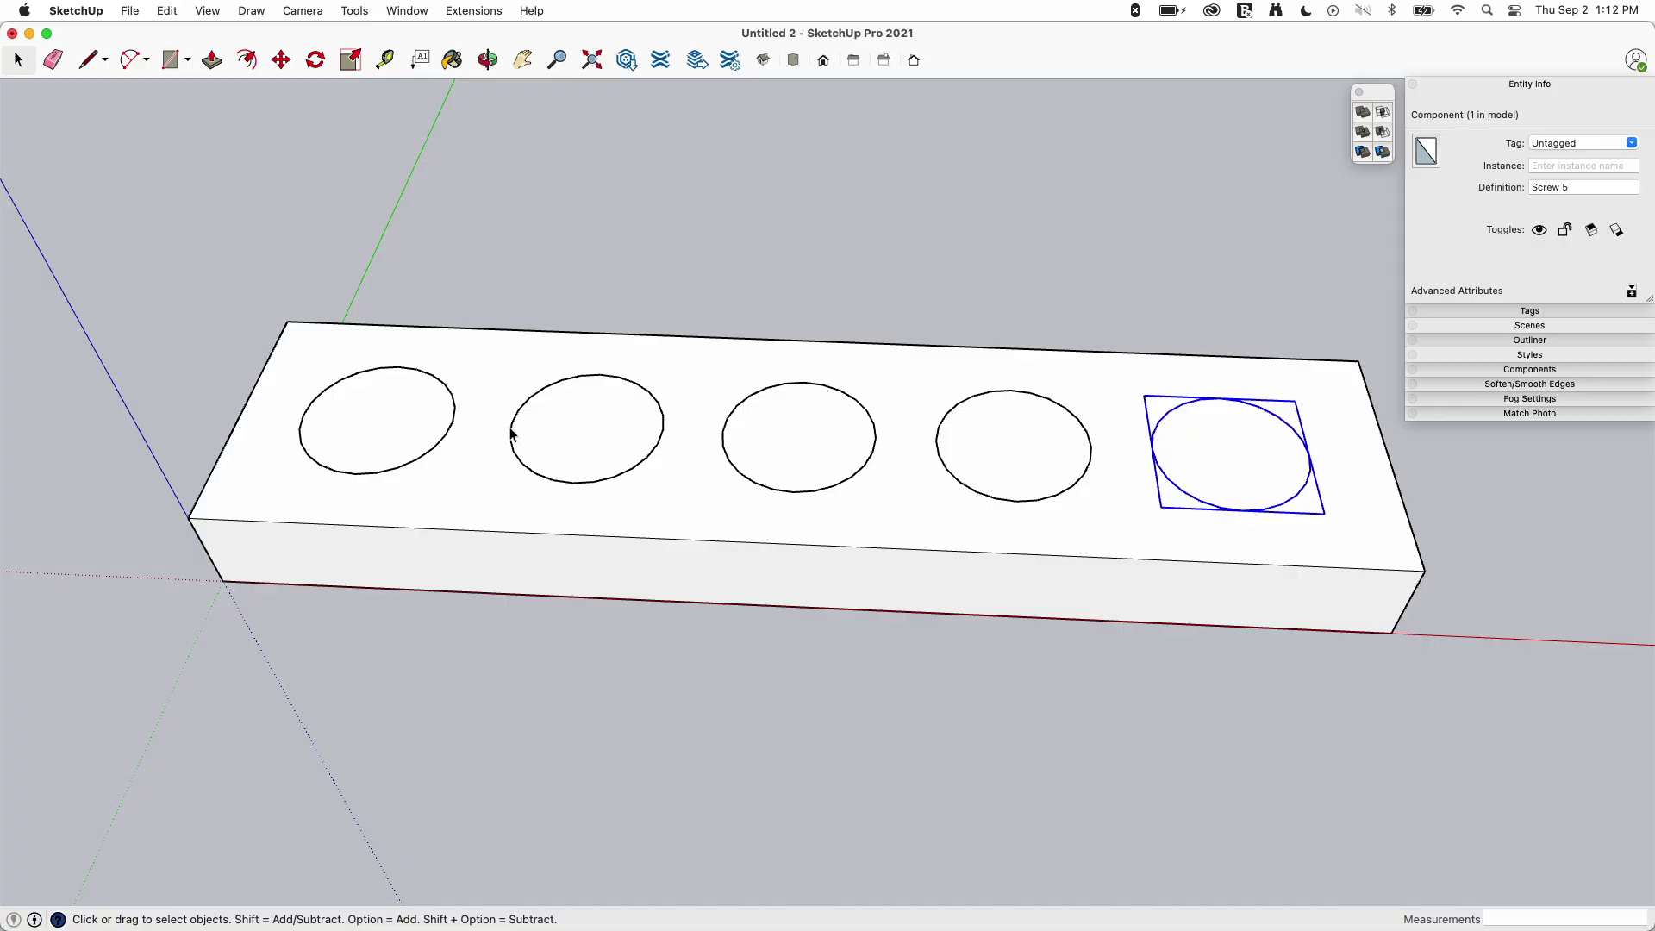
left_click(388, 437)
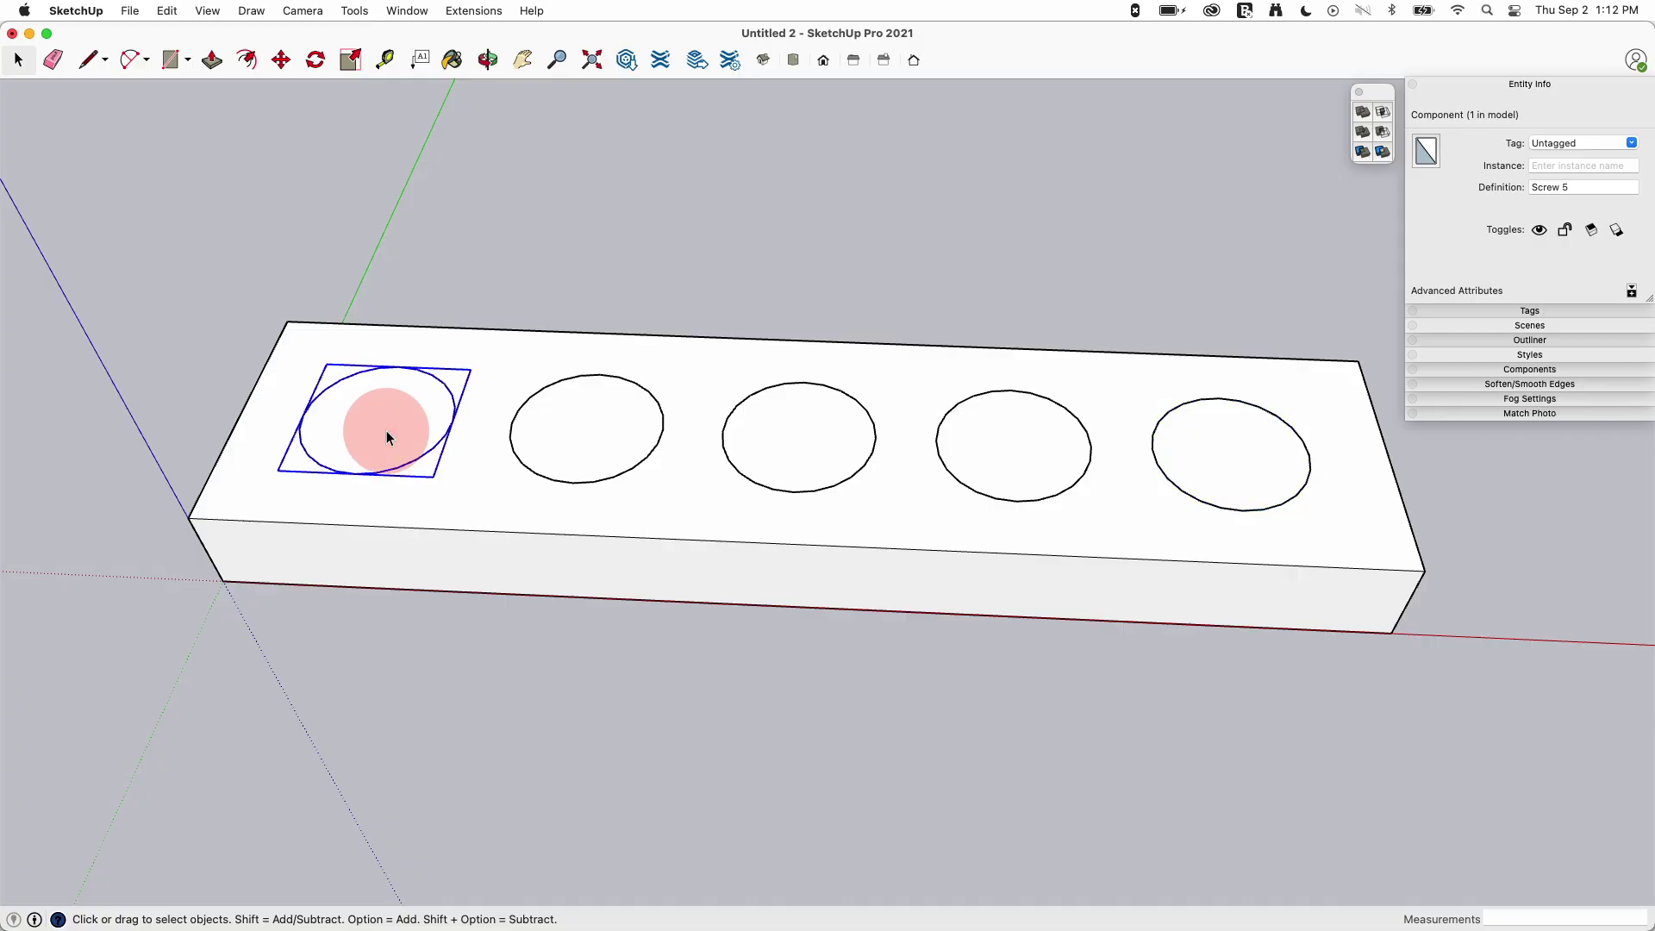
left_click(1234, 465)
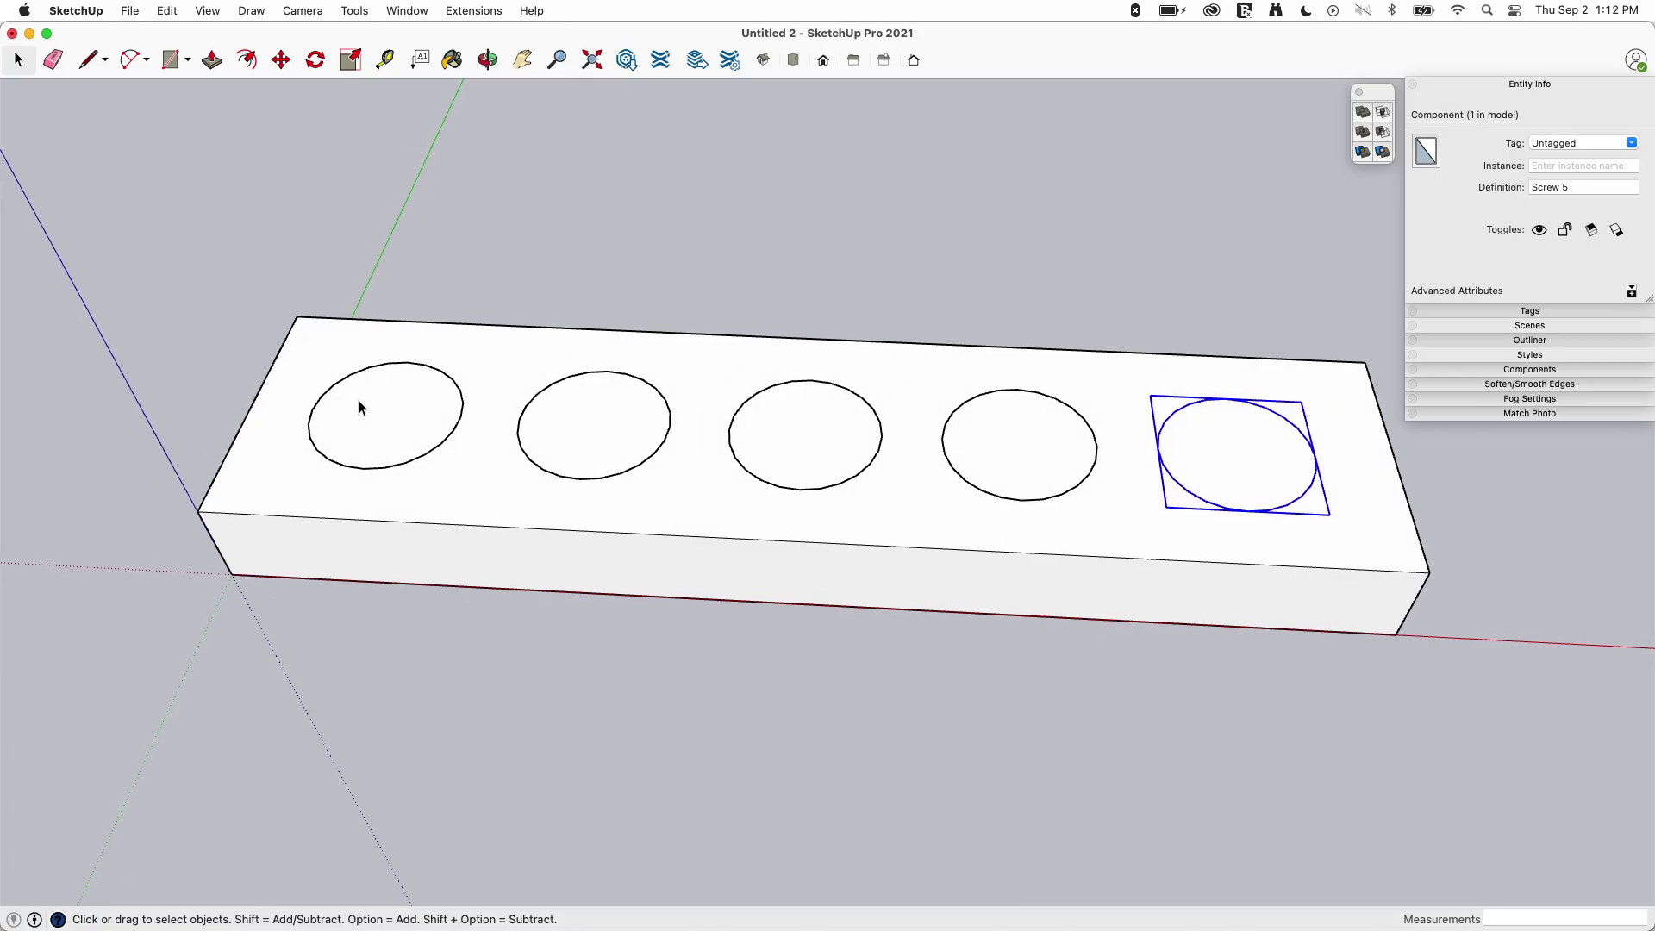
Step: Select the first circle component and examine its outline on the block up close and from far away
middle_click_drag(359, 400, 431, 391)
scroll(431, 391, "up", 6)
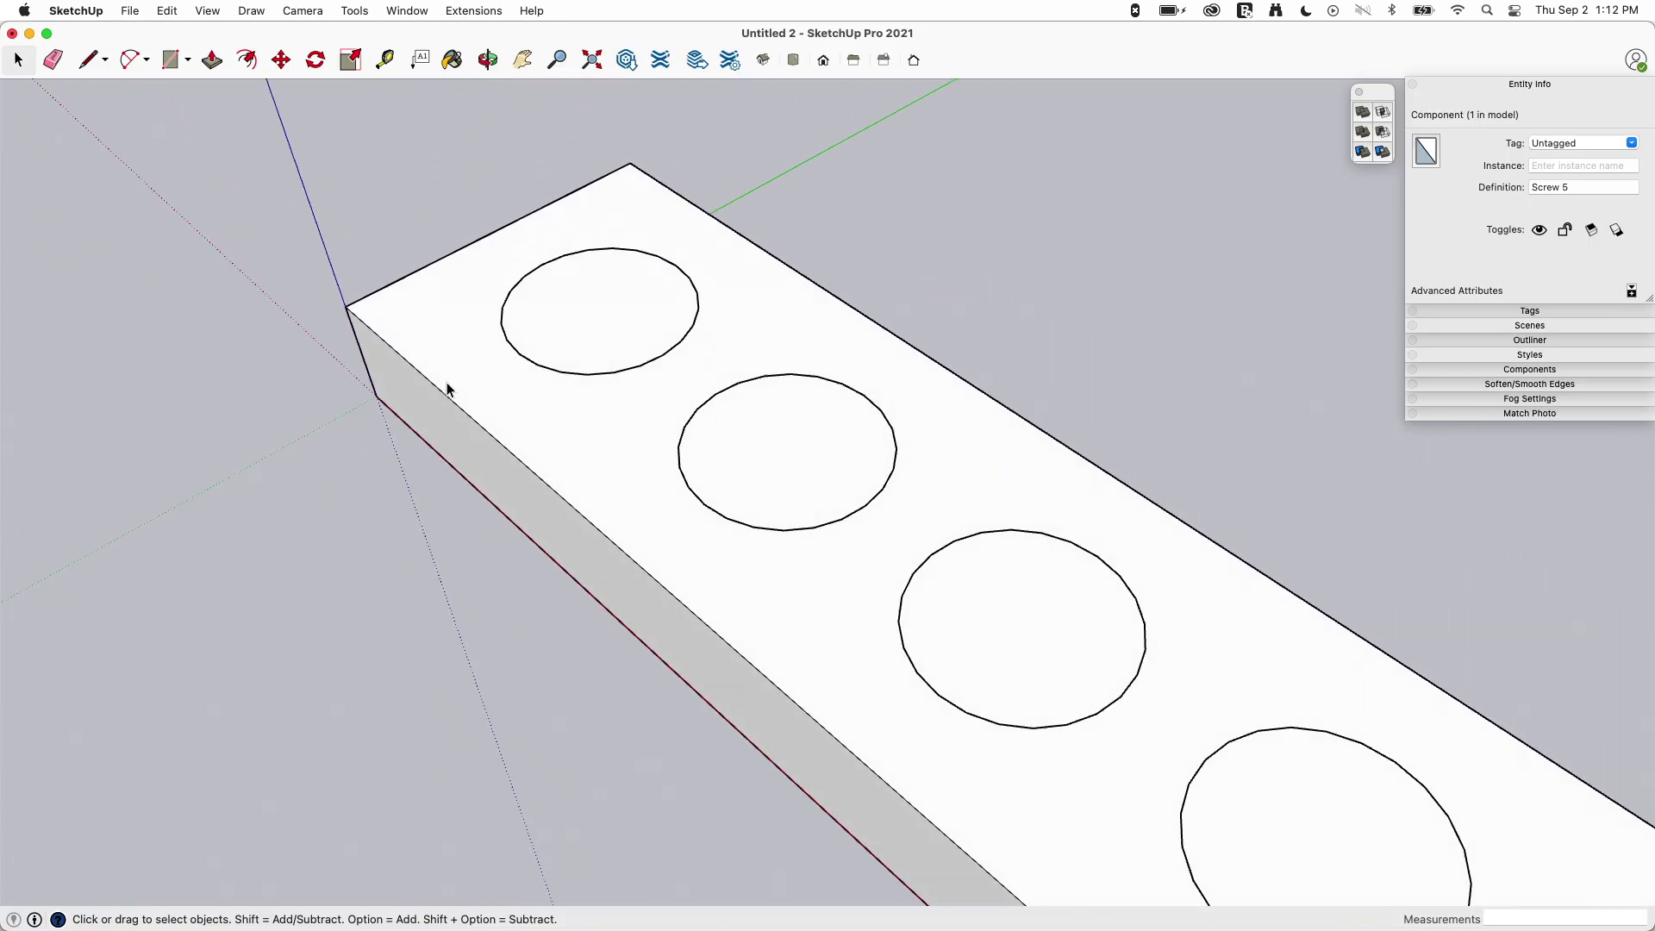
scroll(446, 381, "up", 3)
scroll(581, 473, "up", 5)
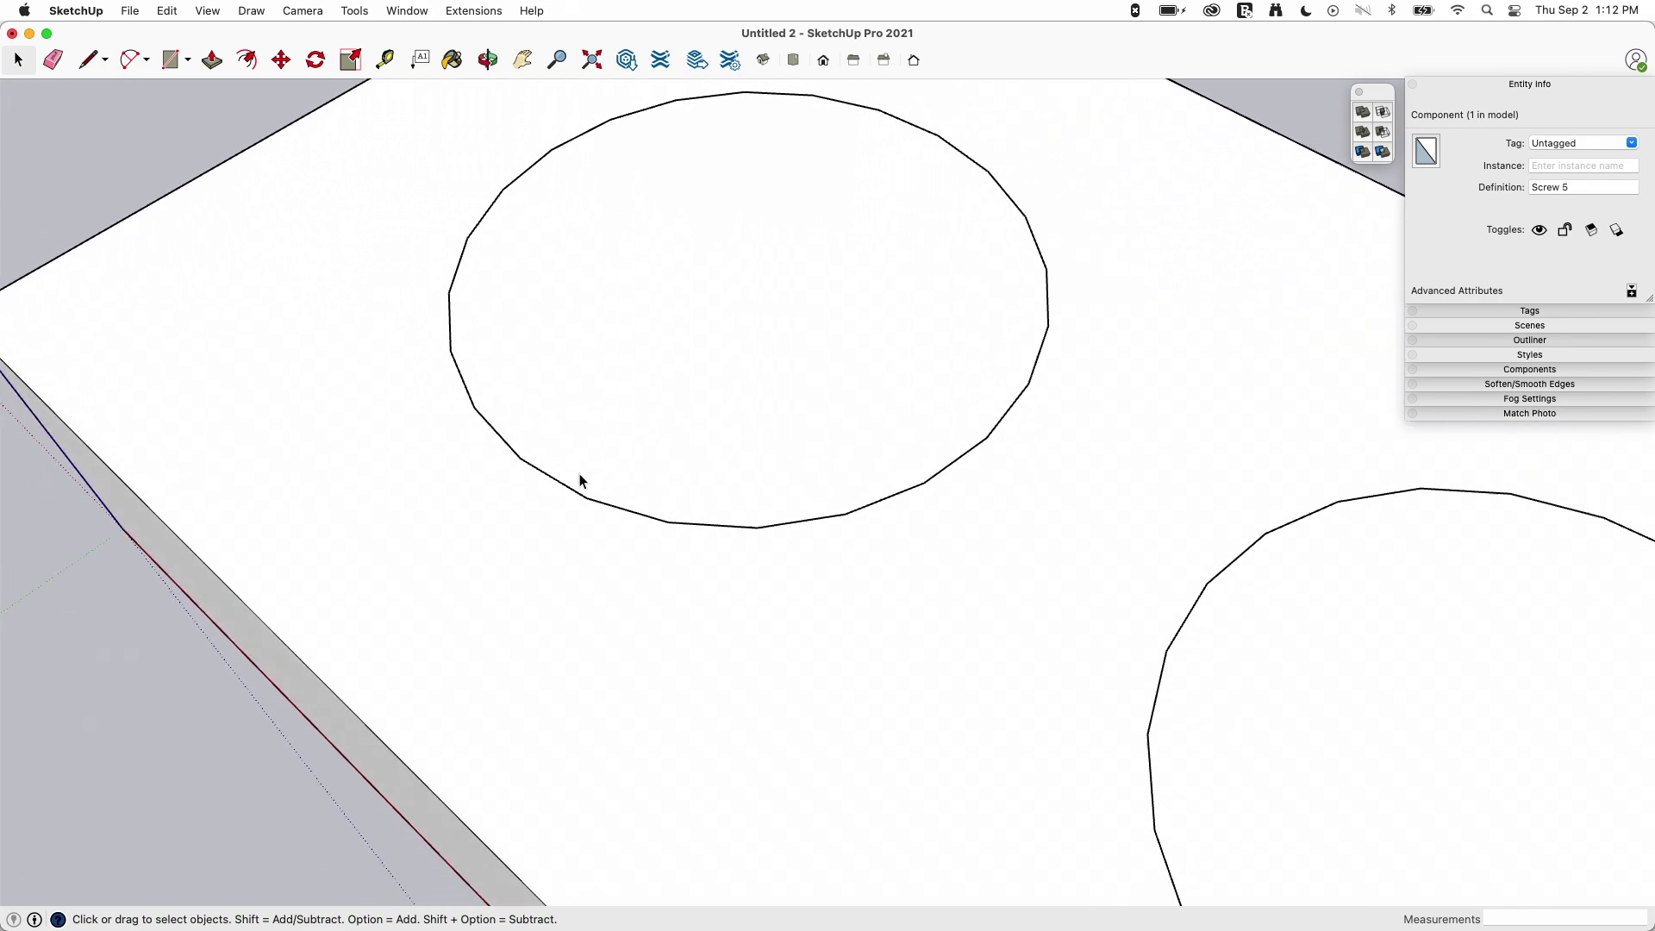
left_click(918, 345)
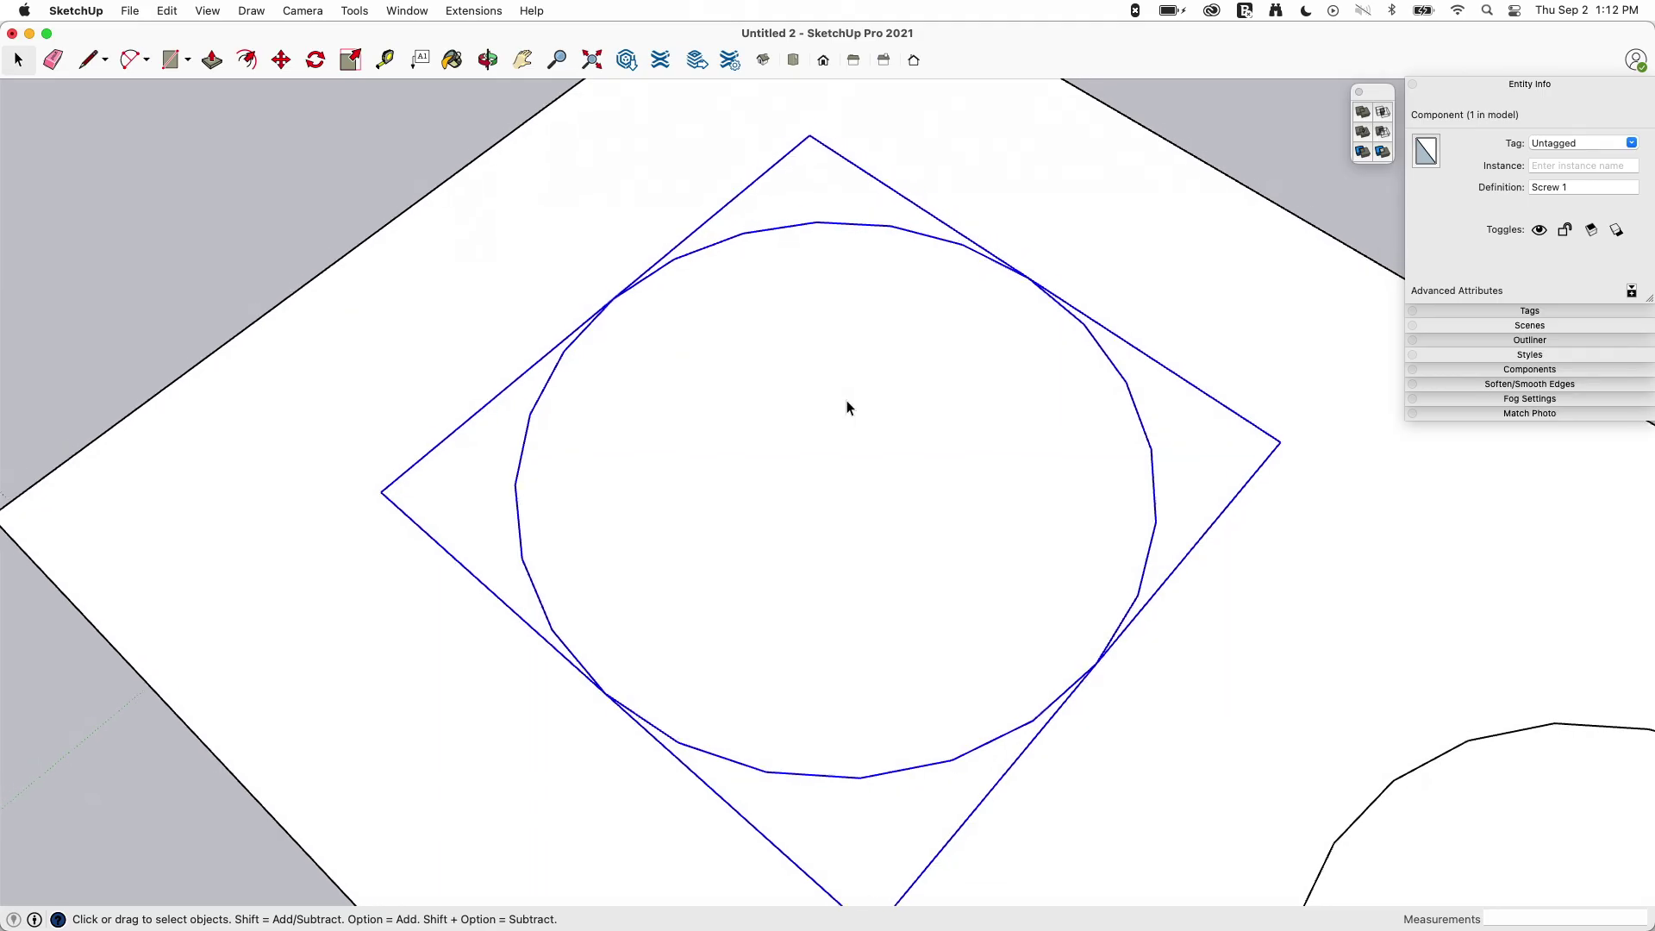
scroll(996, 596, "down", 2)
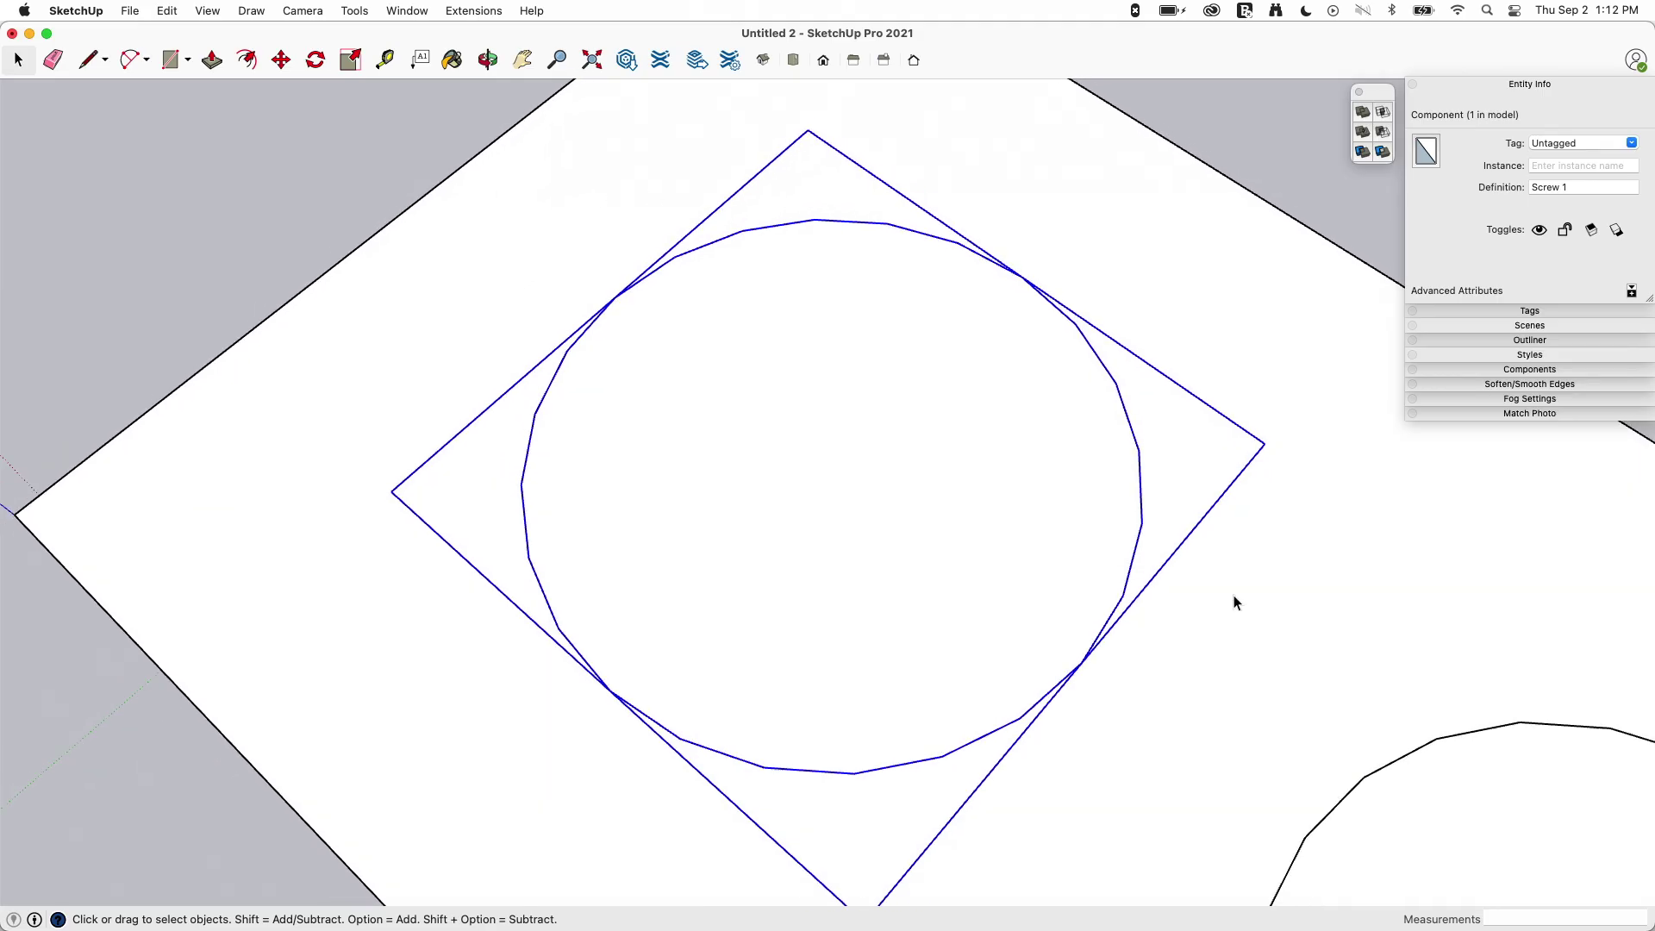
scroll(1293, 711, "down", 10)
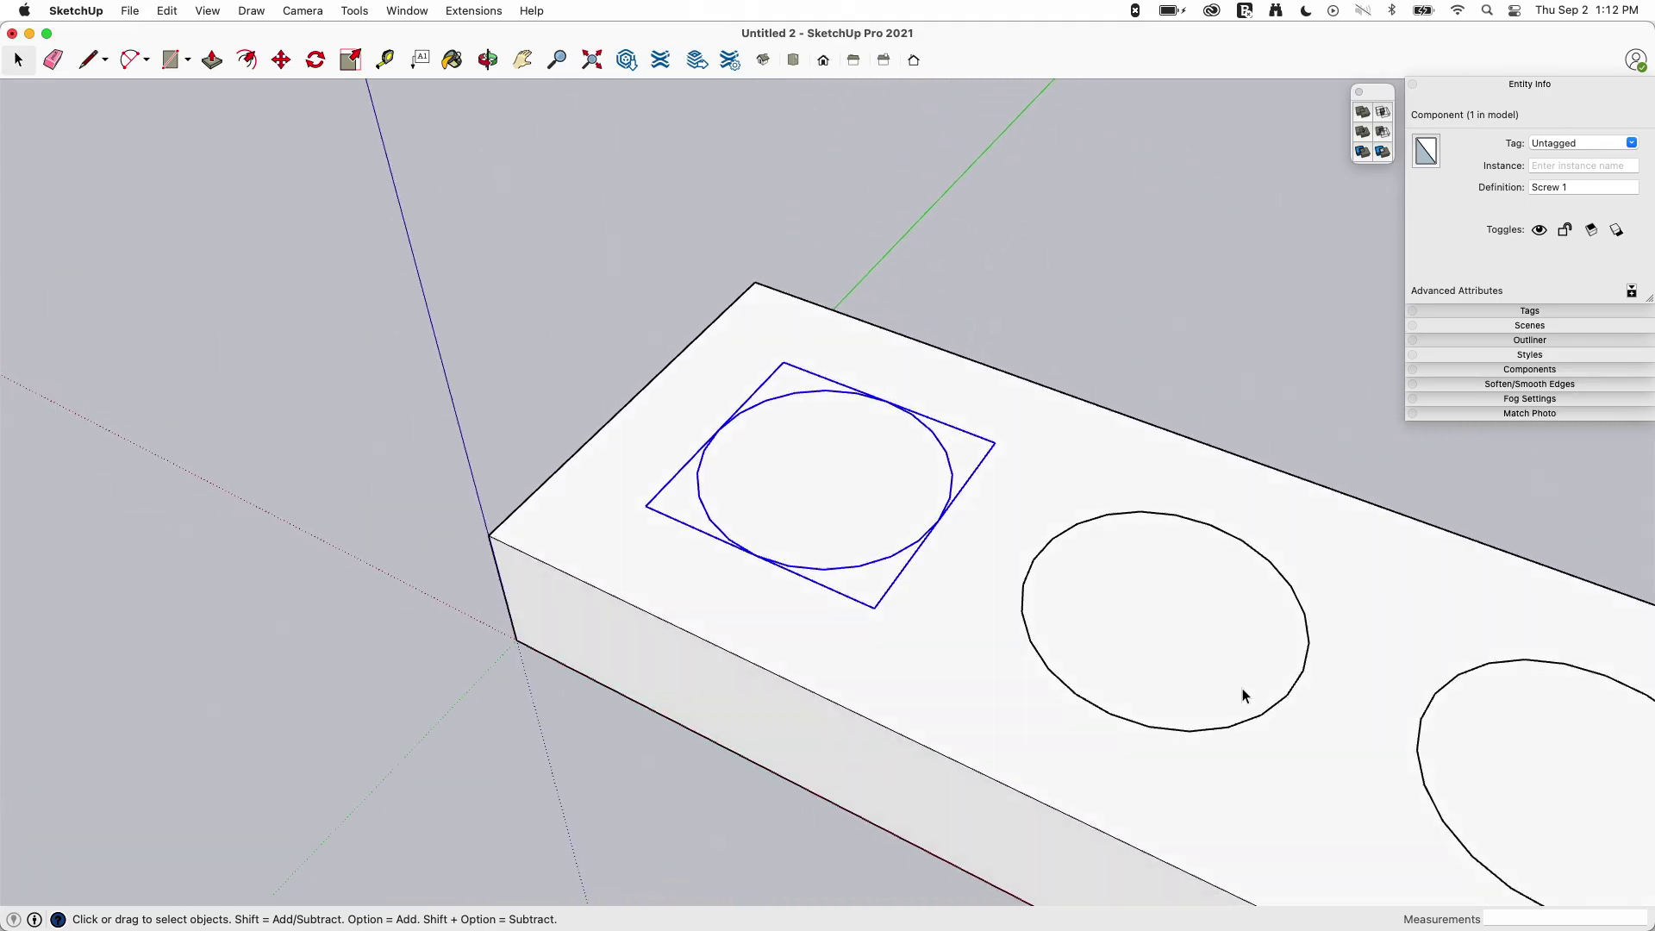
scroll(828, 516, "down", 10)
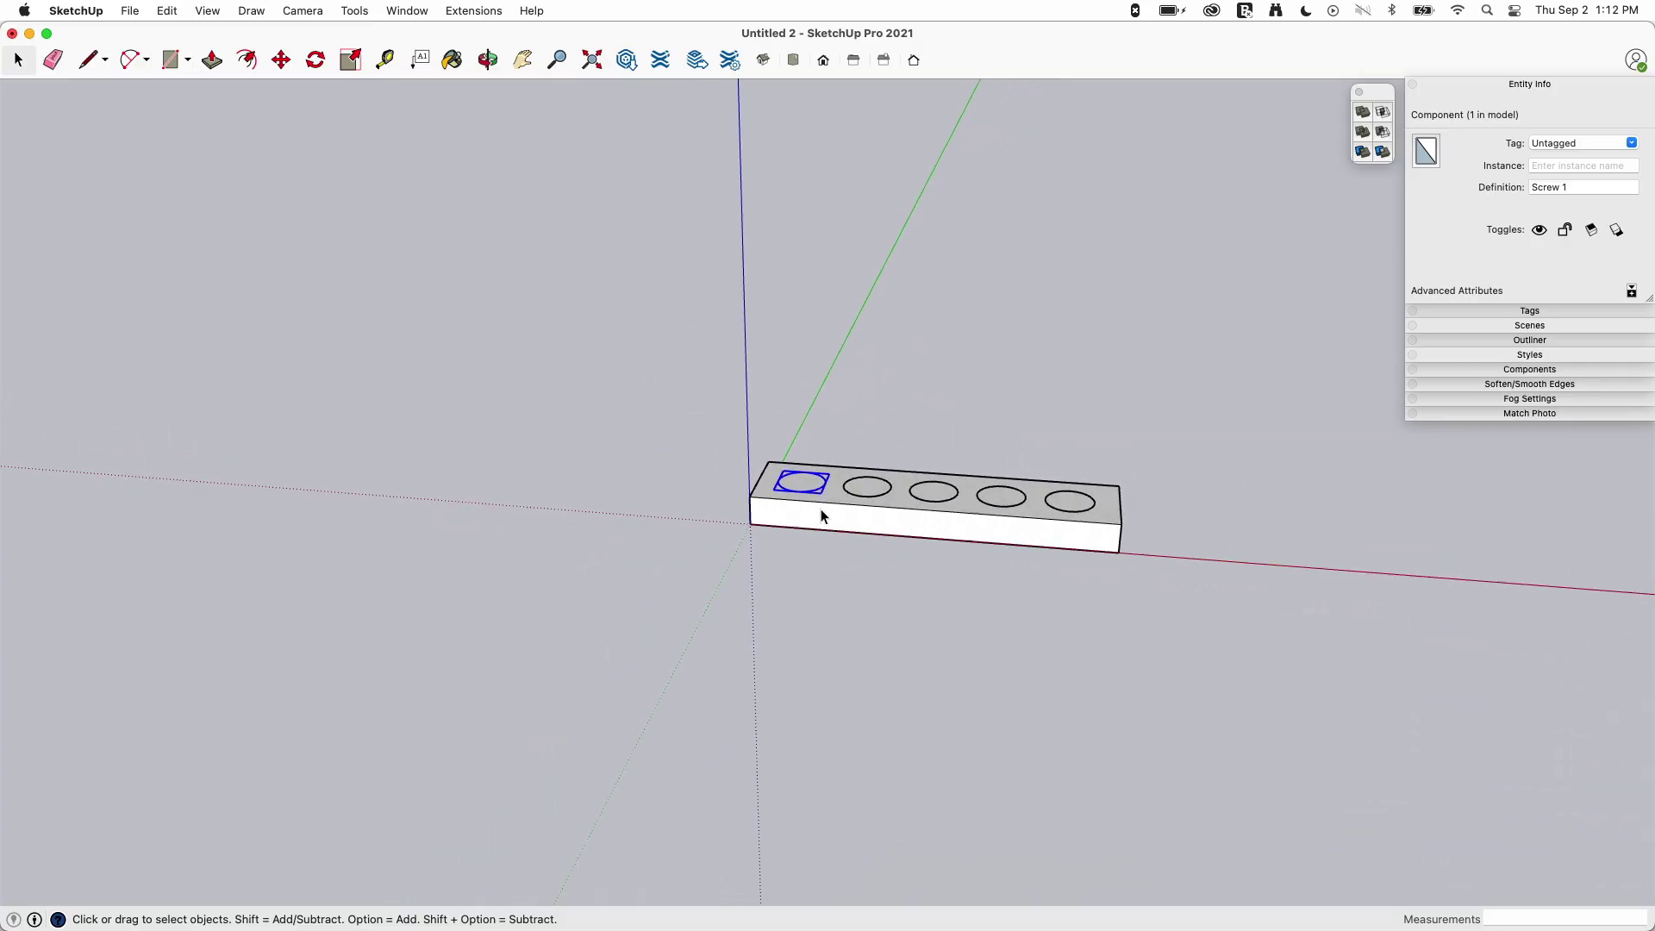
scroll(939, 448, "down", 8)
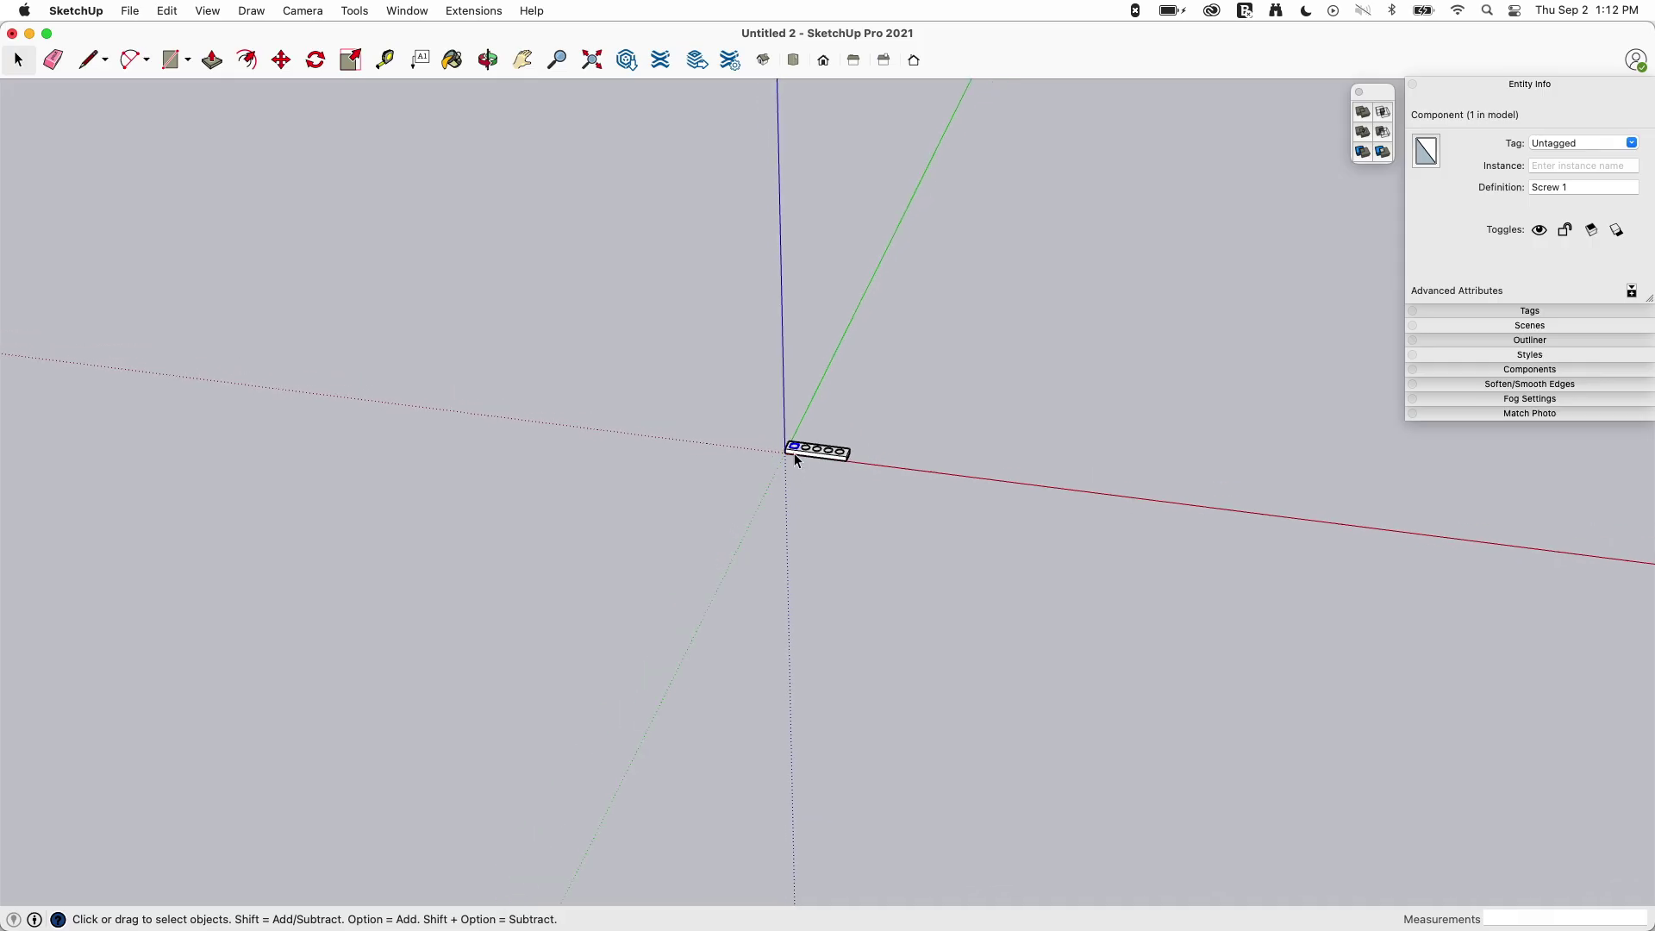
scroll(790, 450, "up", 2)
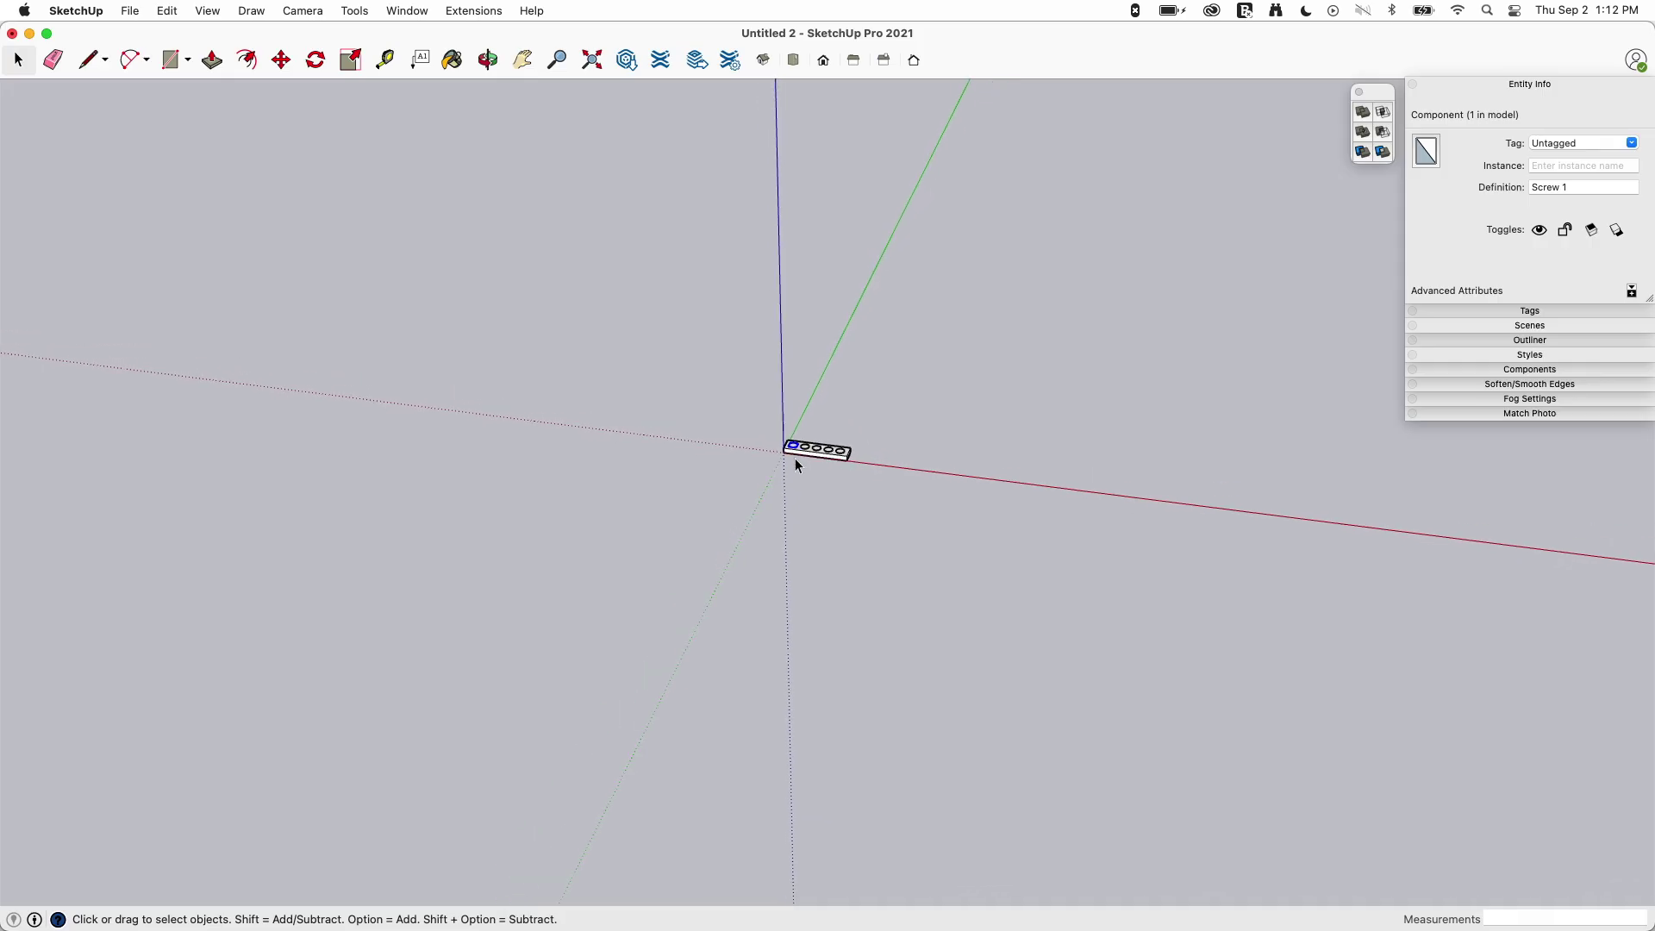
middle_click_drag(793, 454, 772, 444)
scroll(775, 444, "up", 10)
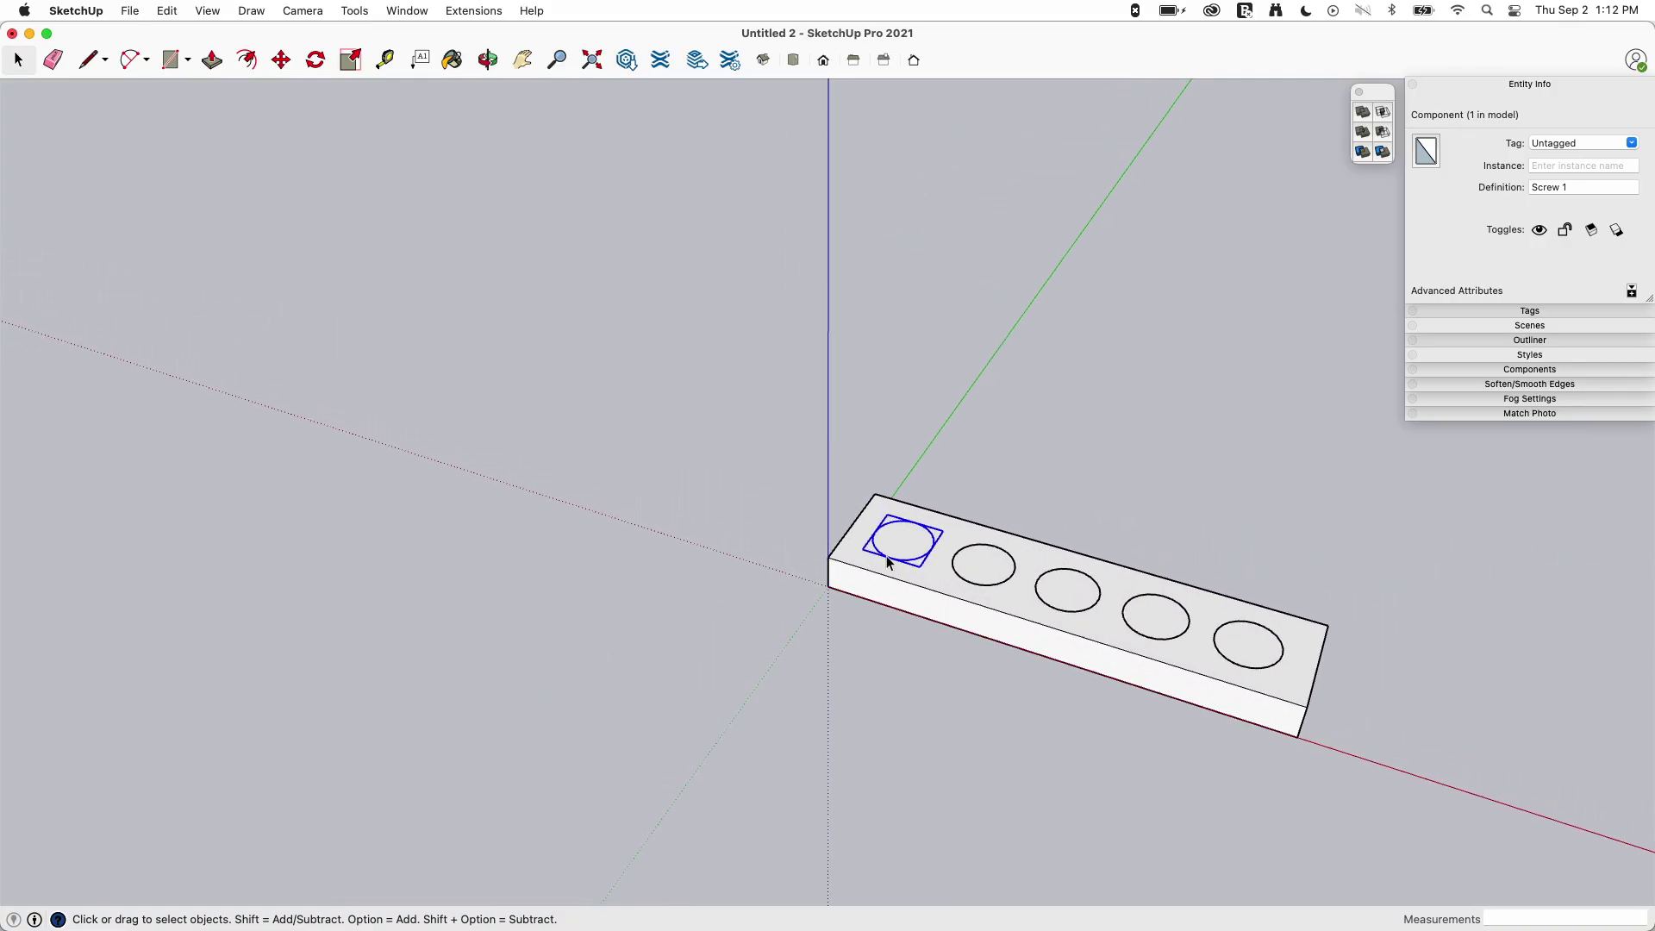
scroll(854, 565, "up", 3)
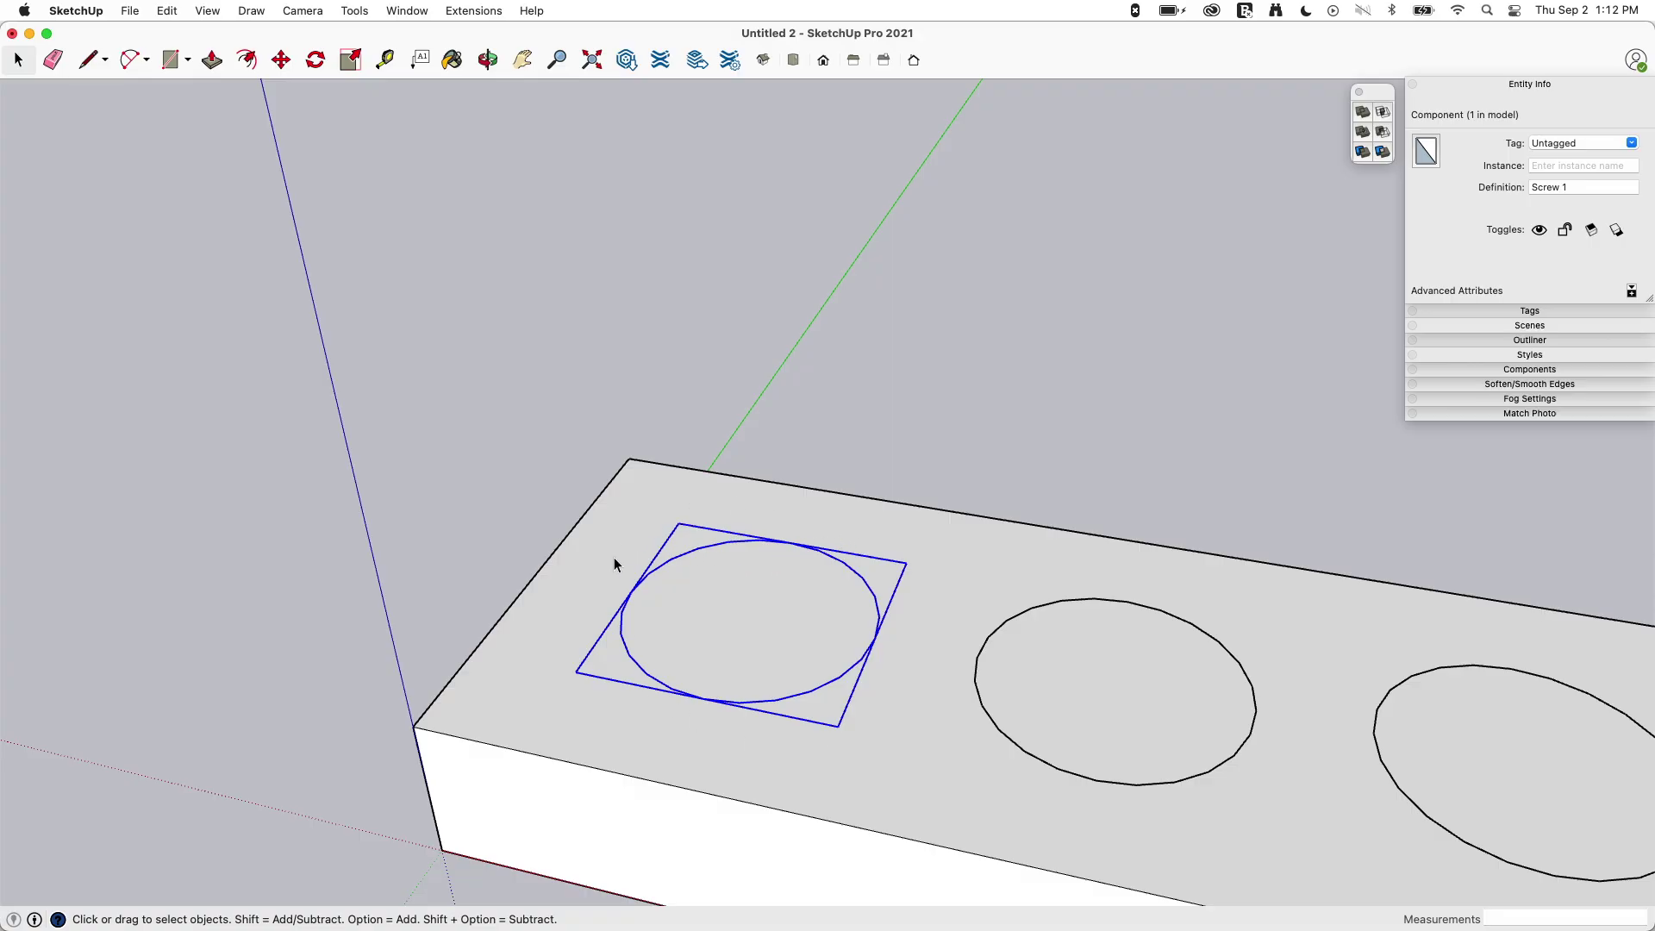
scroll(831, 614, "down", 2)
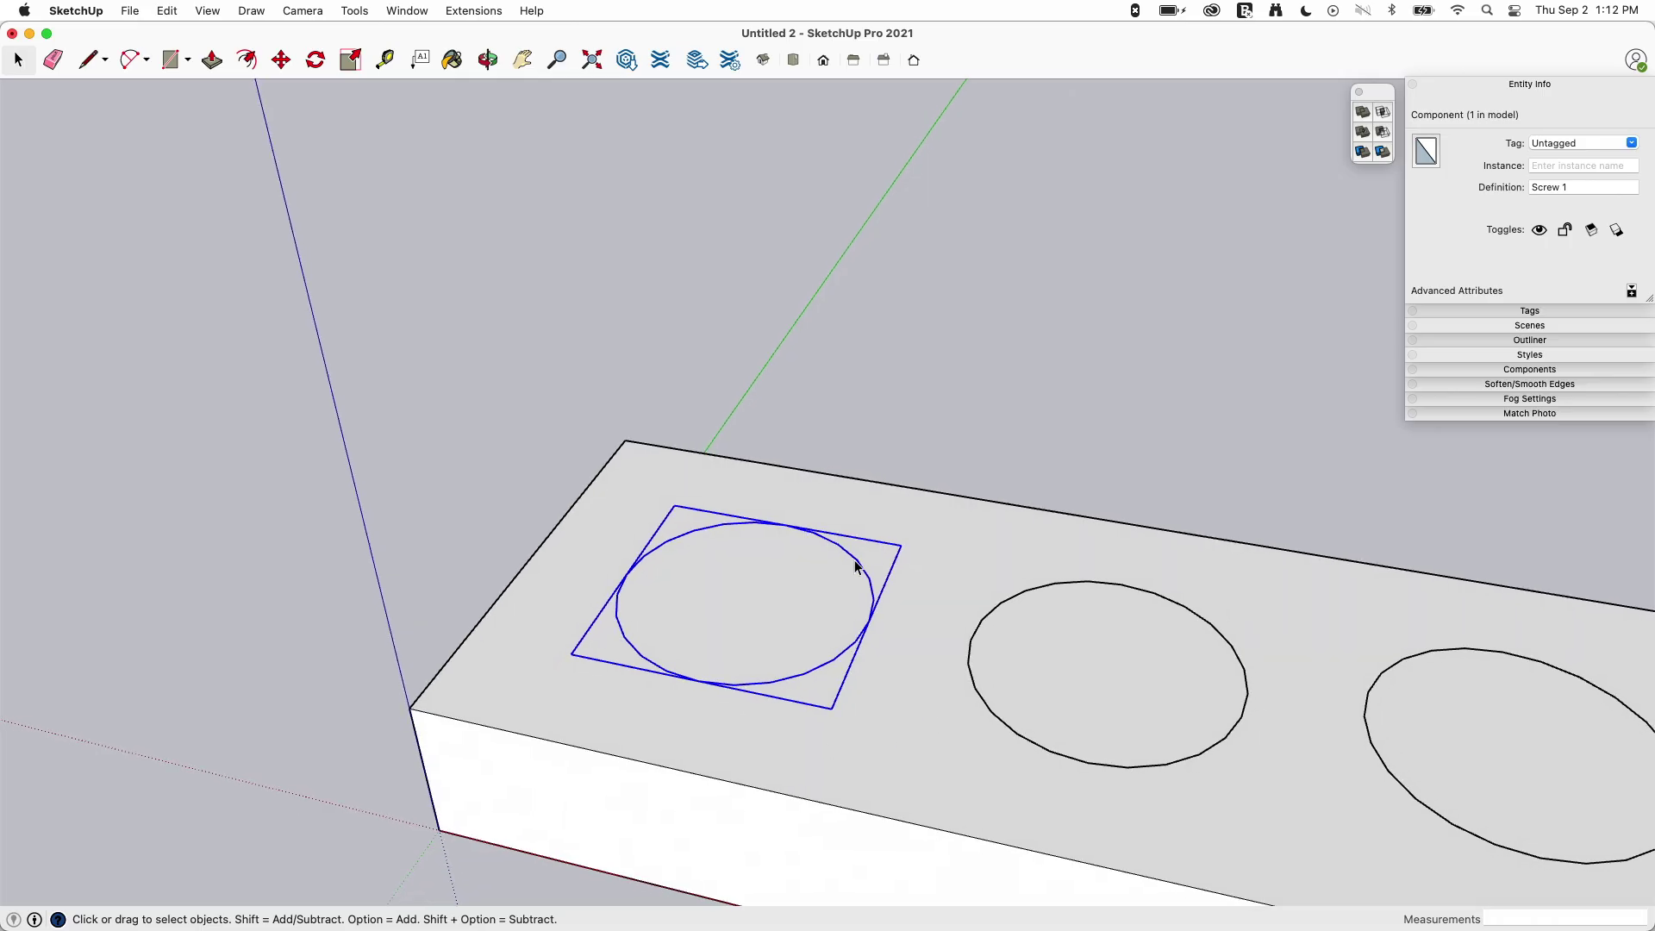
scroll(729, 679, "down", 10)
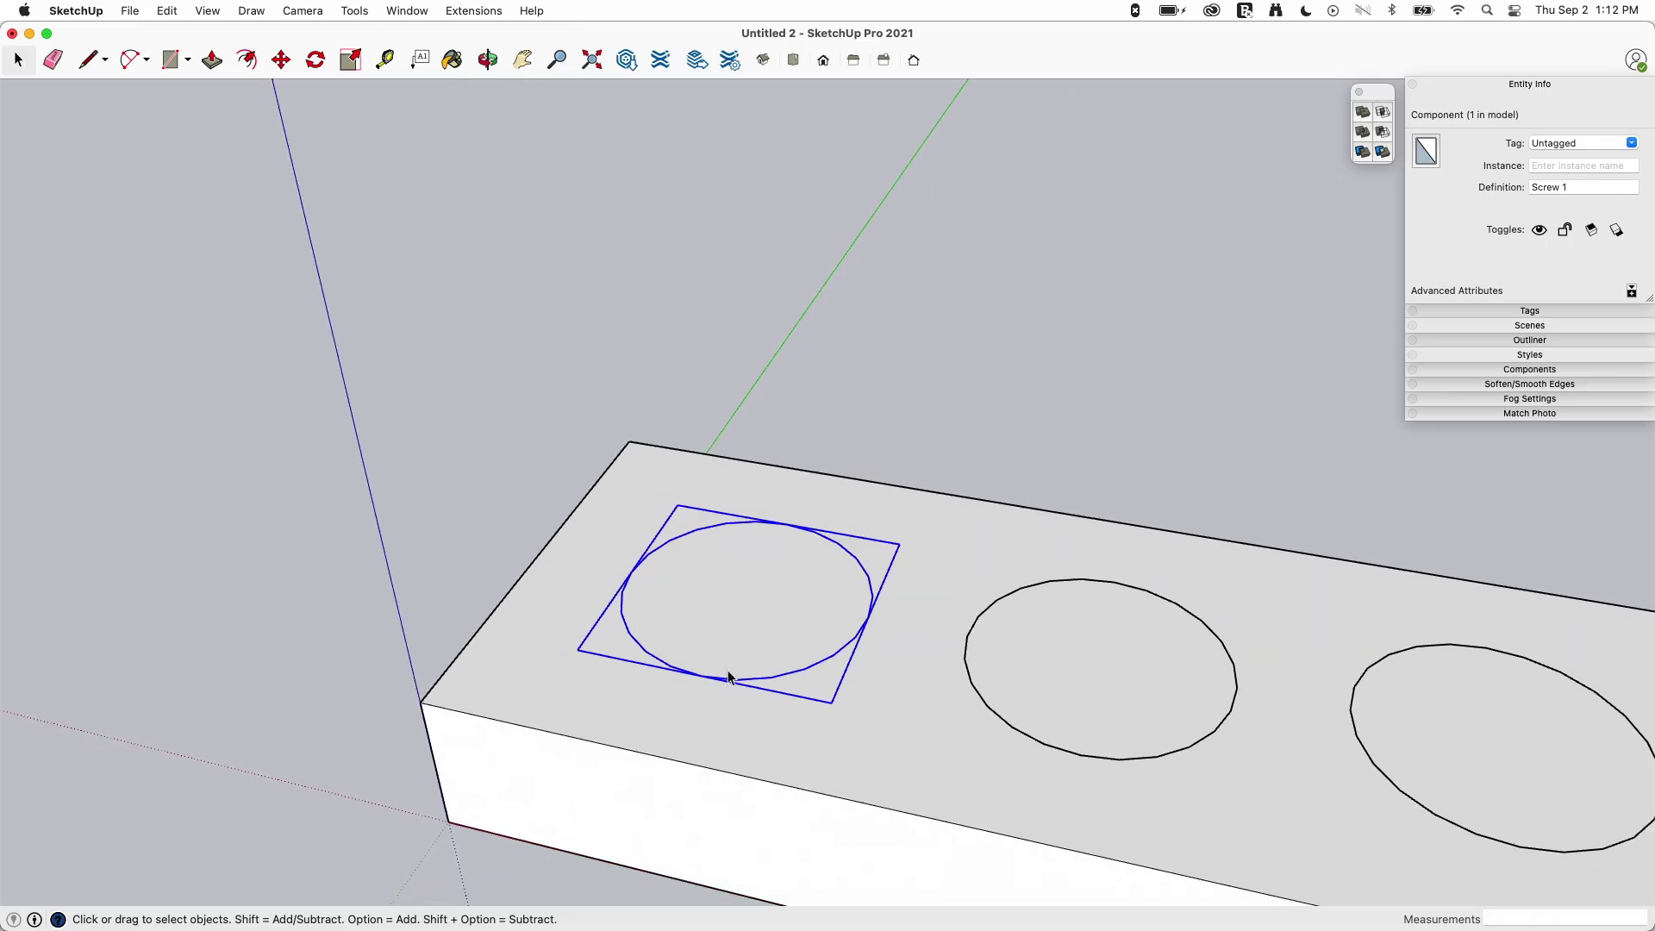
scroll(808, 593, "down", 4)
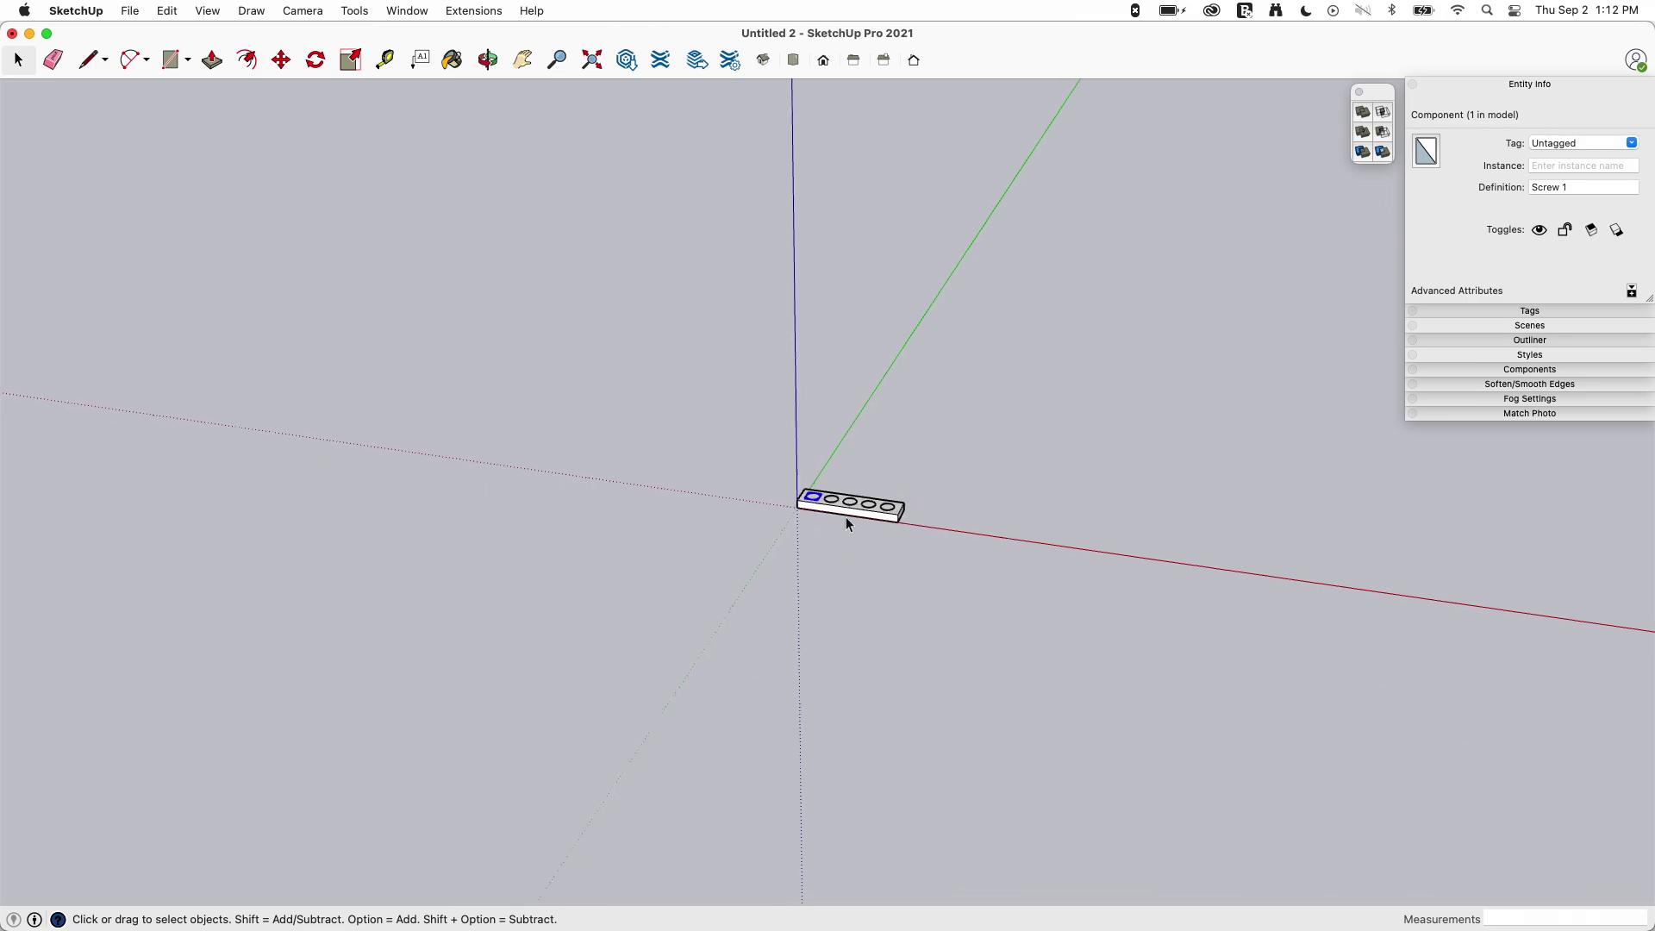
mouse_move(845, 517)
middle_mouse_down()
mouse_move(994, 506)
mouse_move(814, 495)
mouse_move(838, 541)
mouse_move(827, 517)
middle_mouse_up()
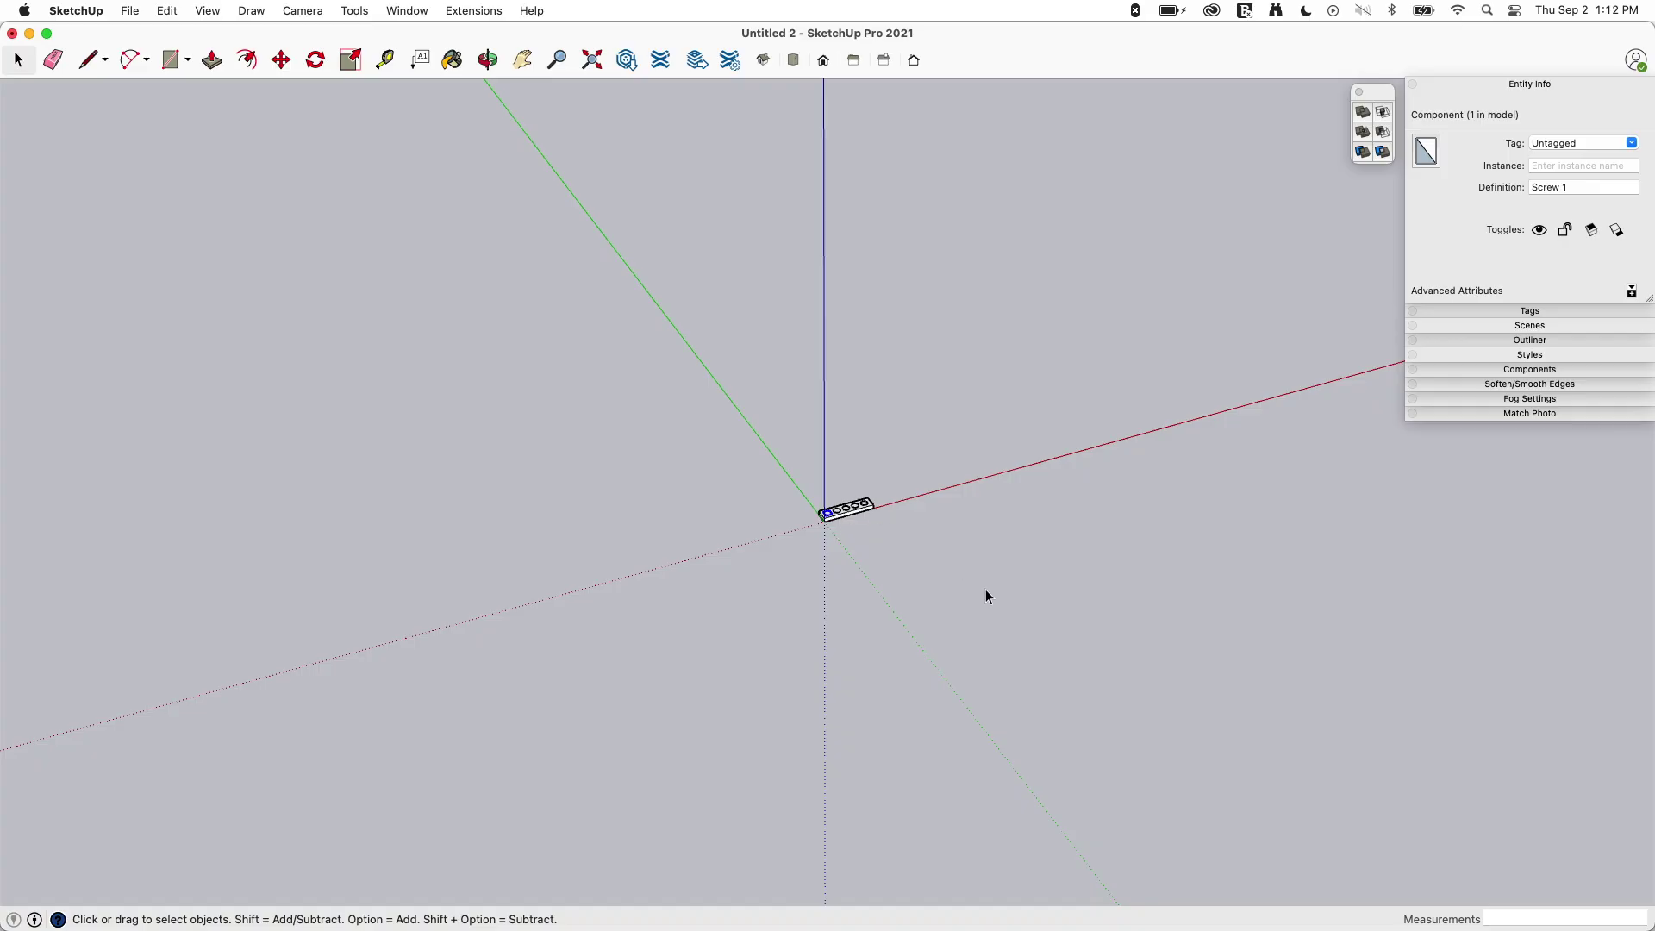
middle_click_drag(975, 587, 963, 587)
scroll(919, 572, "up", 8)
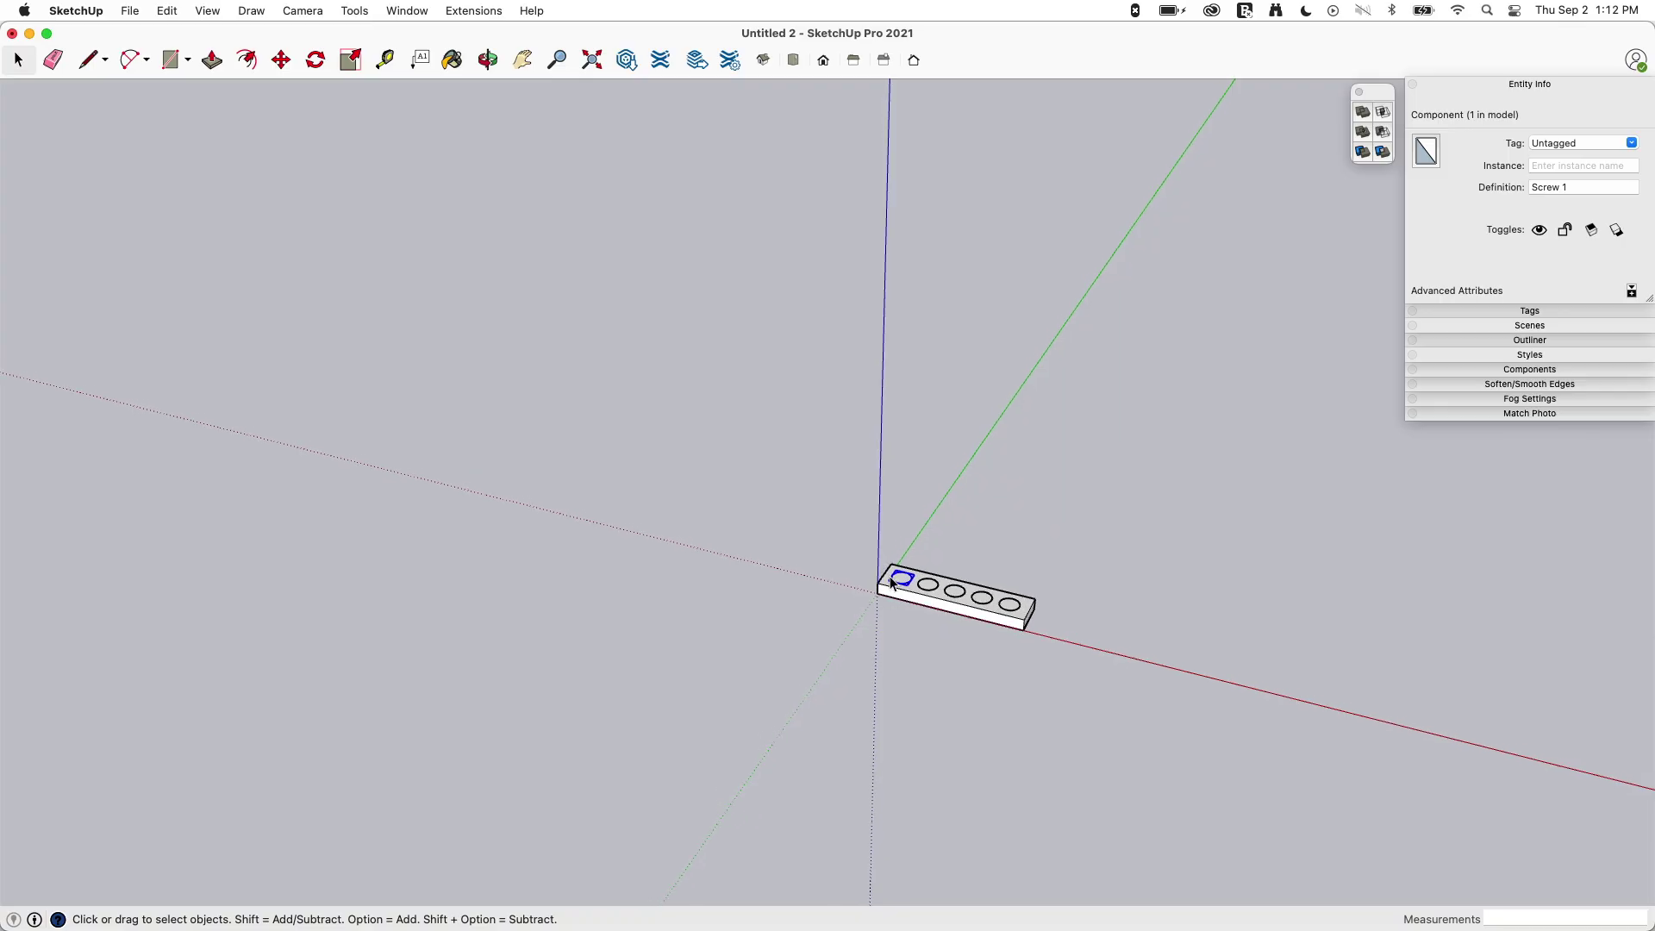
scroll(894, 595, "up", 10)
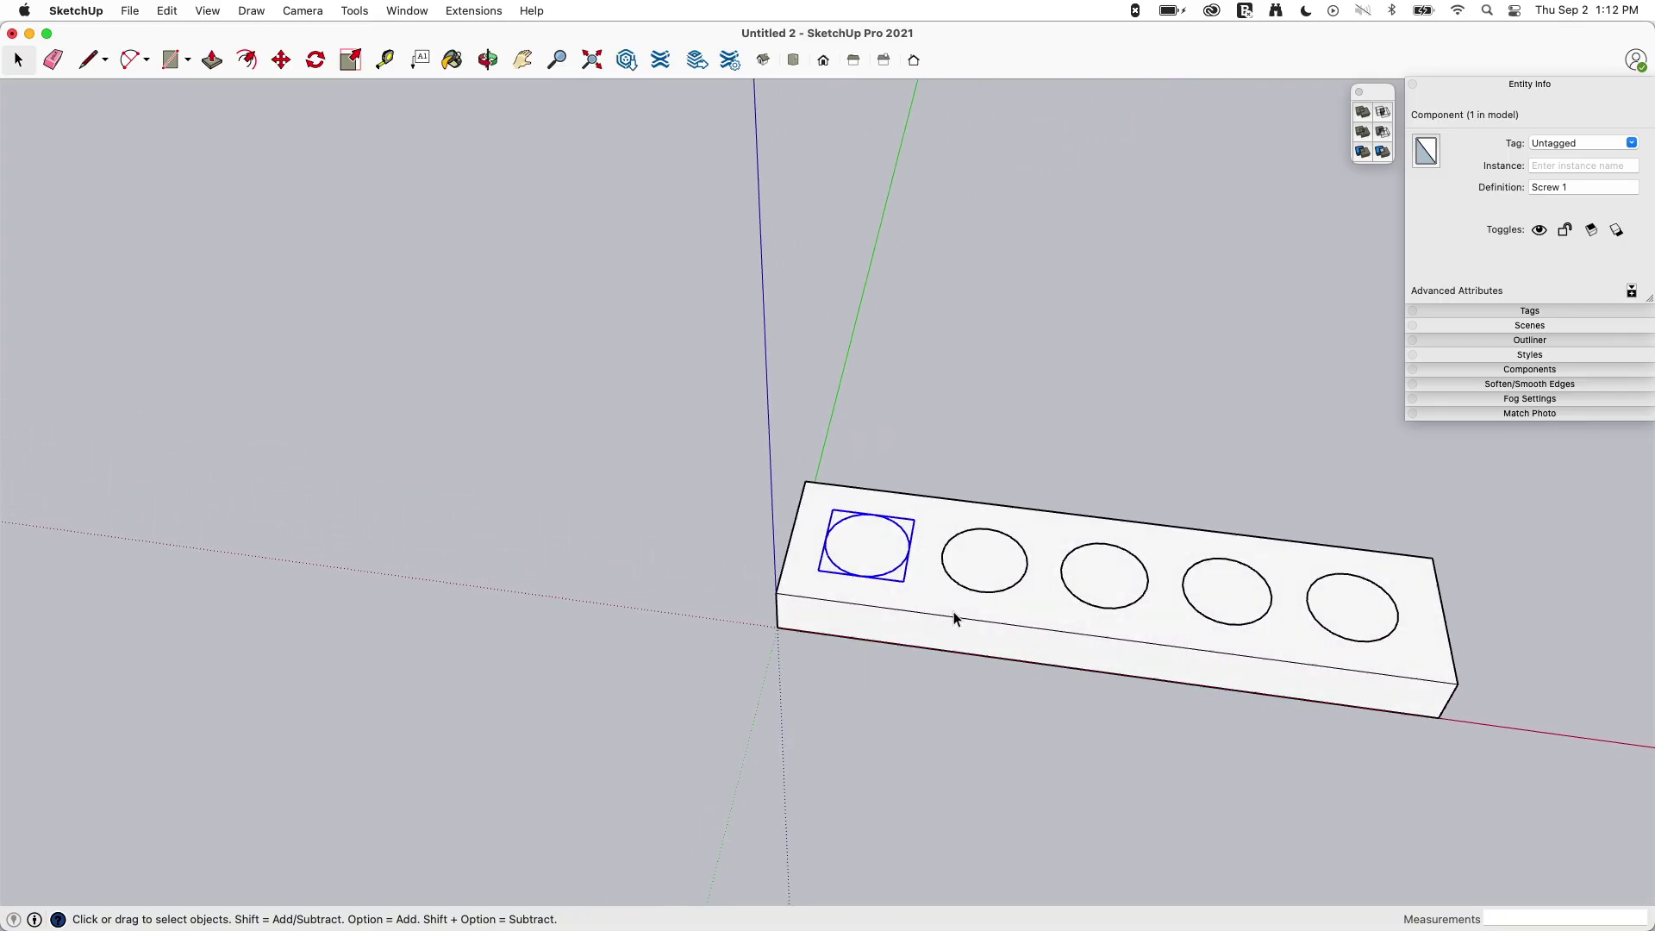
Step: Open the second circle component for editing and draw two lines about 3' 7" long across it, parallel to the green axis
double_click(946, 582)
scroll(939, 579, "up", 6)
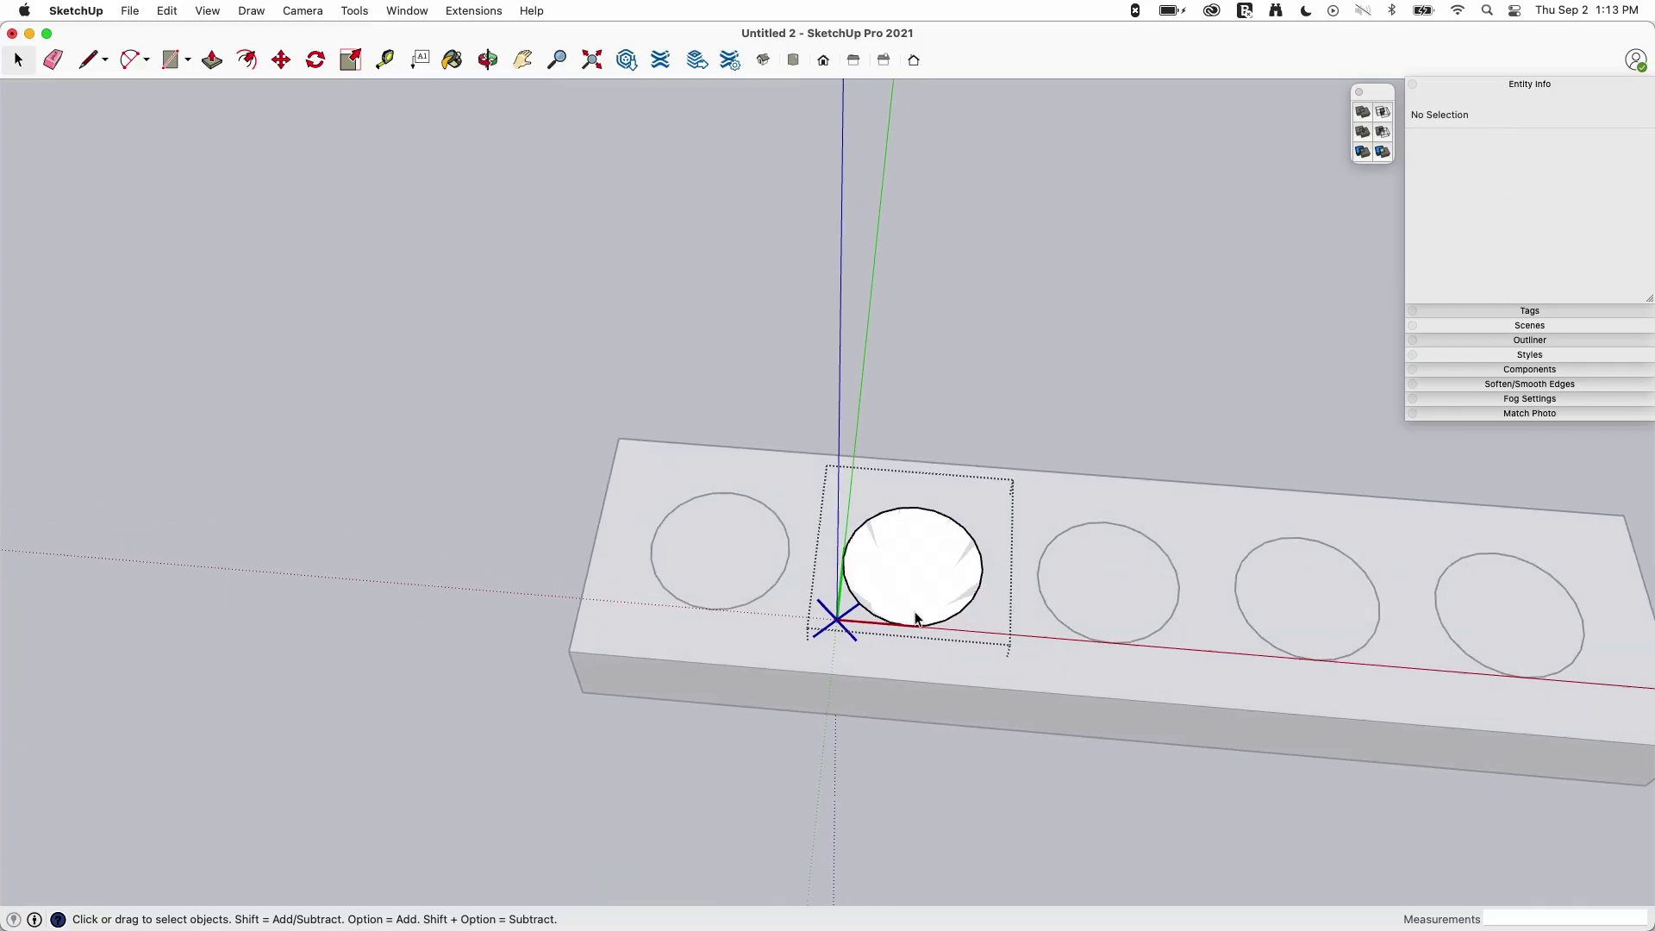
scroll(866, 530, "up", 2)
key("l")
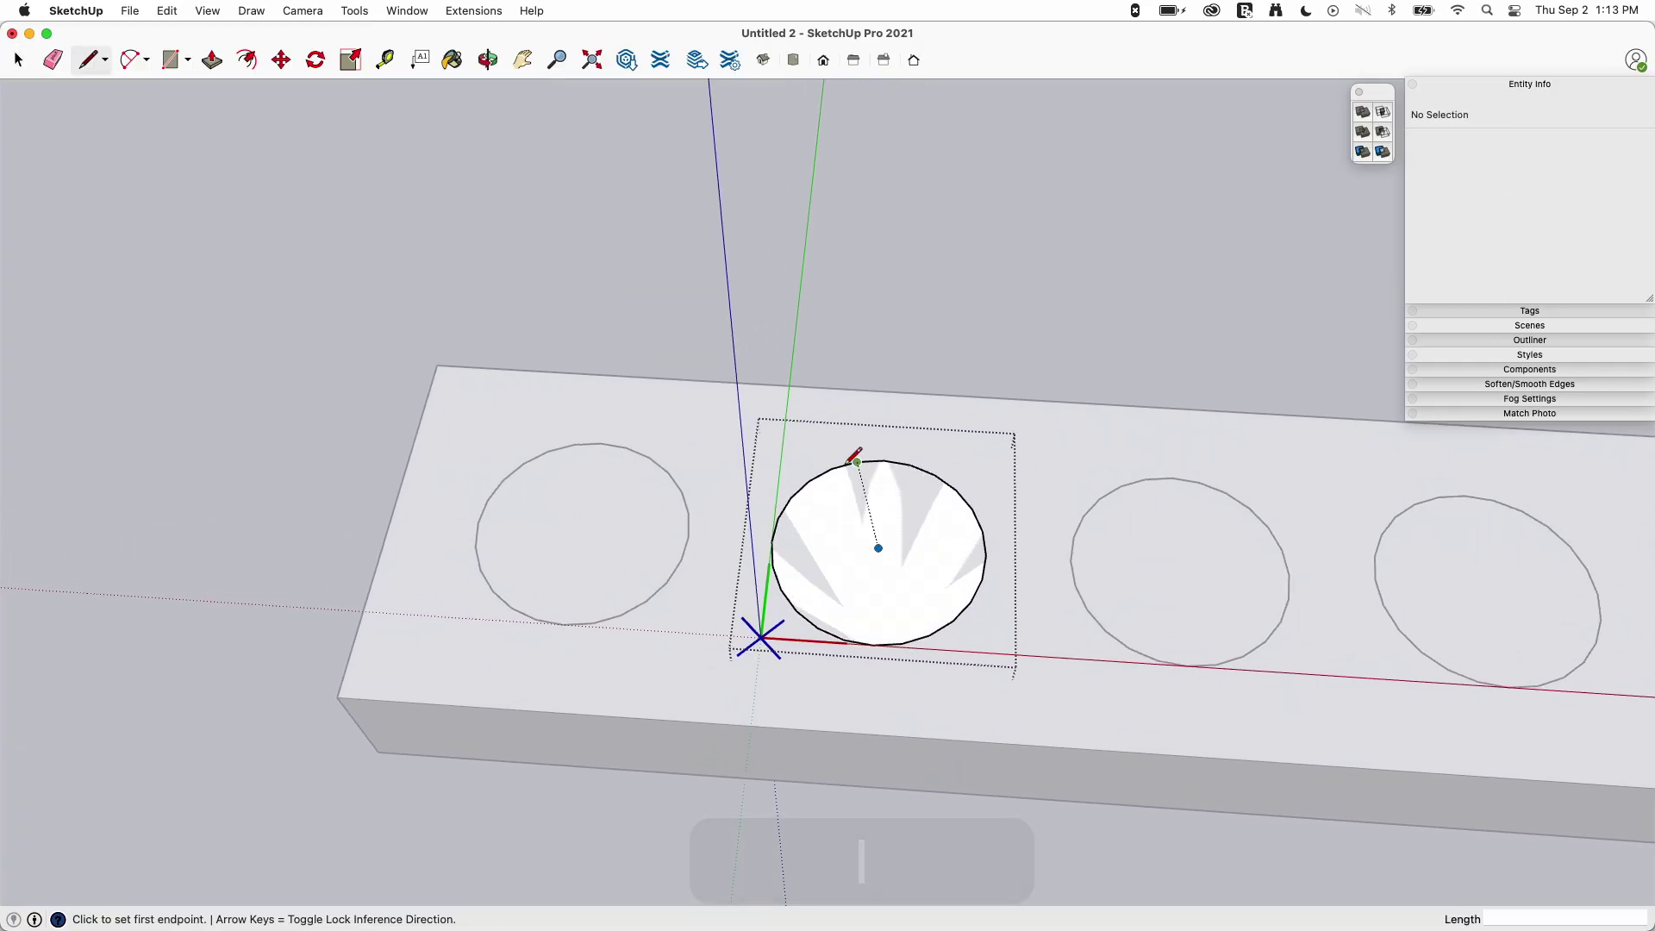
left_click(856, 462)
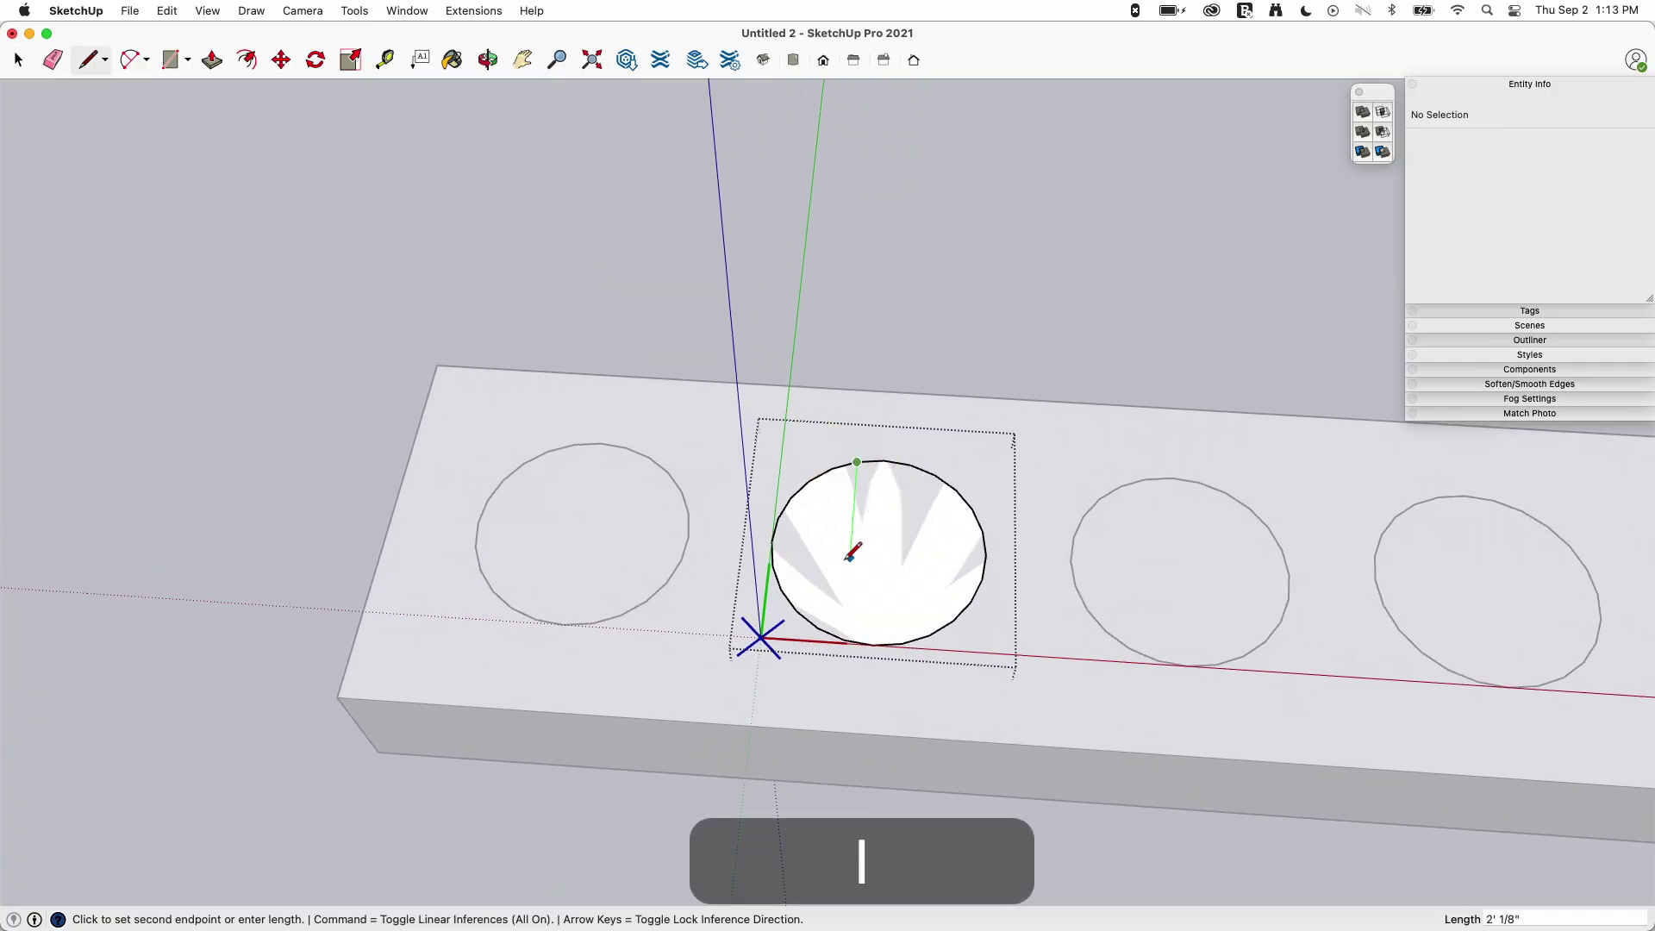
left_click(845, 640)
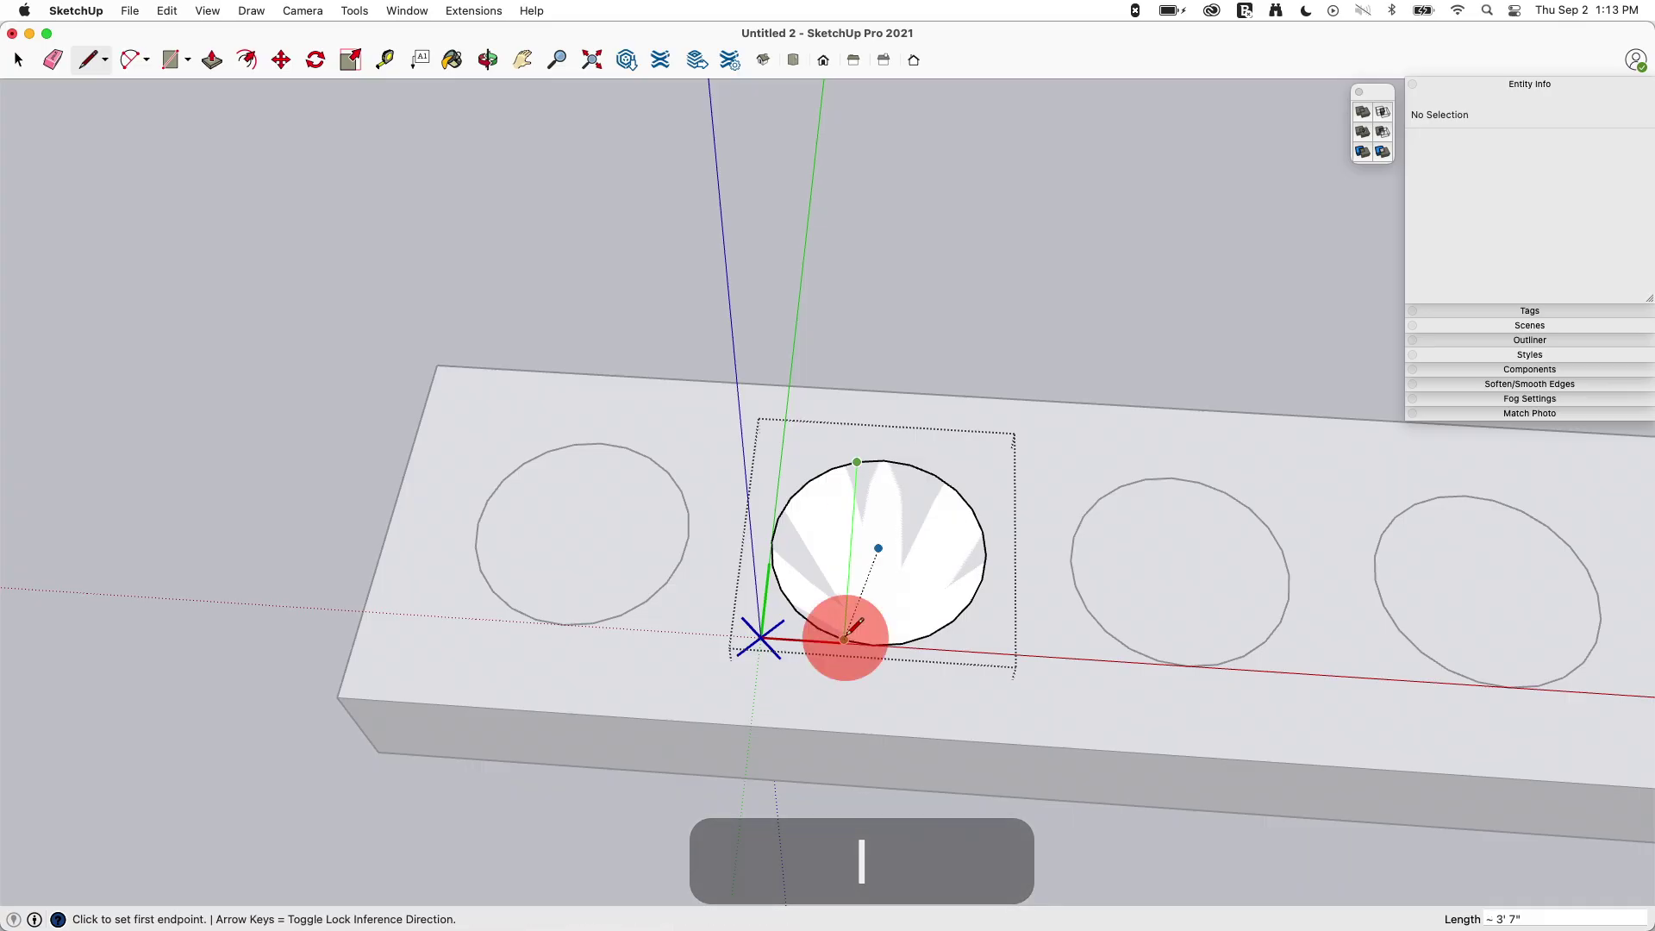
left_click(903, 645)
left_click(909, 466)
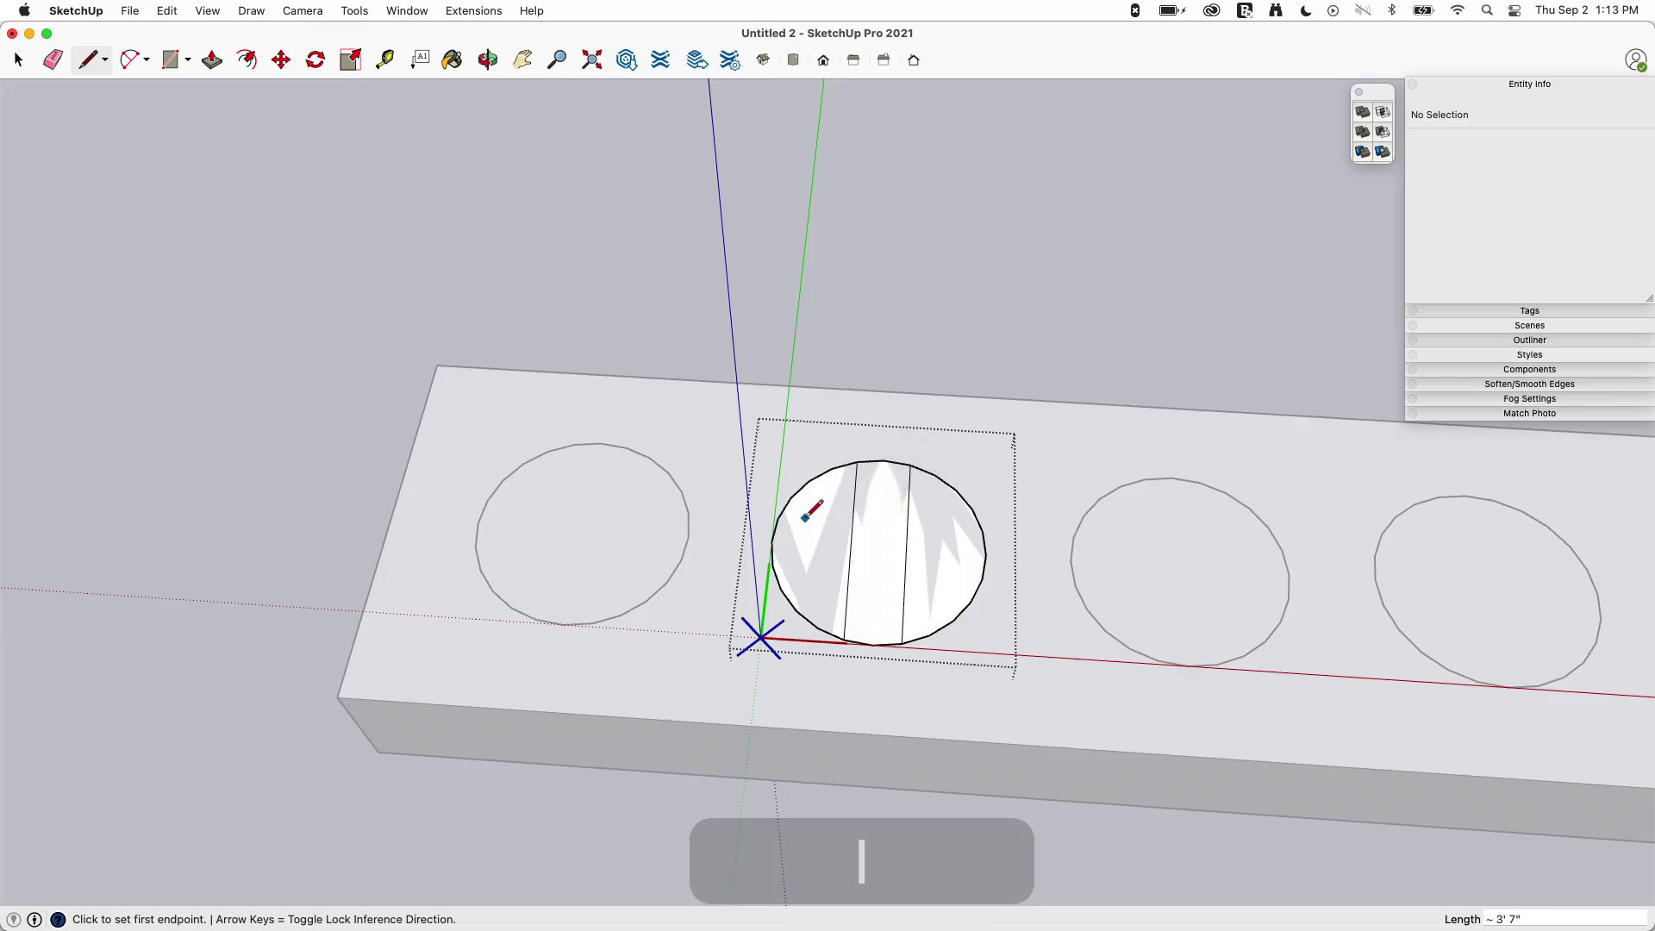
Step: Draw two lines about 3' 7" long across the same circle, parallel to the red axis and crossing the first pair
left_click(777, 518)
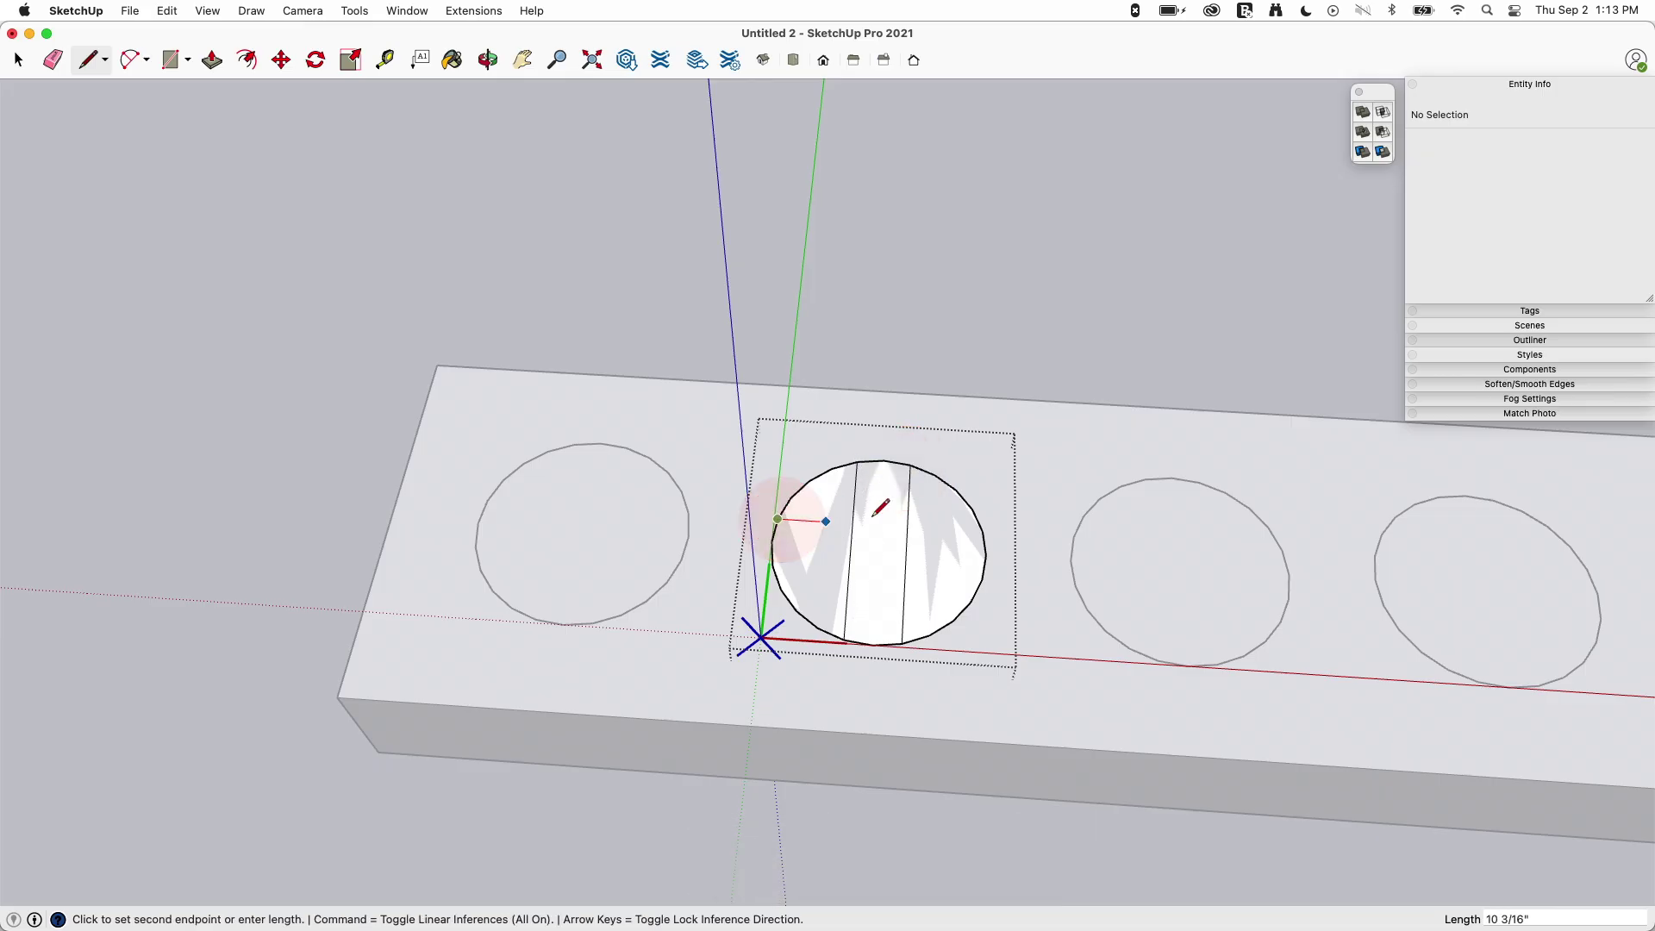
left_click(982, 530)
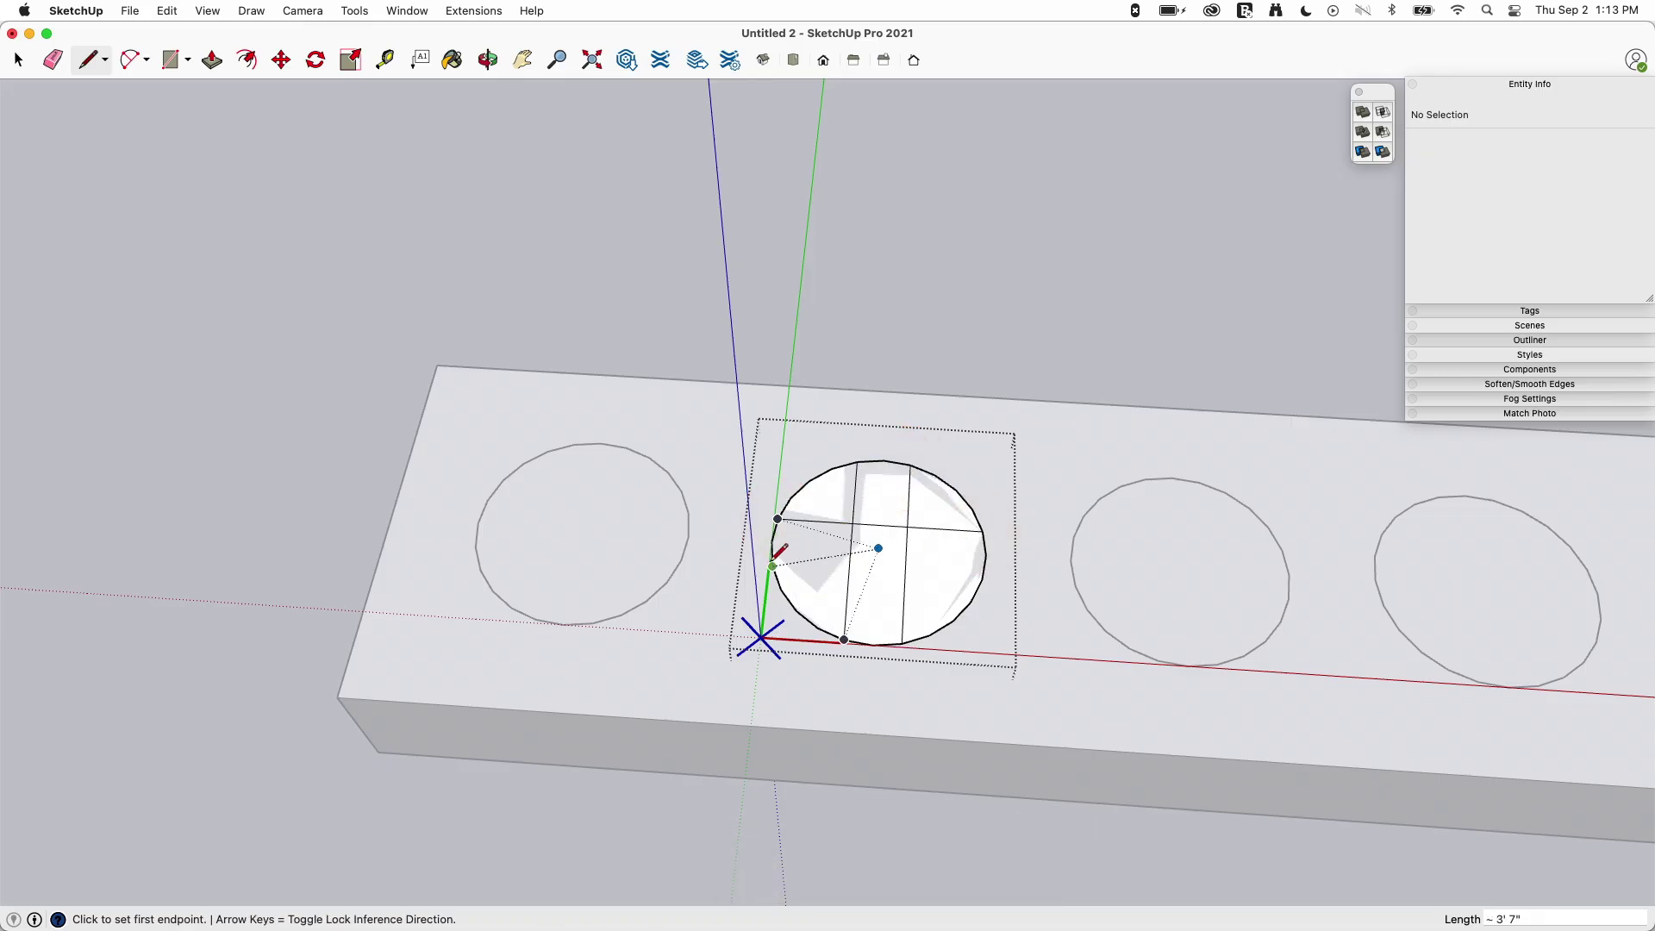
left_click(773, 566)
left_click(983, 579)
Step: Erase the four inner line segments at the circle's centre to leave a cross-shaped slot outline, and close the component
key("e")
left_click(880, 521)
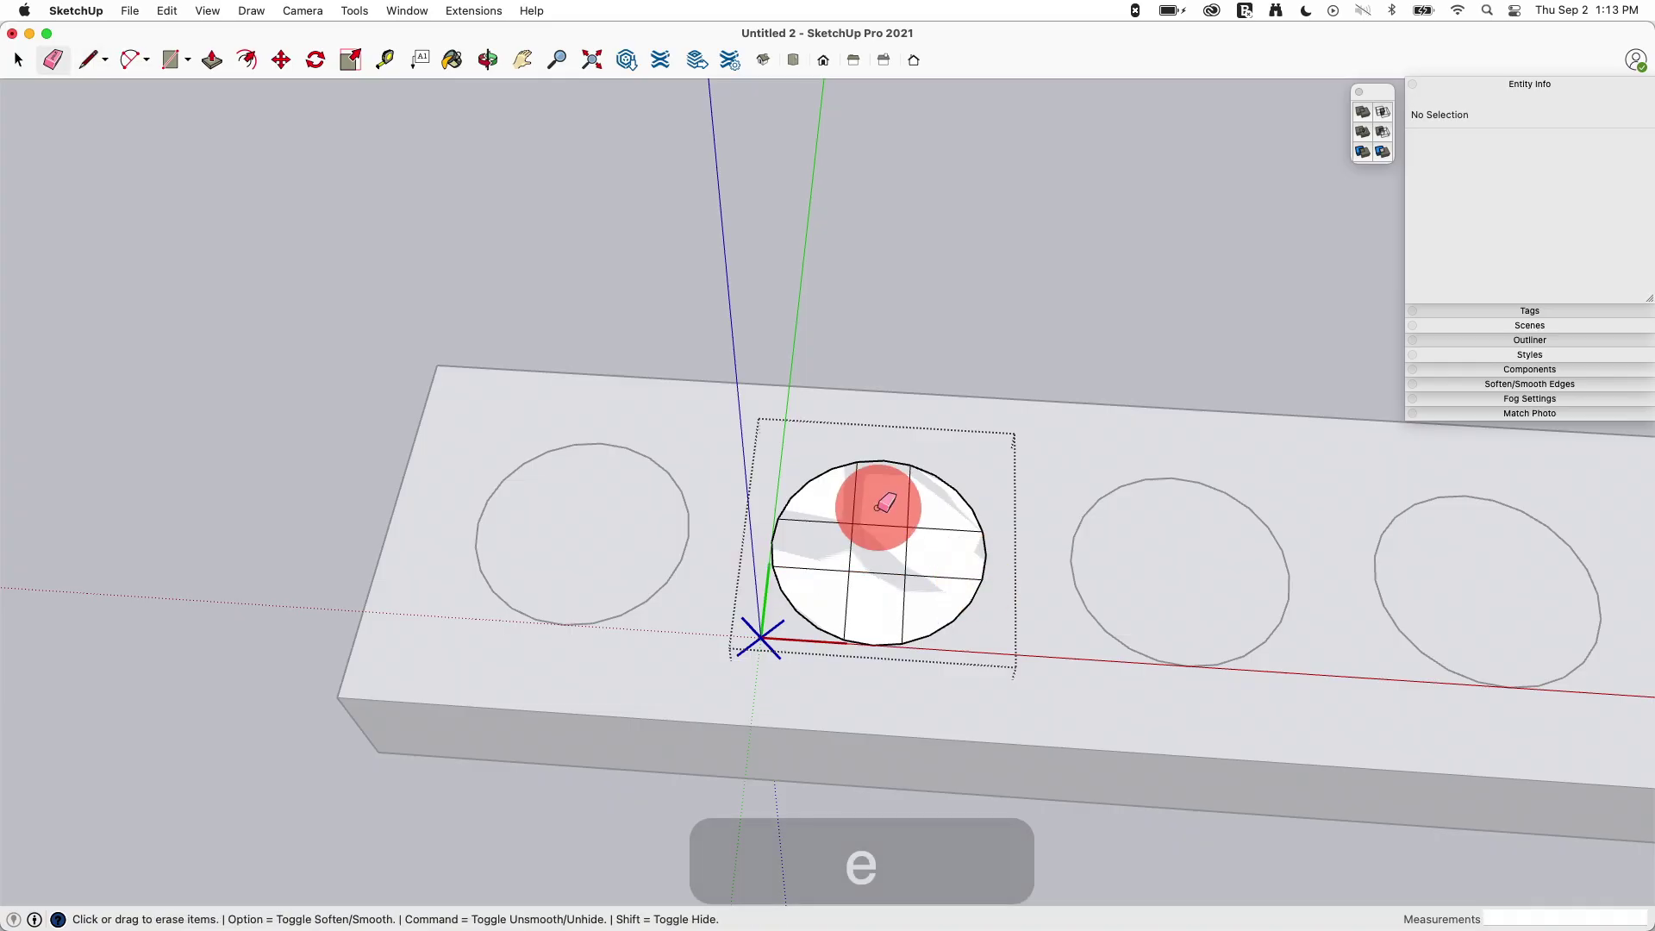
left_click(876, 572)
left_click(847, 549)
left_click_drag(854, 545, 909, 554)
key("space")
left_click(860, 308)
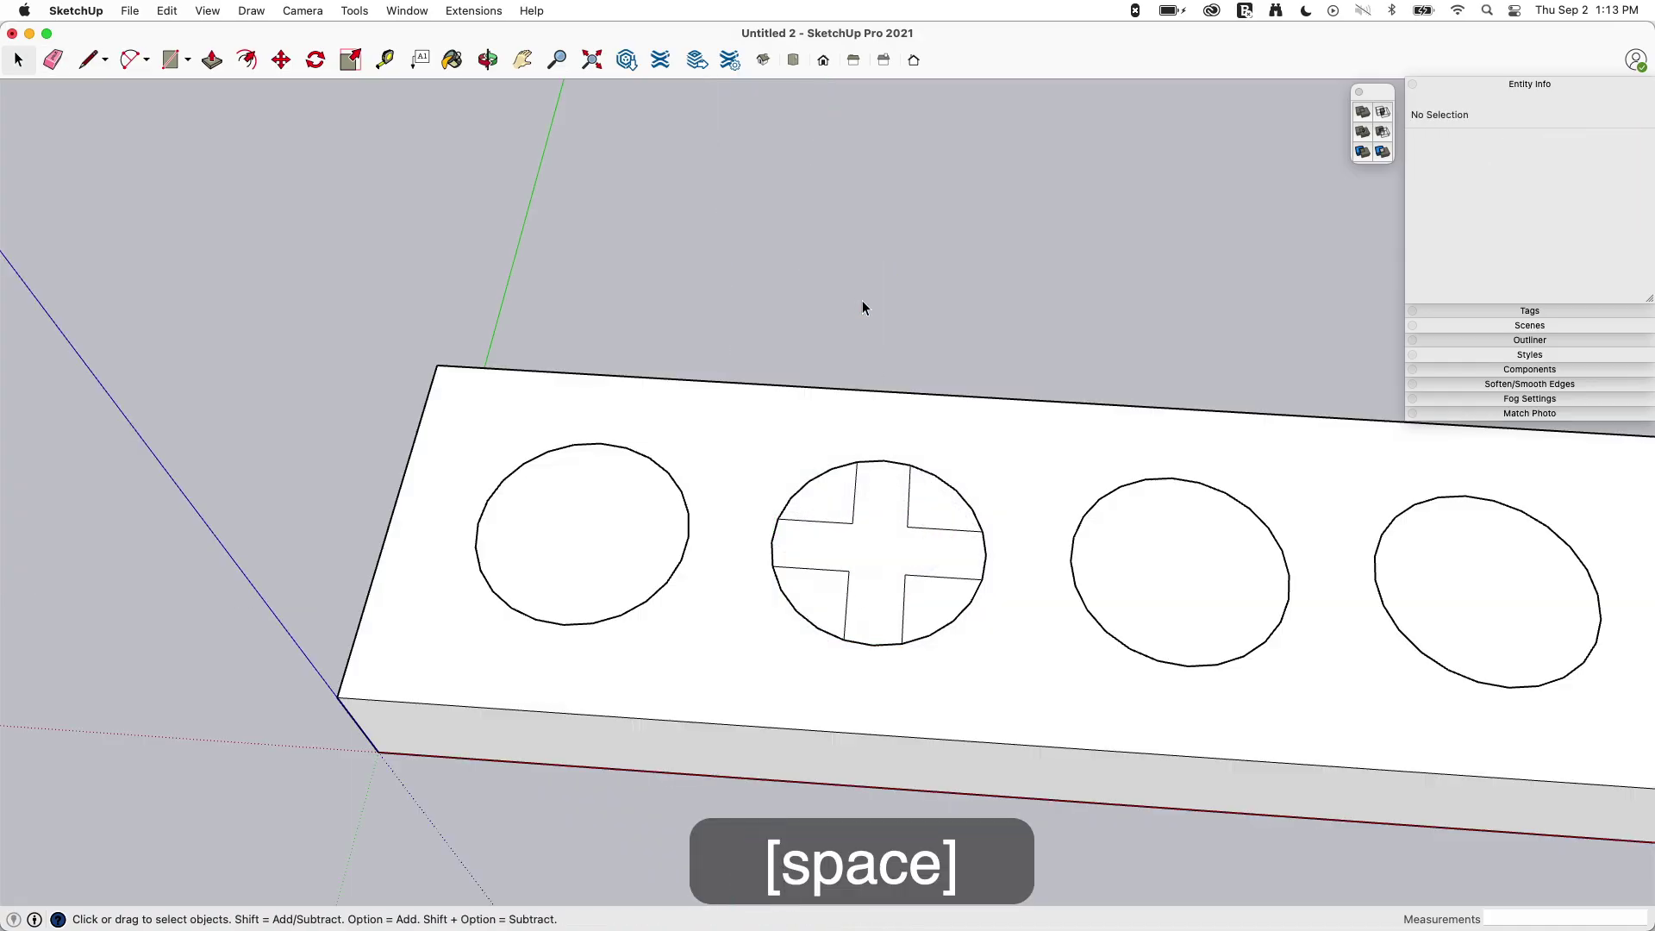
Step: Examine the block with its cross-slotted screw head from a distance, close up and at eye level
middle_click_drag(864, 304, 862, 564)
scroll(862, 565, "down", 5)
scroll(857, 543, "down", 3)
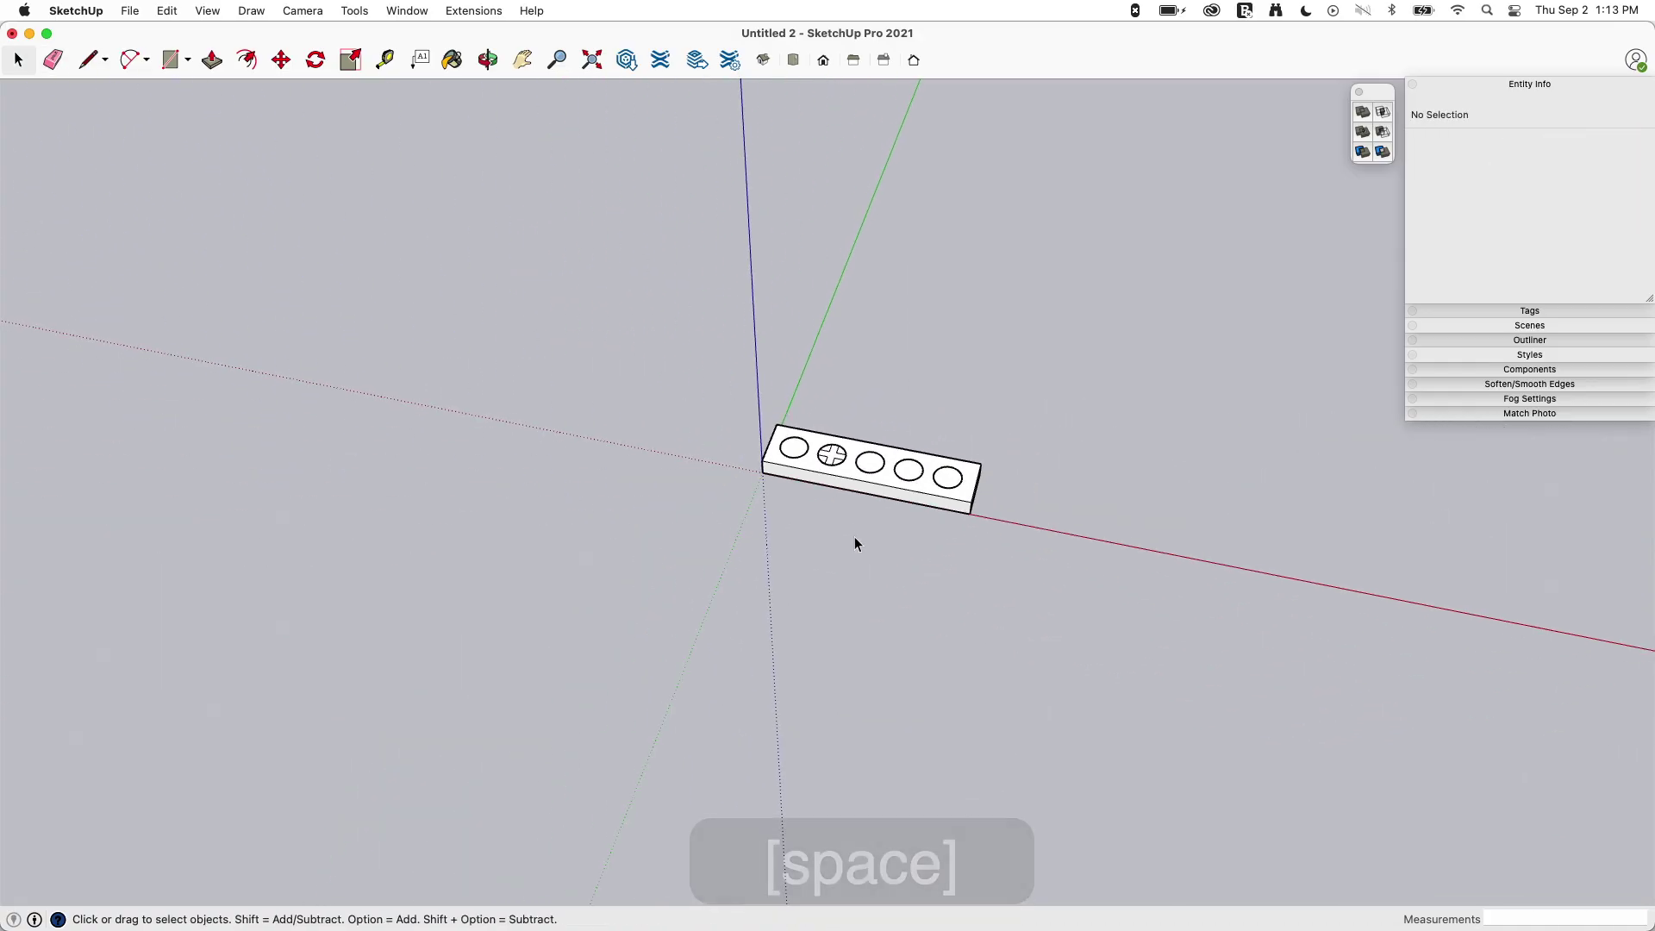
scroll(839, 484, "up", 8)
scroll(857, 359, "down", 8)
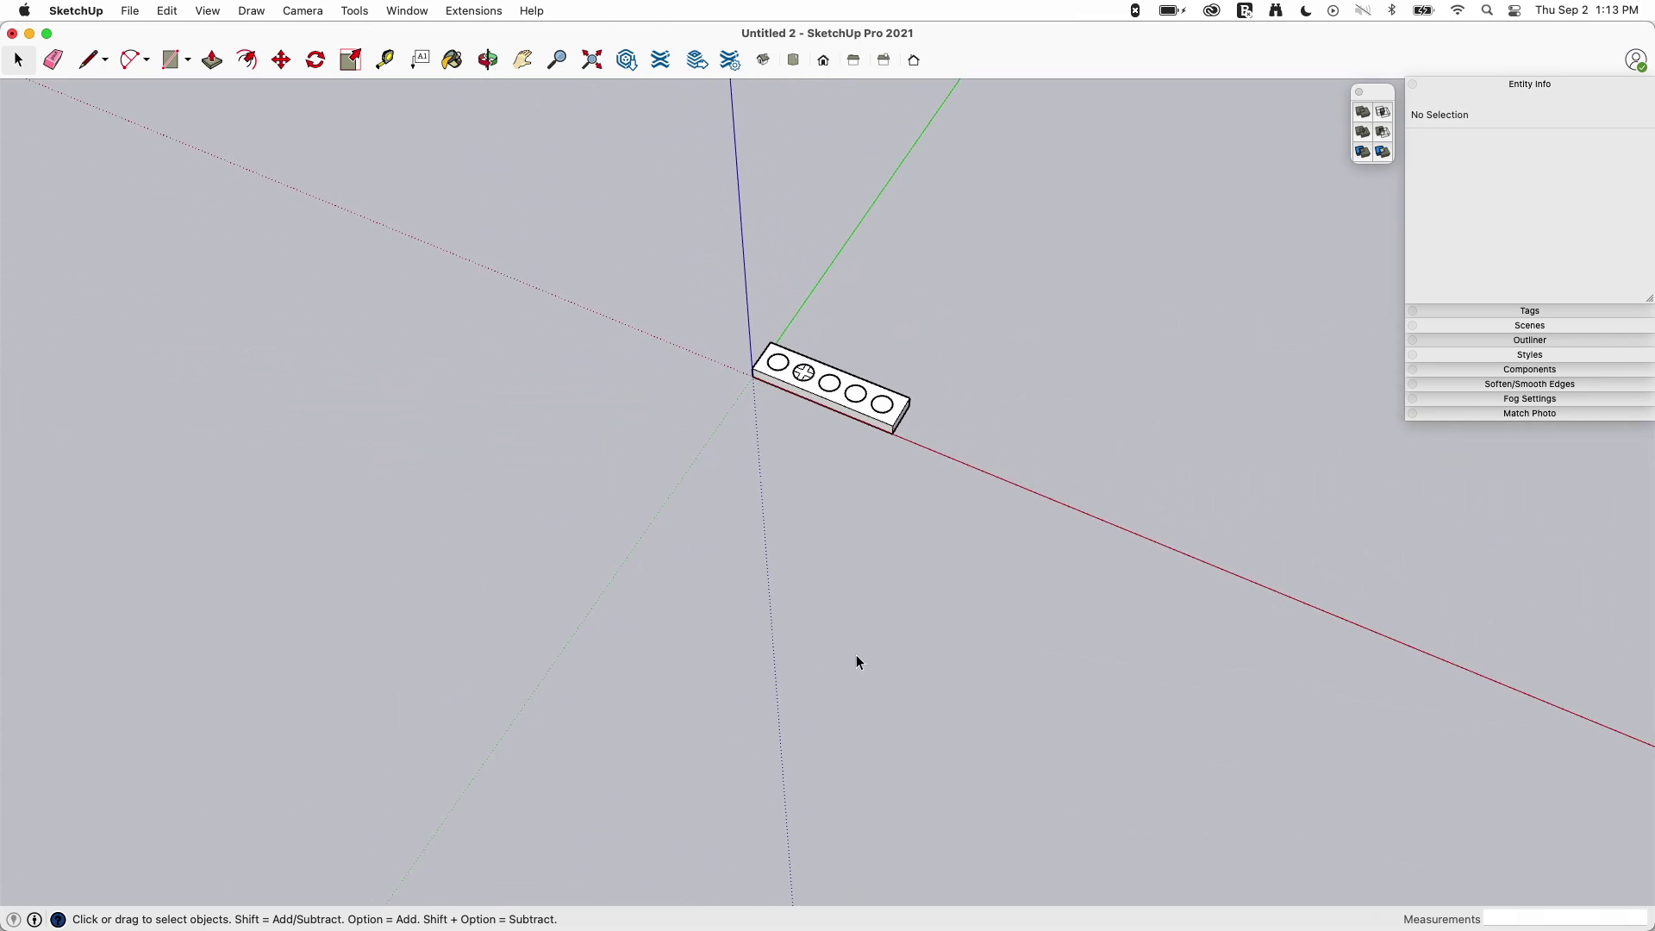
scroll(831, 398, "up", 8)
middle_click_drag(776, 346, 764, 300)
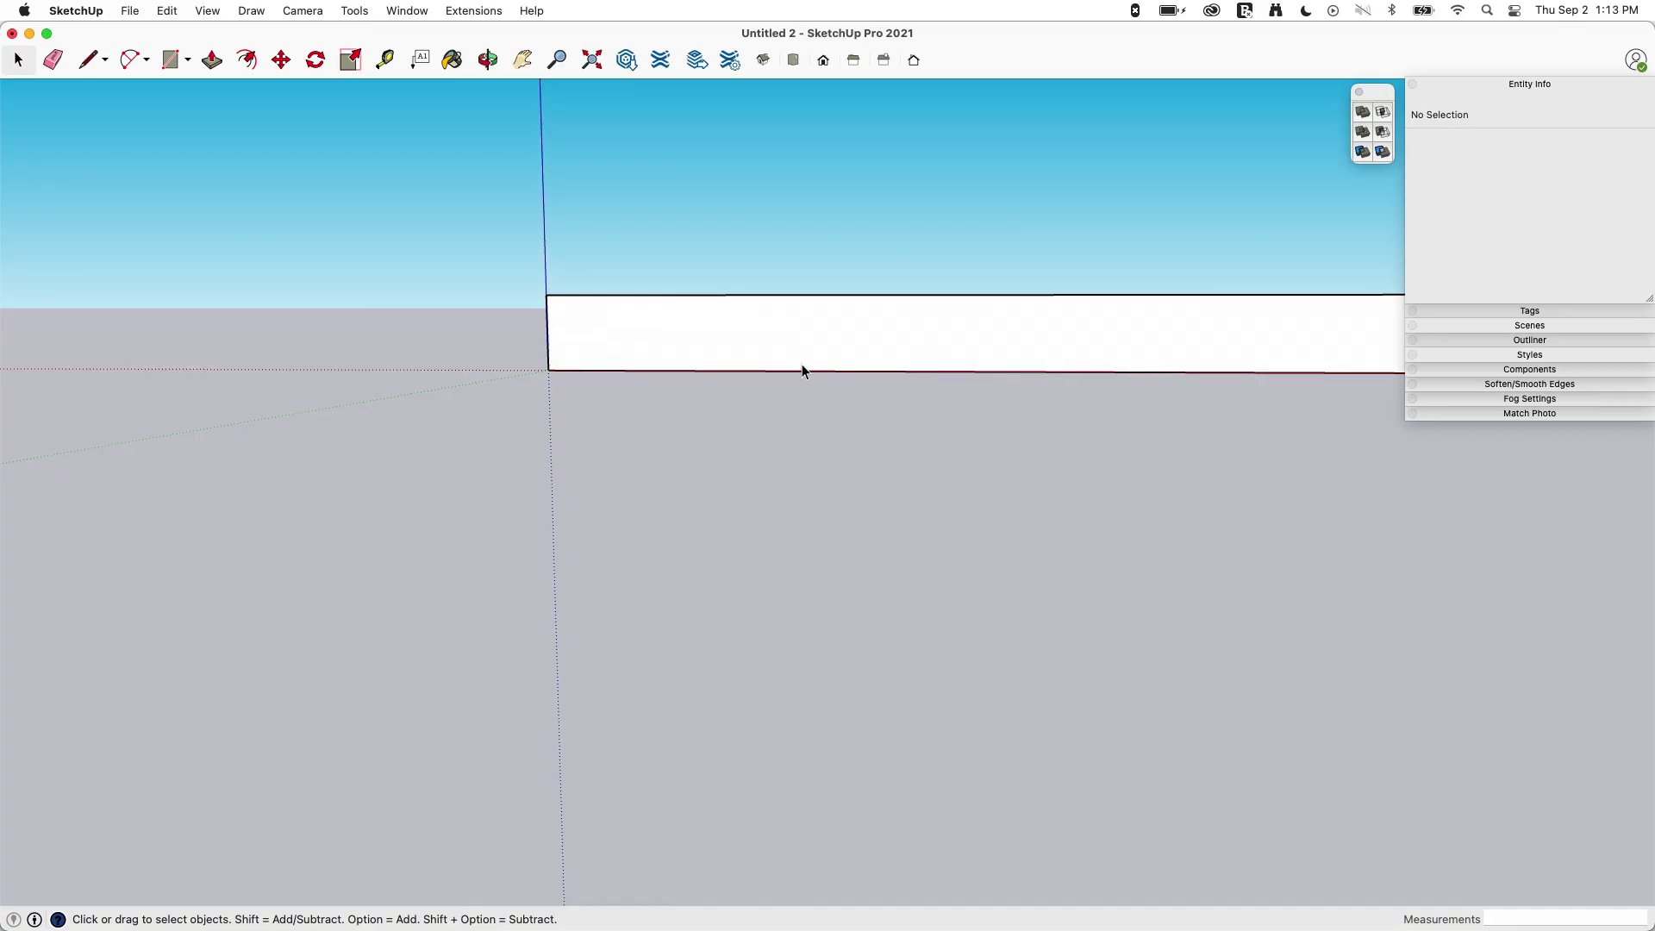
scroll(801, 371, "down", 5)
middle_click_drag(802, 370, 897, 373)
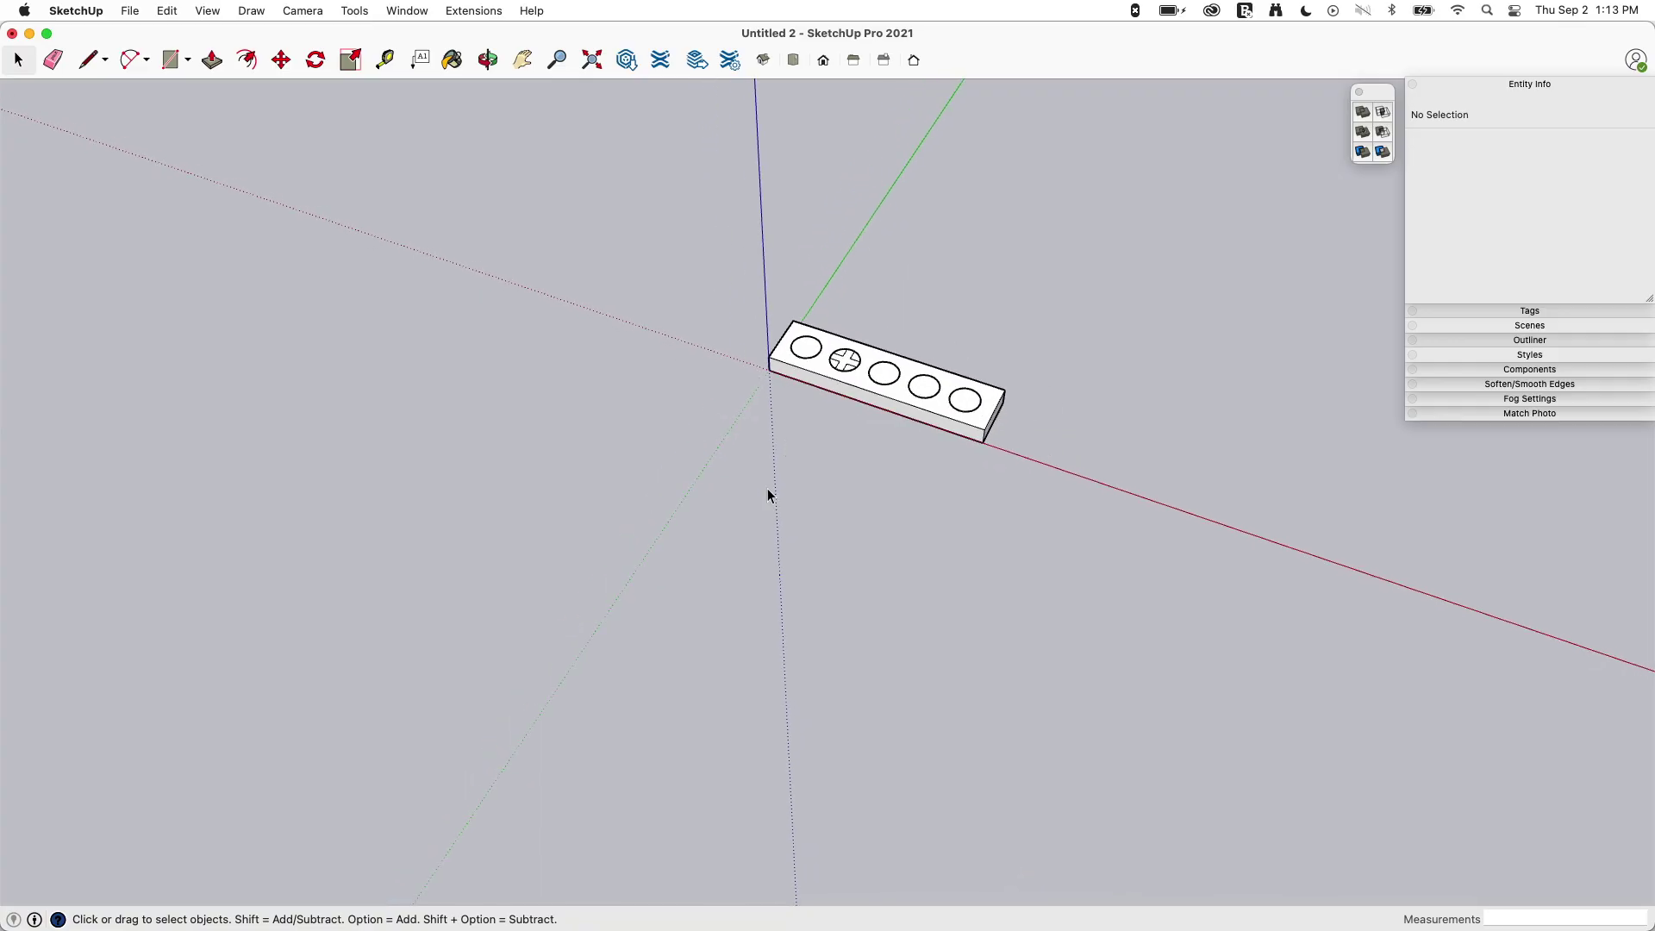
Step: Examine the cross-slotted circle on the block from several angles and distances
scroll(767, 488, "up", 10)
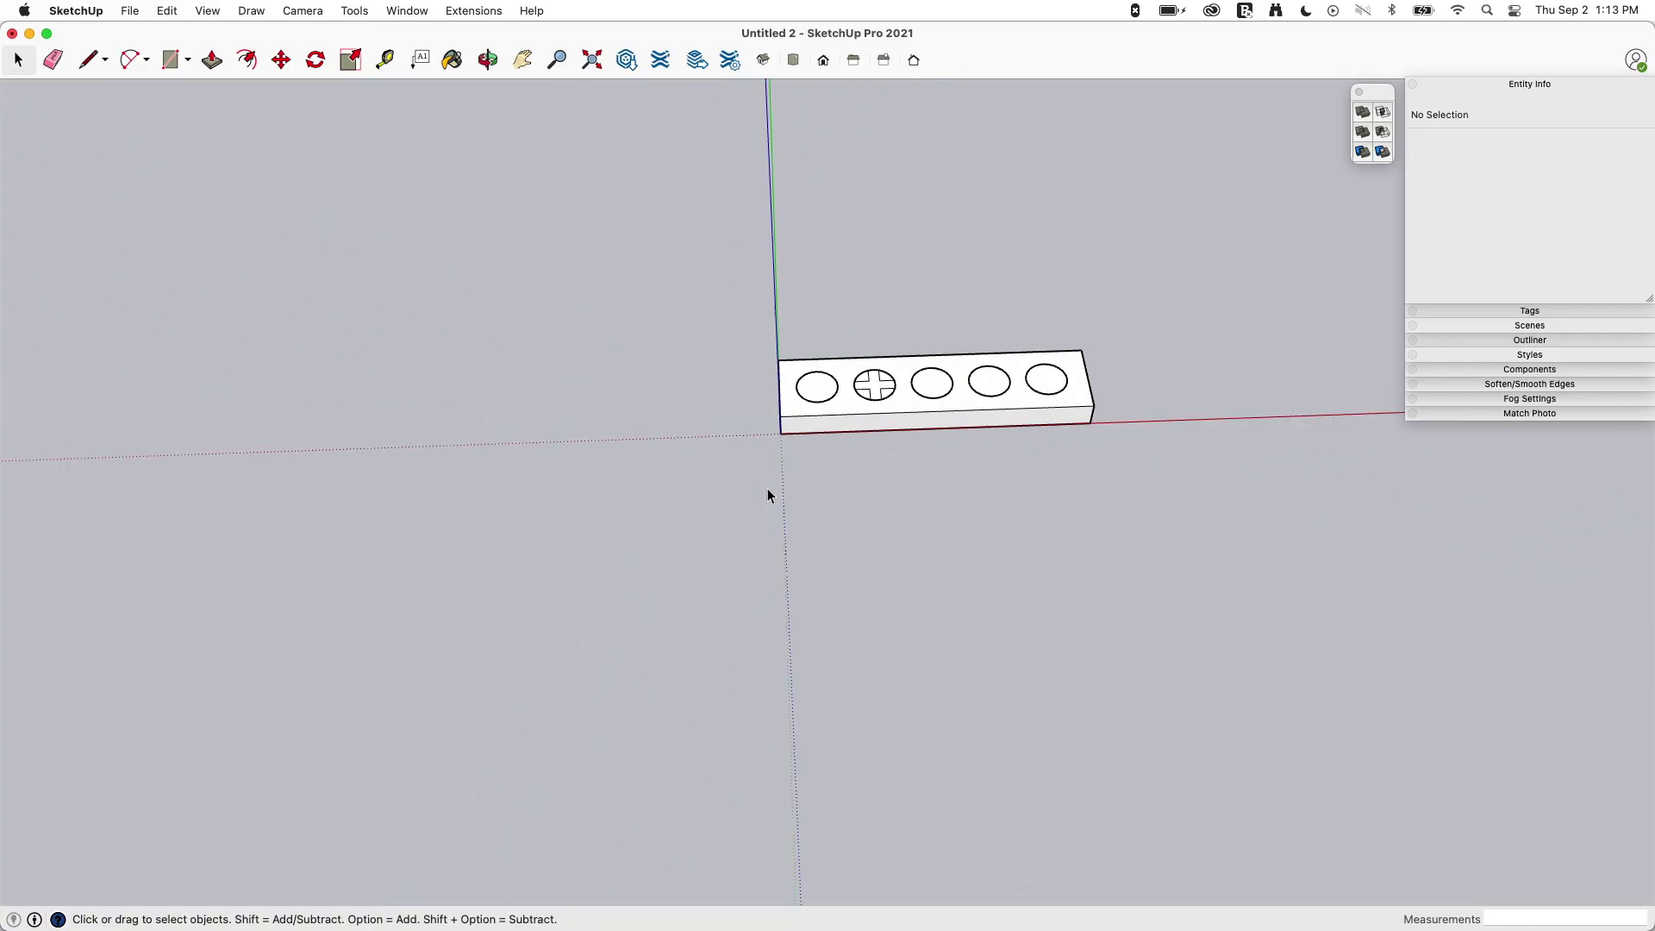
middle_click_drag(812, 528, 884, 492)
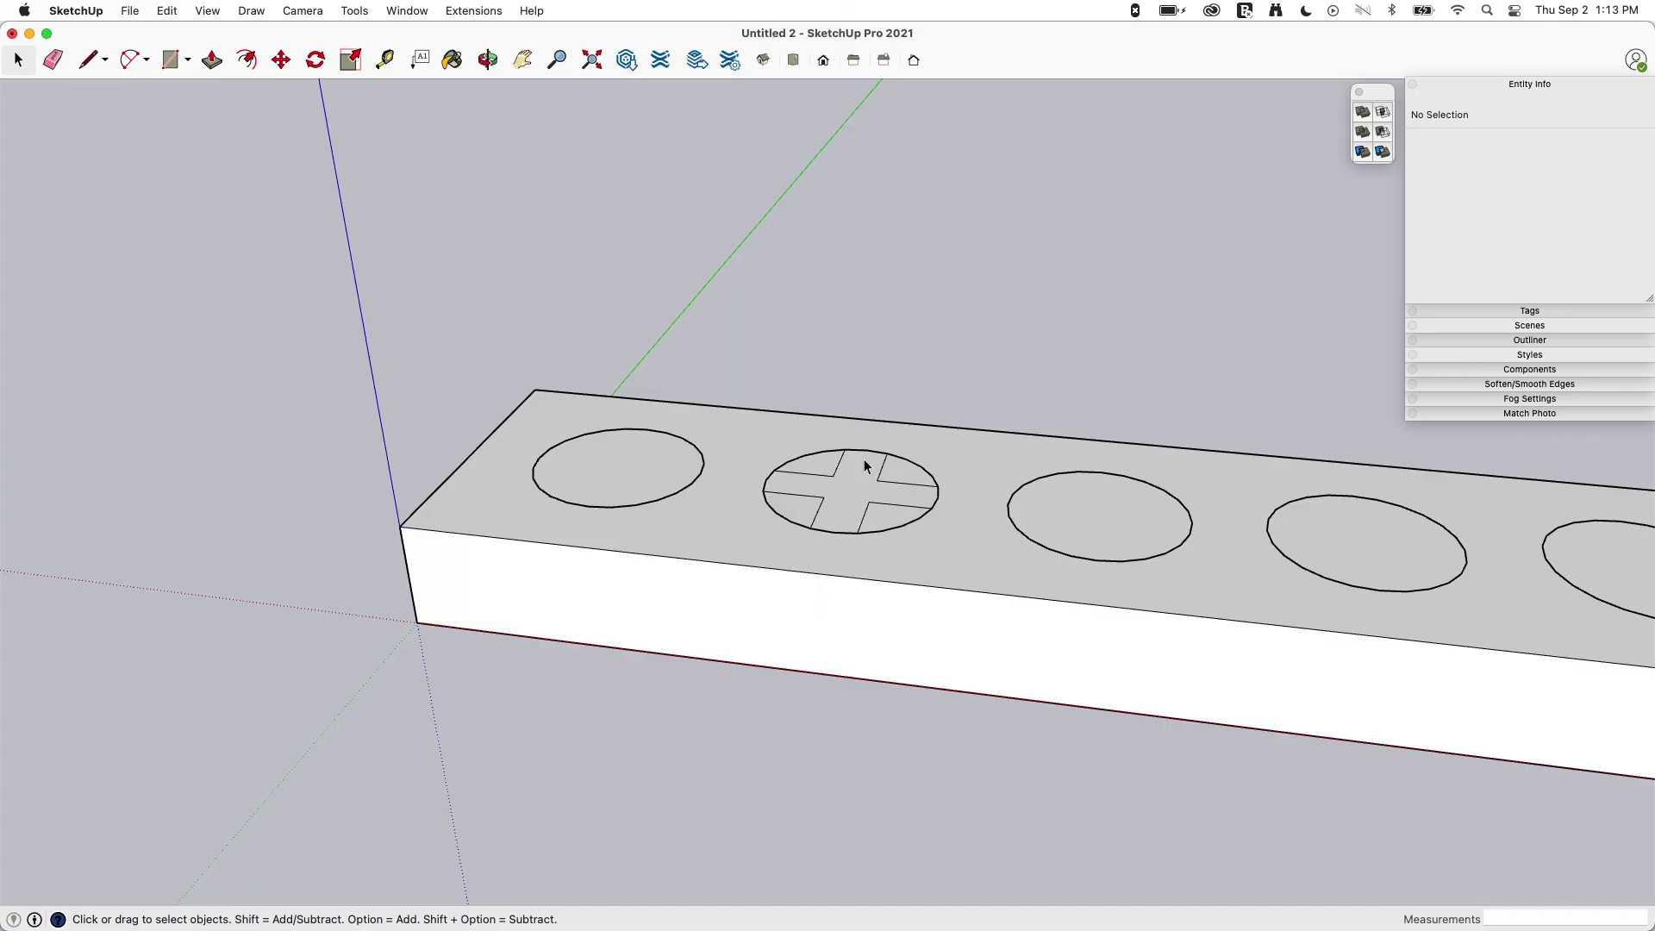
middle_click_drag(865, 466, 1002, 885)
scroll(991, 866, "up", 3)
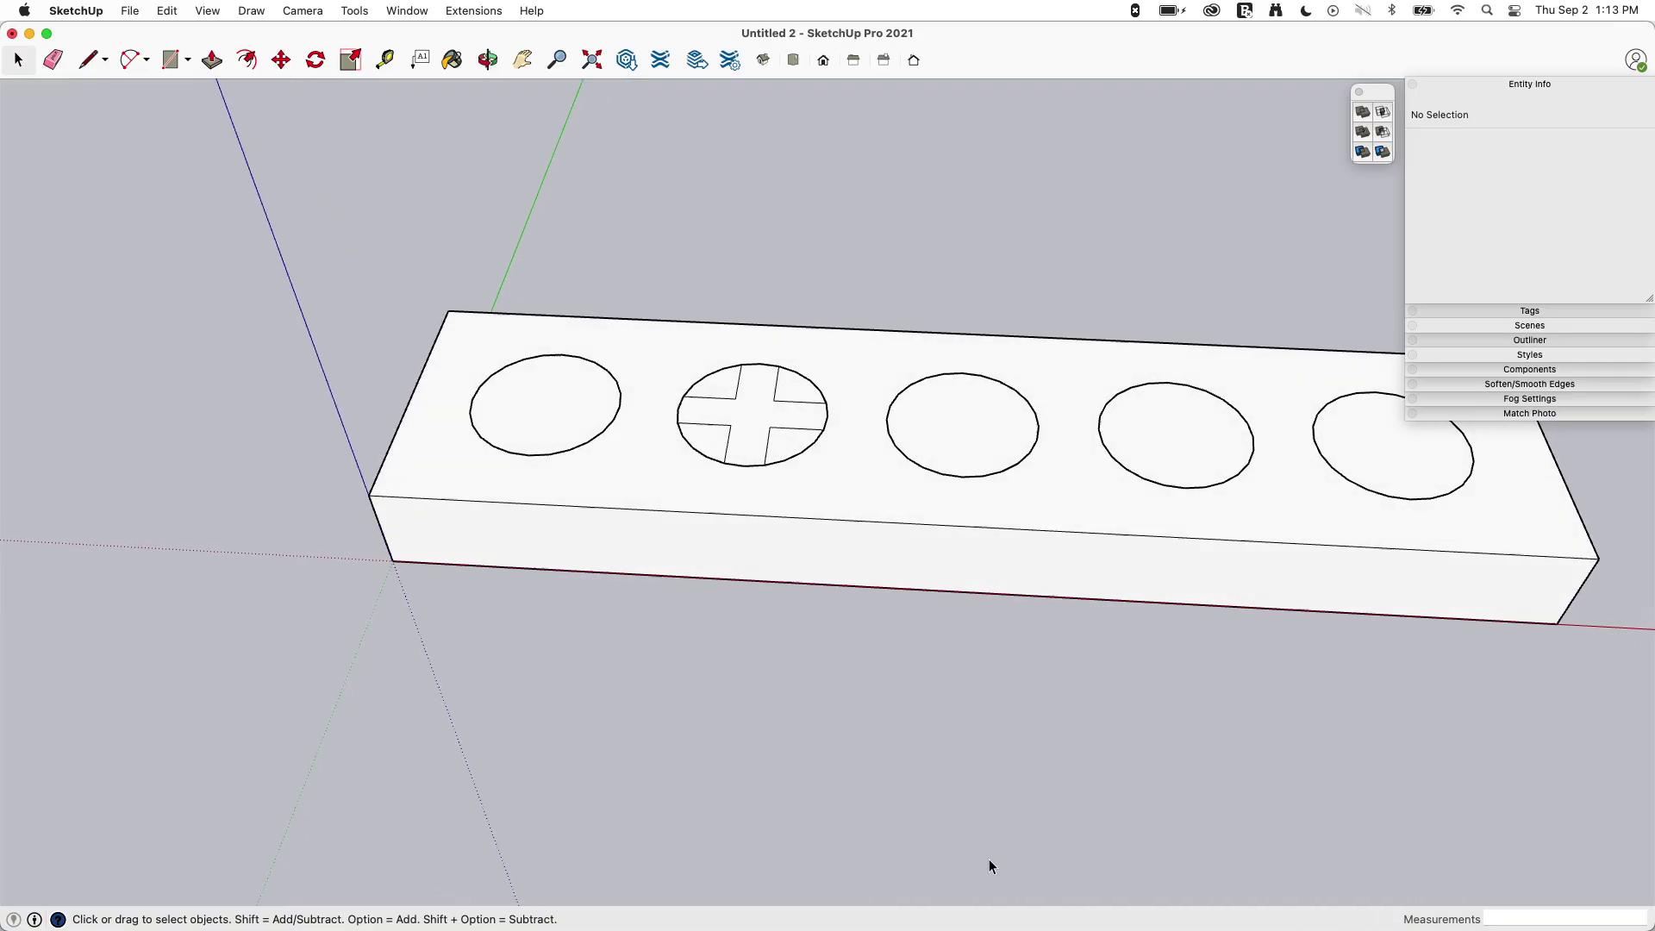
scroll(862, 526, "up", 5)
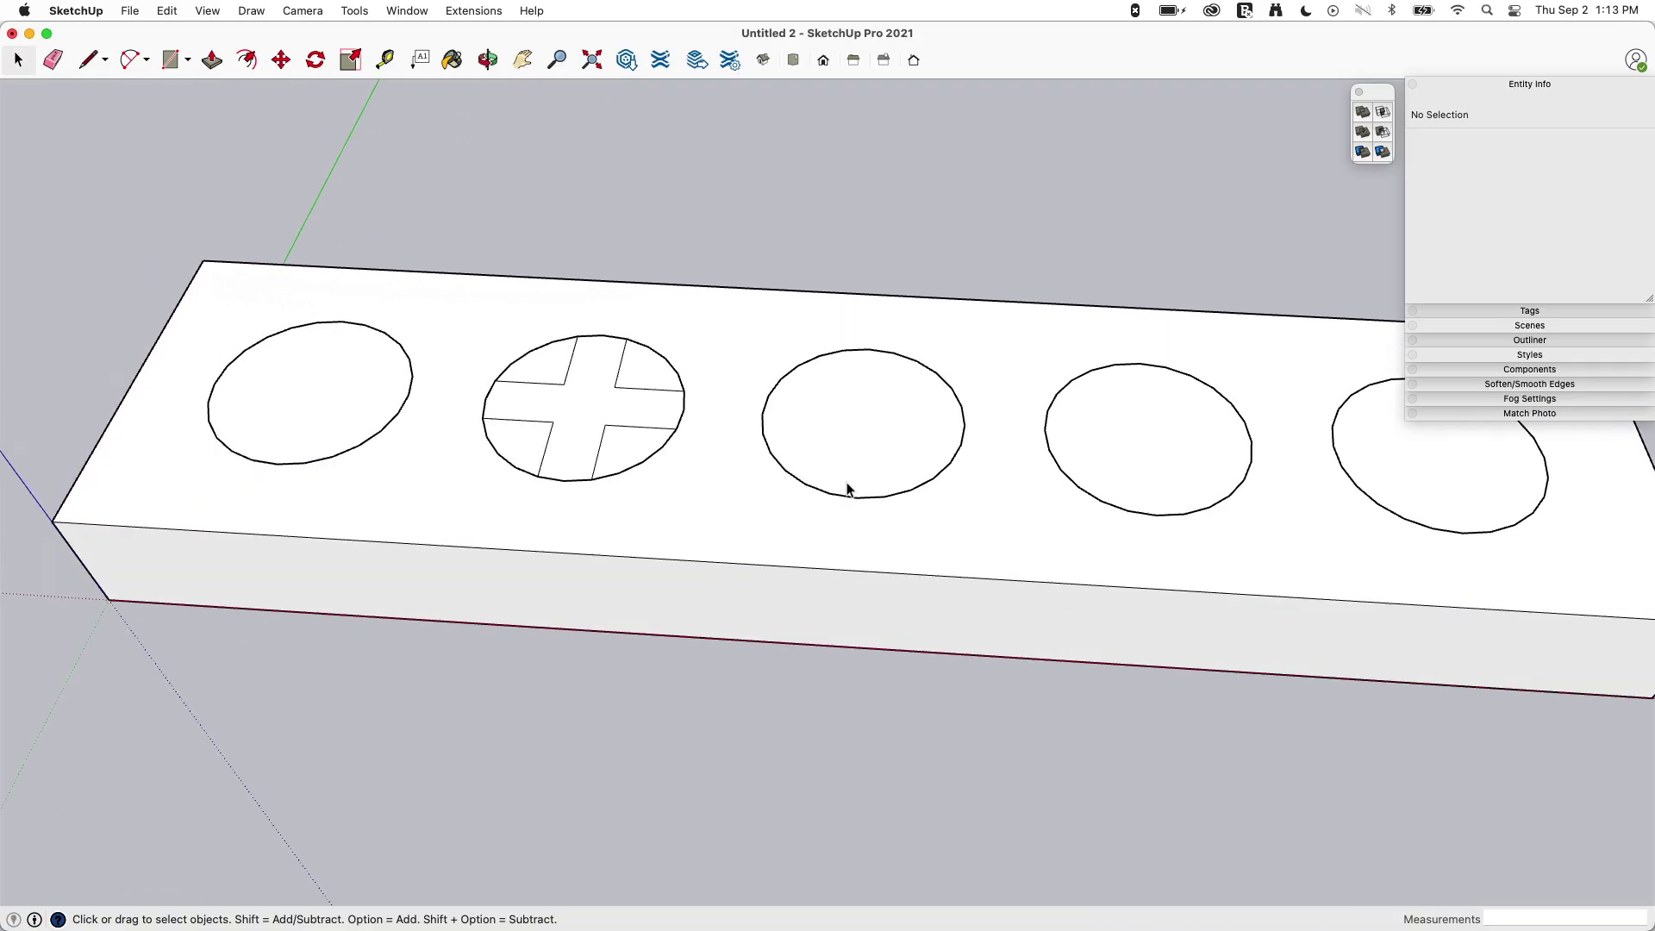
Step: Open the third circle component for editing and offset its edge inward to a radius of about 1' 3 9/16"
middle_click_drag(849, 485, 774, 354)
scroll(862, 422, "up", 3)
mouse_move(866, 432)
middle_mouse_down()
mouse_move(762, 404)
mouse_move(773, 433)
mouse_move(851, 426)
mouse_move(856, 447)
mouse_move(936, 449)
middle_mouse_up()
left_click(851, 426)
double_click(855, 447)
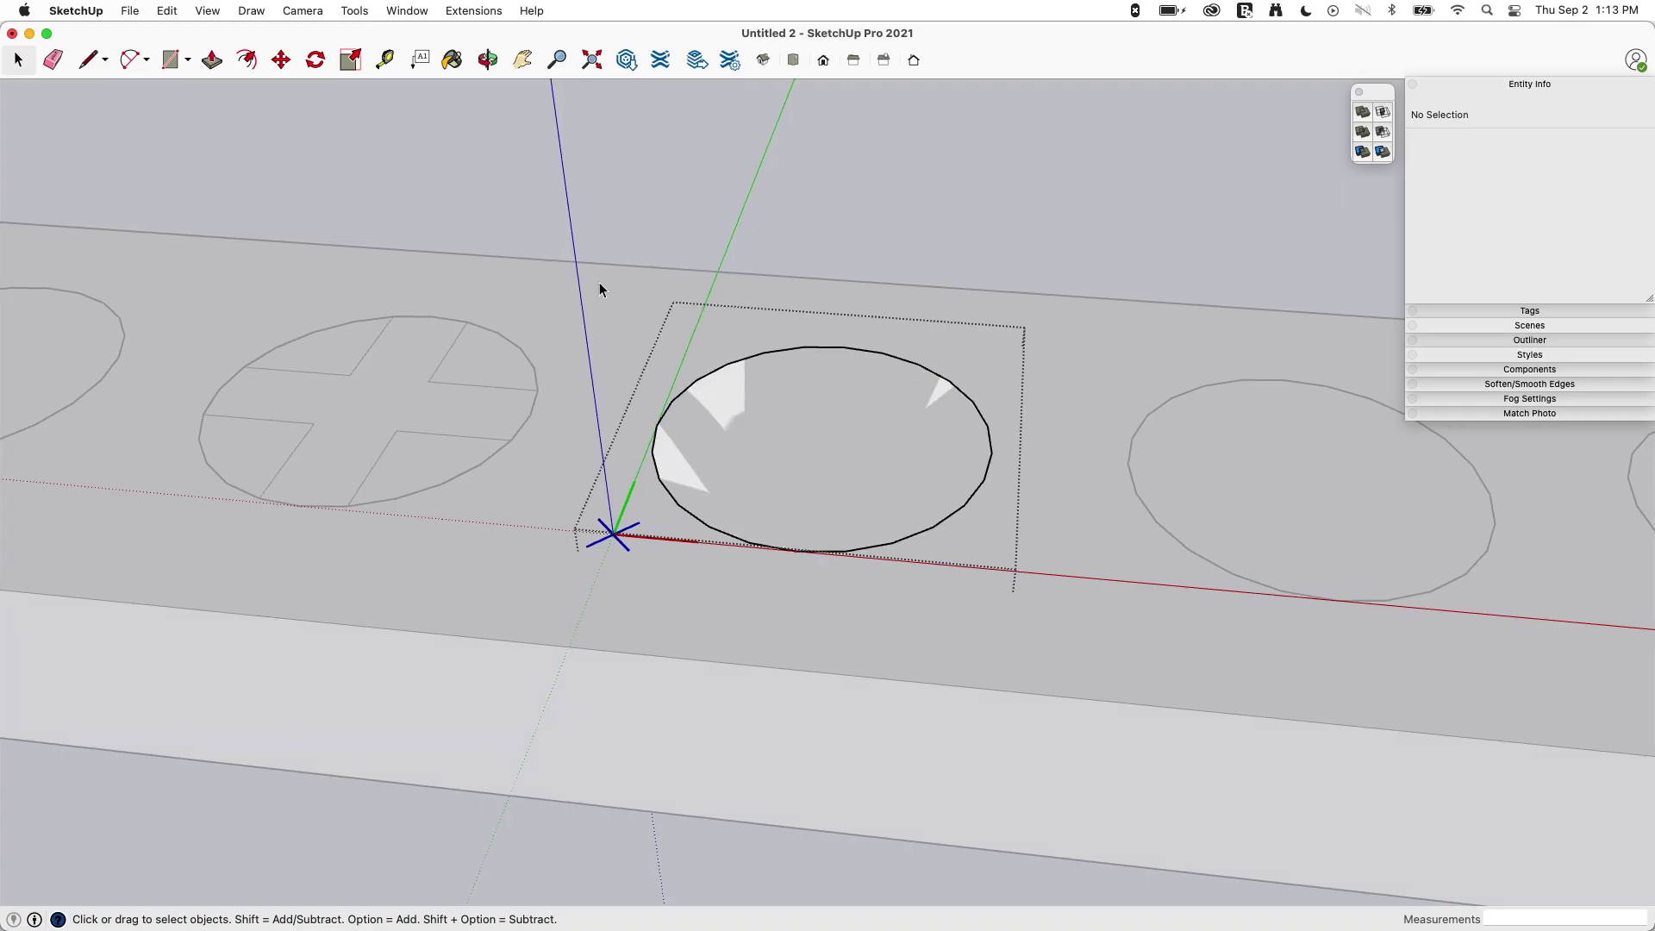
middle_click_drag(600, 288, 849, 376)
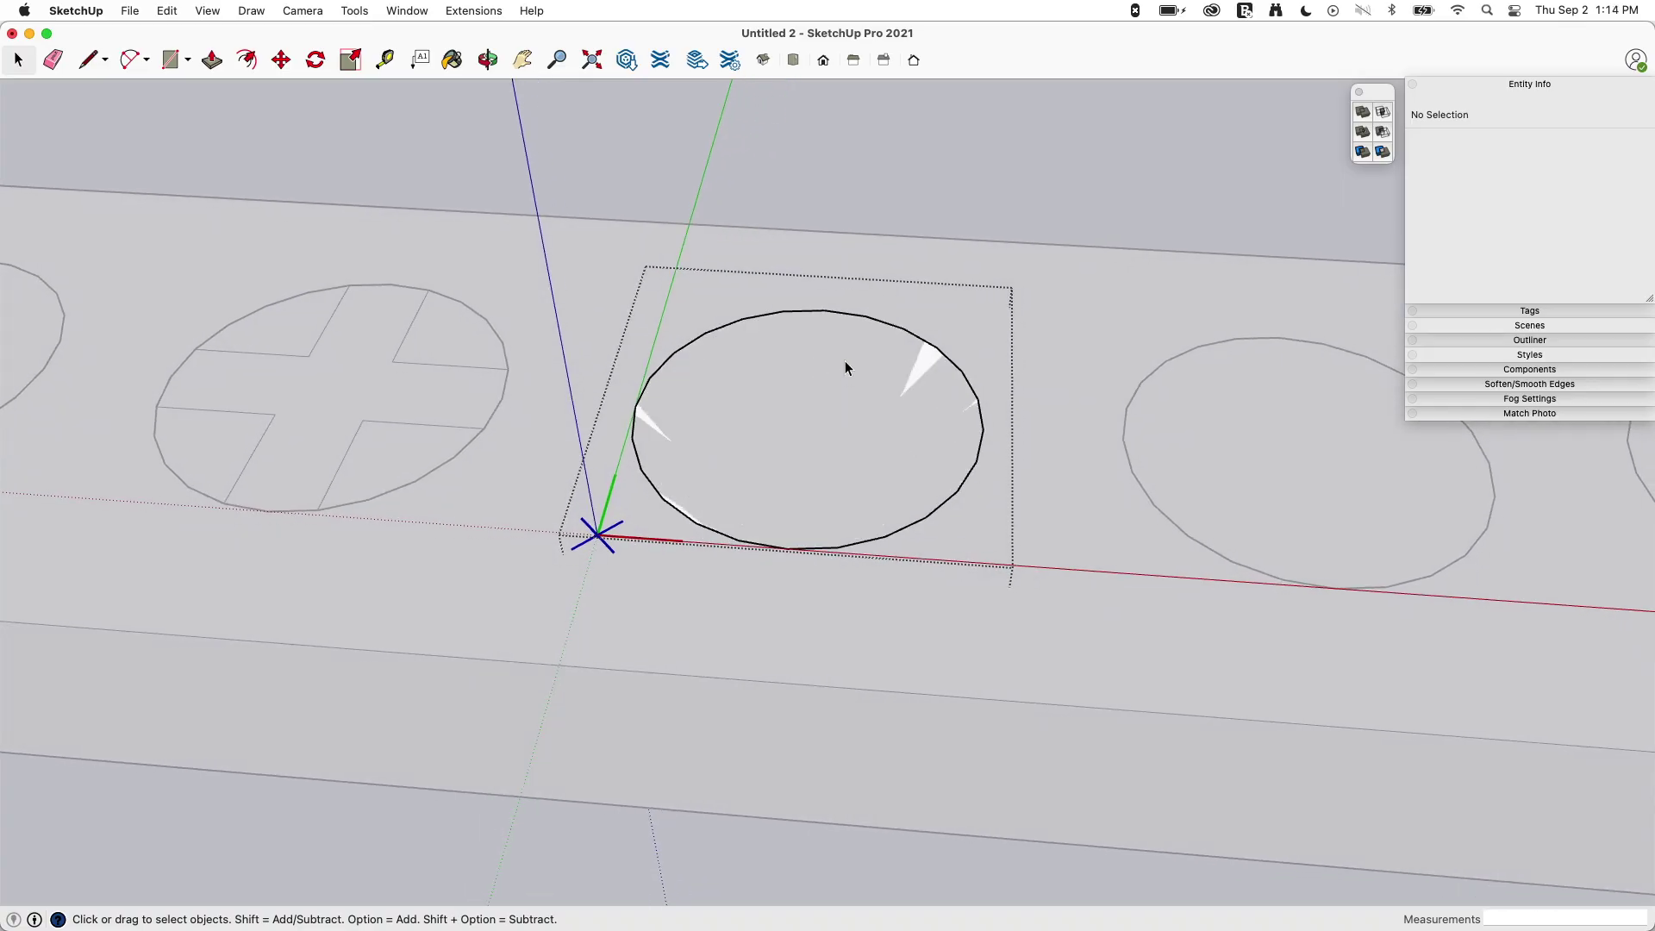
key("f")
left_click(728, 326)
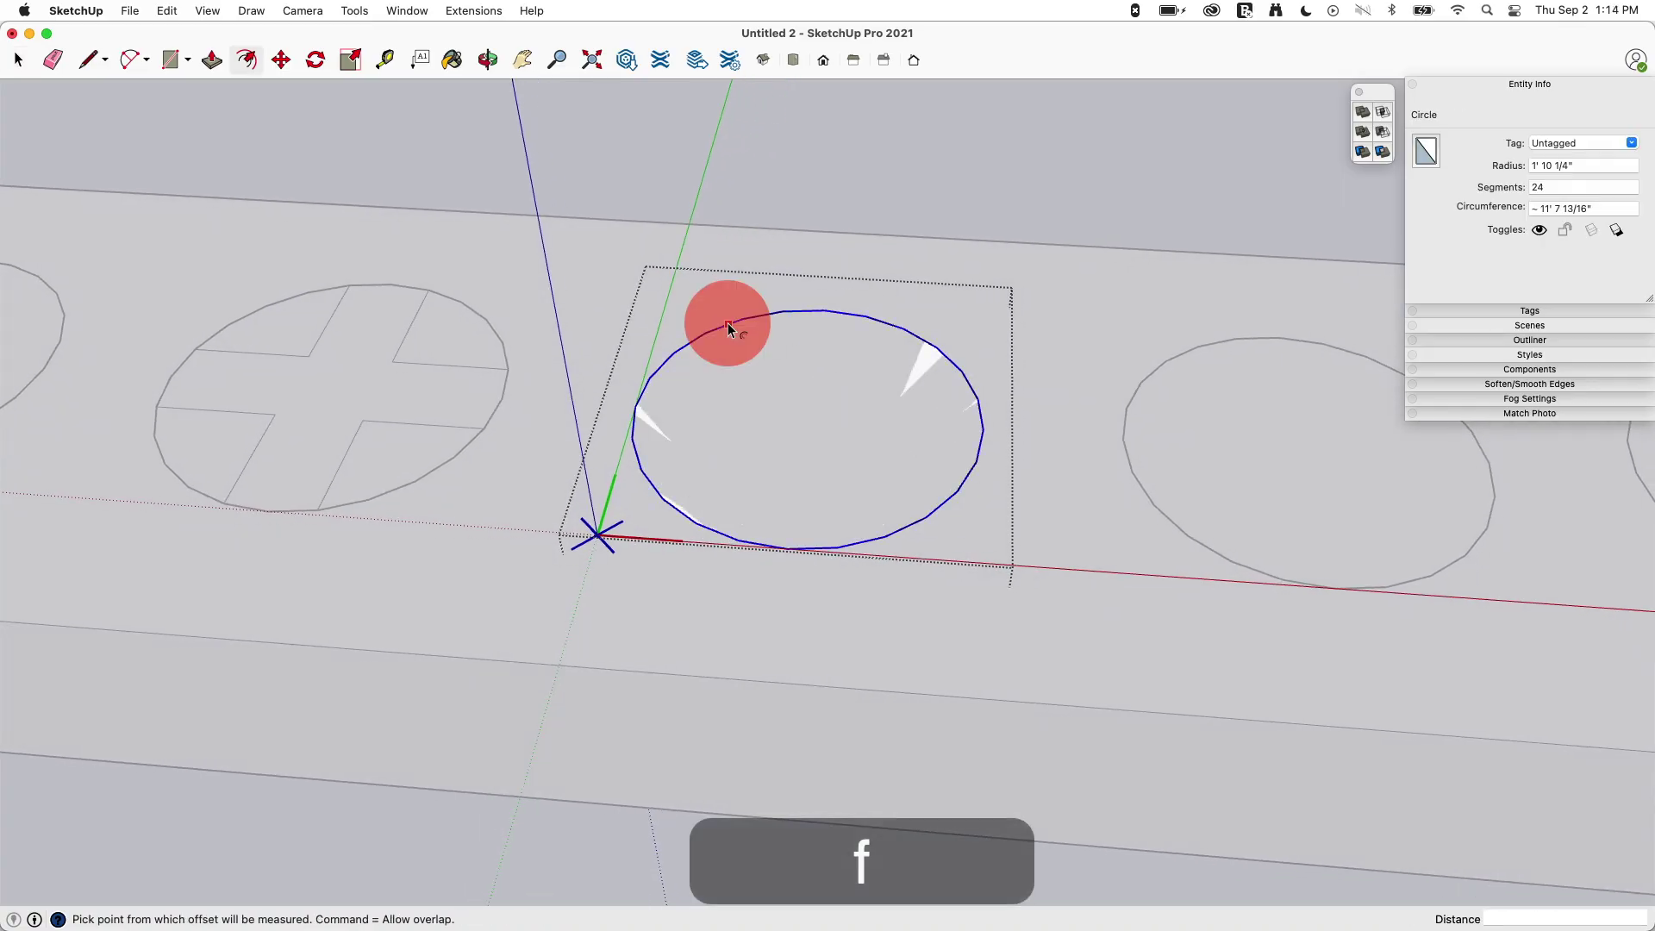
left_click(826, 417)
Step: Move the third circle's inner face about 3 11/16" straight up along the blue axis to form a raised, bevelled head
key("m")
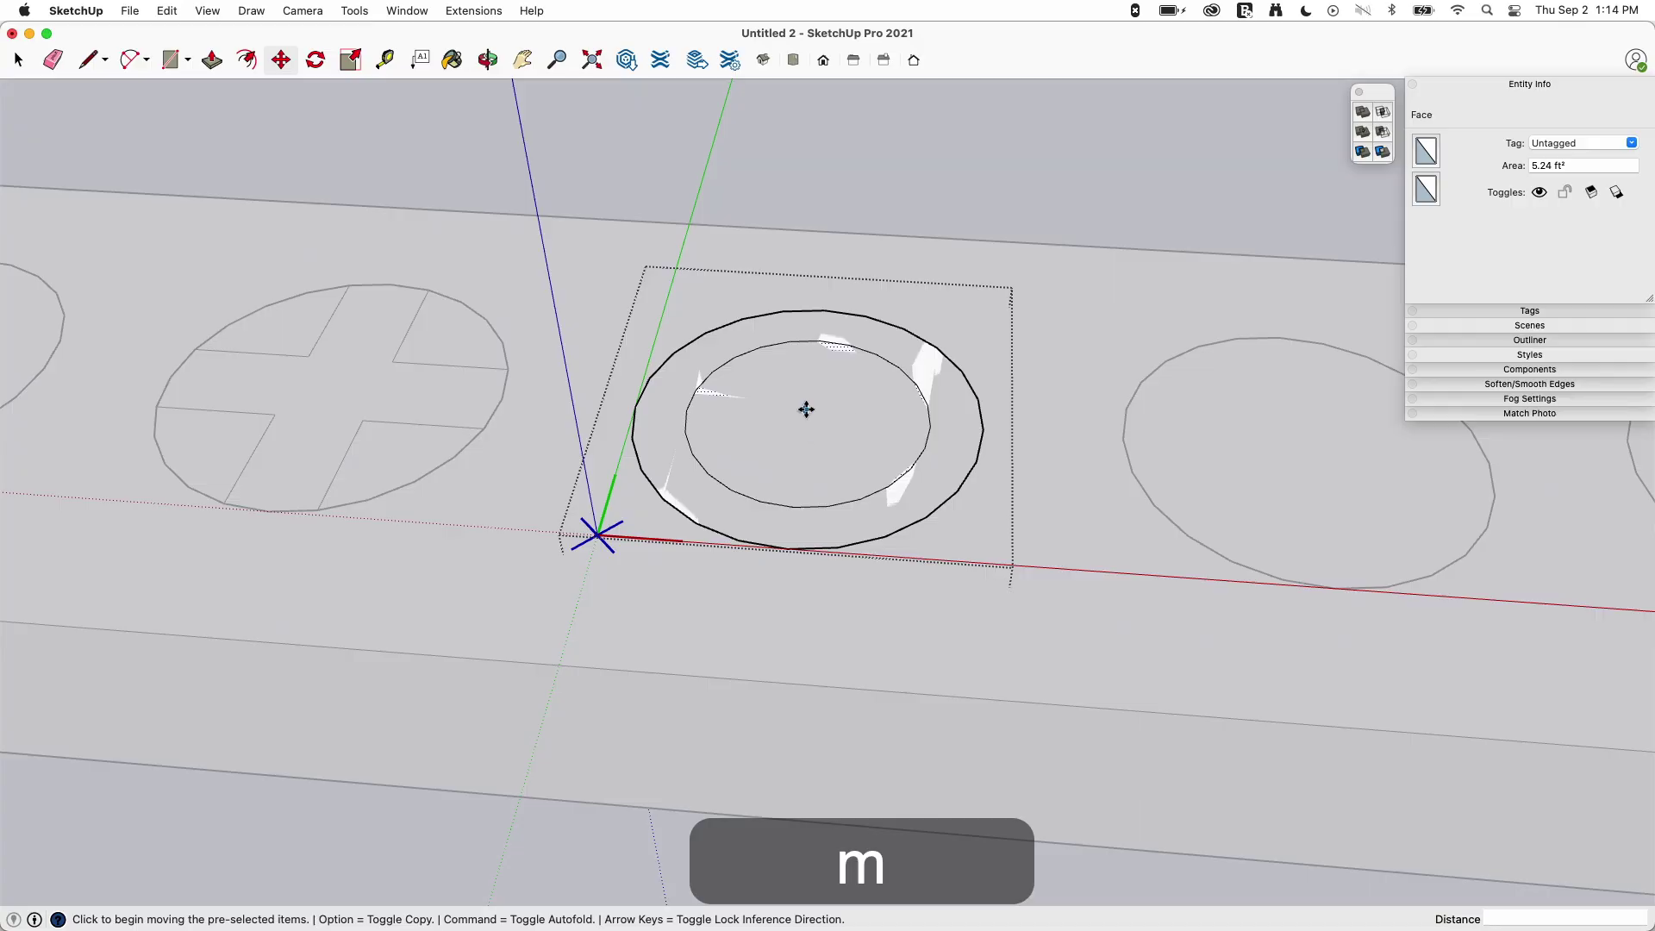
left_click(805, 409)
key("Up")
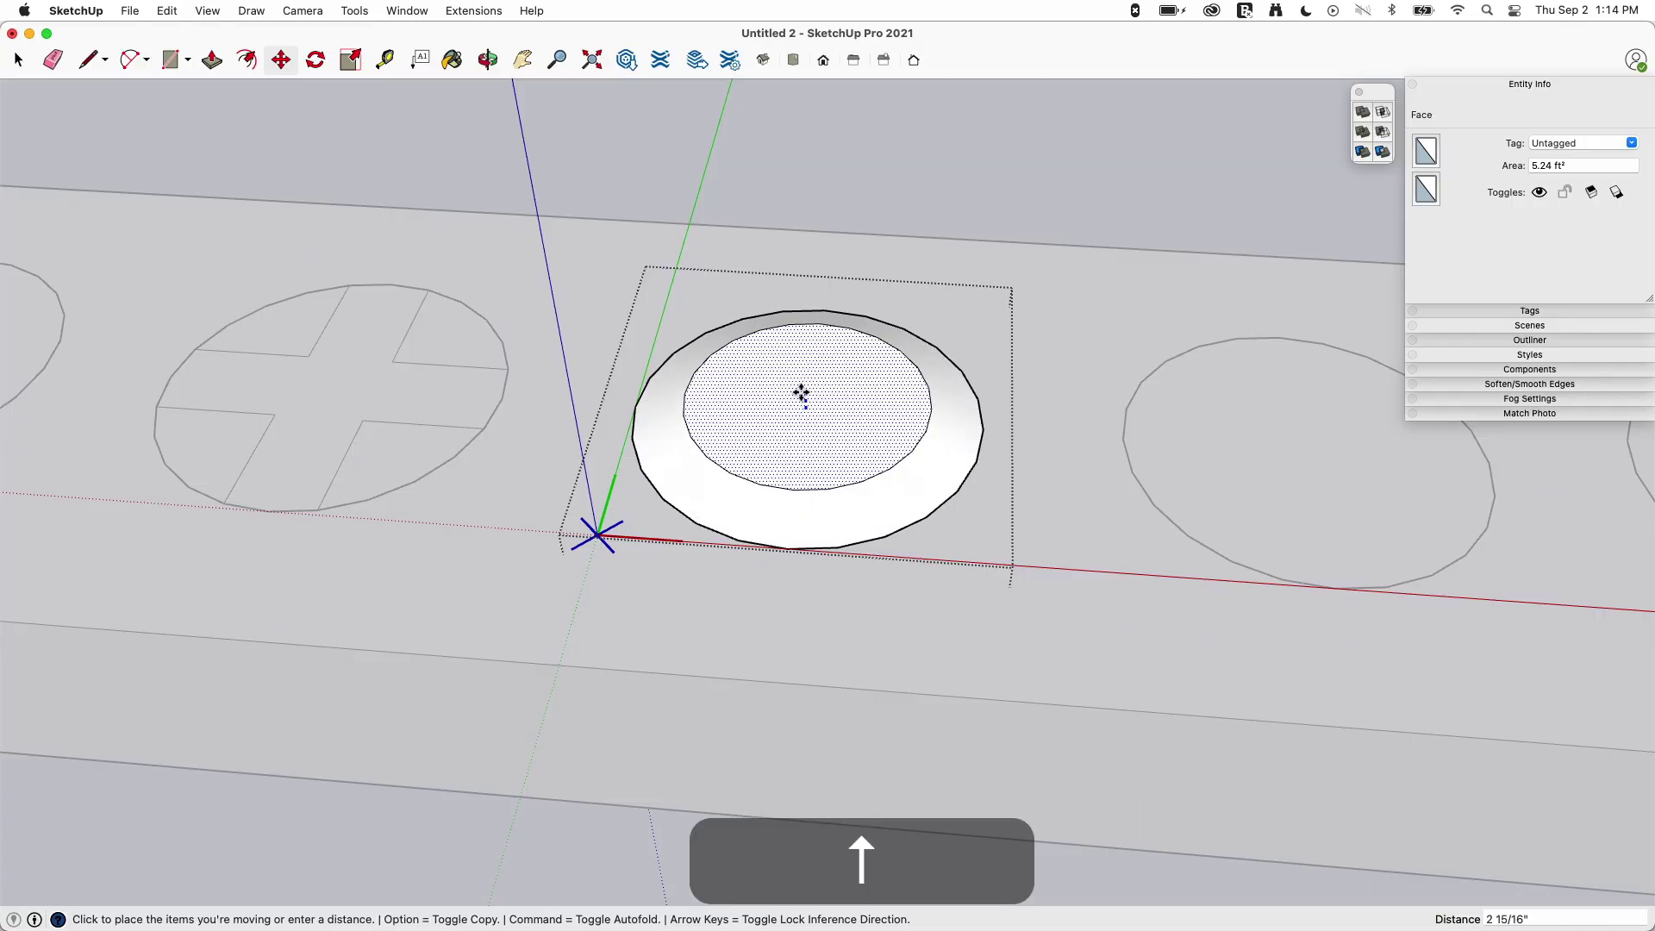
left_click(800, 388)
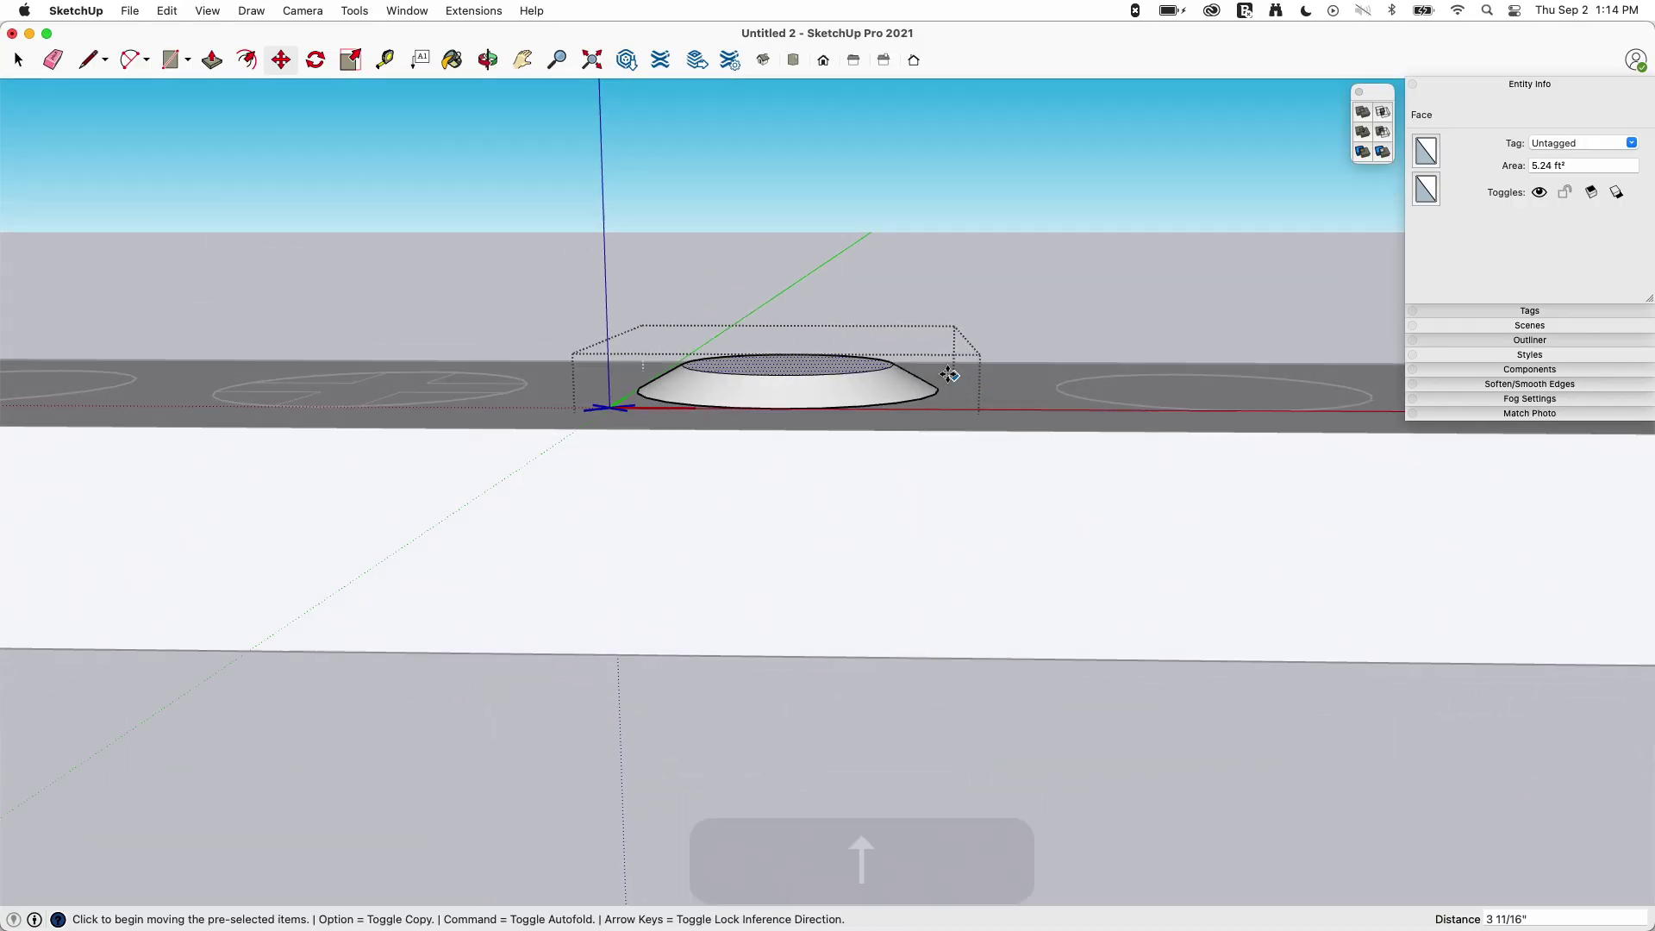
key("e")
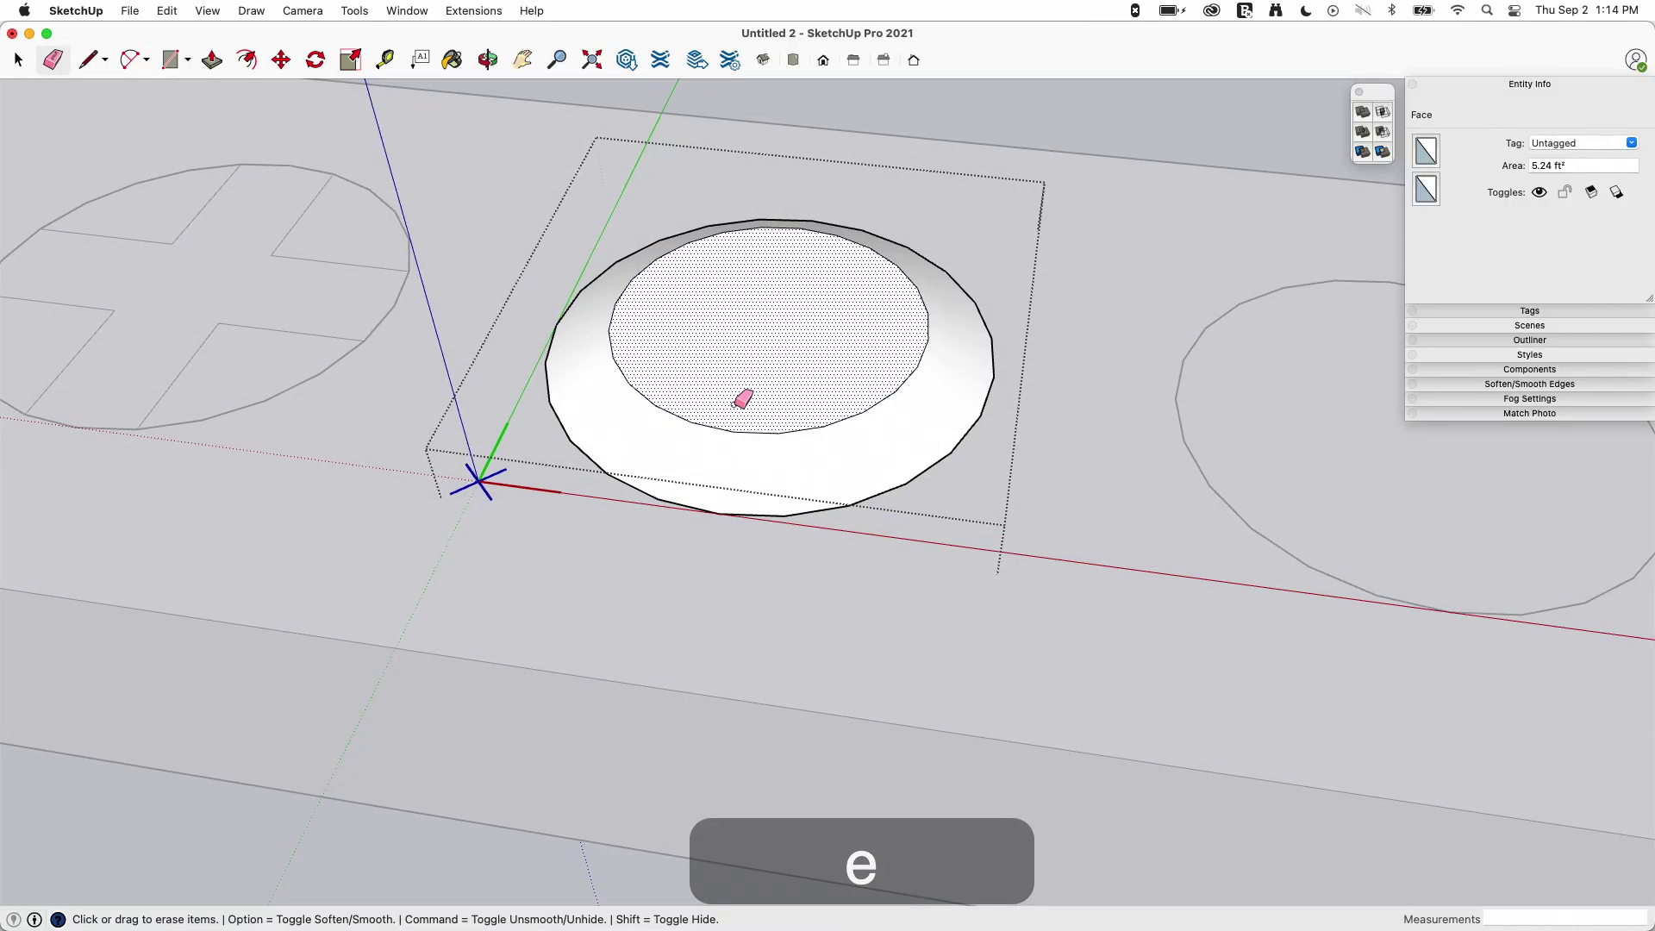
left_click_drag(710, 428, 873, 503, "alt")
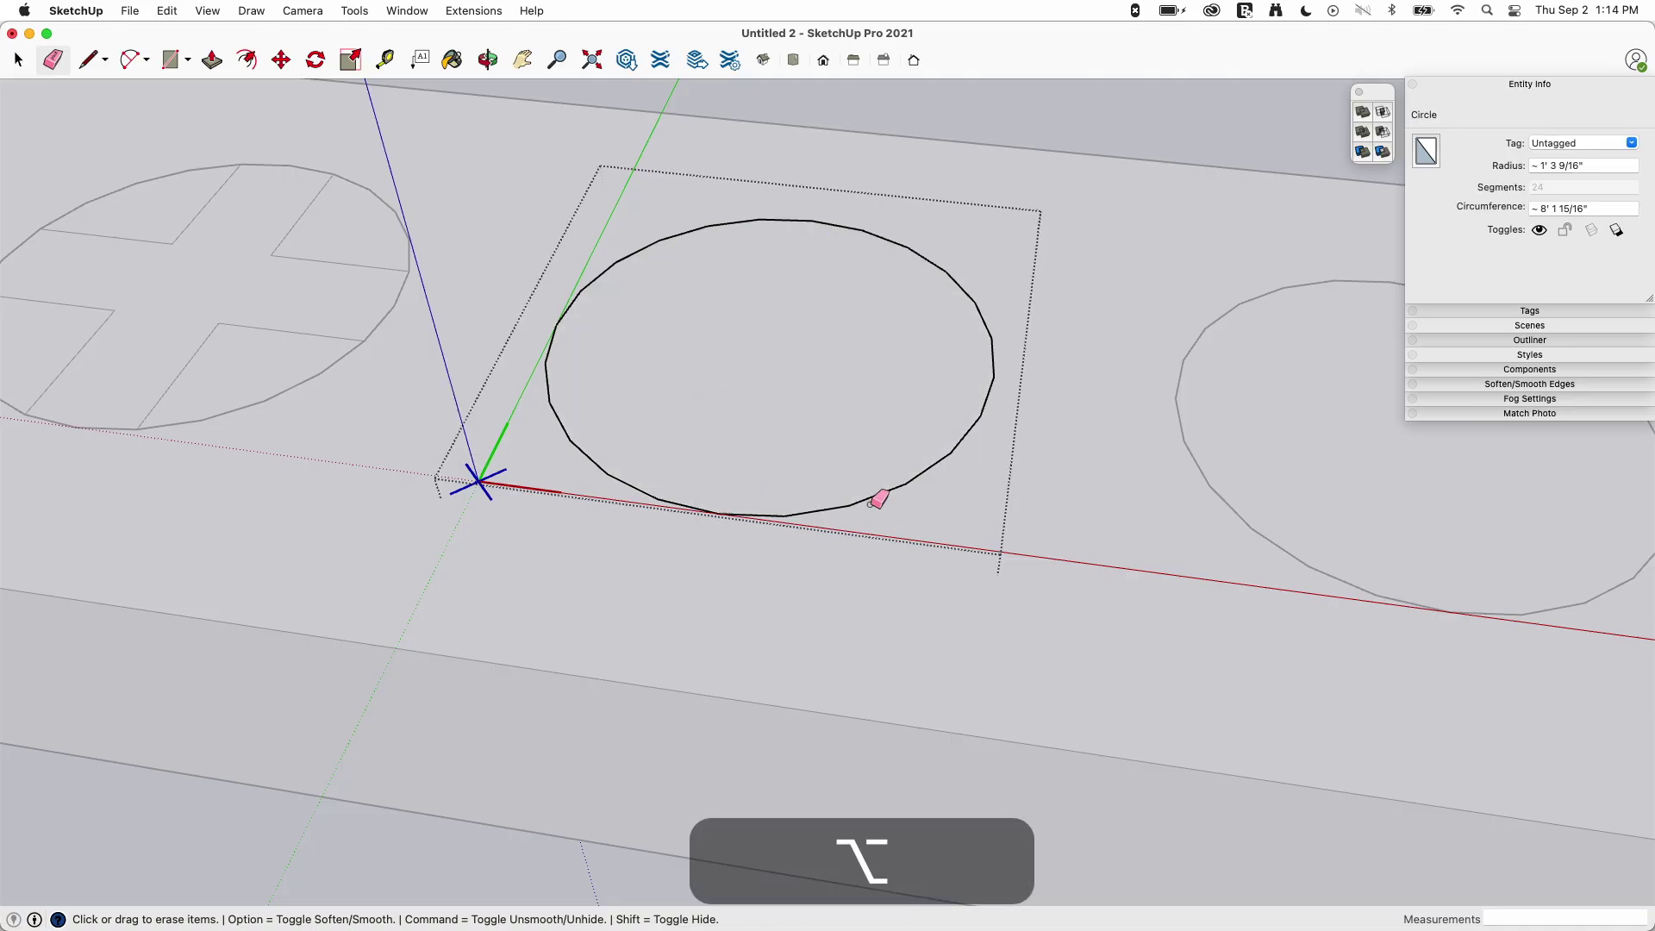
key("alt+space")
mouse_move(971, 467)
middle_mouse_down()
mouse_move(946, 481)
mouse_move(909, 458)
middle_mouse_up()
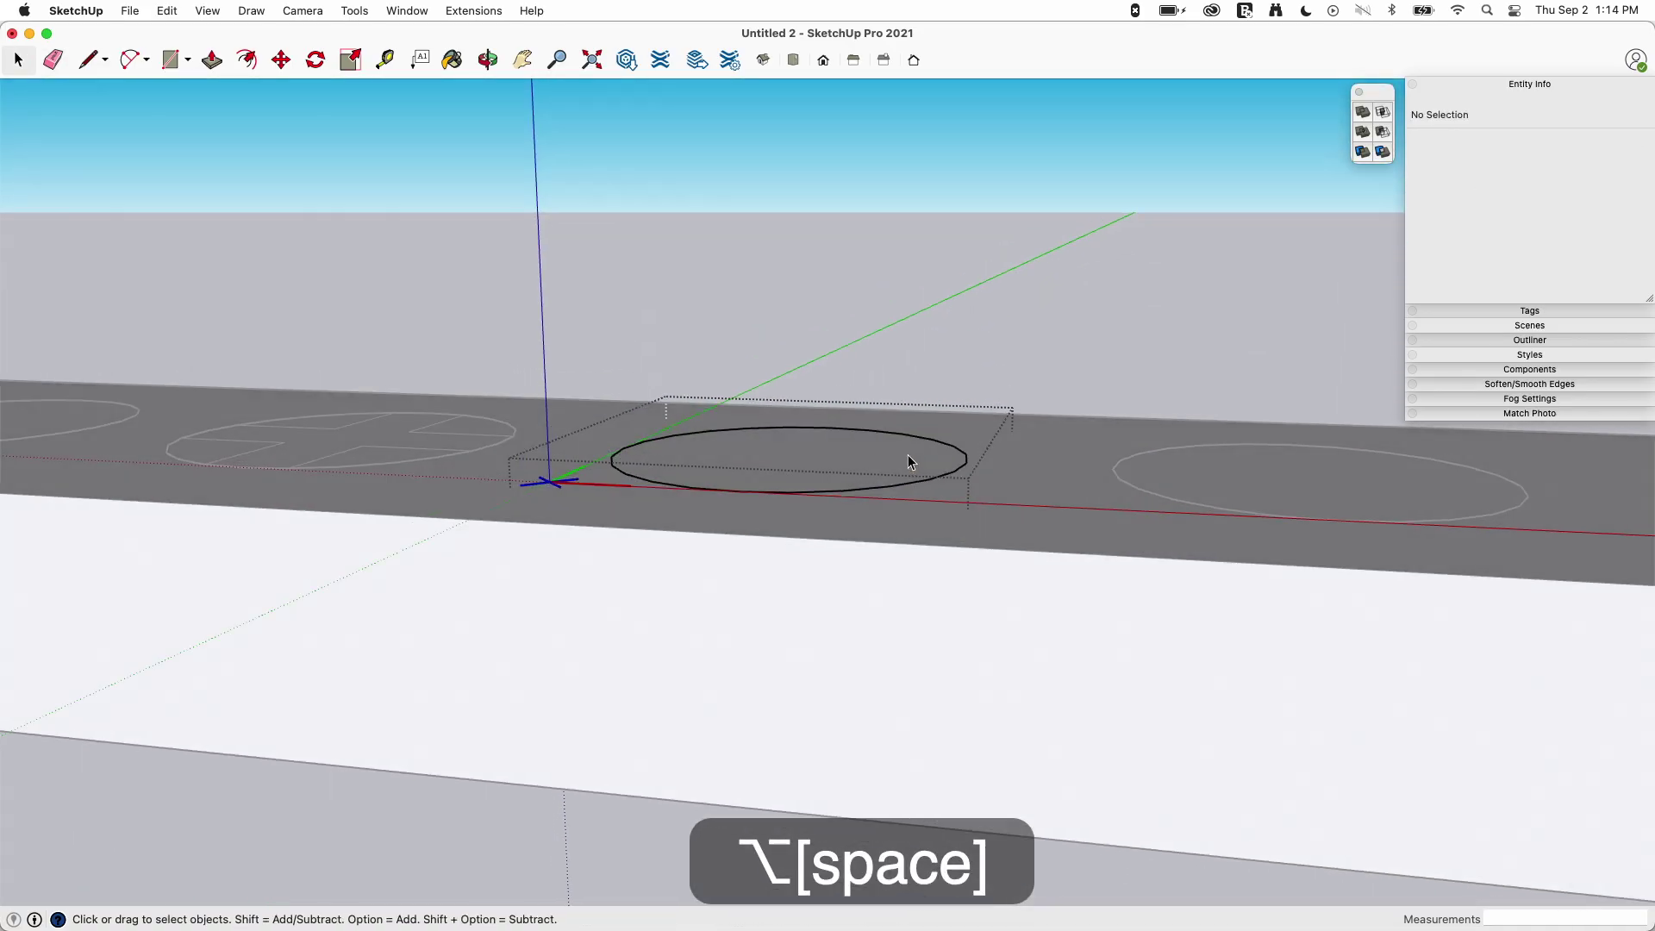
key("super+z")
Step: Soften the raised inner circle edge with the Eraser to give the third head a smooth dome, and close the component
key("e")
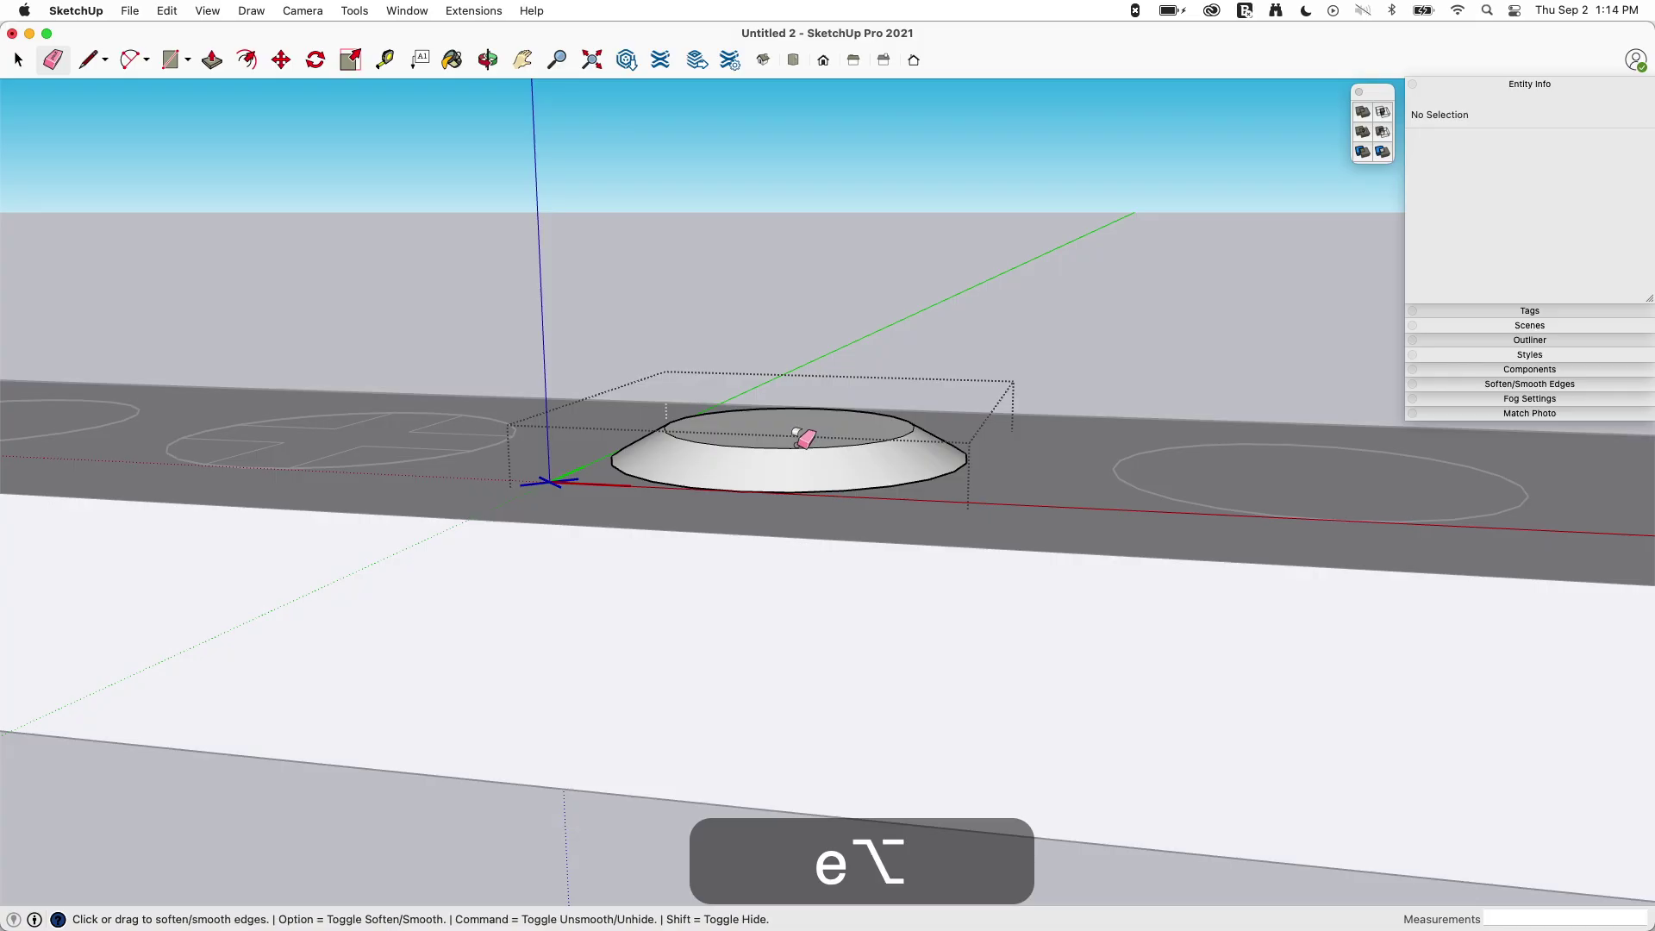
middle_click_drag(893, 398, 702, 418)
scroll(837, 499, "down", 3)
middle_click_drag(841, 348, 620, 328)
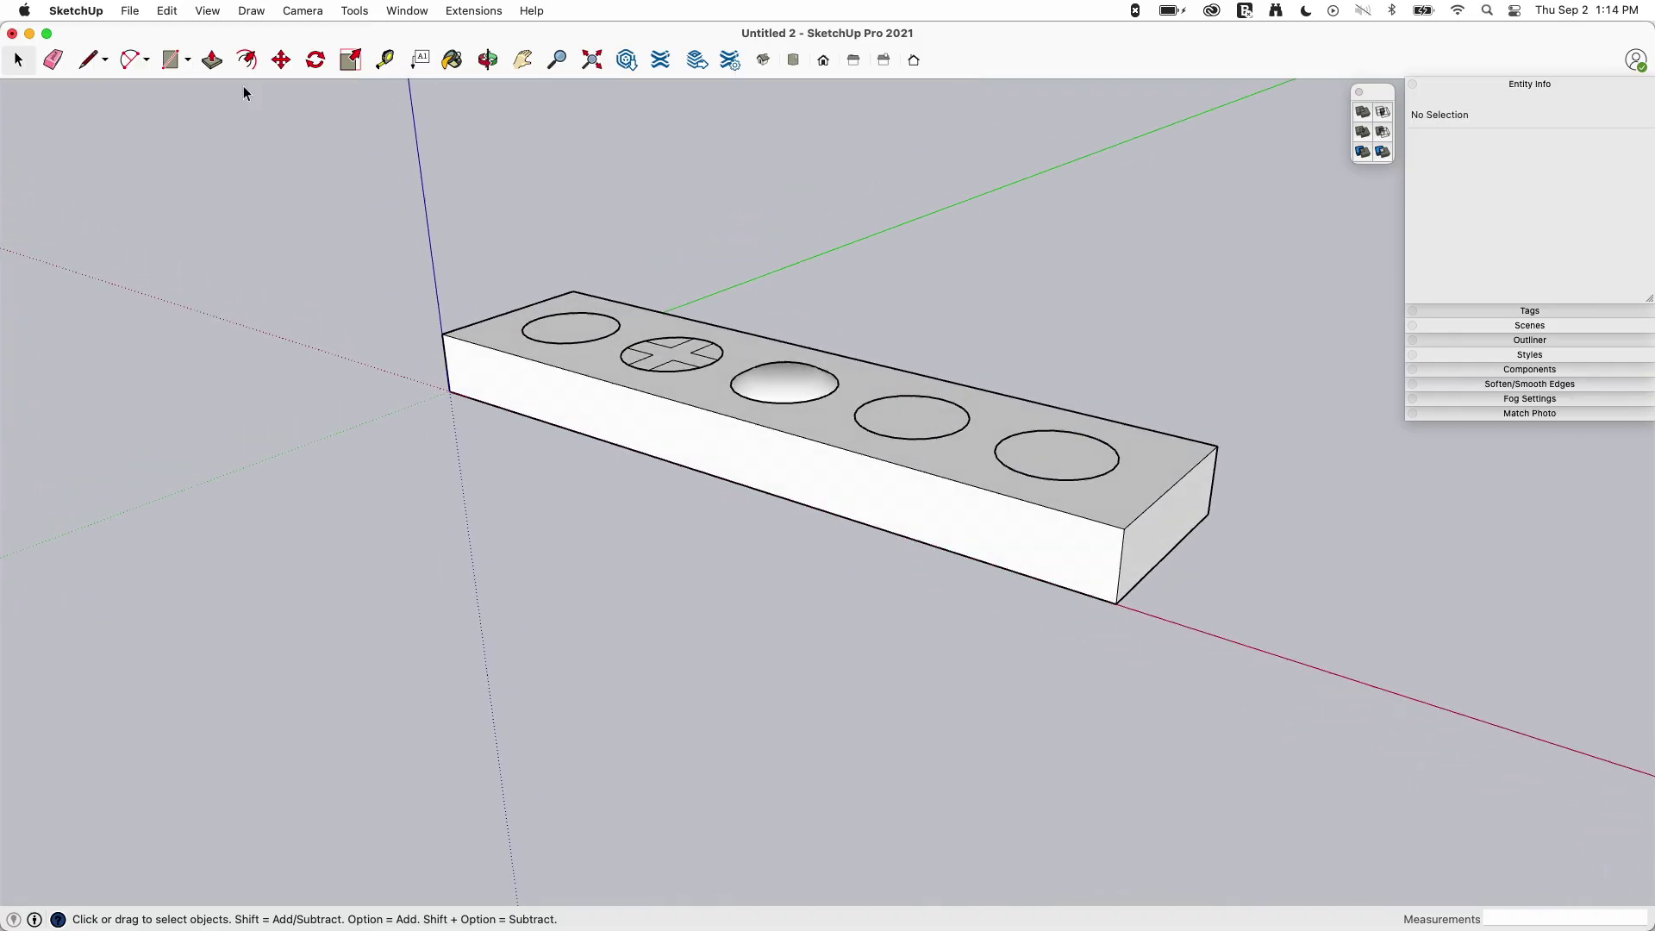
Step: Turn off the display of edges and profiles and examine how the screw heads look without lines
left_click(207, 11)
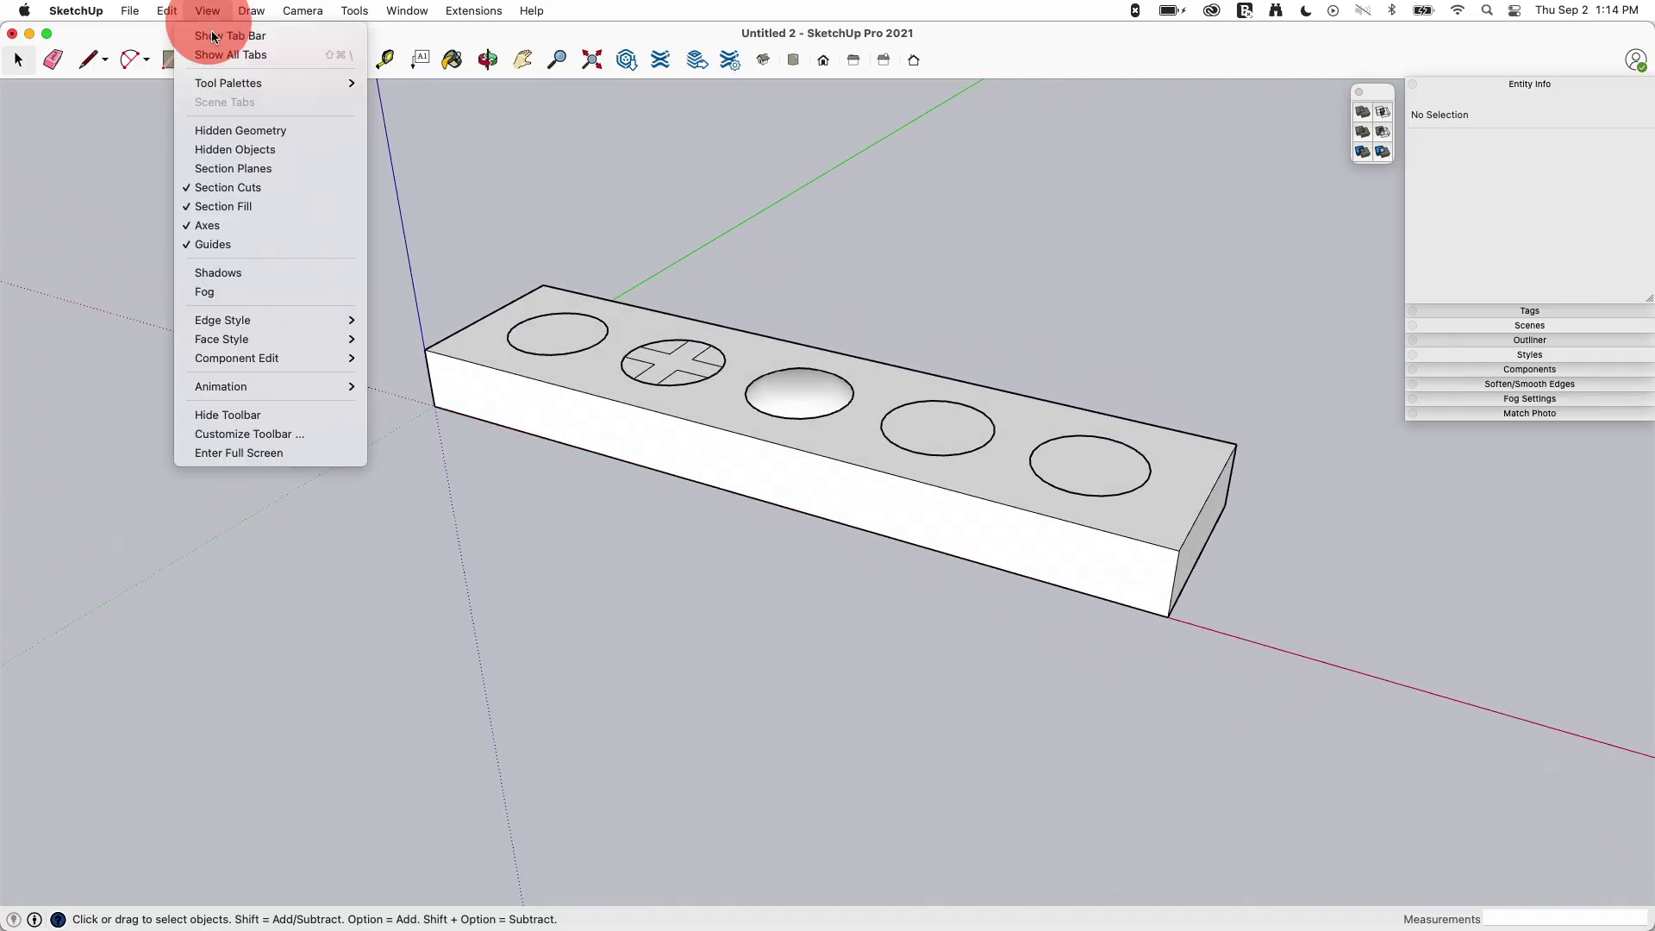
mouse_move(266, 321)
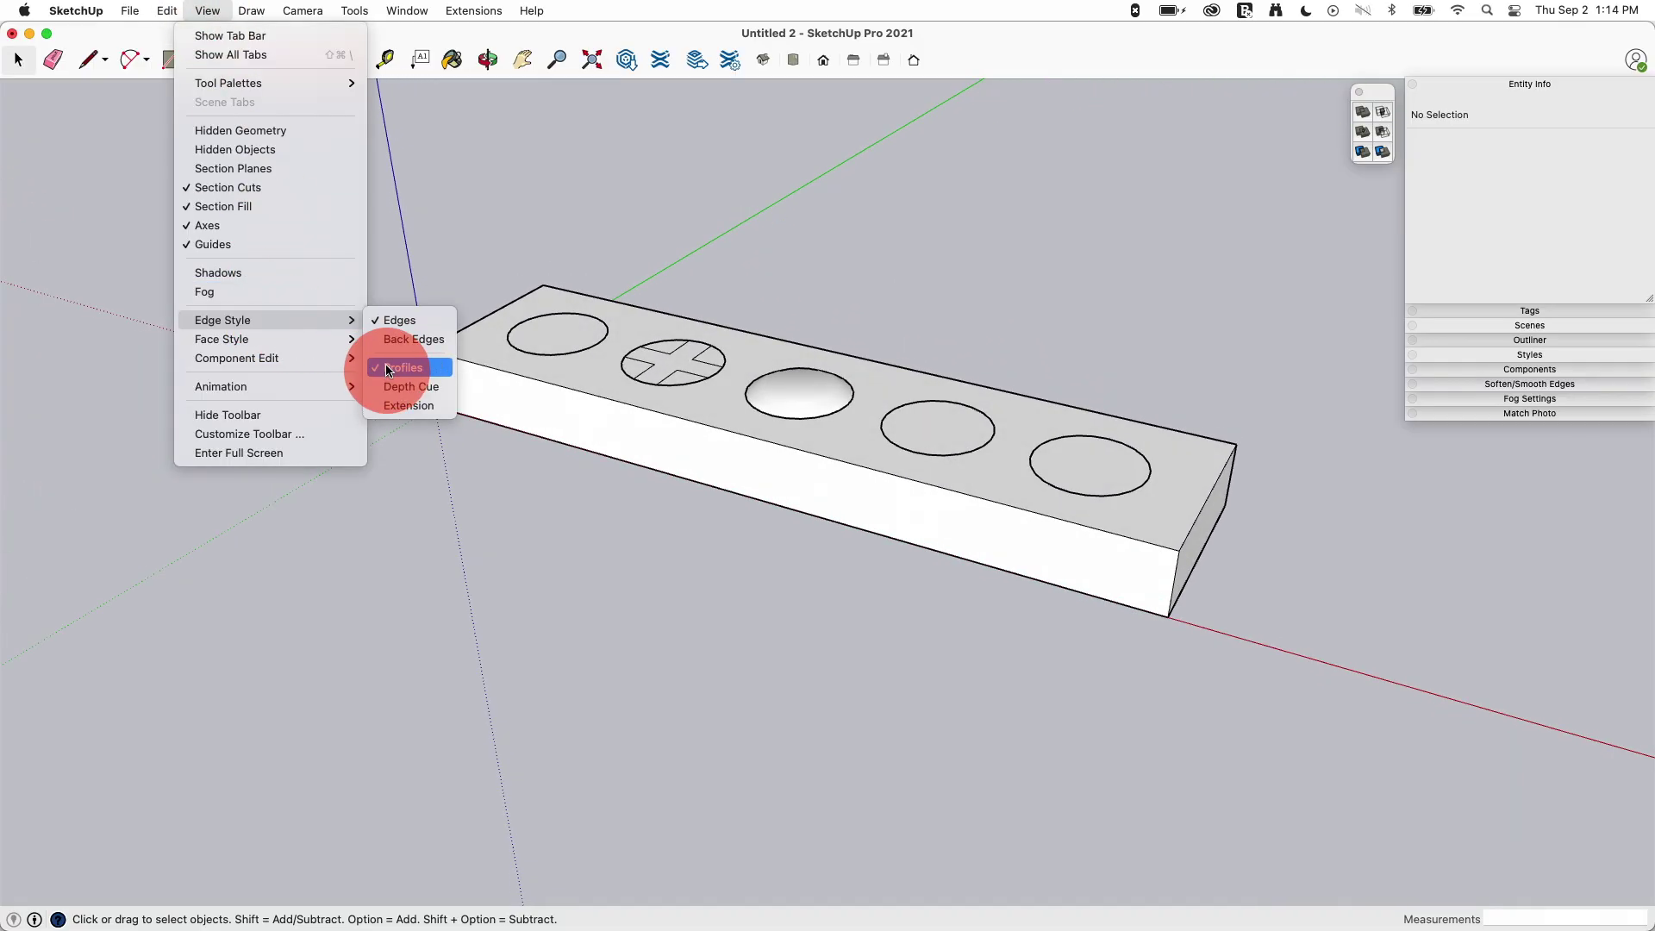
left_click(390, 327)
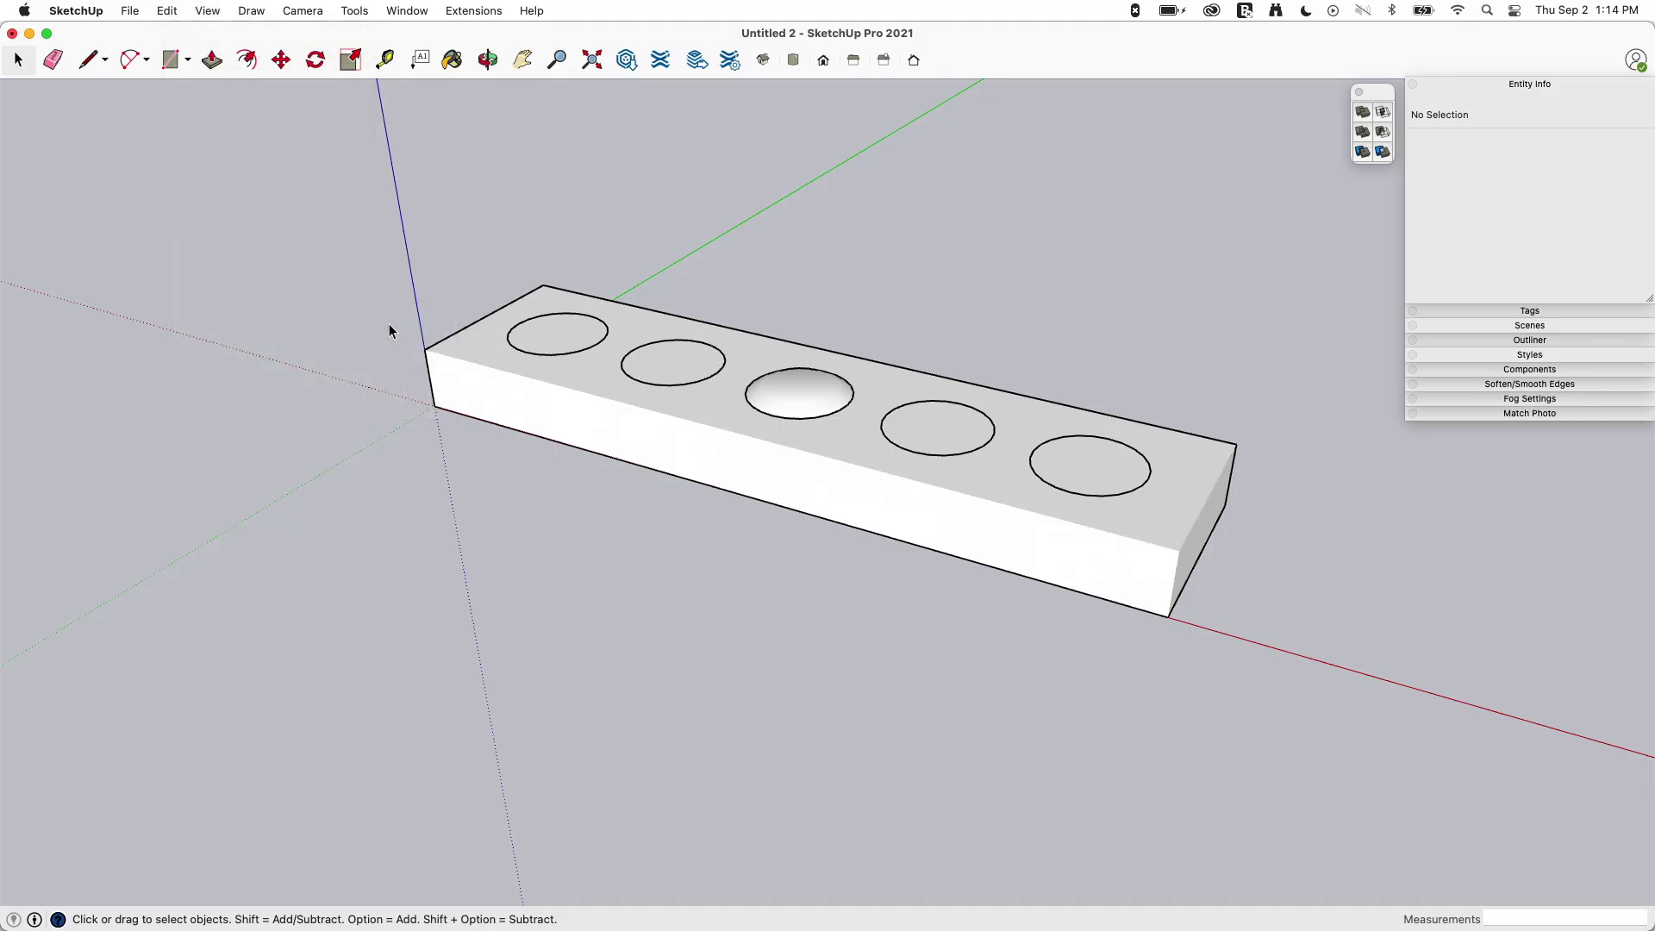
left_click(207, 10)
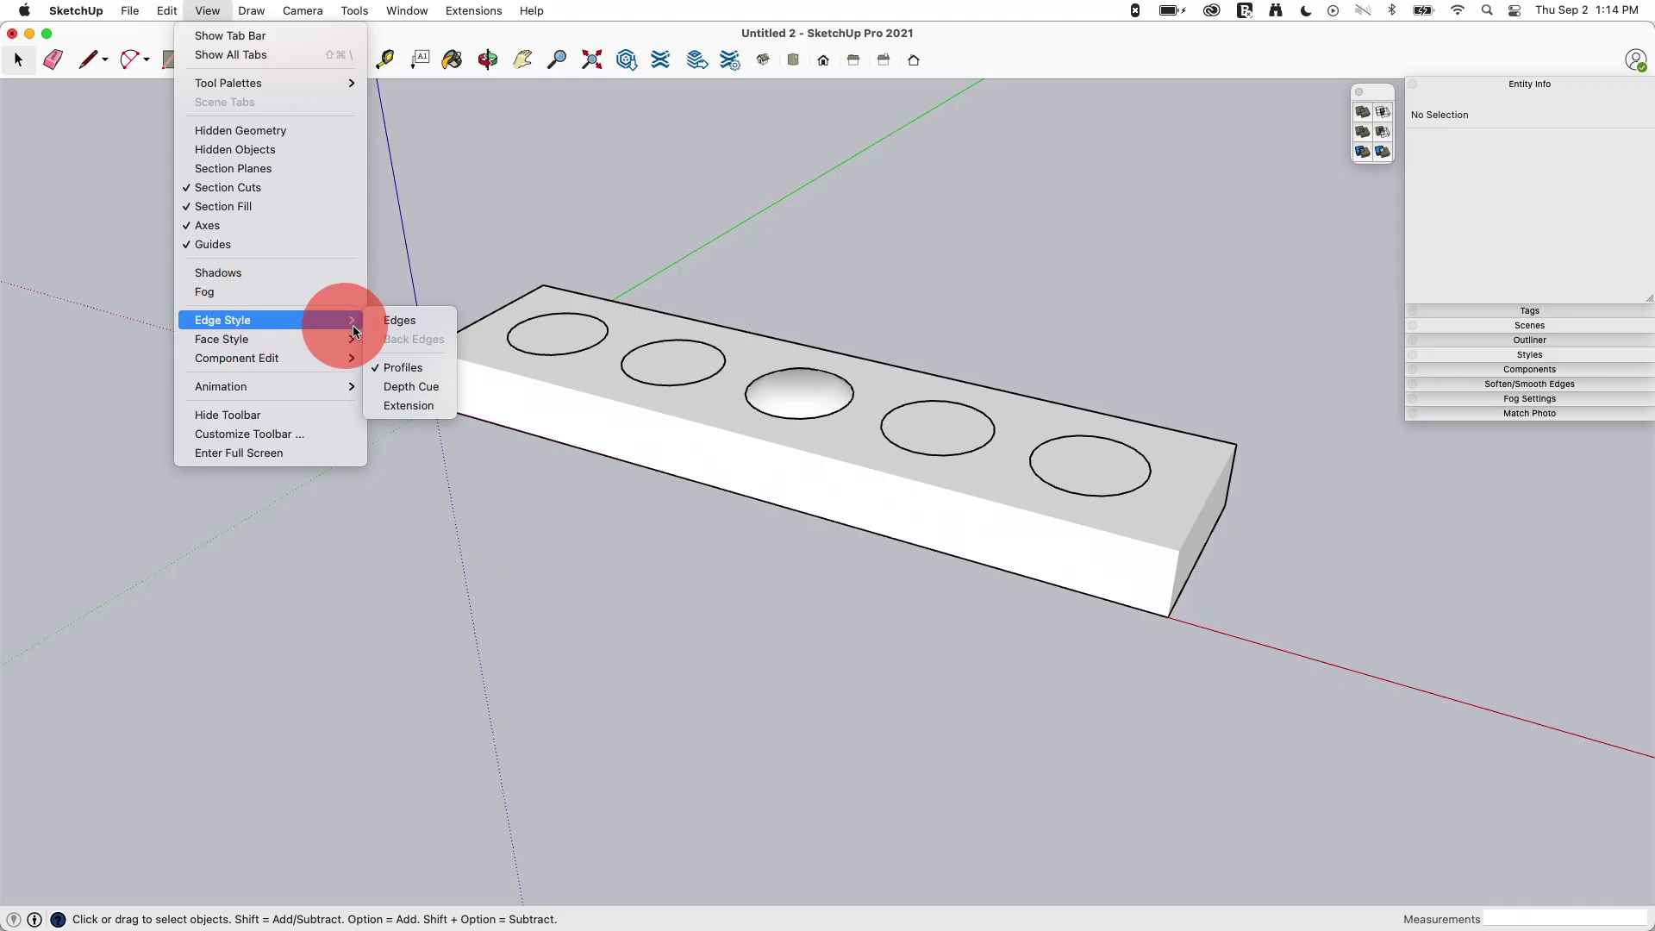
left_click(396, 369)
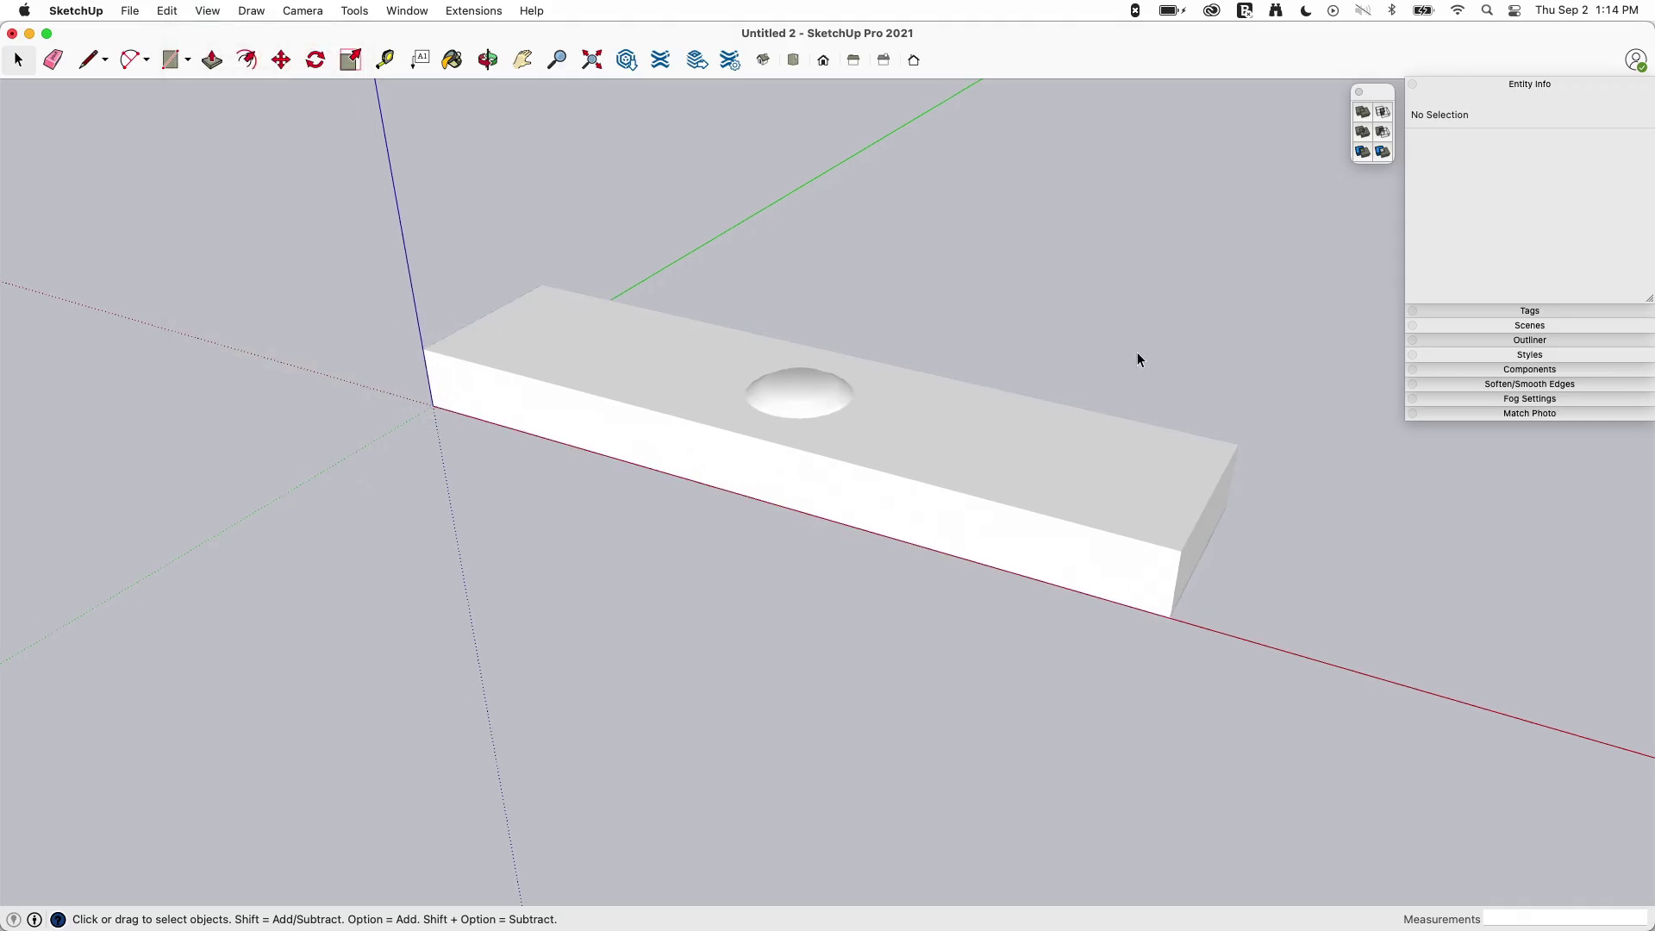
scroll(1136, 352, "up", 5)
scroll(796, 391, "down", 2)
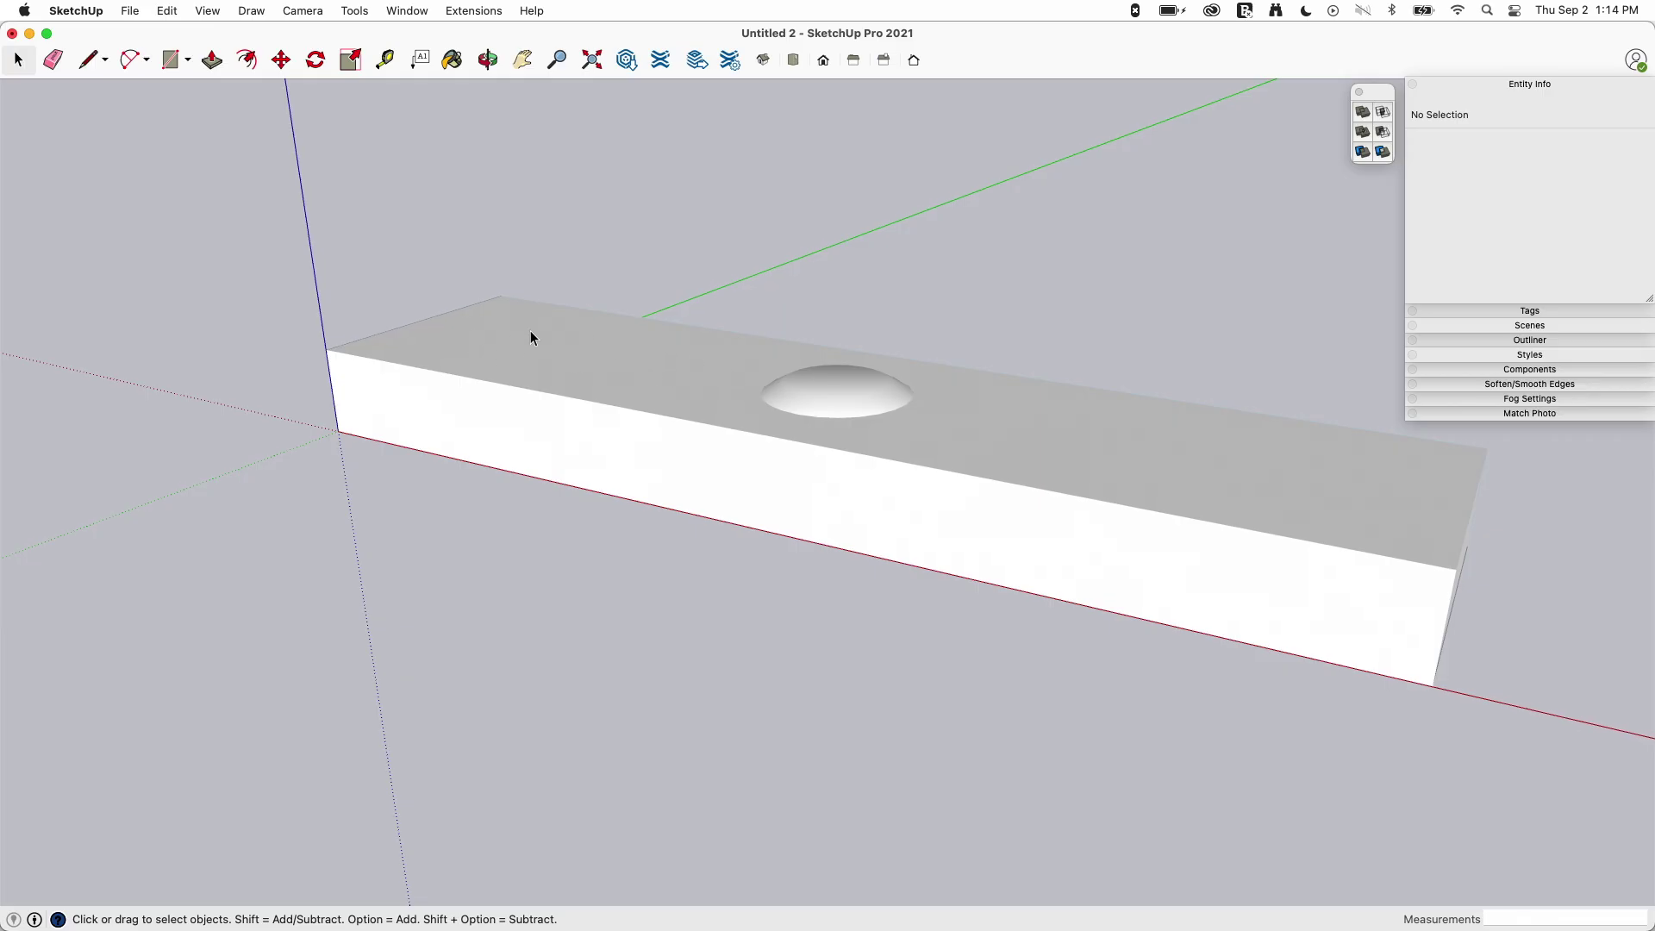
mouse_move(732, 384)
middle_mouse_down()
mouse_move(913, 277)
mouse_move(793, 452)
mouse_move(954, 432)
mouse_move(865, 396)
mouse_move(820, 285)
mouse_move(913, 336)
mouse_move(894, 432)
mouse_move(970, 427)
mouse_move(835, 410)
mouse_move(979, 373)
mouse_move(787, 373)
mouse_move(978, 375)
mouse_move(1001, 342)
mouse_move(968, 373)
mouse_move(994, 384)
mouse_move(965, 385)
mouse_move(912, 285)
mouse_move(952, 385)
mouse_move(938, 412)
mouse_move(833, 406)
mouse_move(817, 369)
mouse_move(942, 399)
mouse_move(882, 363)
mouse_move(824, 447)
mouse_move(821, 390)
middle_mouse_up()
scroll(864, 396, "up", 3)
mouse_move(973, 387)
middle_mouse_down()
mouse_move(857, 399)
mouse_move(941, 416)
middle_mouse_up()
Step: Turn the display of edges back on, leaving profiles off
left_click(207, 11)
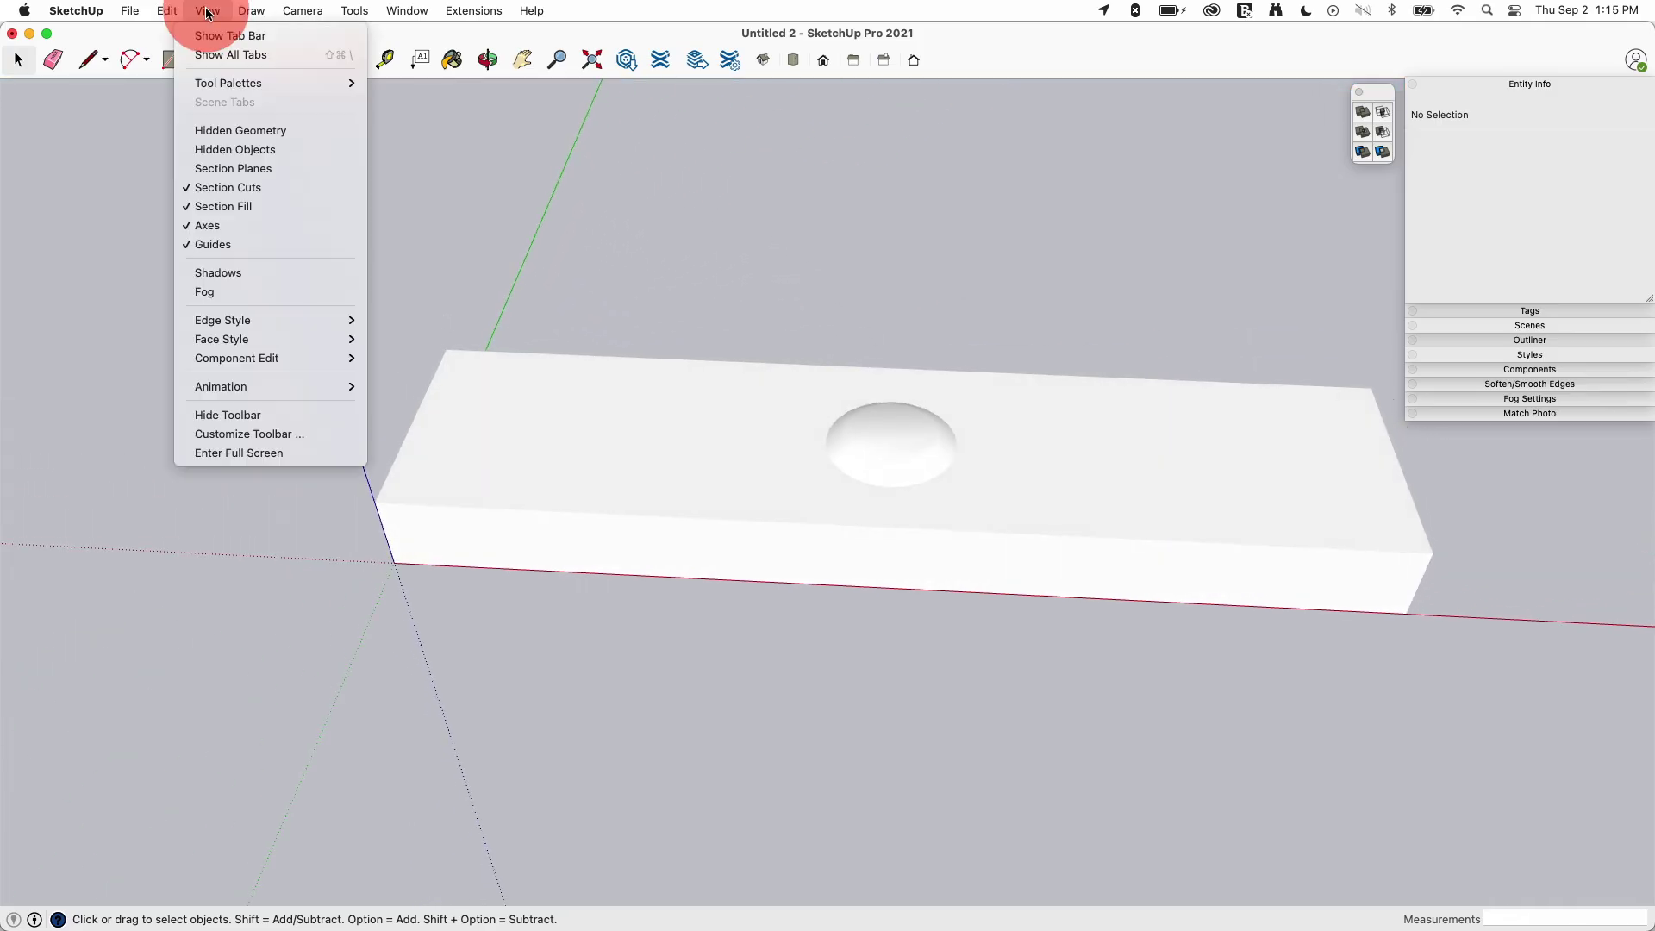
left_click(378, 322)
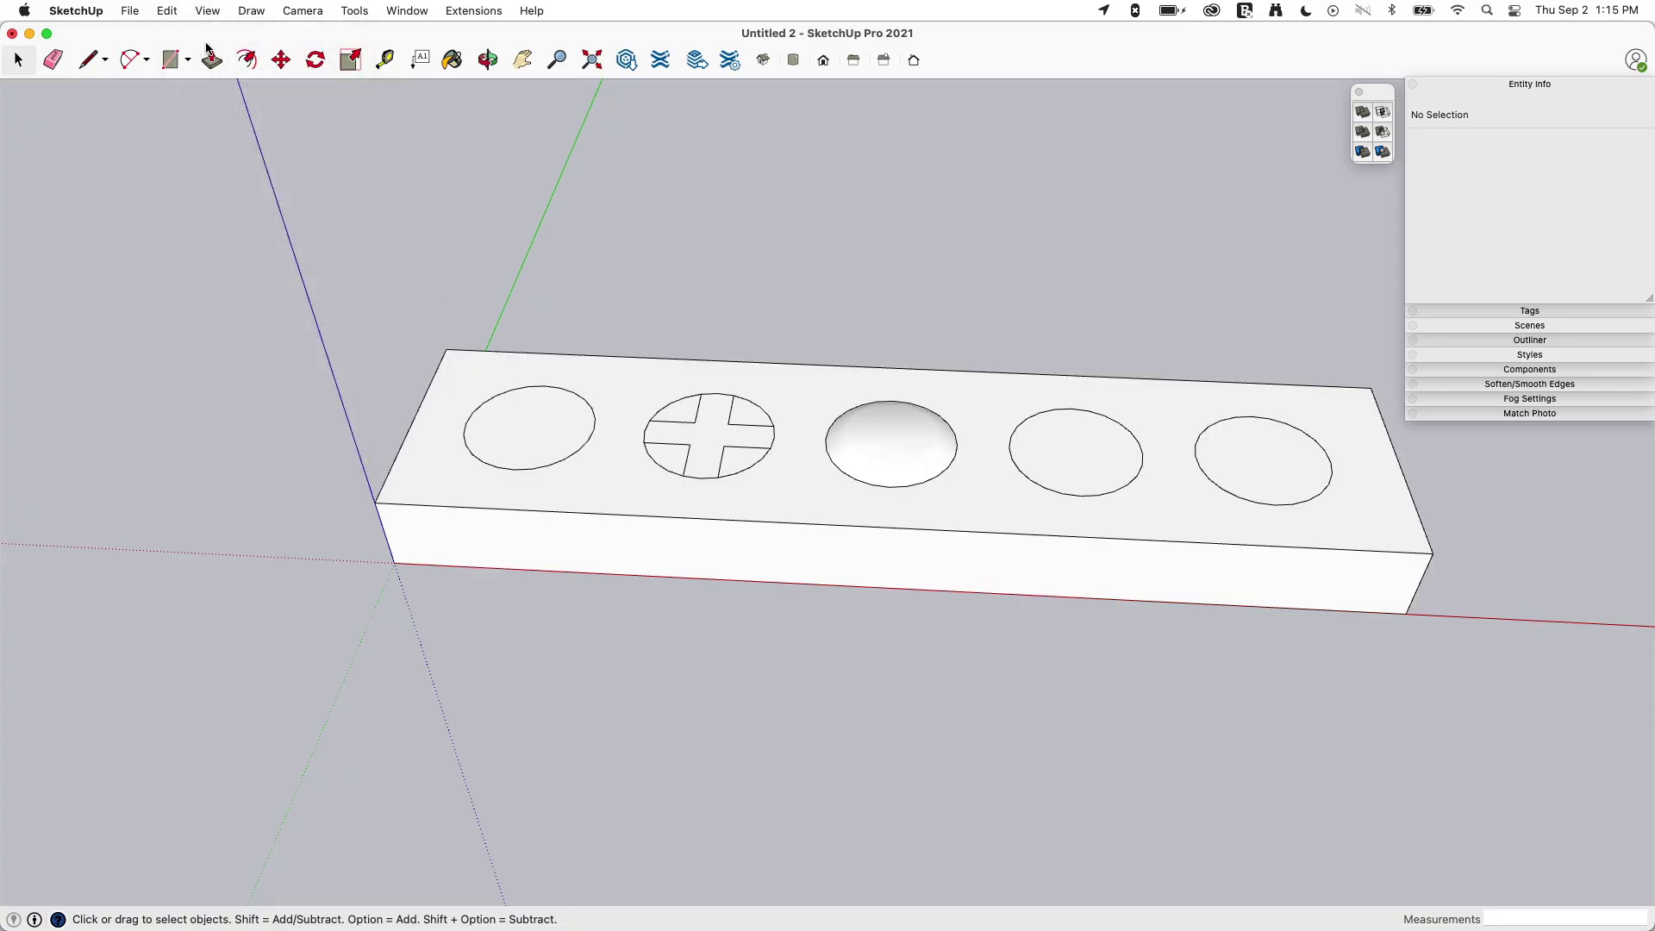
left_click(208, 12)
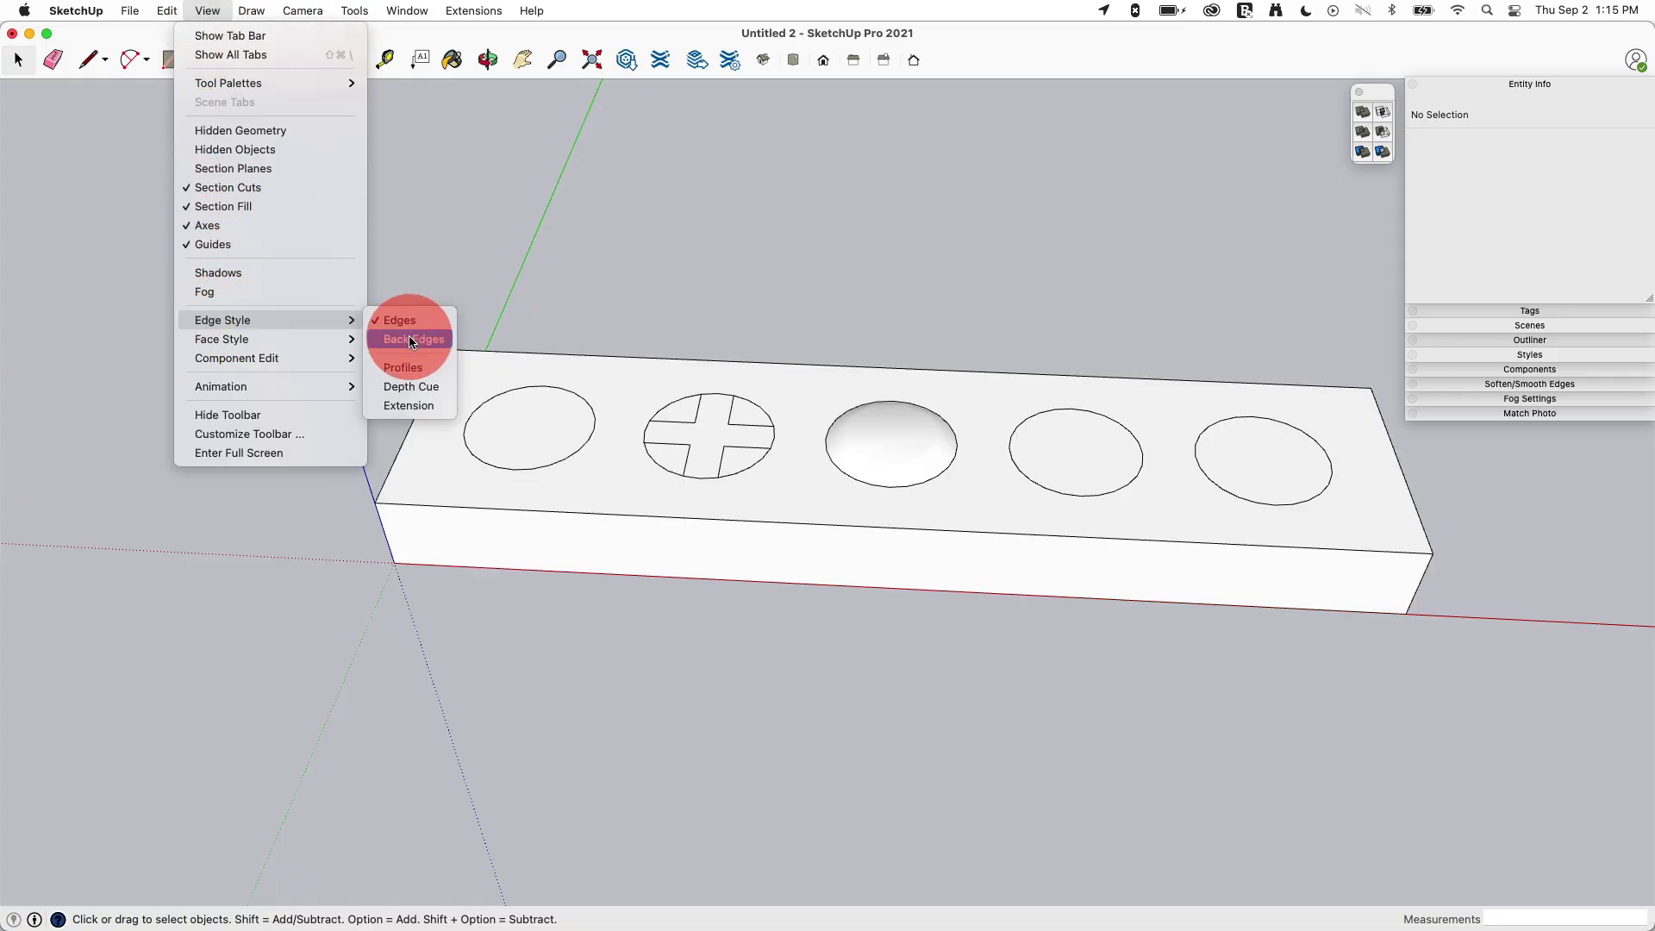
left_click(480, 338)
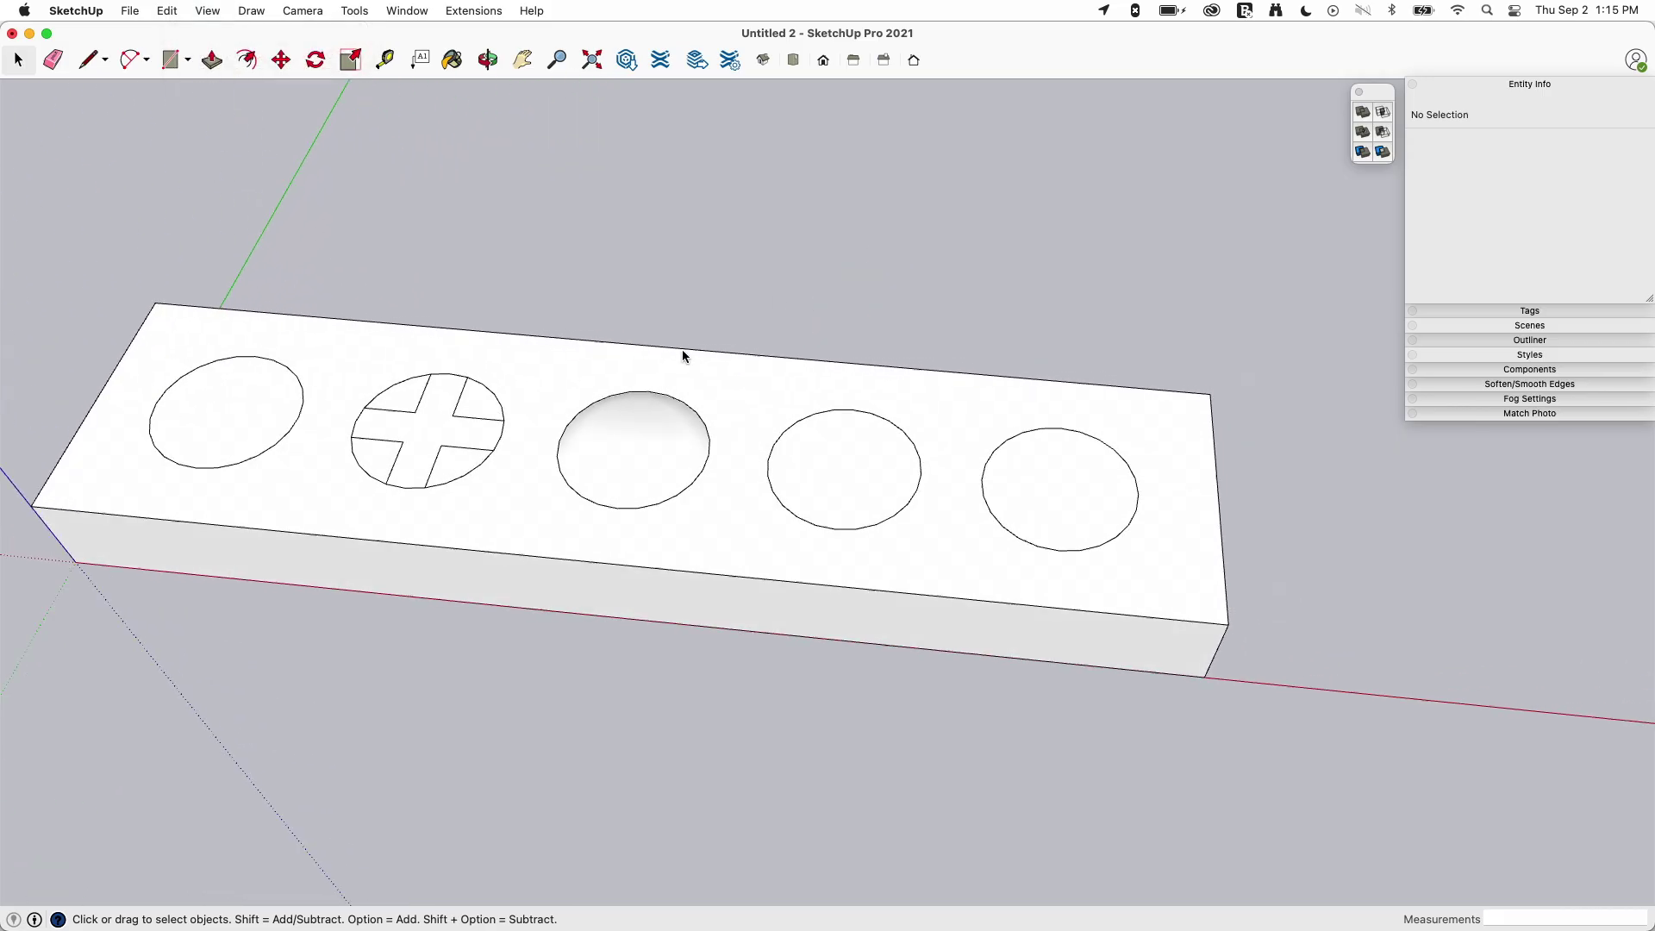
Step: Open the fourth circle component for editing and offset its edge inward to make a slightly smaller concentric circle
scroll(619, 411, "up", 1)
scroll(867, 345, "up", 4)
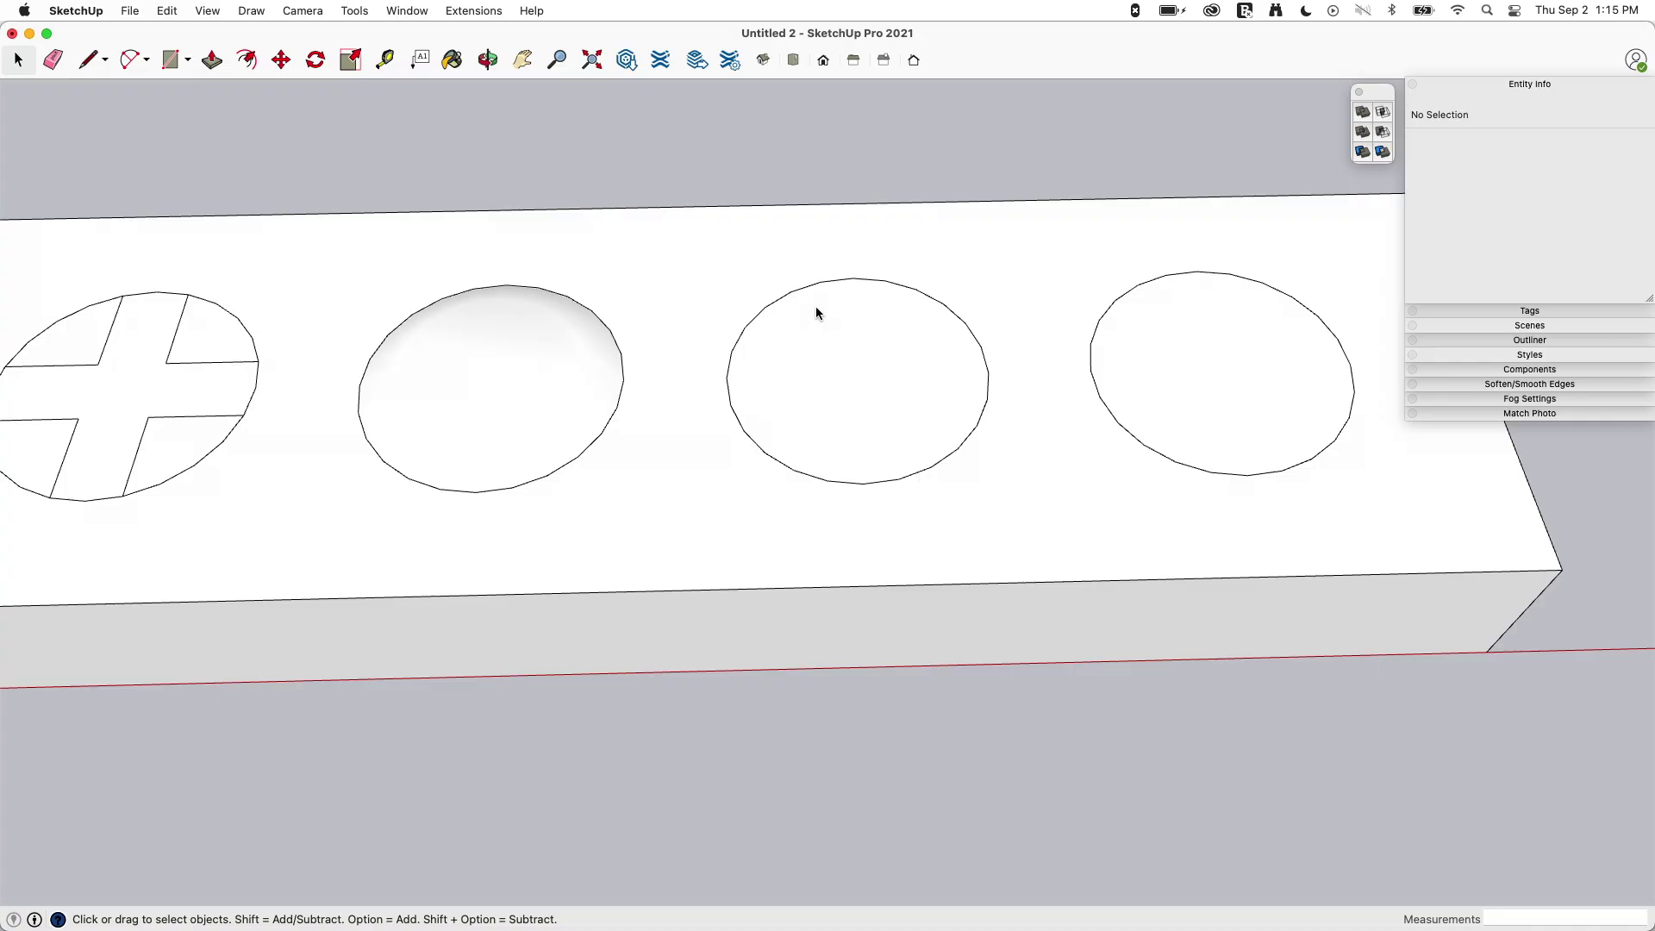
key("f")
double_click(817, 319)
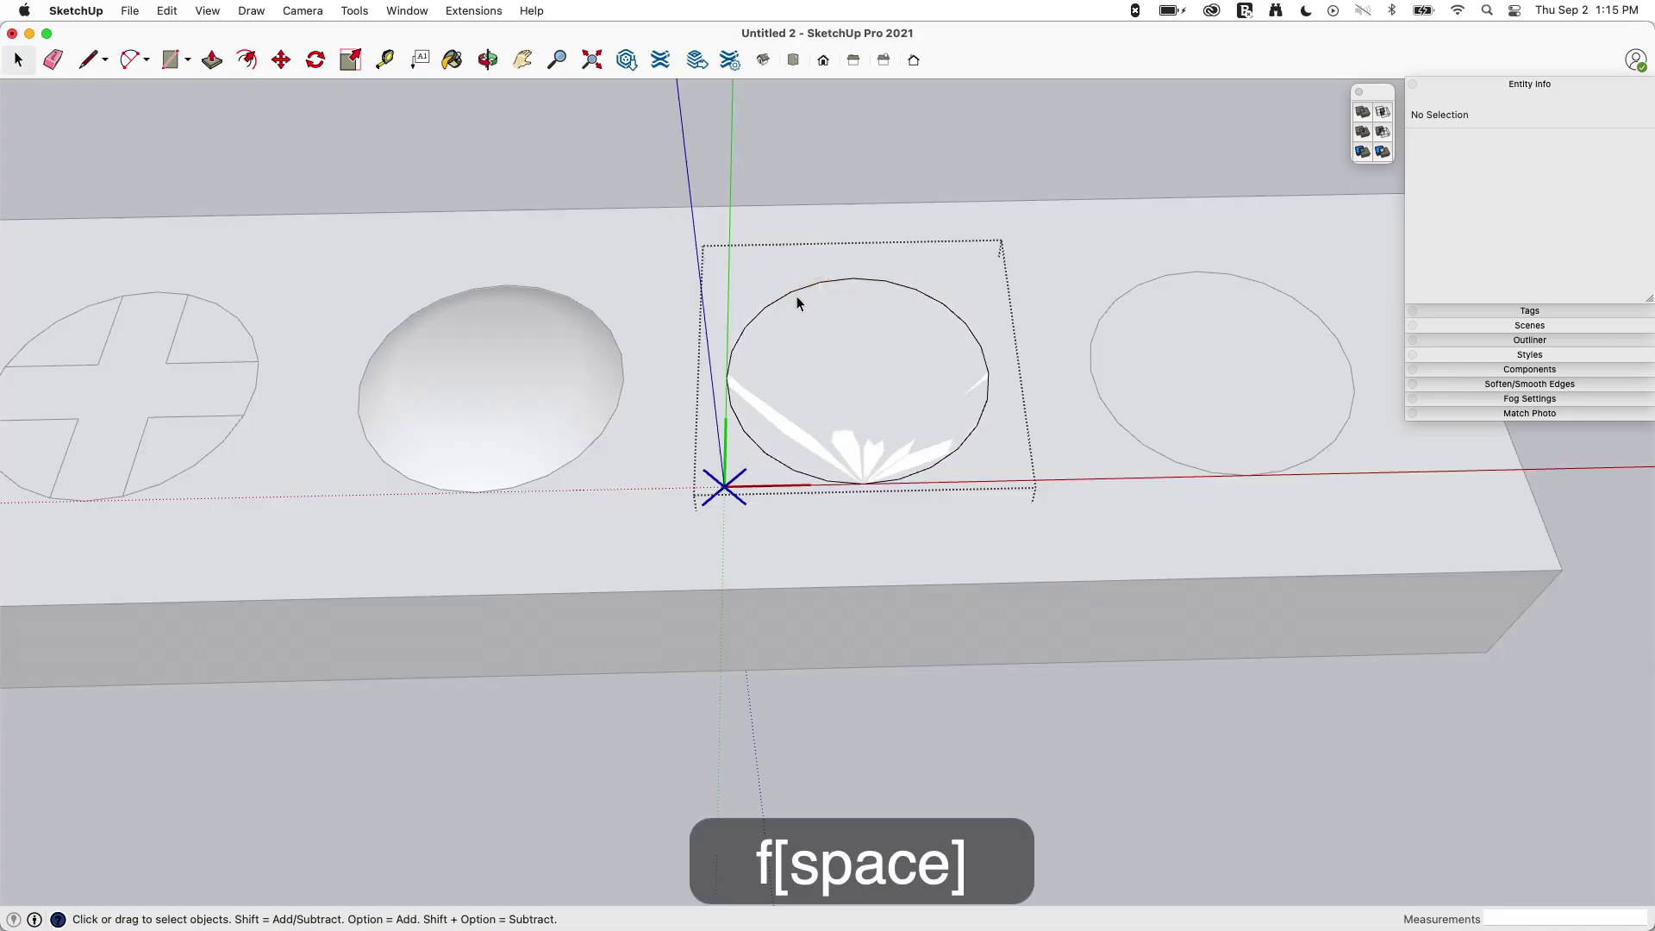
key("f")
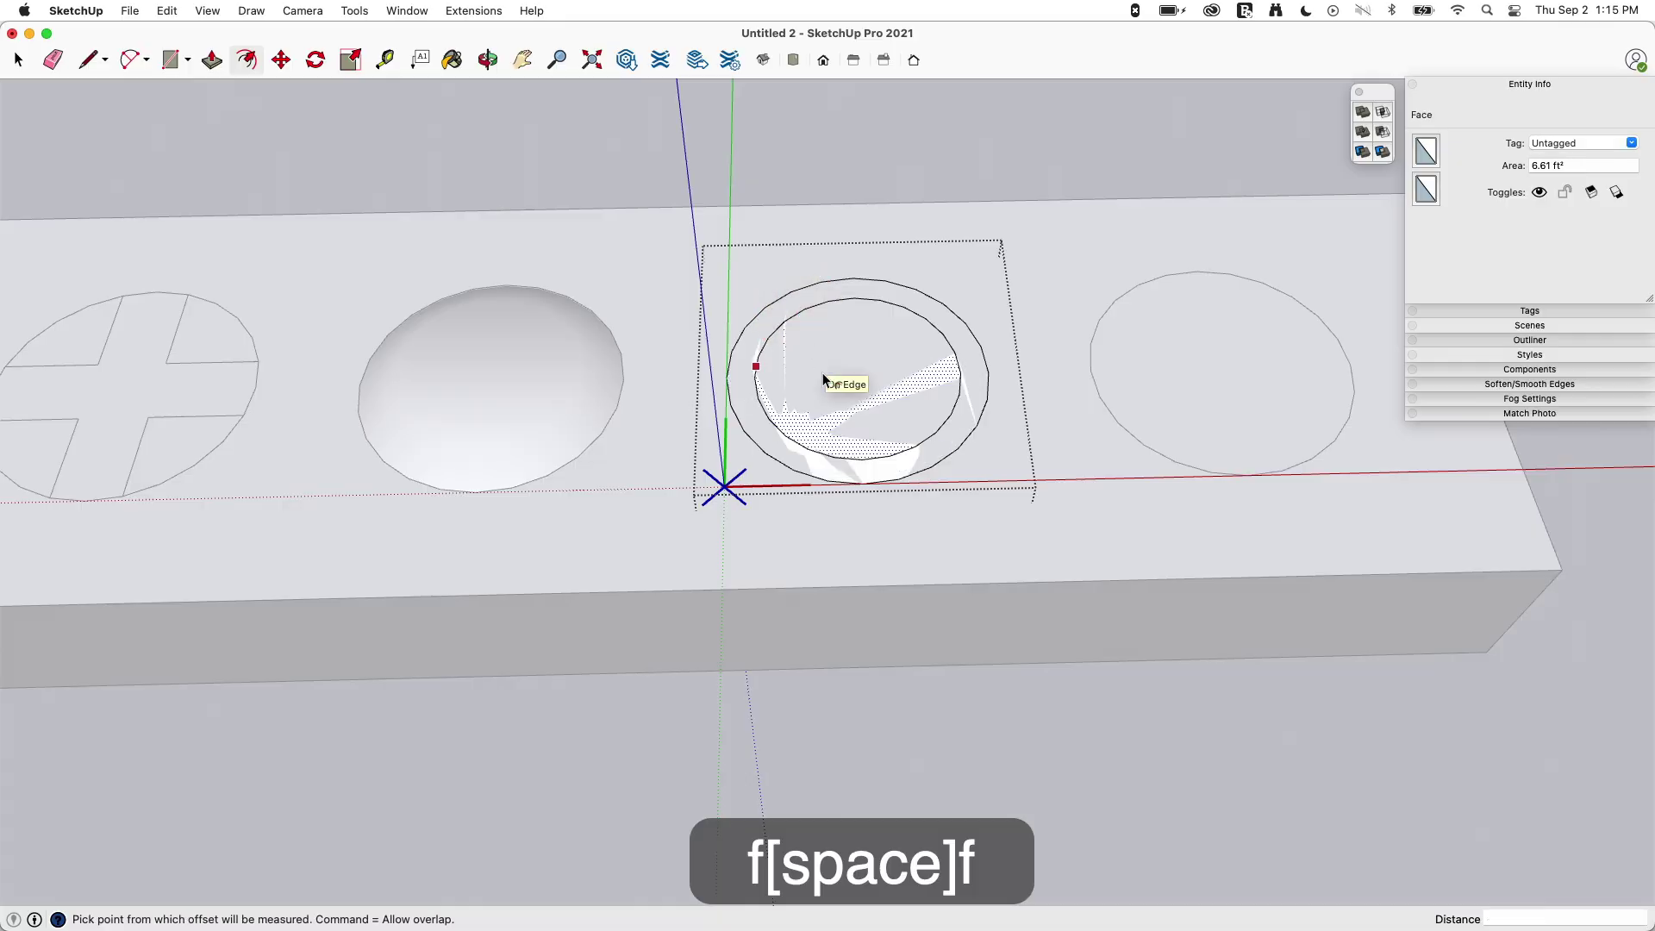
Step: Move the fourth circle's inner face straight up along the blue axis to raise a low bevelled head
key("m")
left_click(820, 380)
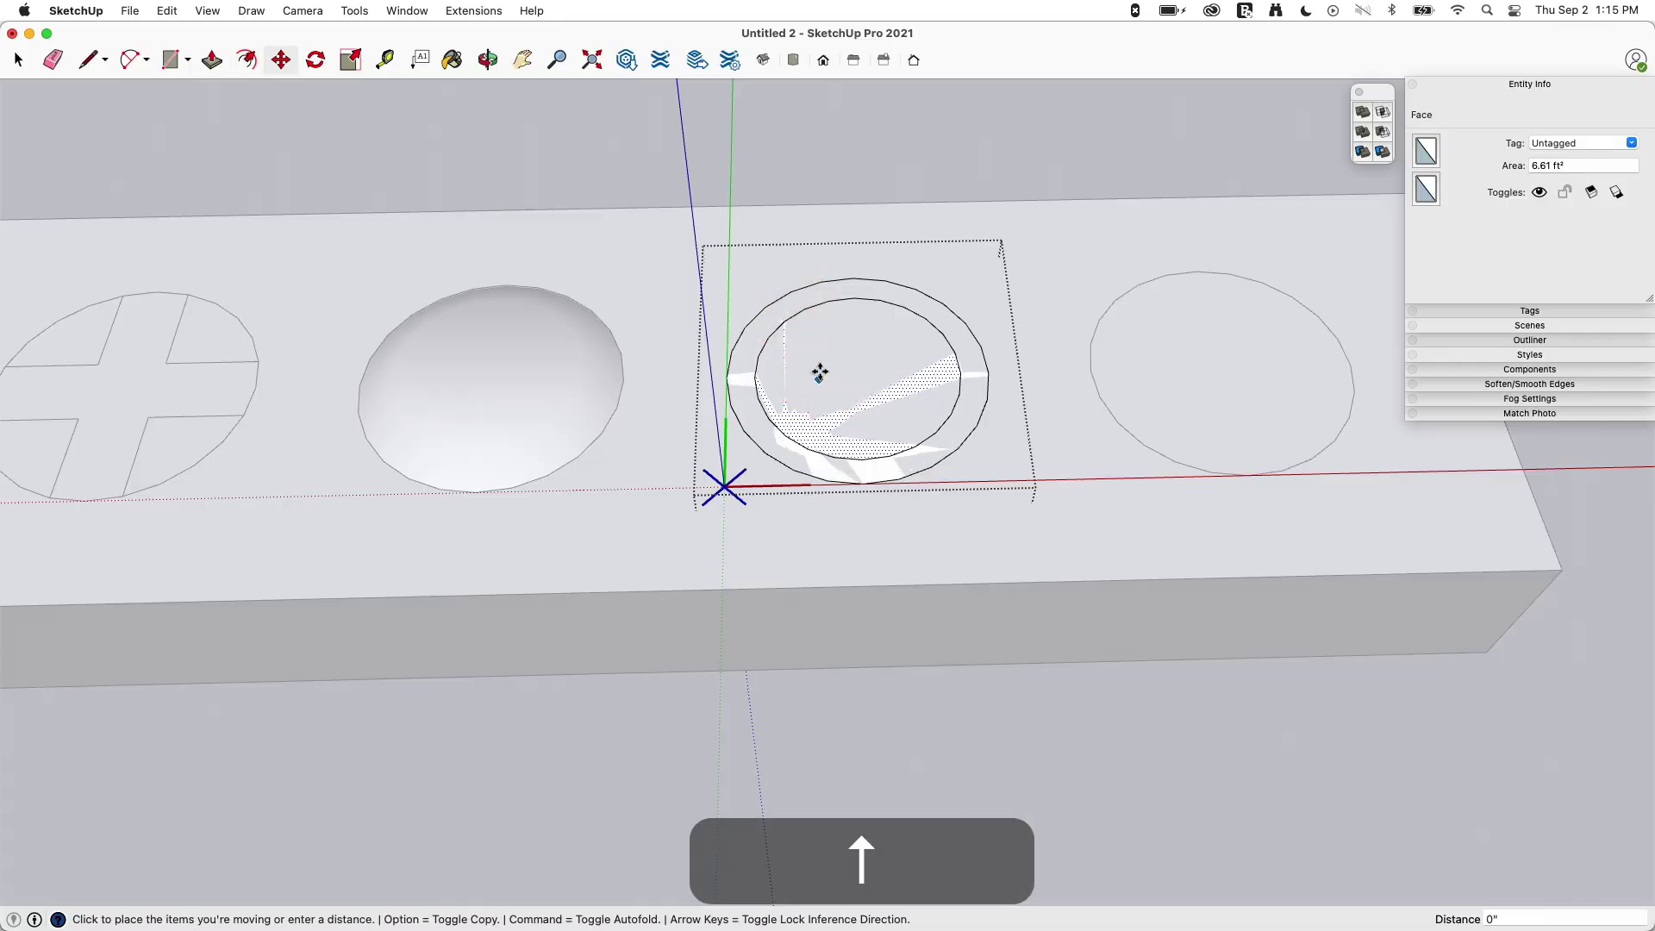
middle_click_drag(1026, 442, 836, 369)
Step: Draw two lines parallel to the green axis and two parallel to the red axis across the fourth head's raised face
key("space")
scroll(835, 369, "up", 3)
key("l")
scroll(836, 369, "down", 5)
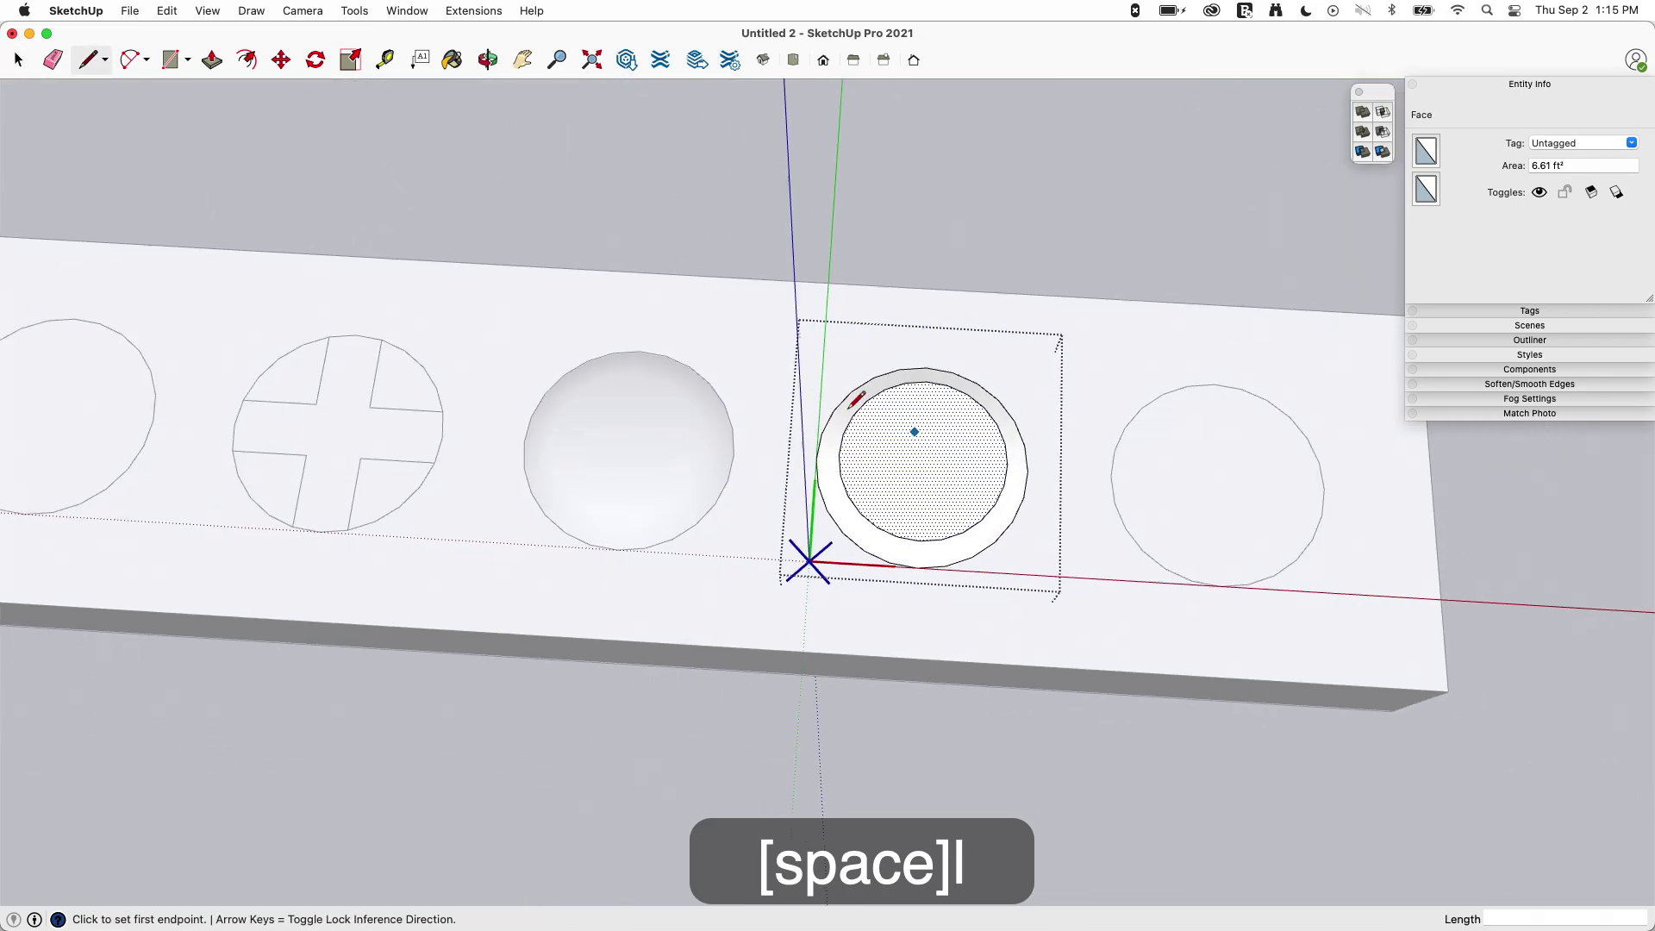
scroll(799, 406, "up", 4)
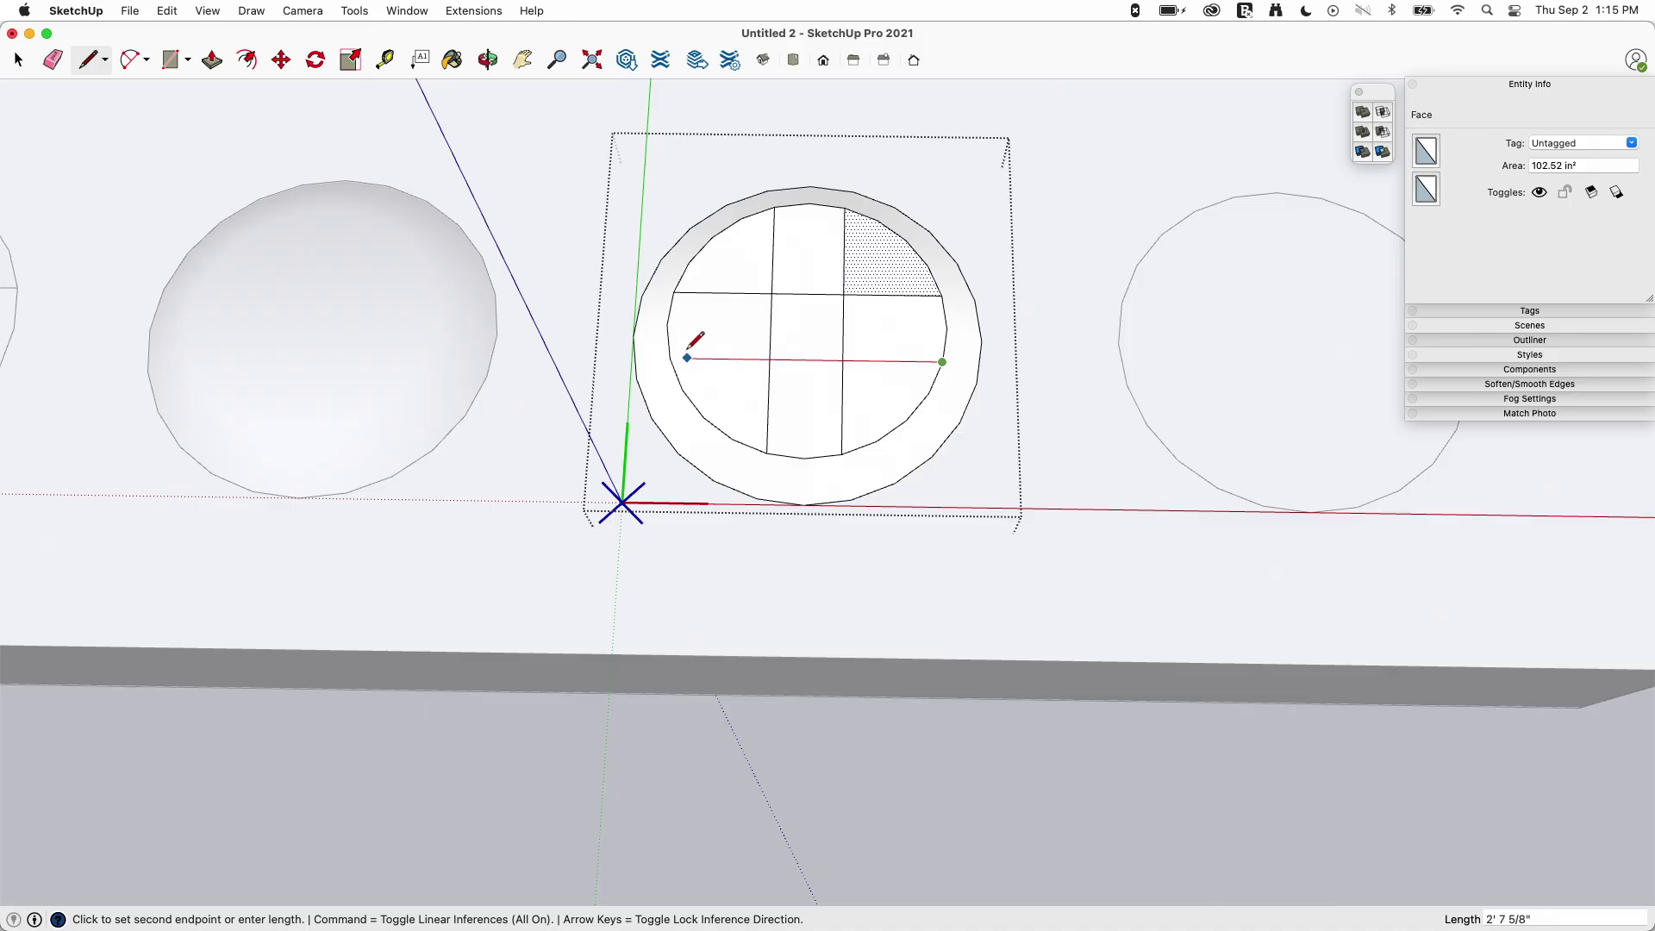
Step: Erase the four inner line segments at the centre of the raised face to leave a cross-shaped slot outline
key("e")
left_click_drag(802, 281, 803, 363)
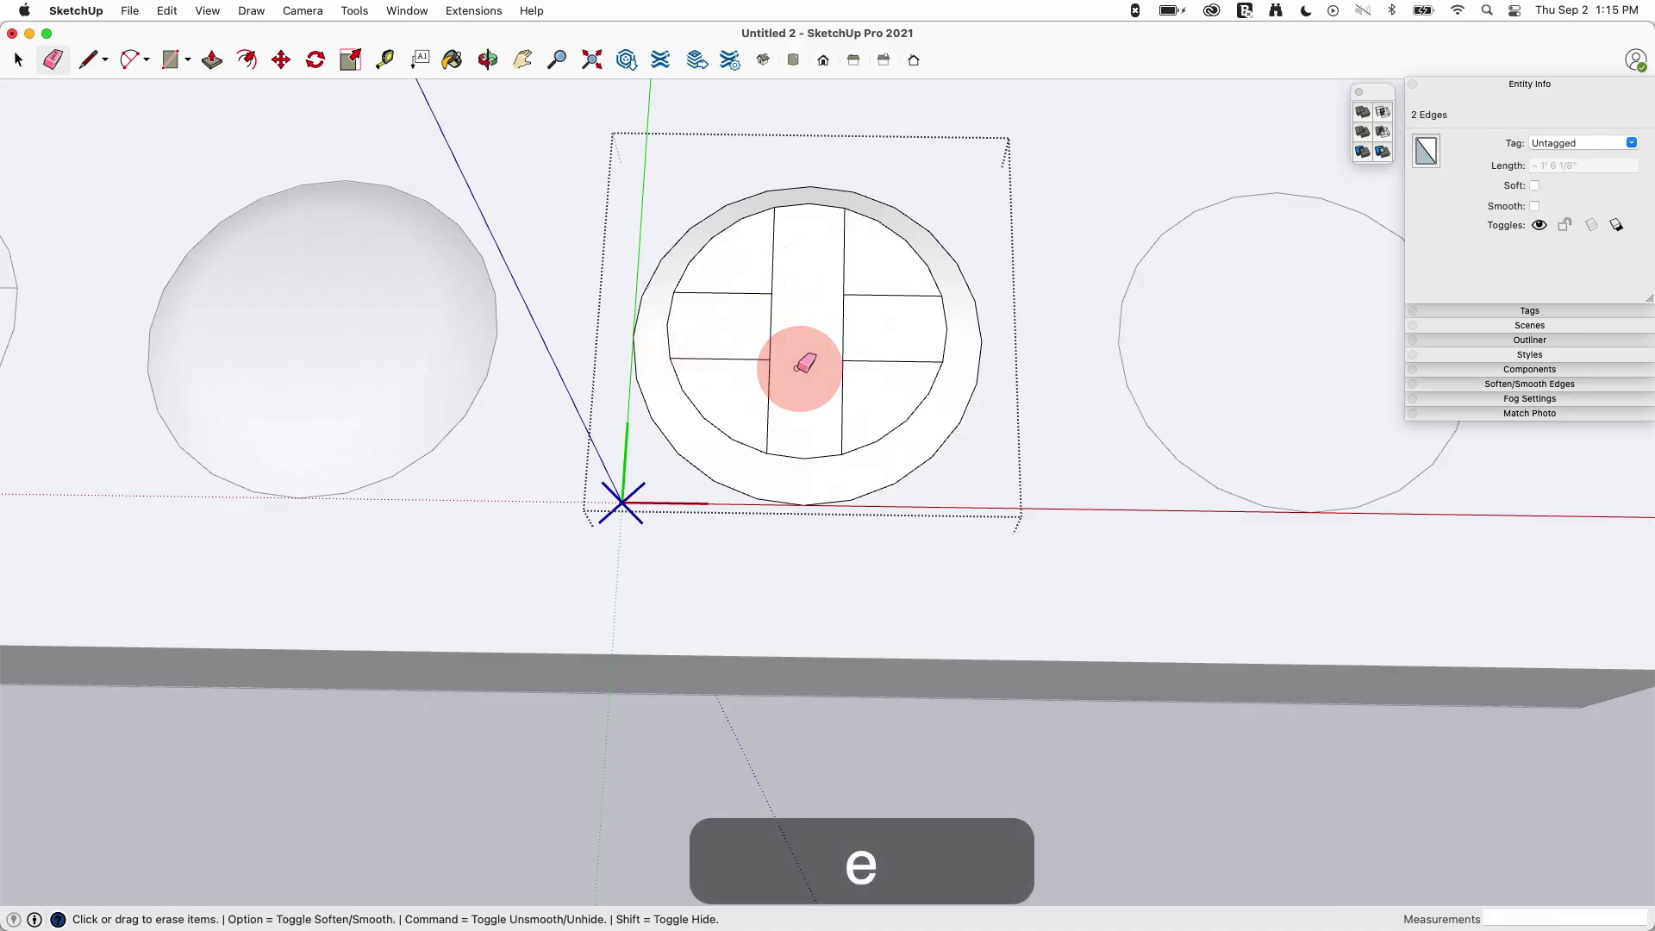
key("e")
middle_click_drag(849, 322, 735, 269)
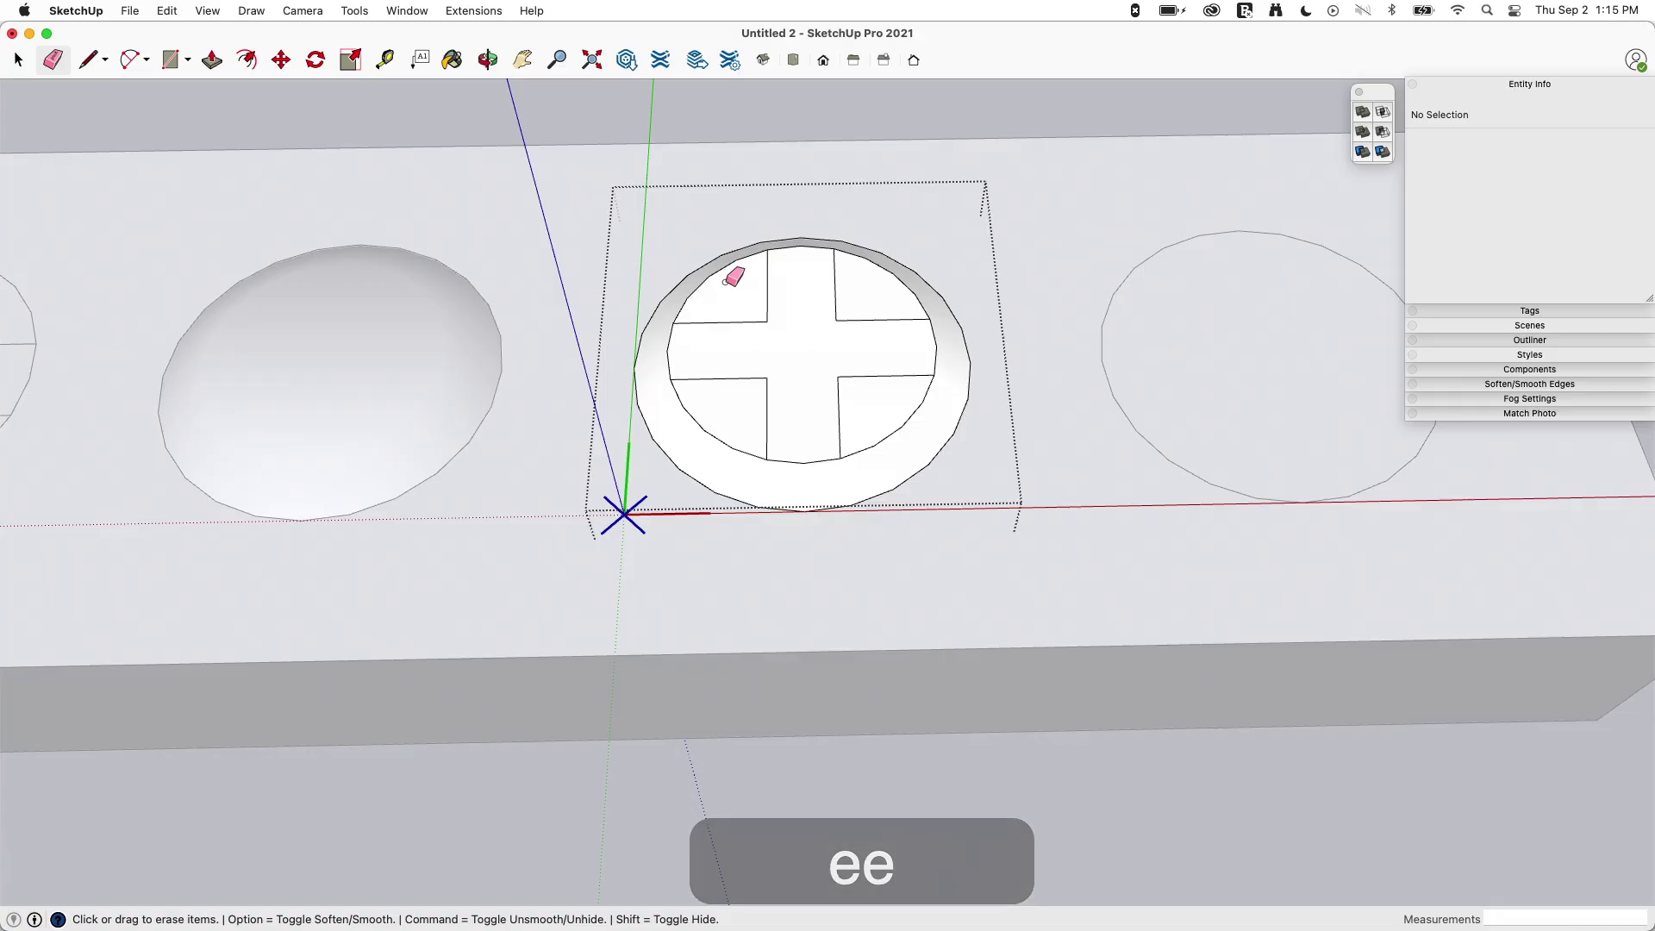
Step: Soften the curved edges between the cross arms on the fourth head, then close the component
key("alt")
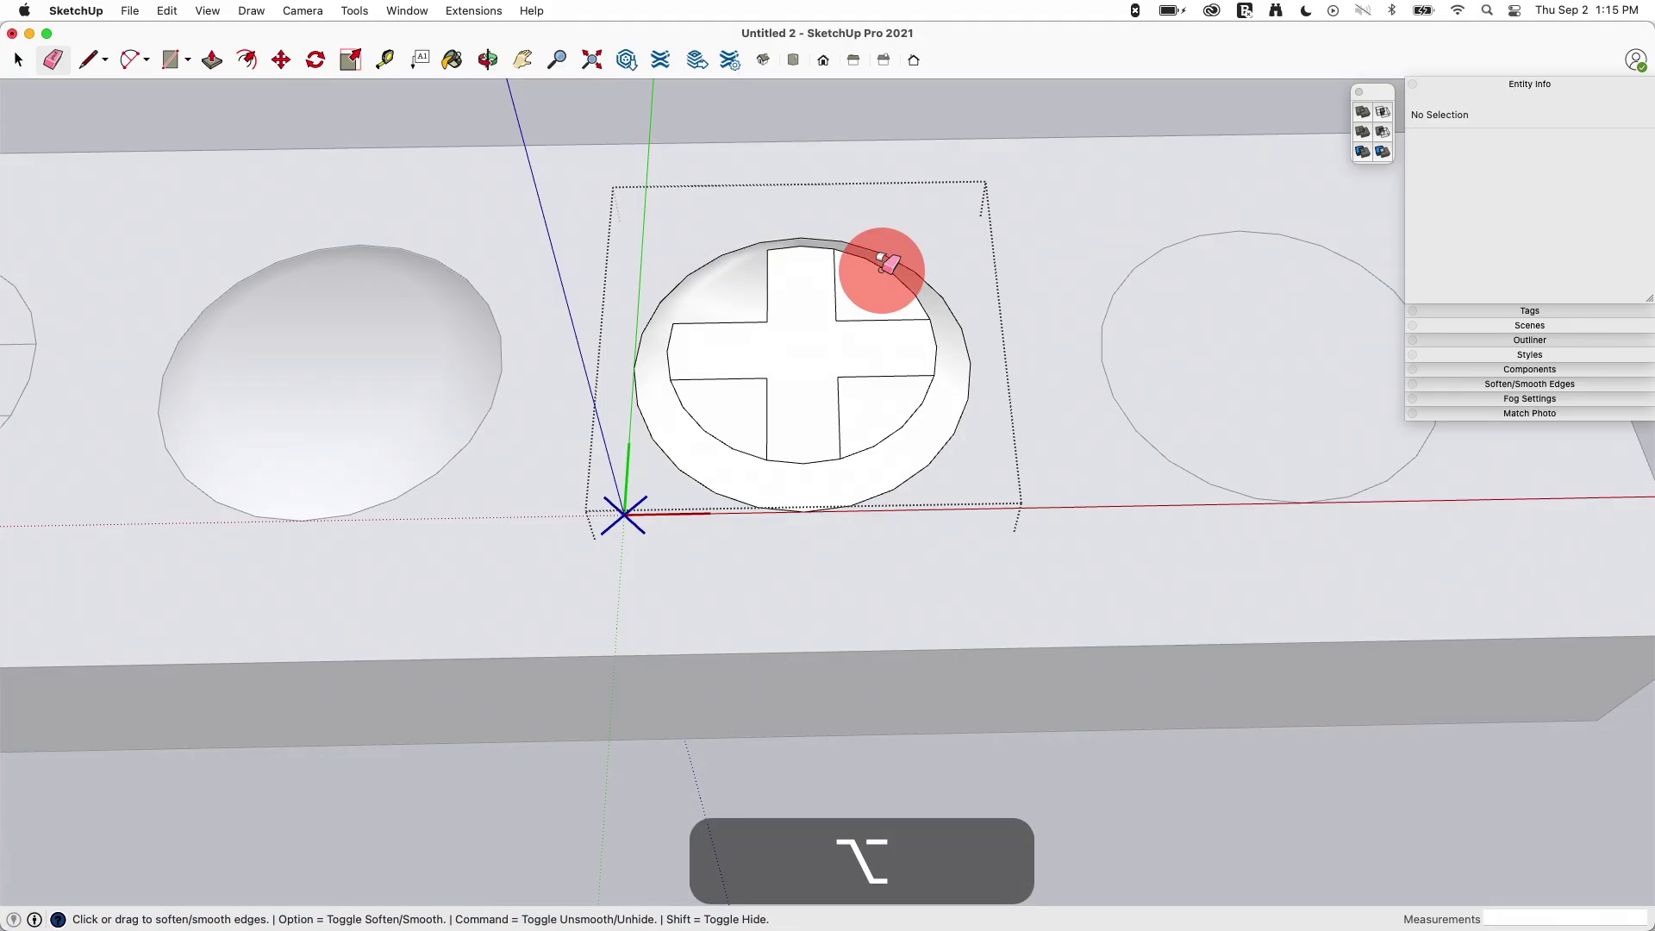
left_click_drag(888, 263, 898, 310, "alt")
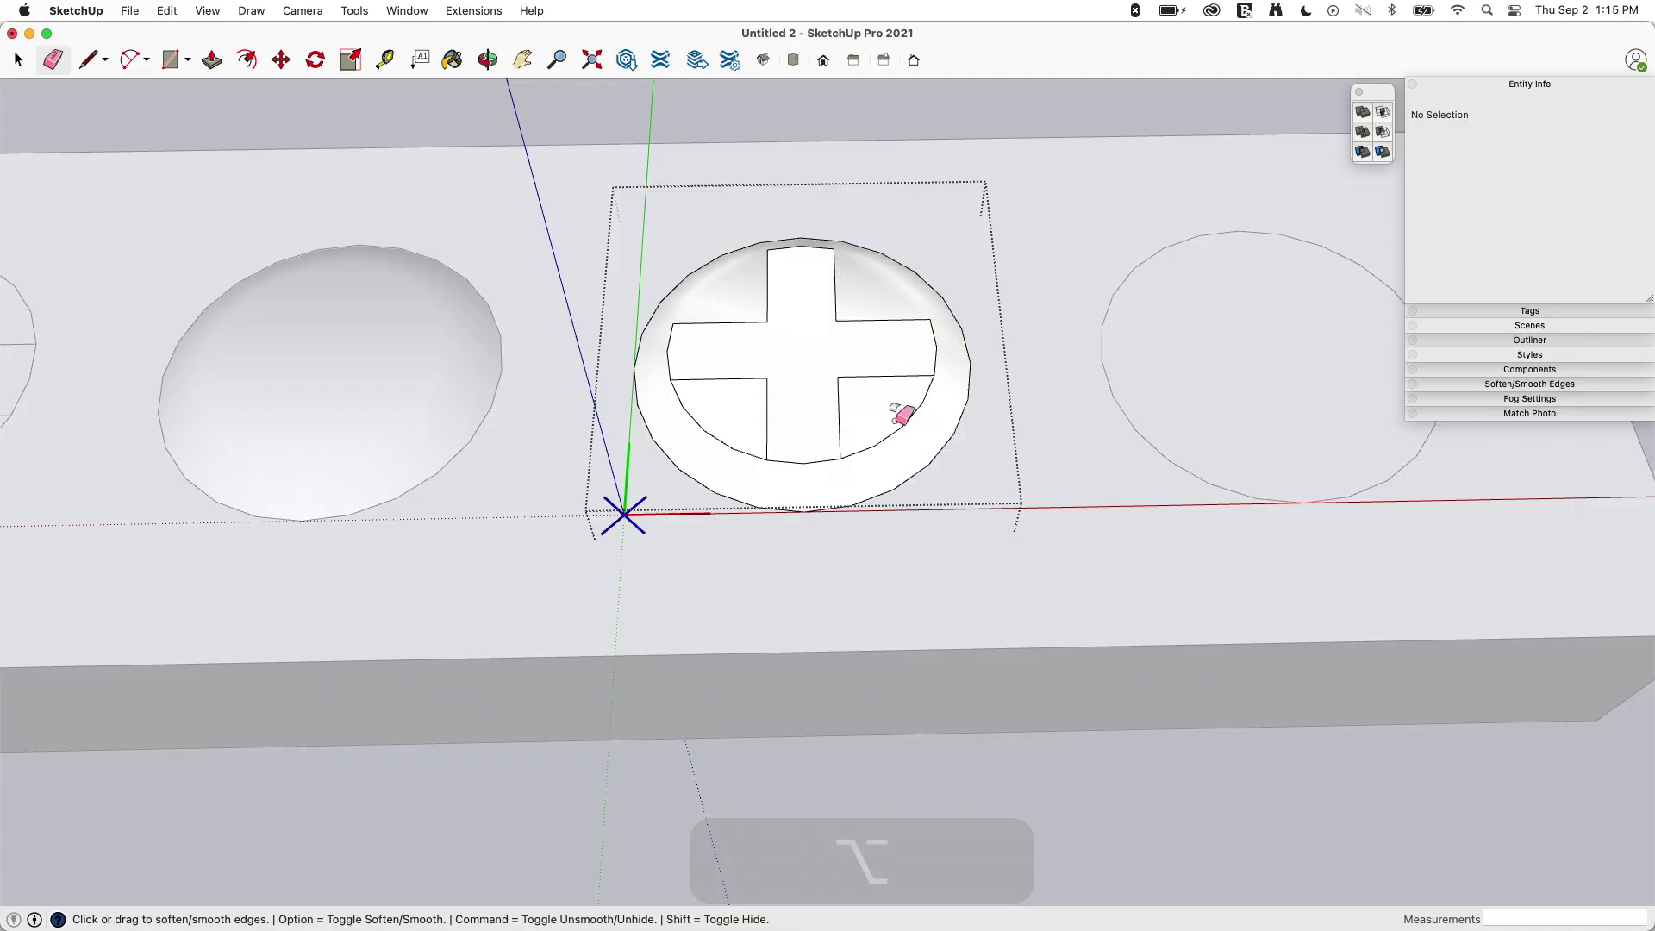
left_click(725, 445, "alt")
key("space")
left_click(764, 652)
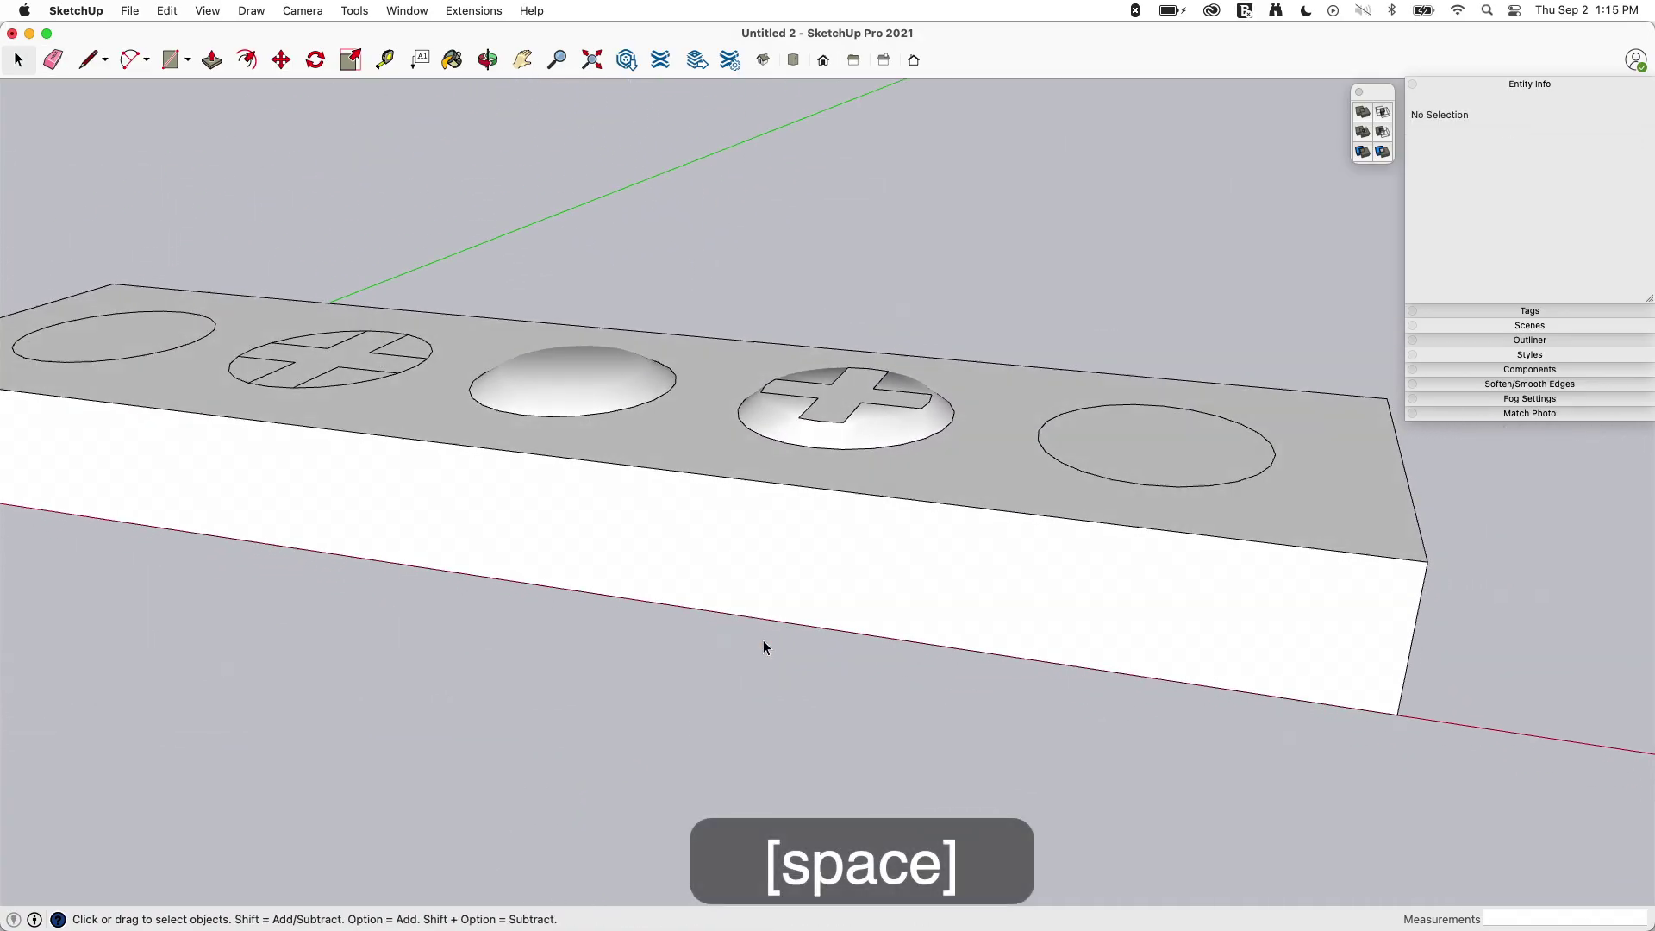
Step: Push the cross-shaped face down into the fourth head to form a recessed slot, then close the component
middle_click_drag(763, 641, 623, 432)
scroll(701, 420, "up", 5)
key("p")
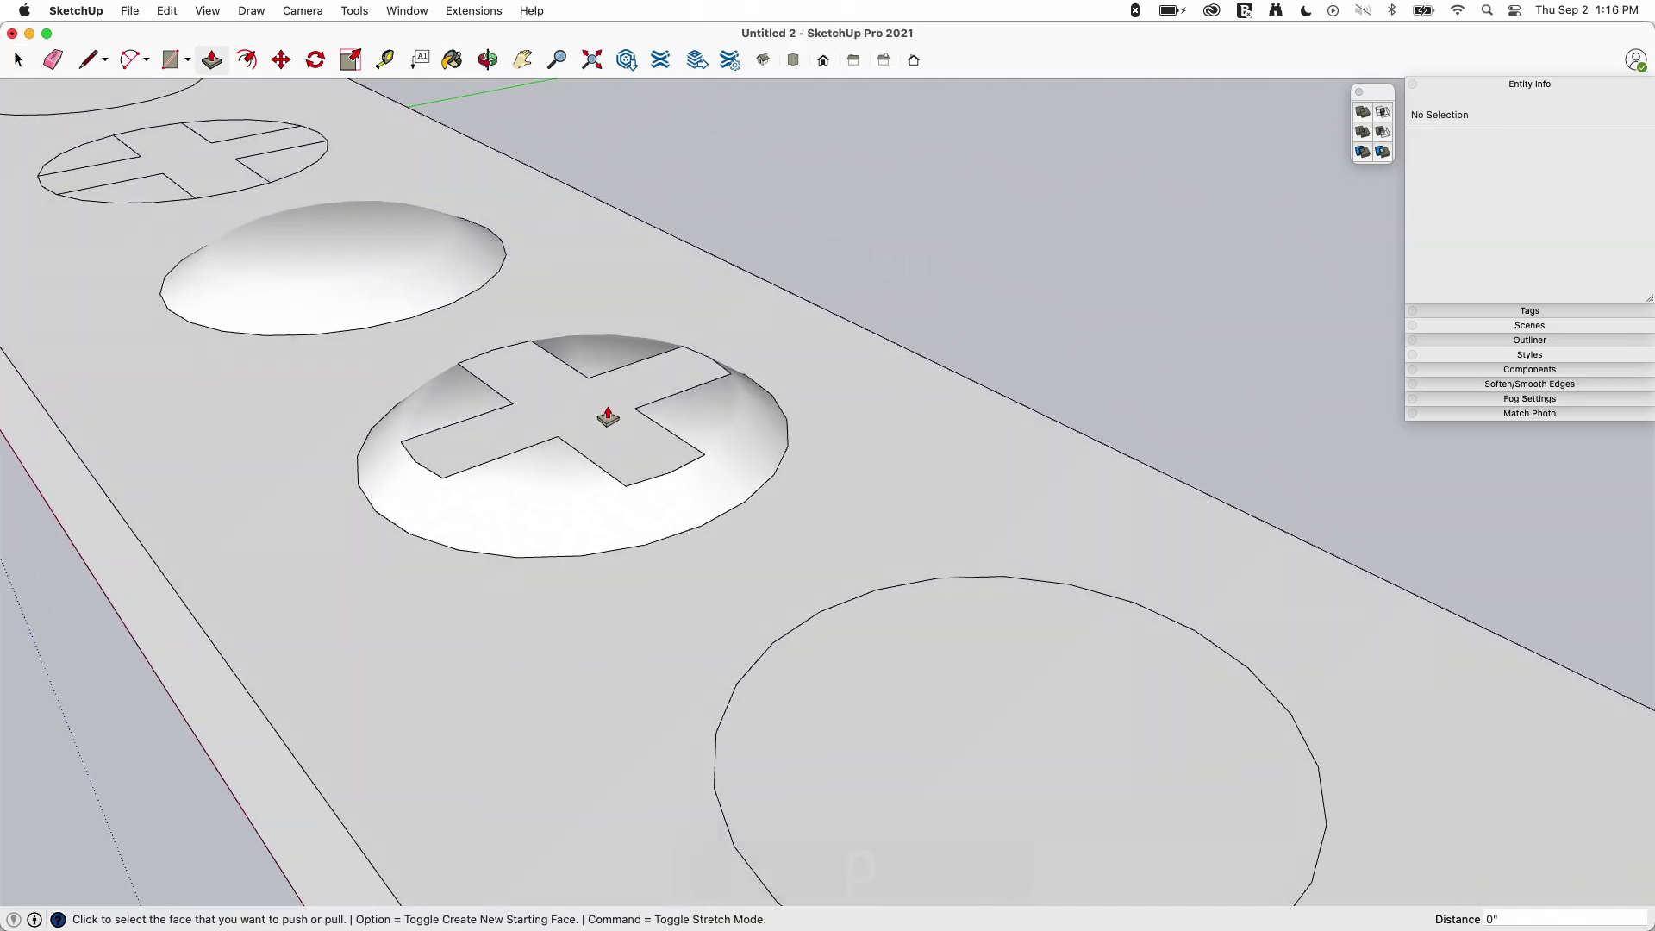
key("space")
double_click(567, 436)
key("p")
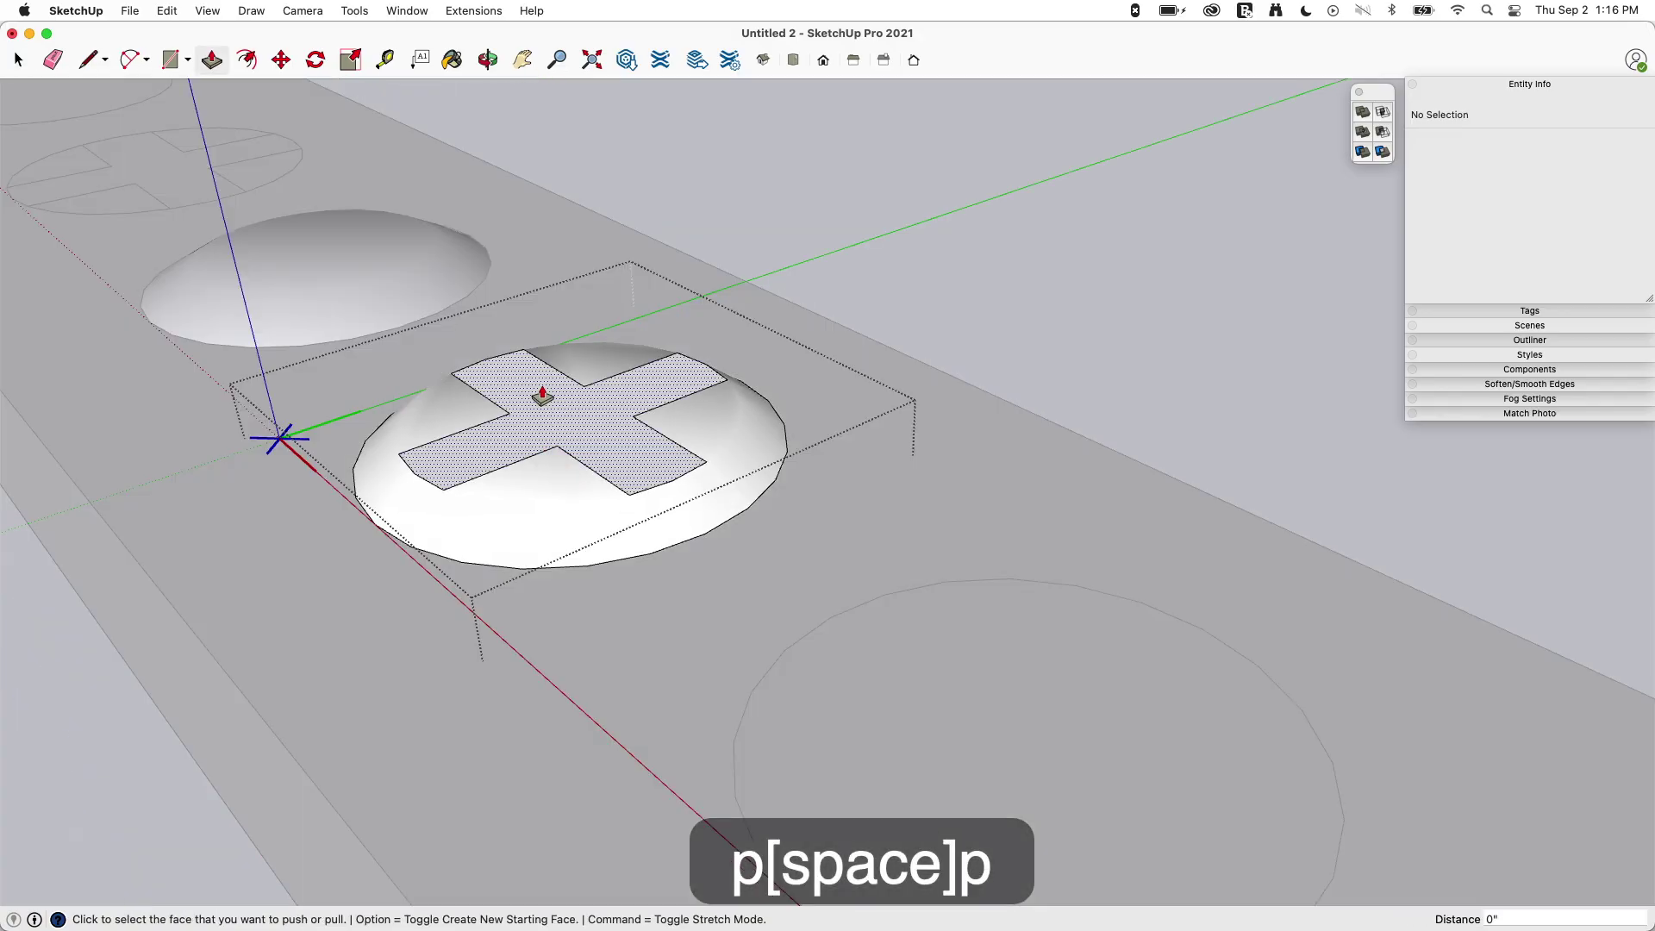
key("space")
scroll(753, 485, "down", 3)
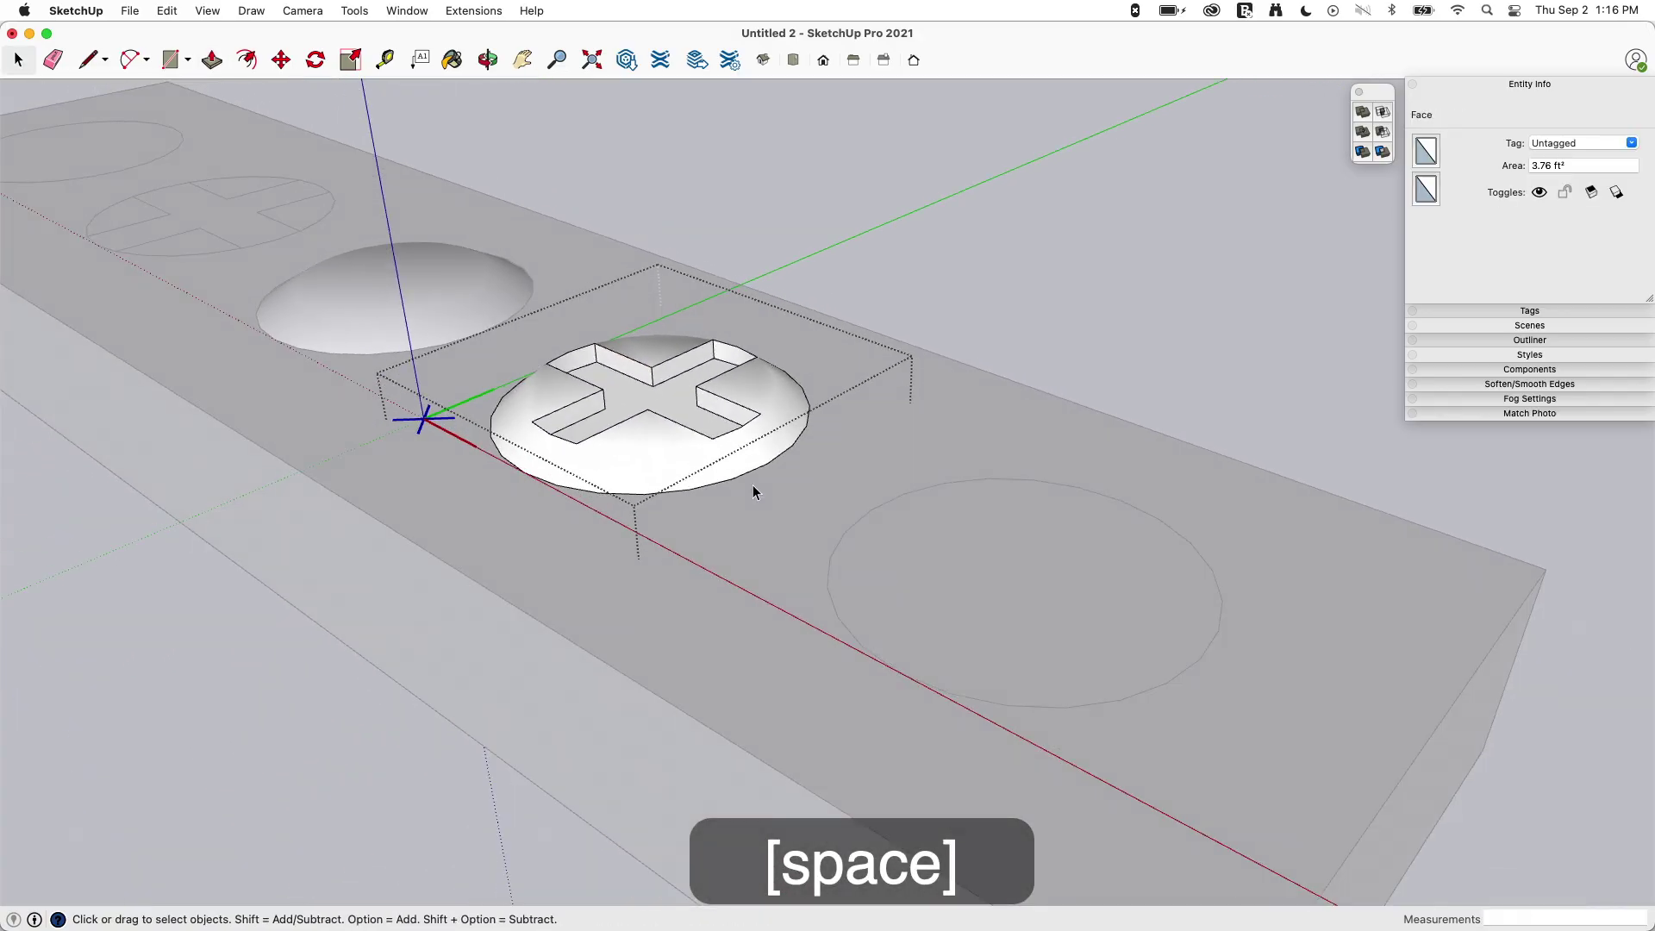
left_click(952, 206)
middle_click_drag(952, 207, 897, 414)
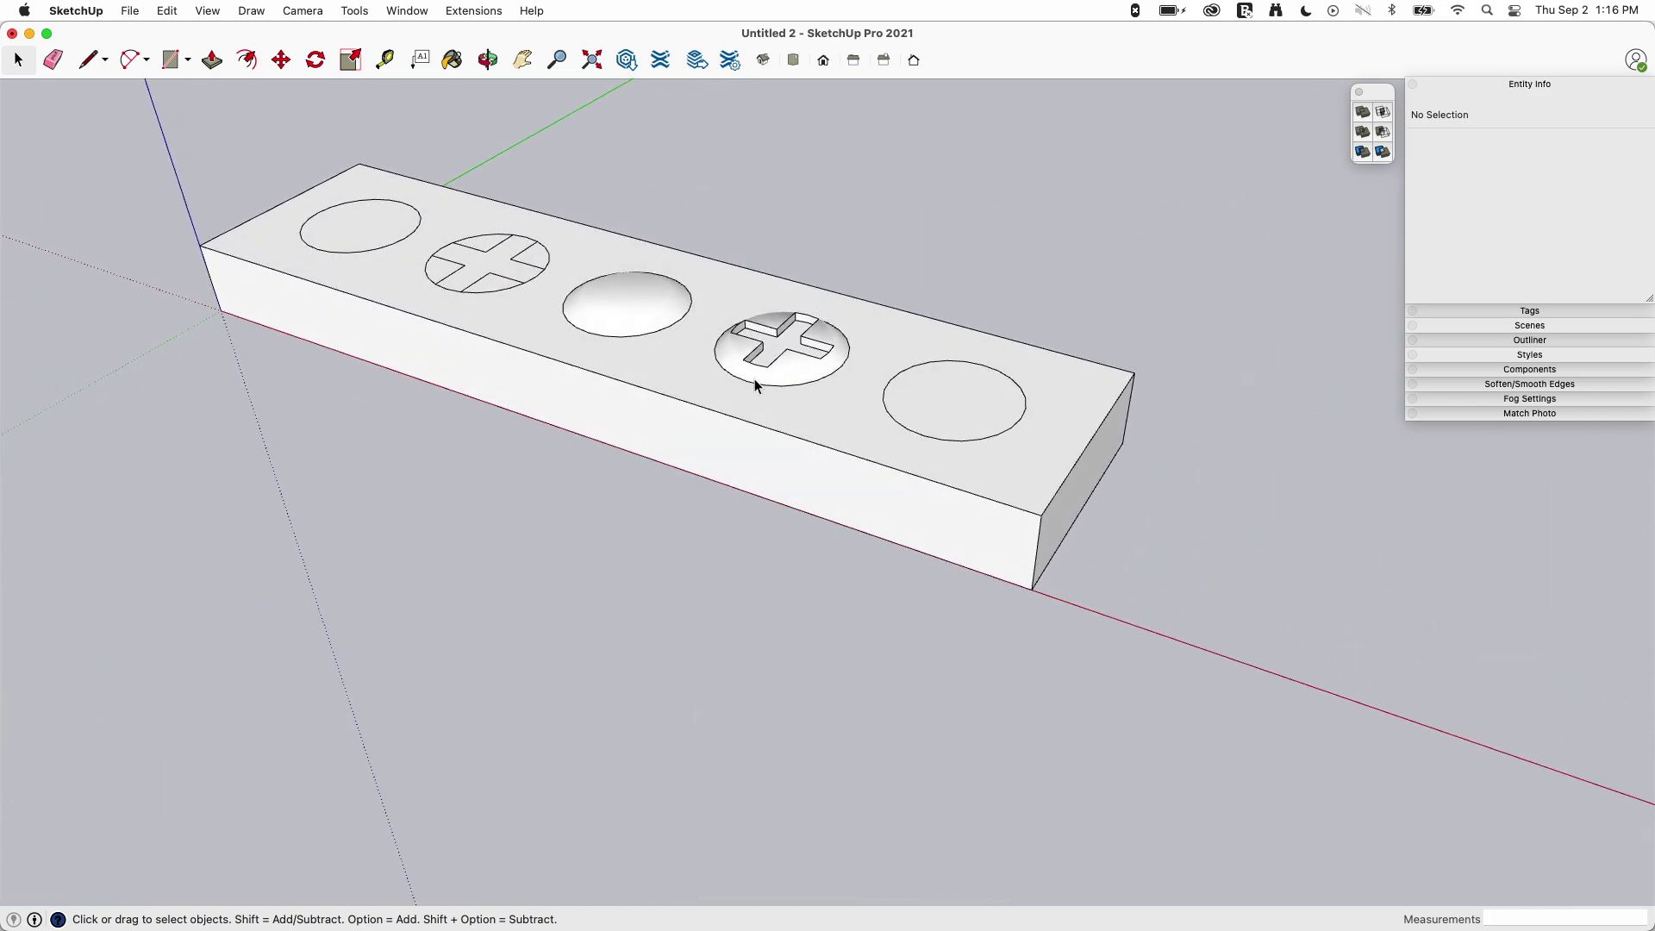
Step: Open the fifth circle component, Screw 5, for editing and draw a line parallel to the red axis across the circle's middle
scroll(755, 382, "down", 2)
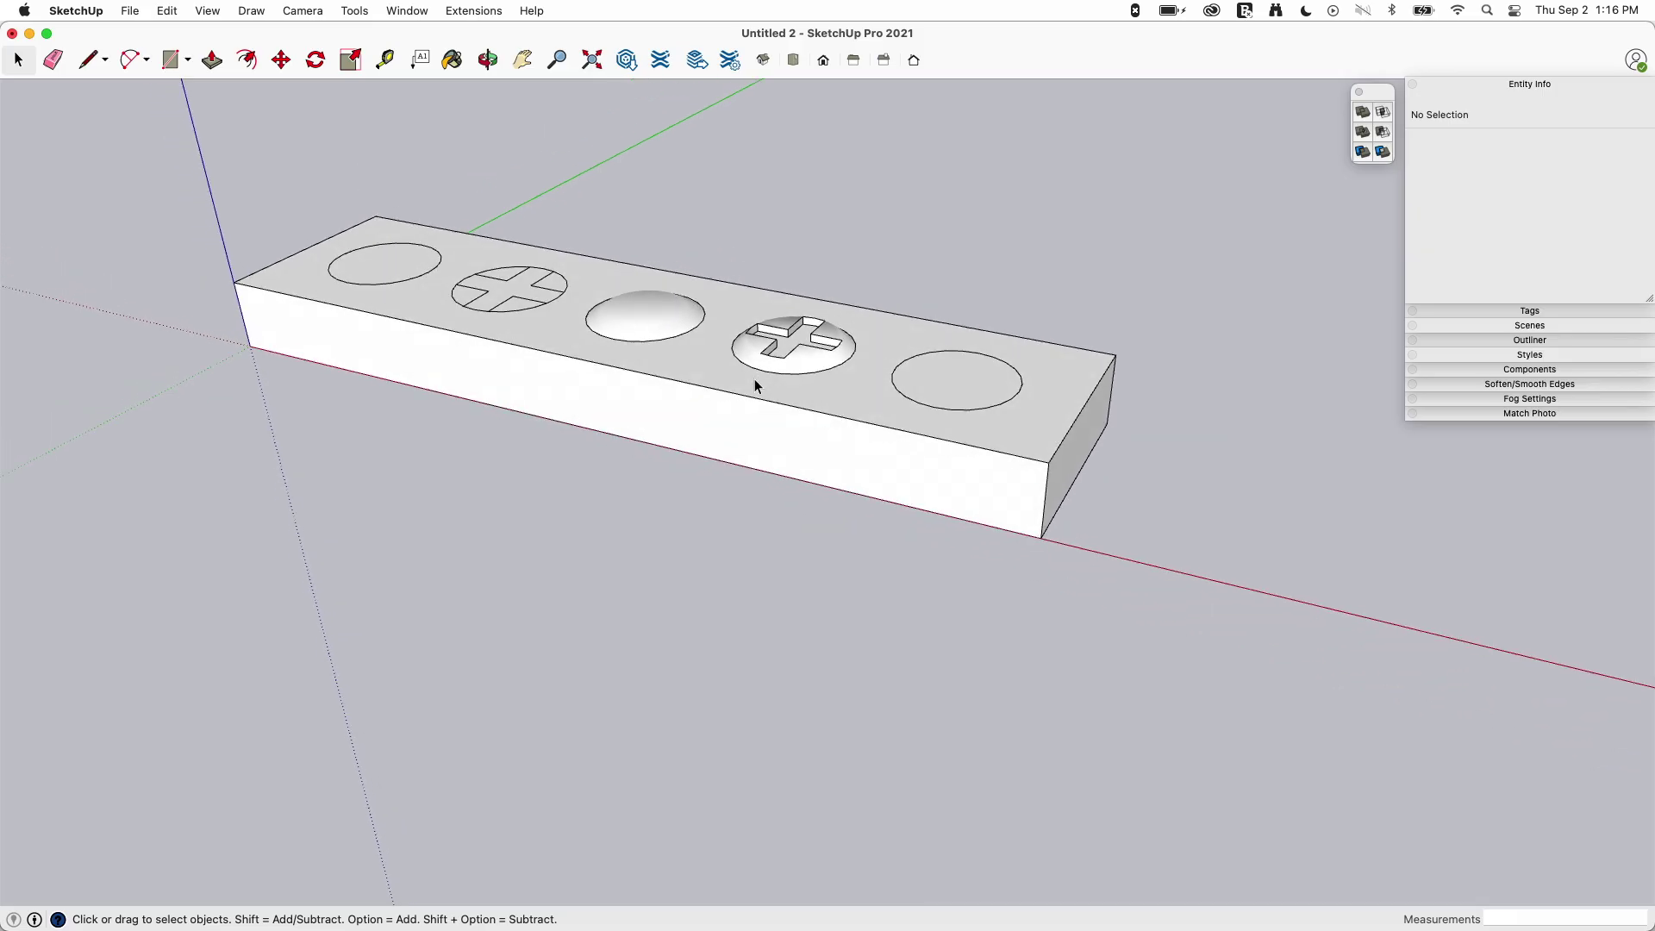
middle_click_drag(752, 384, 773, 259)
middle_click_drag(632, 326, 892, 354)
scroll(837, 485, "up", 8)
scroll(998, 412, "up", 5)
left_click(959, 420)
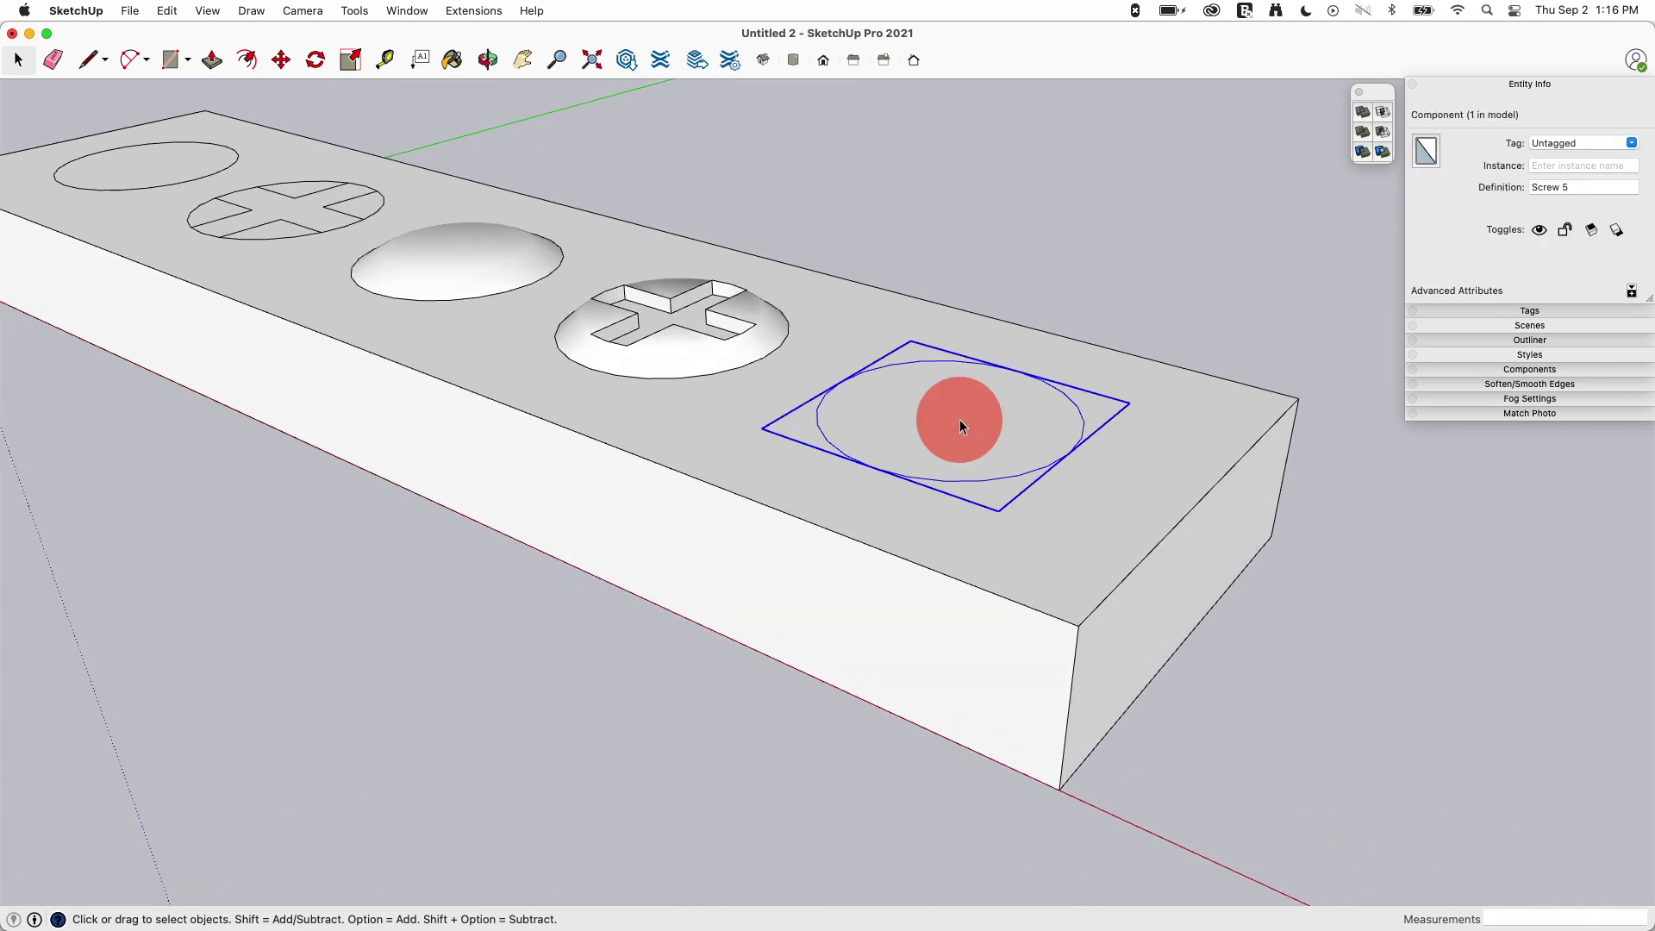
double_click(960, 419)
scroll(909, 414, "up", 5)
key("l")
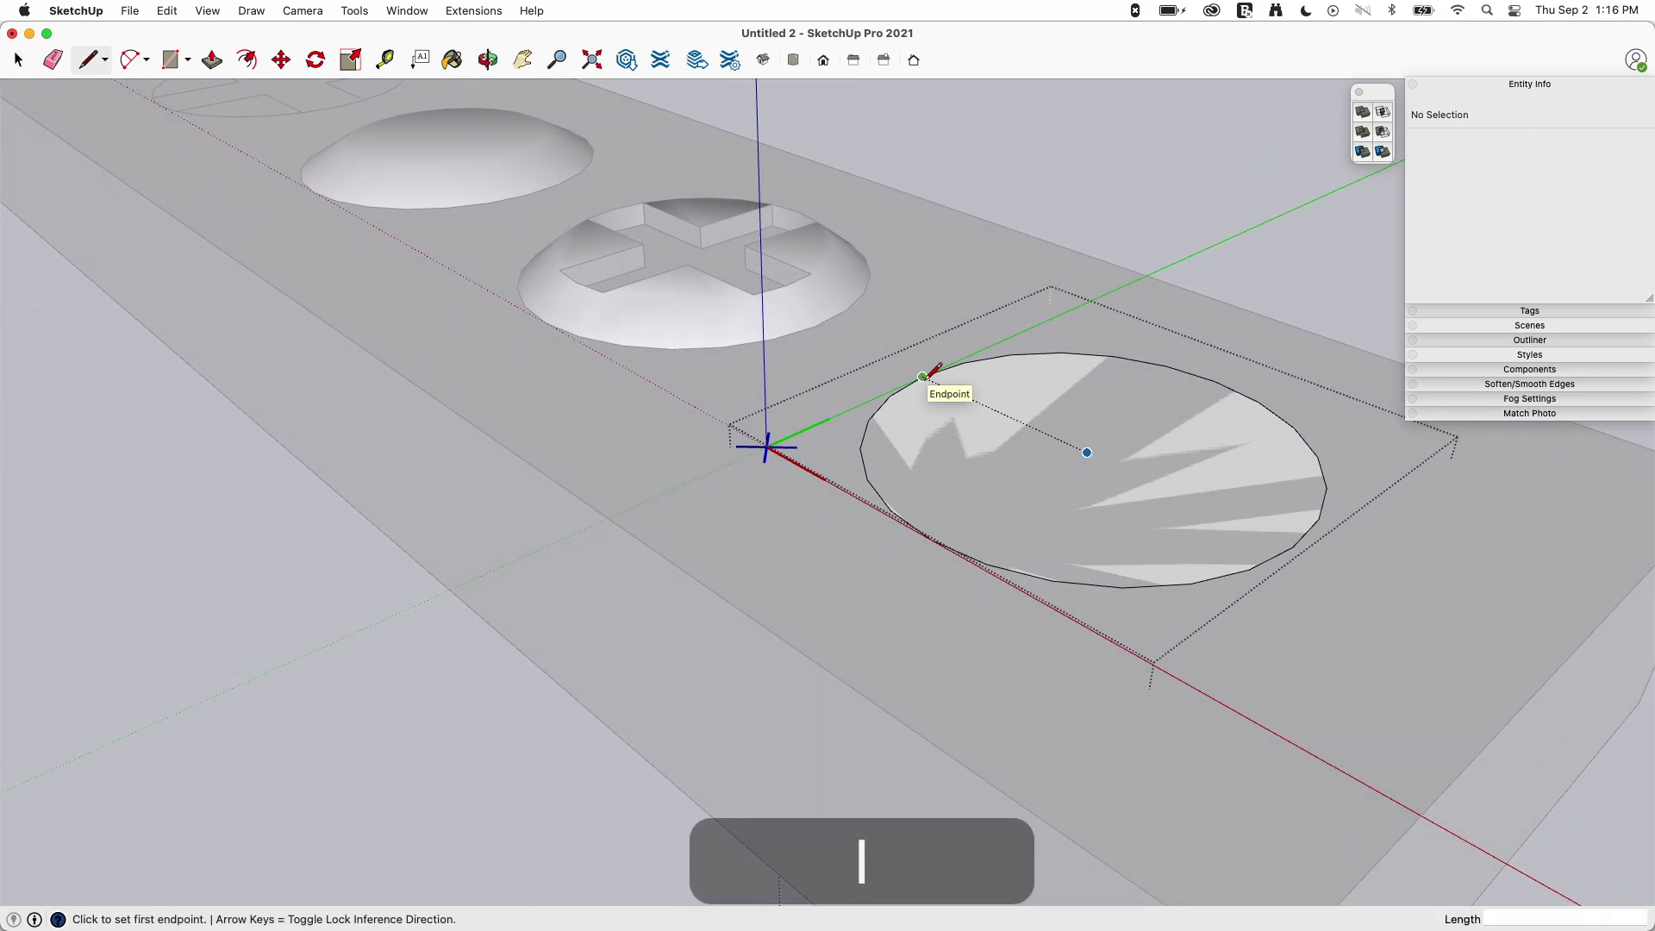
left_click(1293, 547)
key("space")
Step: Rotate a copy of the half-circle face 90 degrees about its straight edge so it stands upright
middle_click_drag(1167, 266, 1174, 366)
left_click(1119, 395)
key("q")
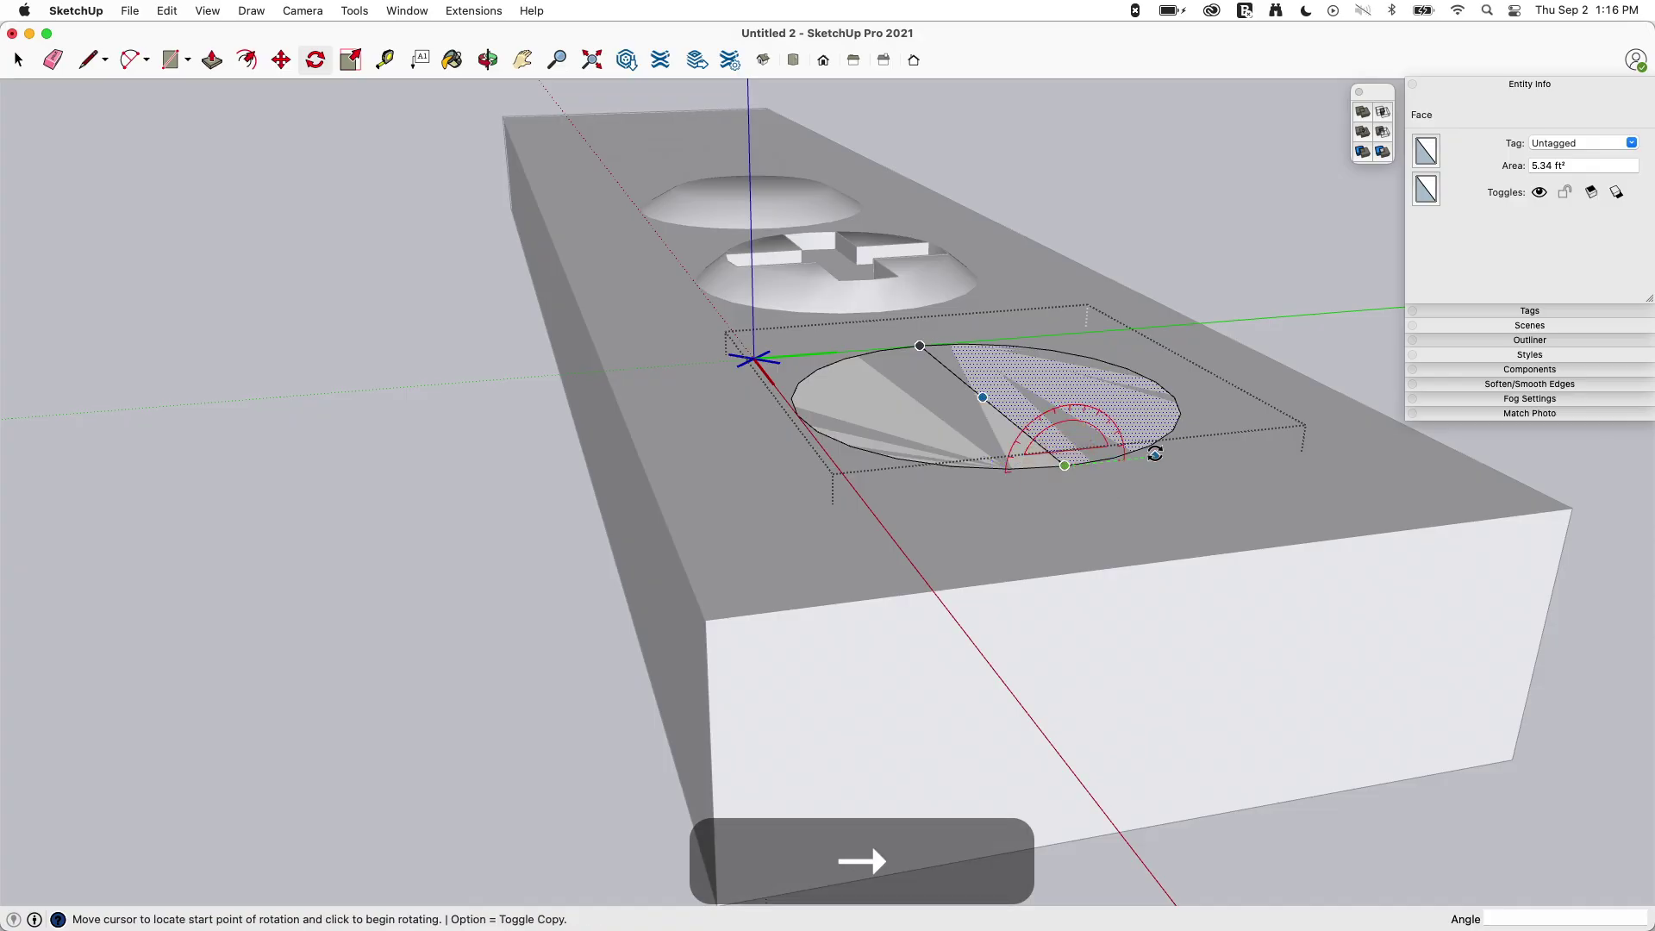
left_click(1070, 380)
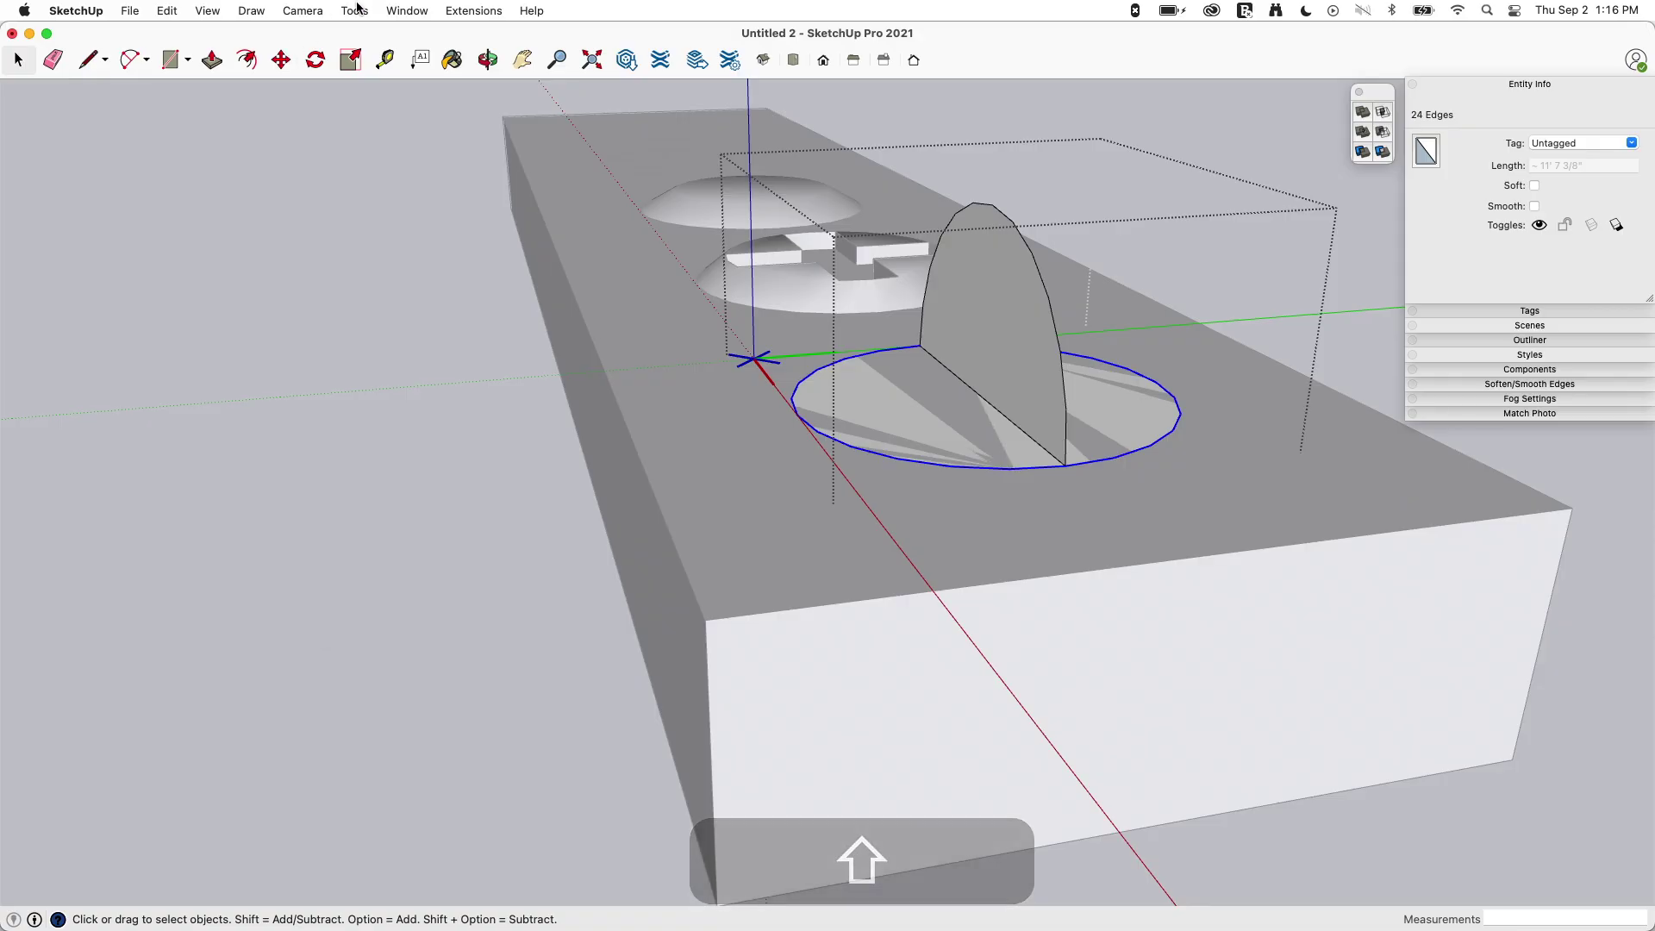
Step: Use Follow Me to sweep the upright half-circle around the base circle's edges into a dome
left_click_drag(357, 8, 400, 193)
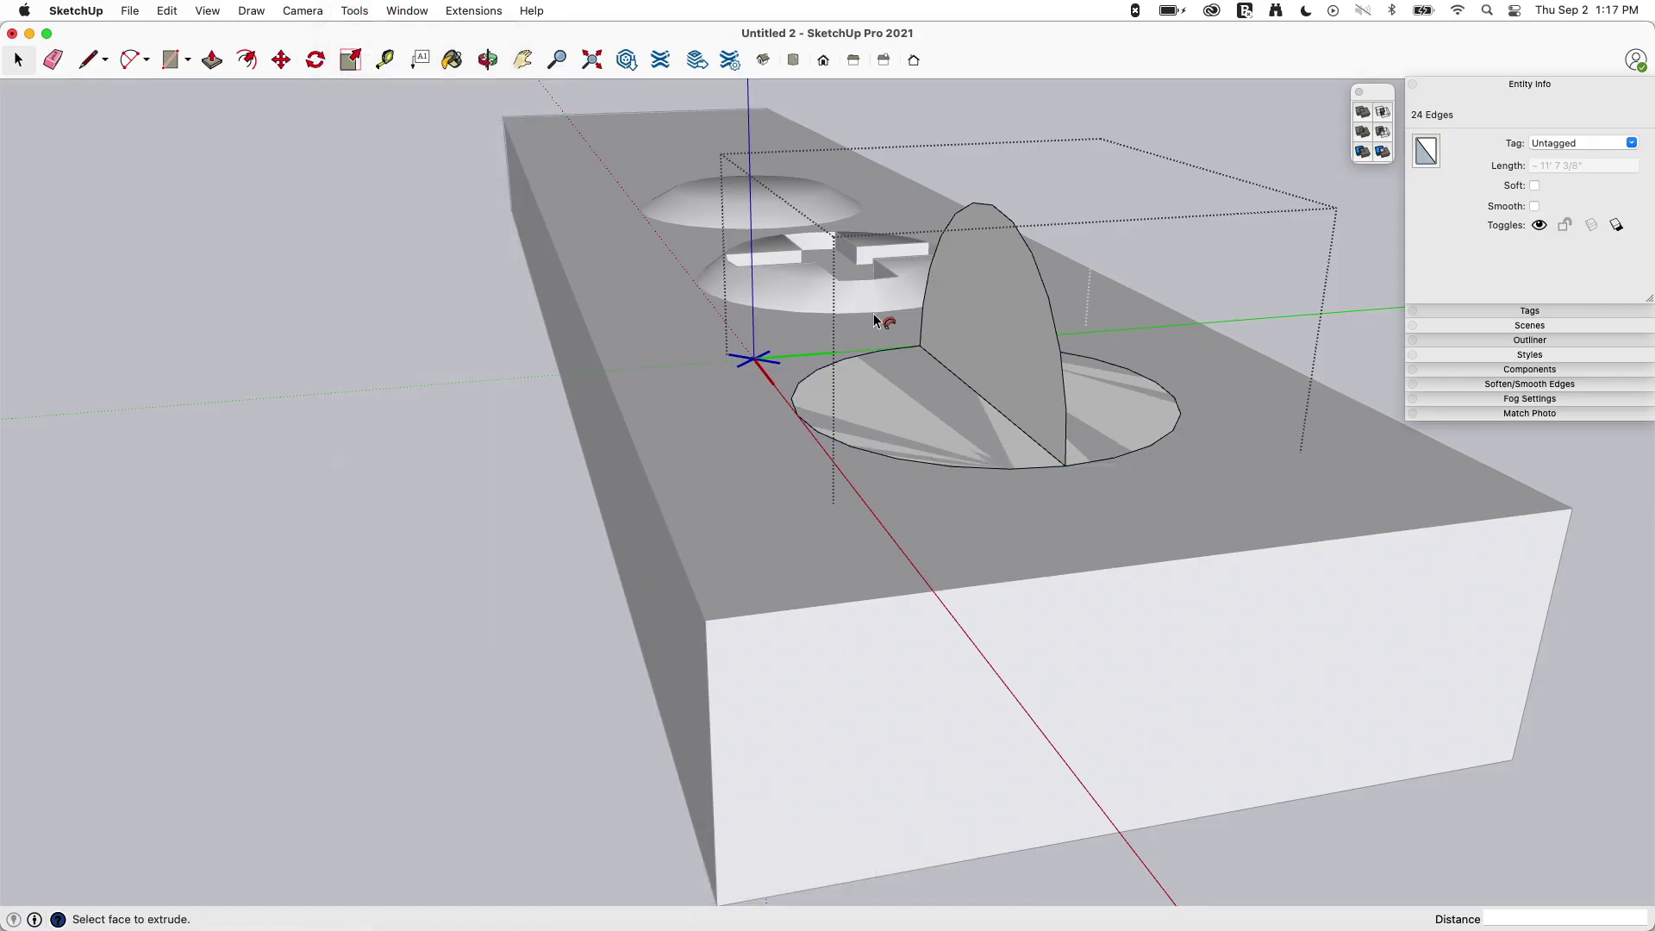
left_click(1007, 340)
key("l")
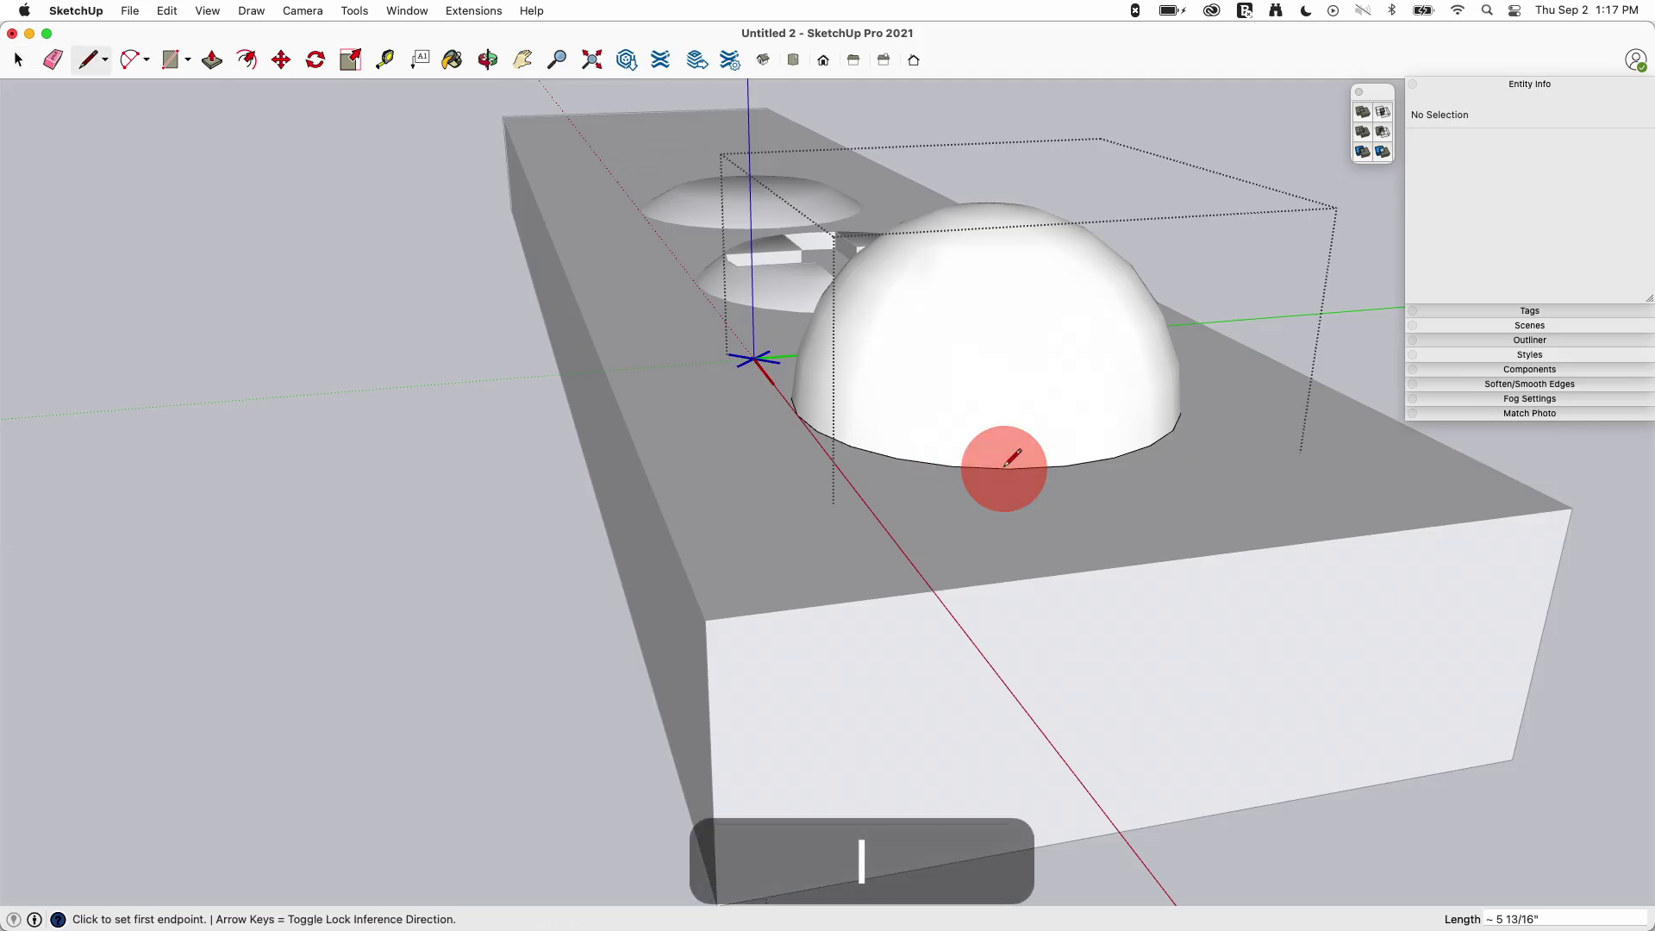
key("space")
Step: Examine the fifth dome from the side, then show hidden geometry to compare its faceting with the other screw heads
middle_click_drag(1048, 460, 914, 427)
middle_click_drag(638, 508, 951, 407)
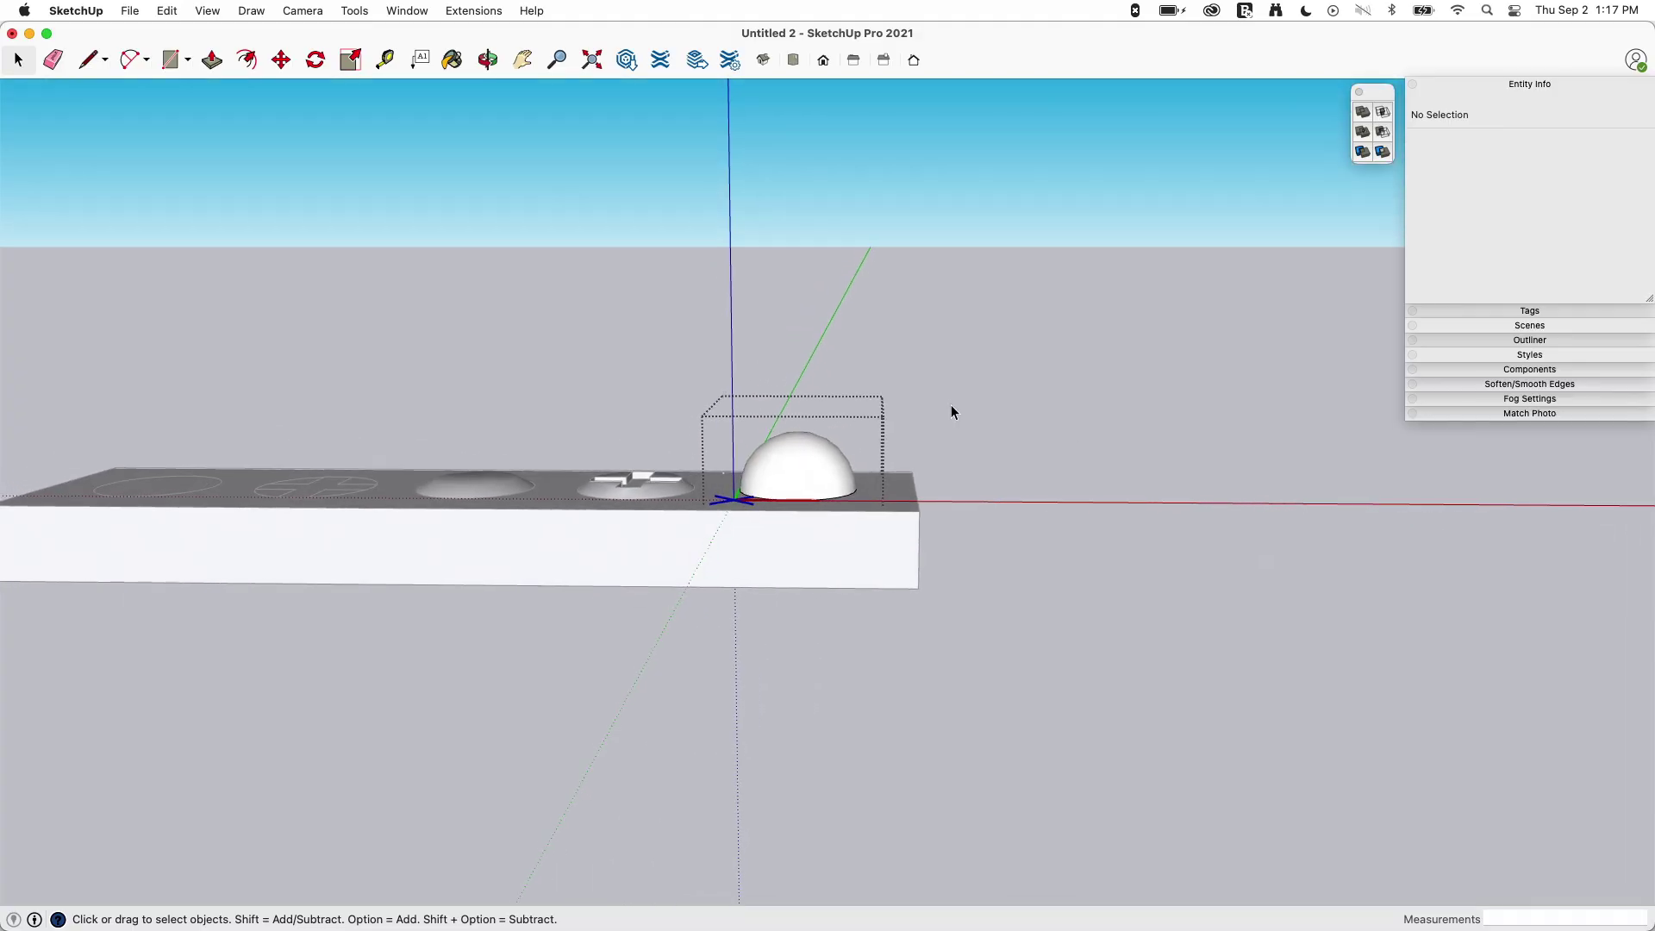
middle_click_drag(1093, 360, 914, 247)
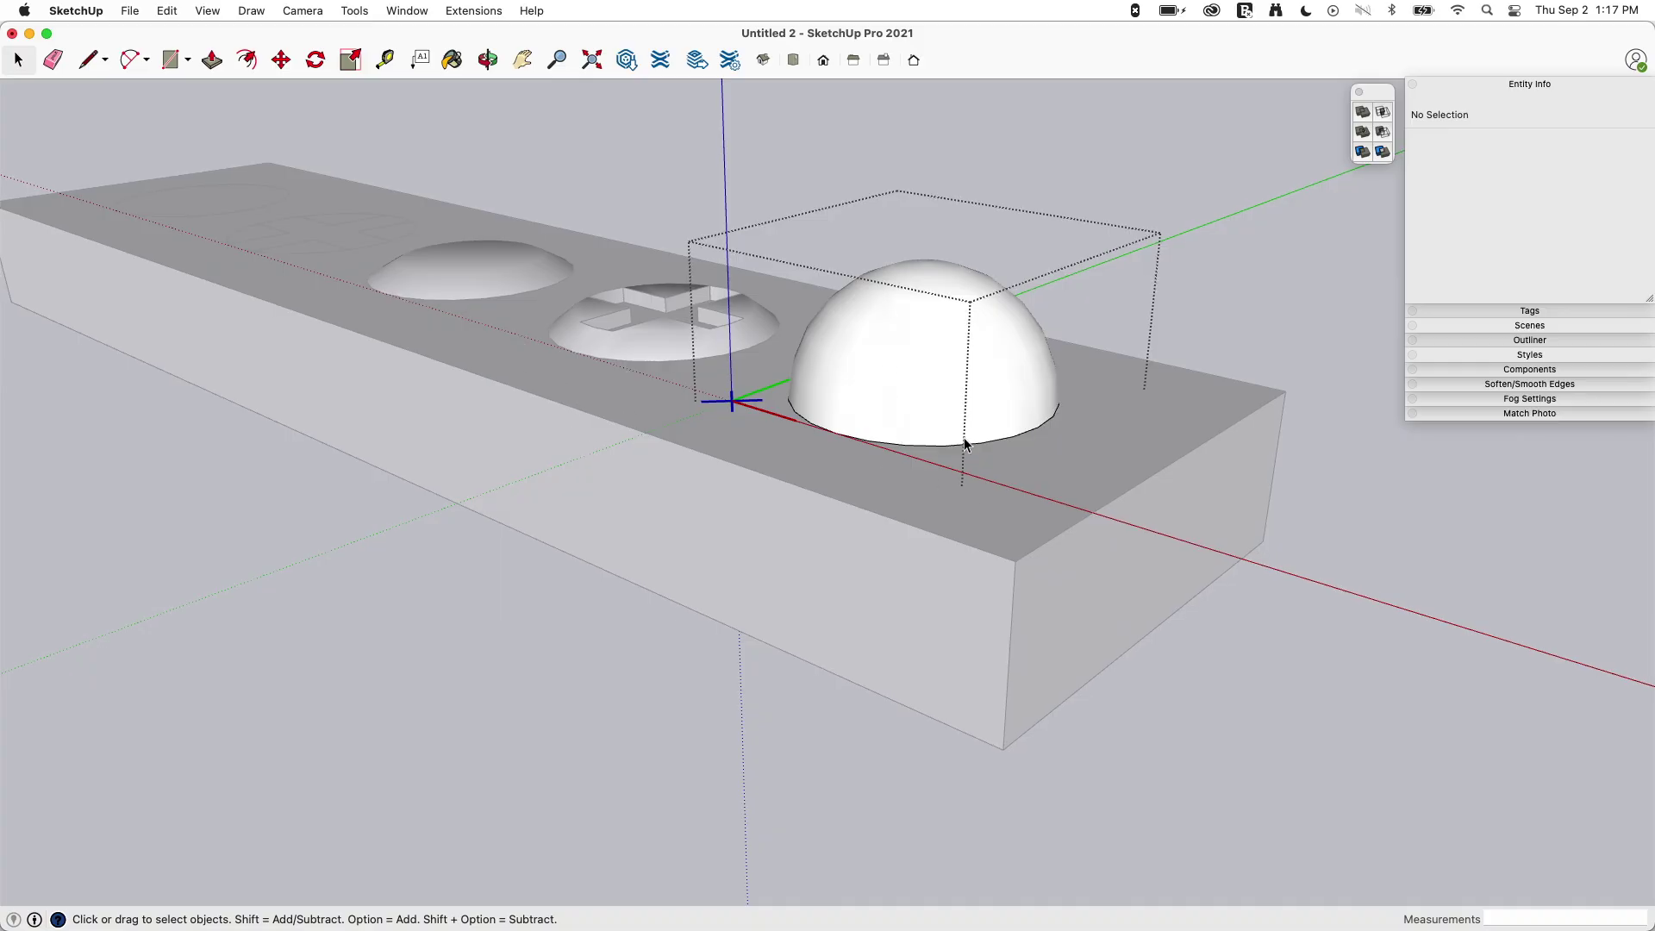
middle_click_drag(933, 392, 853, 459)
middle_click_drag(720, 412, 907, 314)
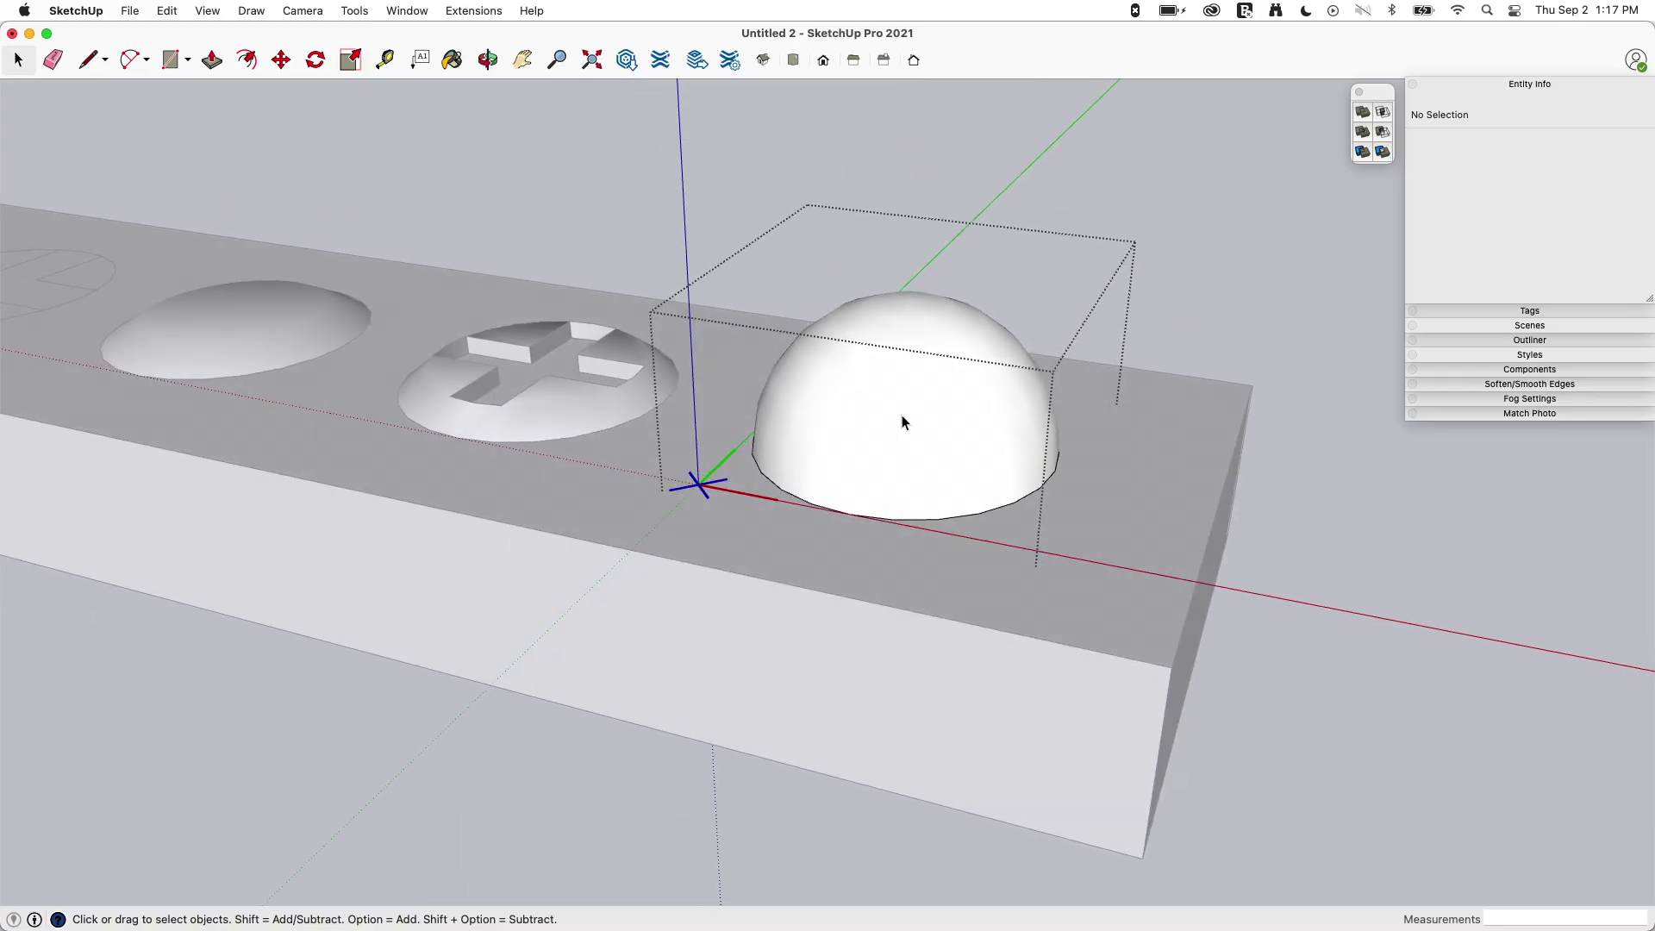
key("alt+h")
middle_click_drag(907, 289, 949, 434)
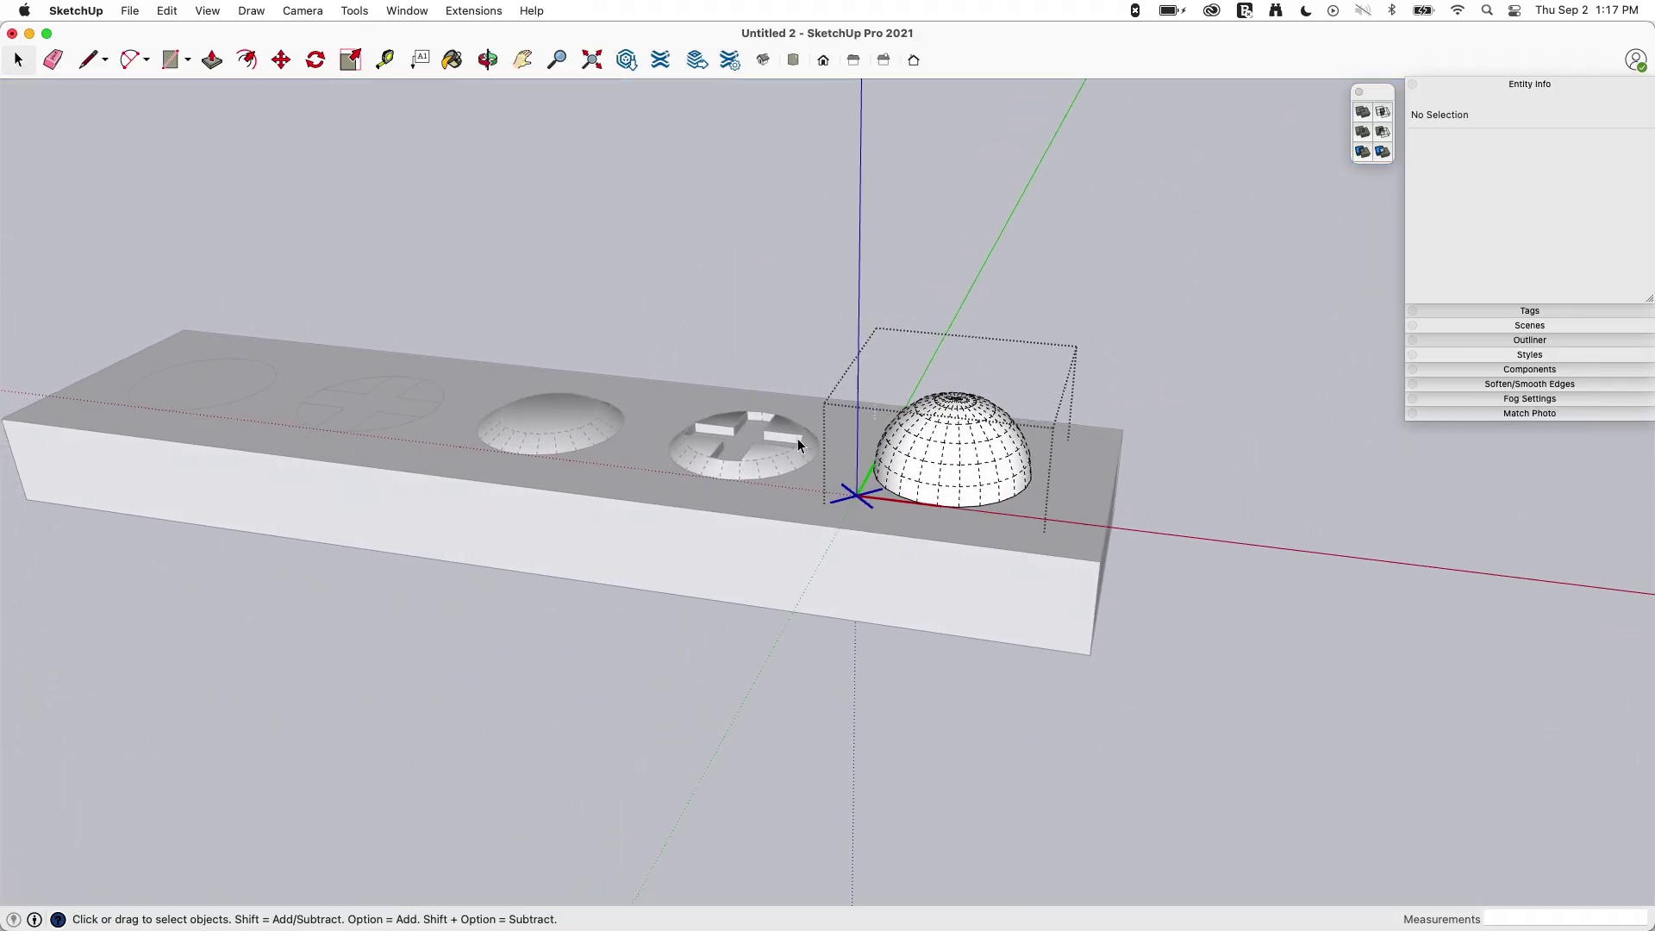
middle_click_drag(1160, 470, 1114, 469)
scroll(1116, 466, "up", 4)
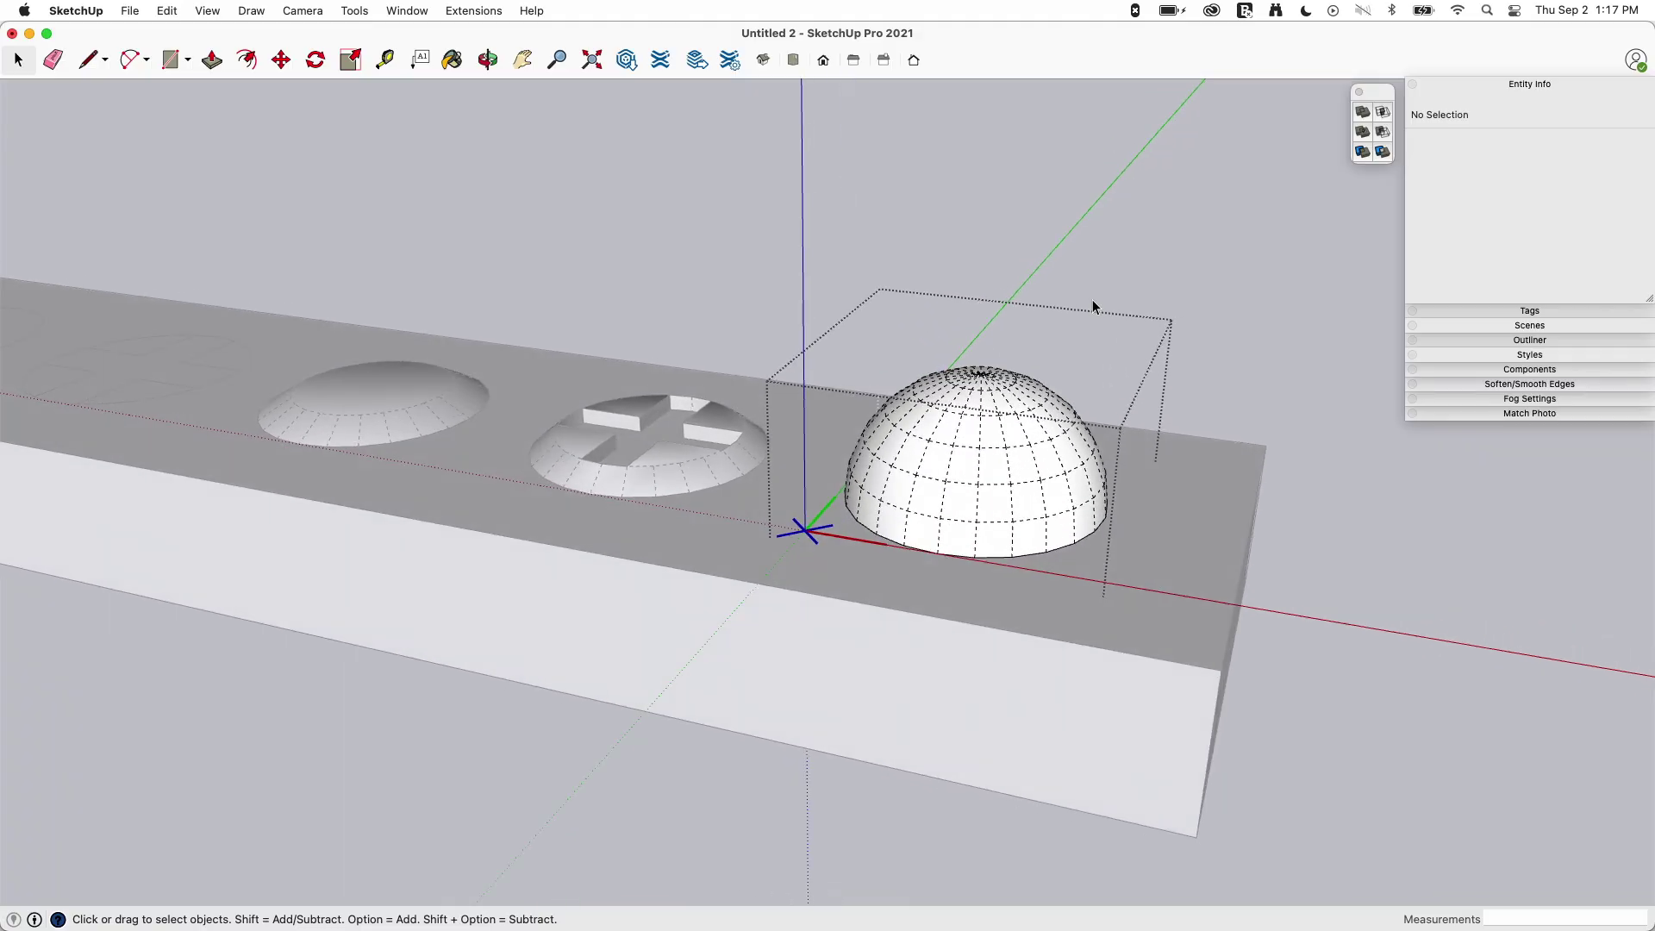
Step: Close the fifth component and scale its dome down along the blue axis to about half its height
left_click(1074, 231)
middle_click_drag(1074, 229, 949, 418)
left_click(948, 417)
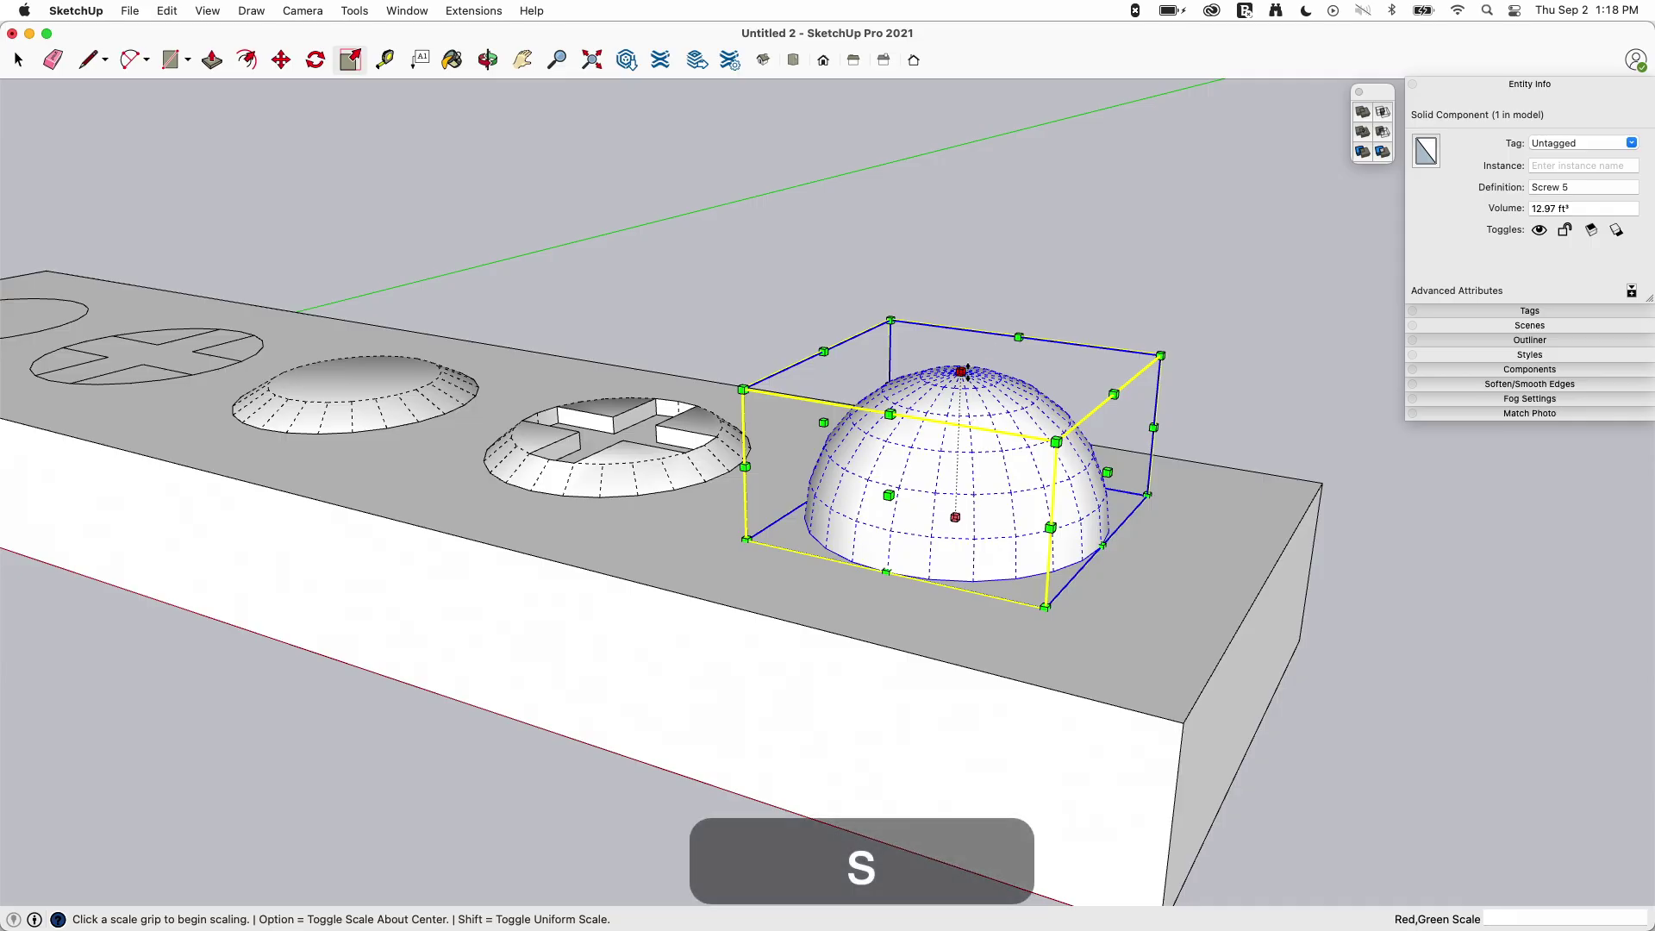
left_click_drag(962, 433, 960, 448)
middle_click_drag(1043, 399, 1072, 355)
scroll(1224, 322, "down", 4)
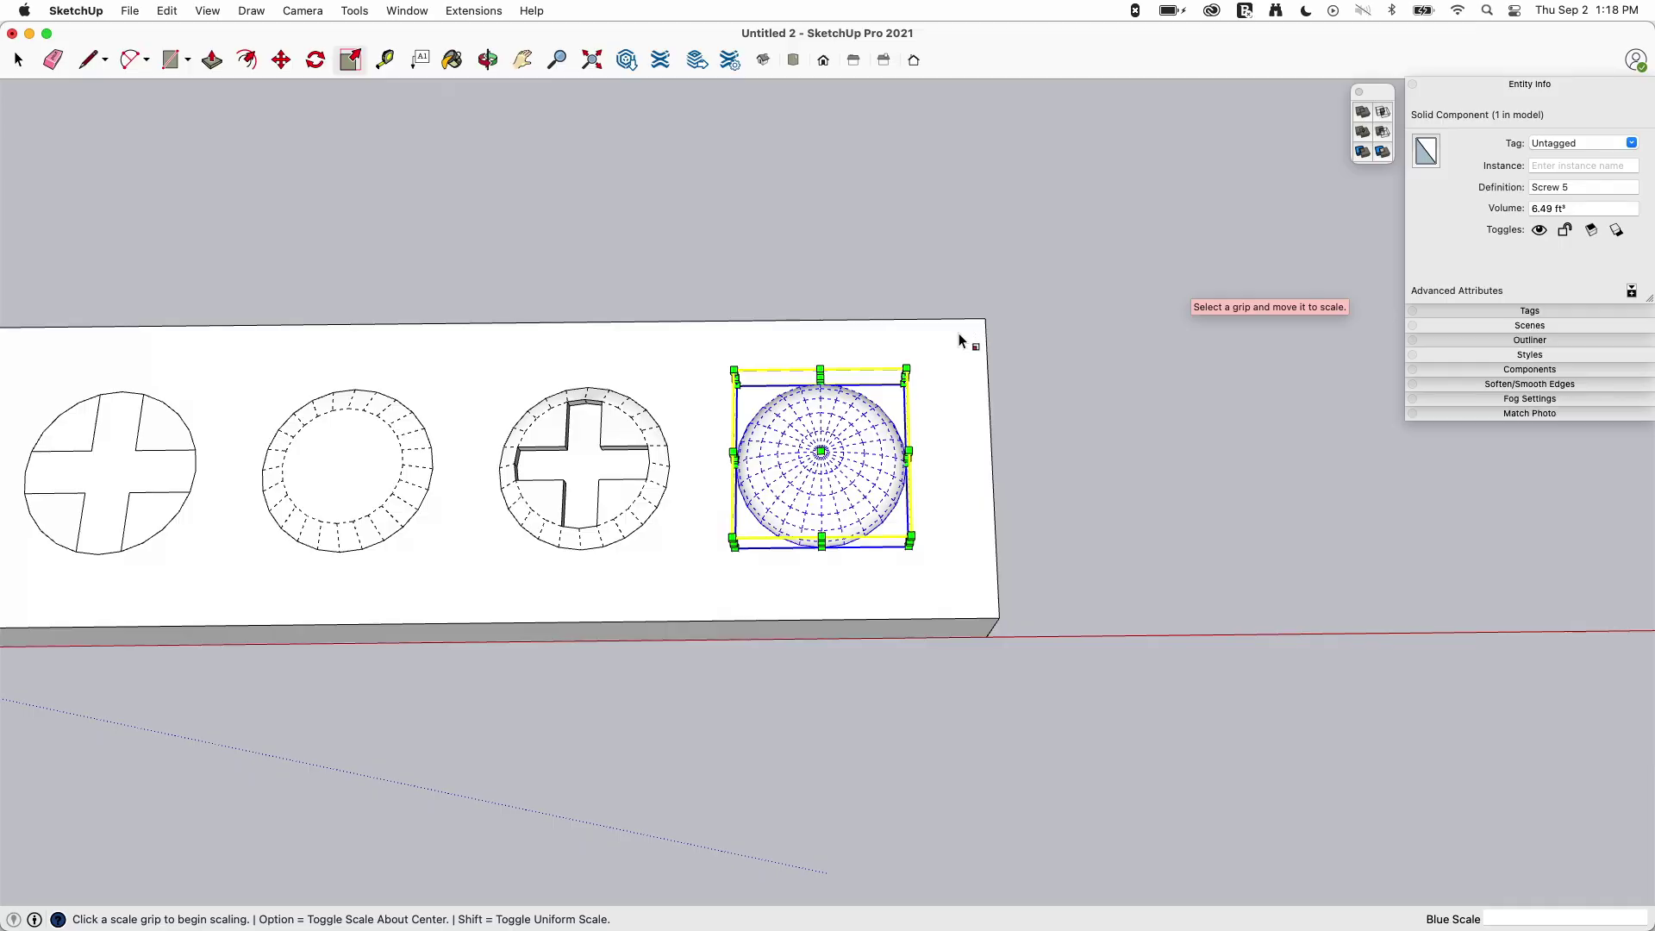
middle_click_drag(961, 336, 491, 532)
middle_click_drag(1017, 518, 869, 514)
key("space")
left_click(1045, 591)
Step: Draw a narrow rectangle about 5' 5" by 10 5/8" on the ground beyond the fifth dome's end of the block
key("r")
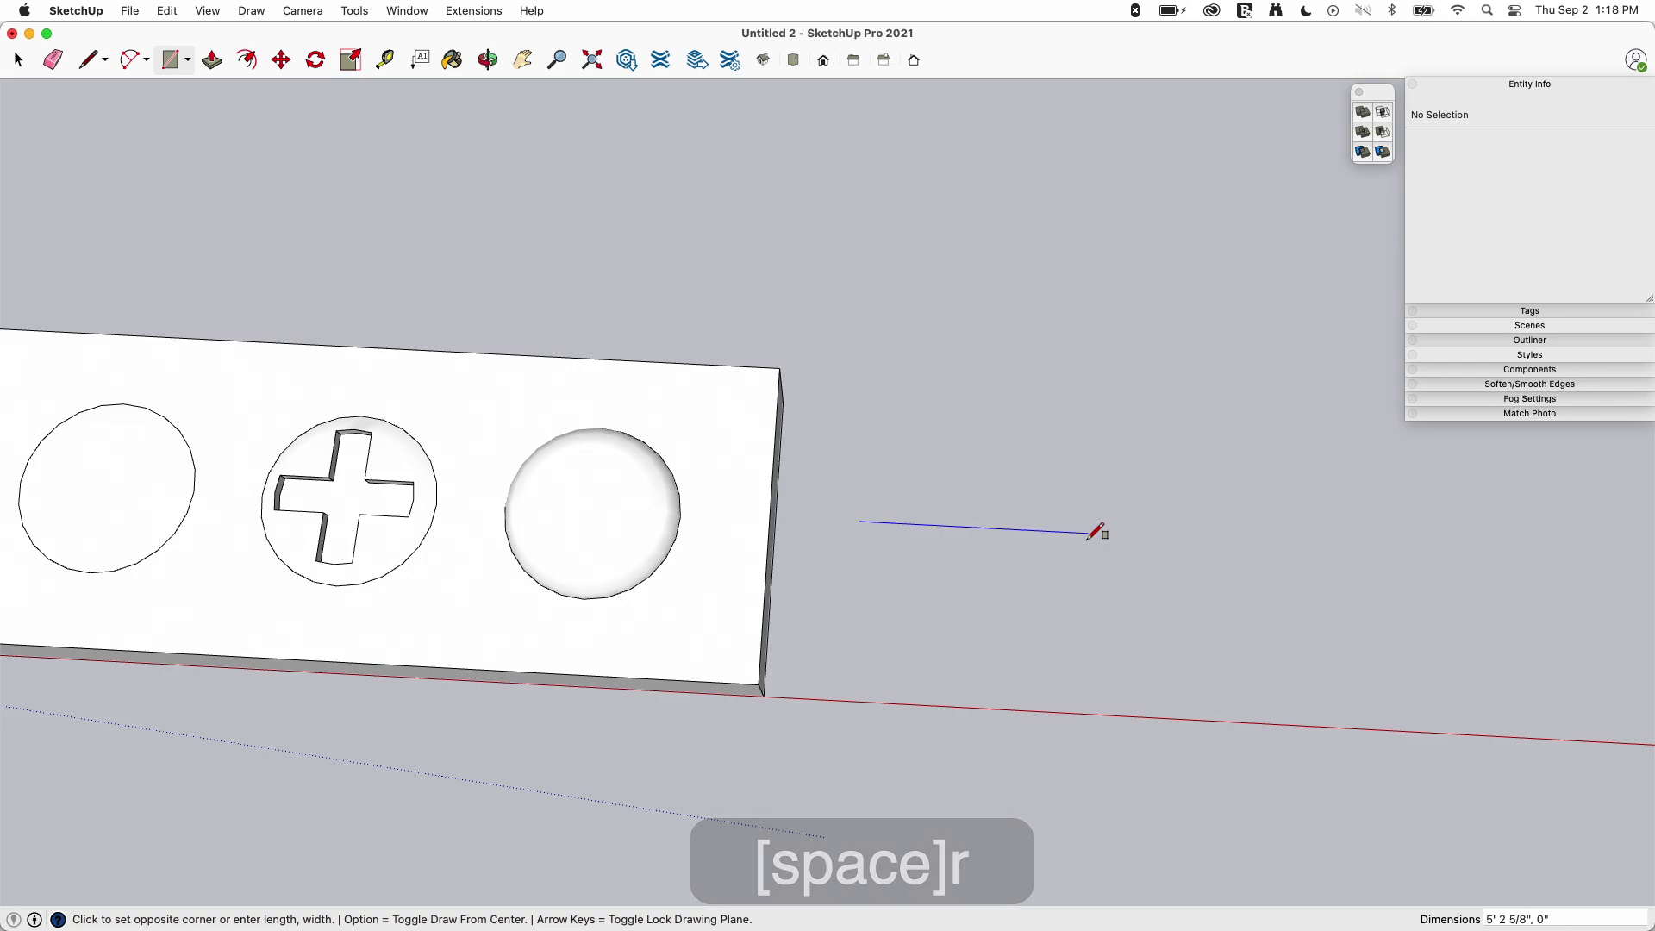
middle_click_drag(1102, 571, 1094, 494)
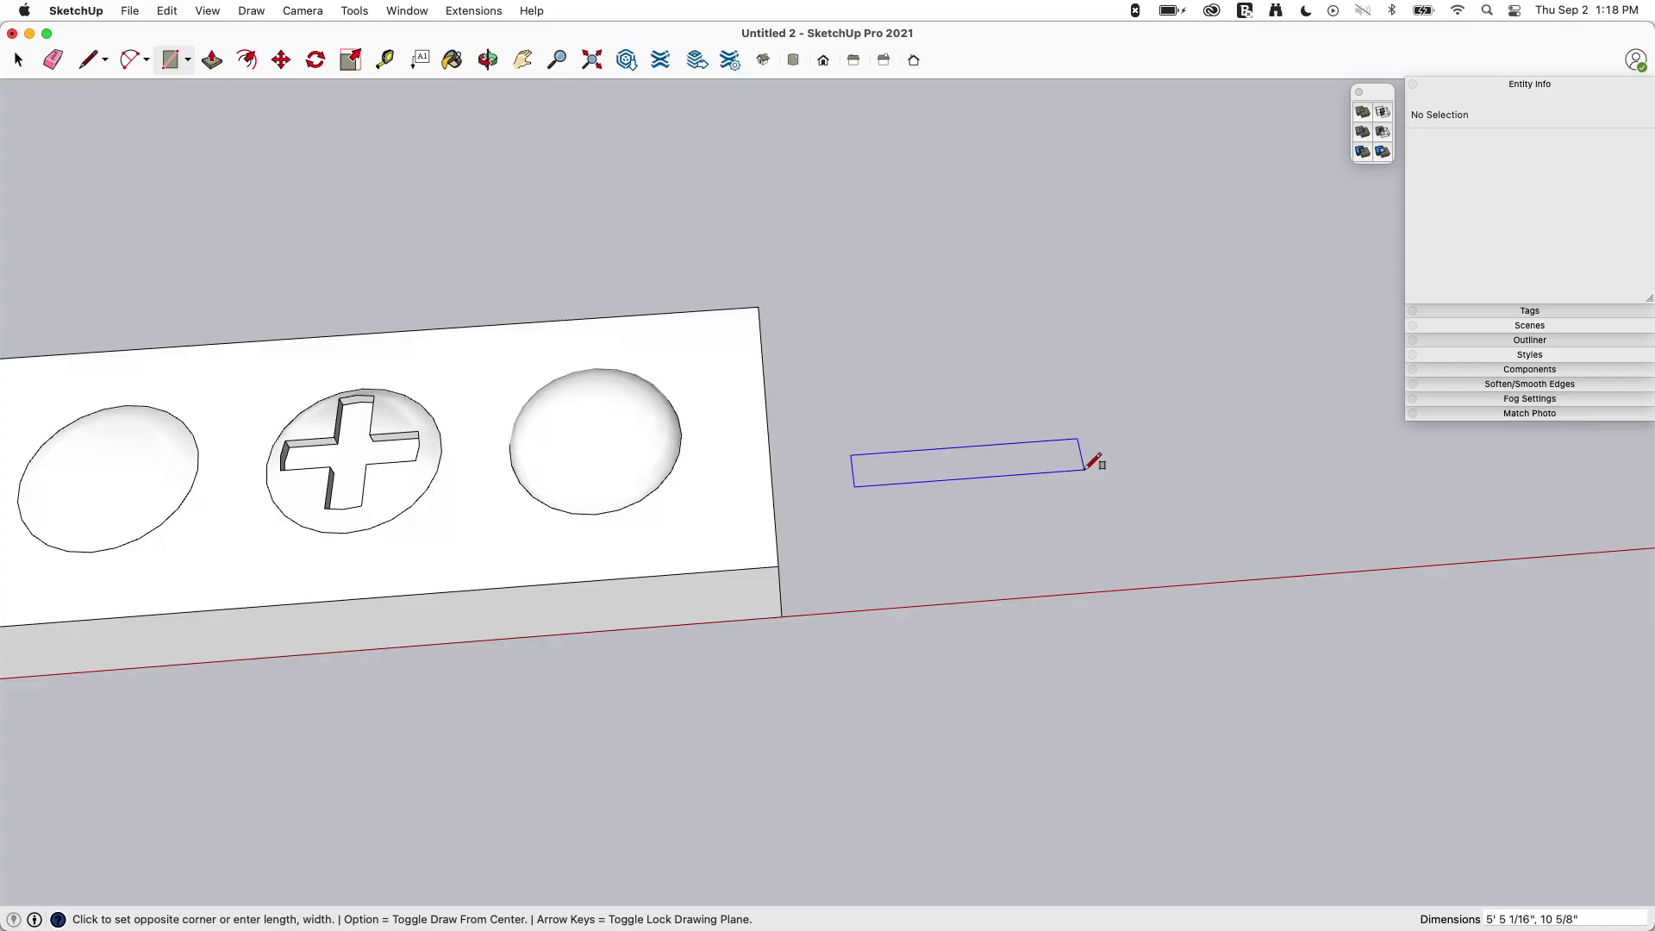
left_click(1093, 461)
middle_click_drag(1054, 473, 971, 525)
Step: Rotate a copy of the rectangle a quarter turn about its centre to form a cross
key("space")
double_click(980, 528)
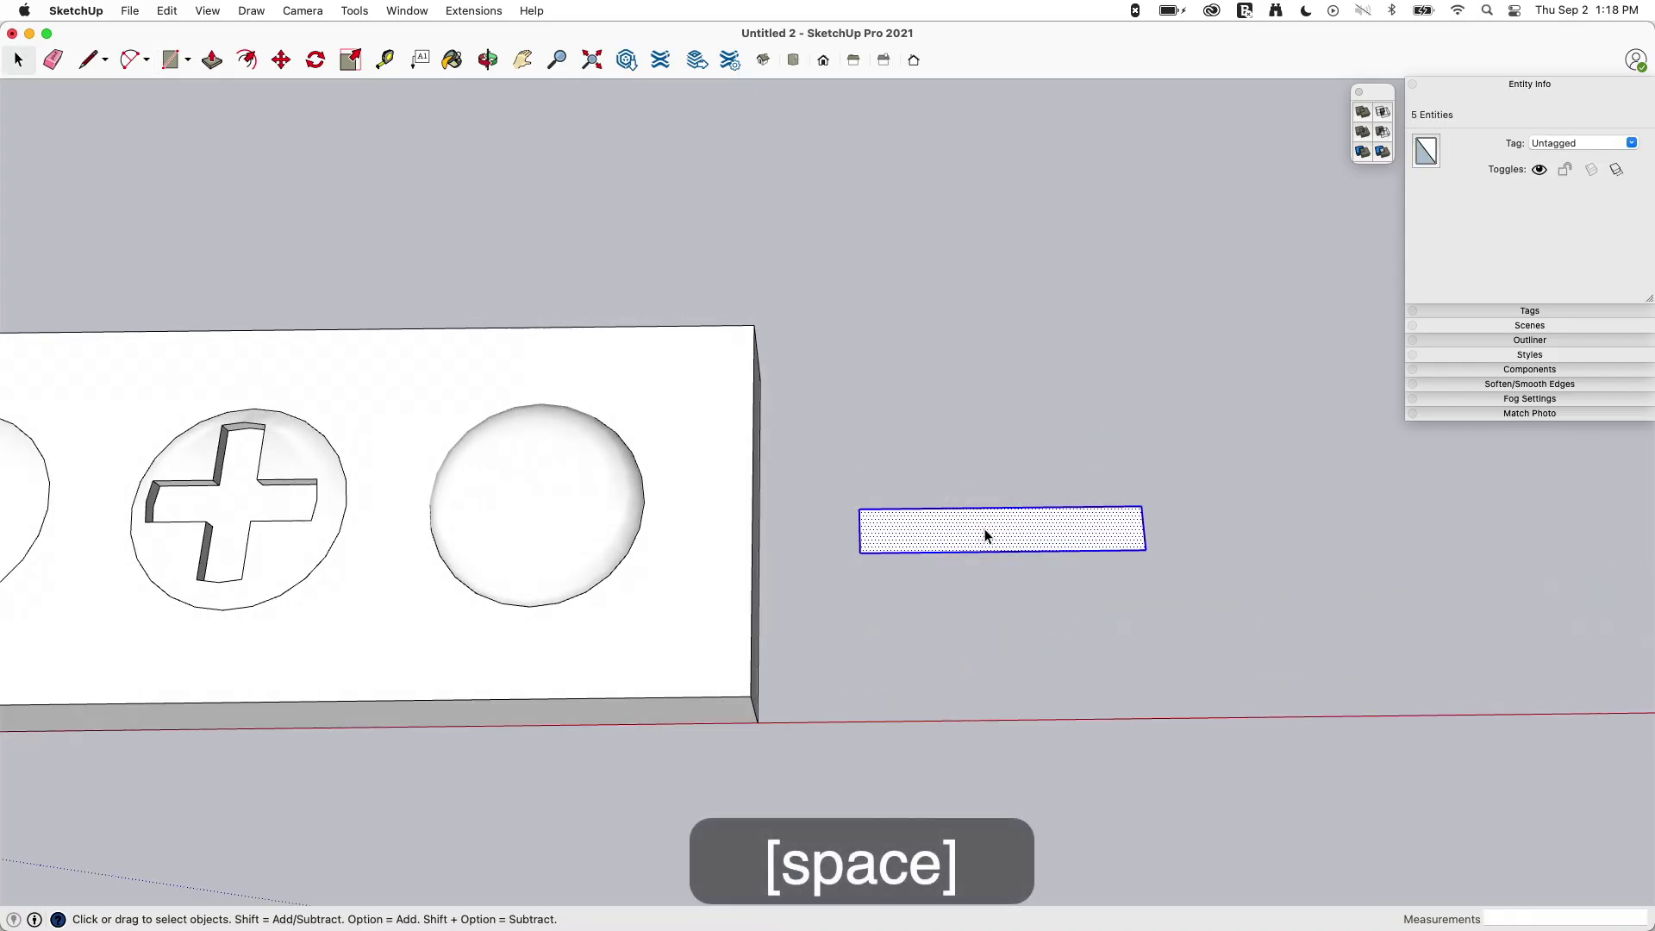
key("q")
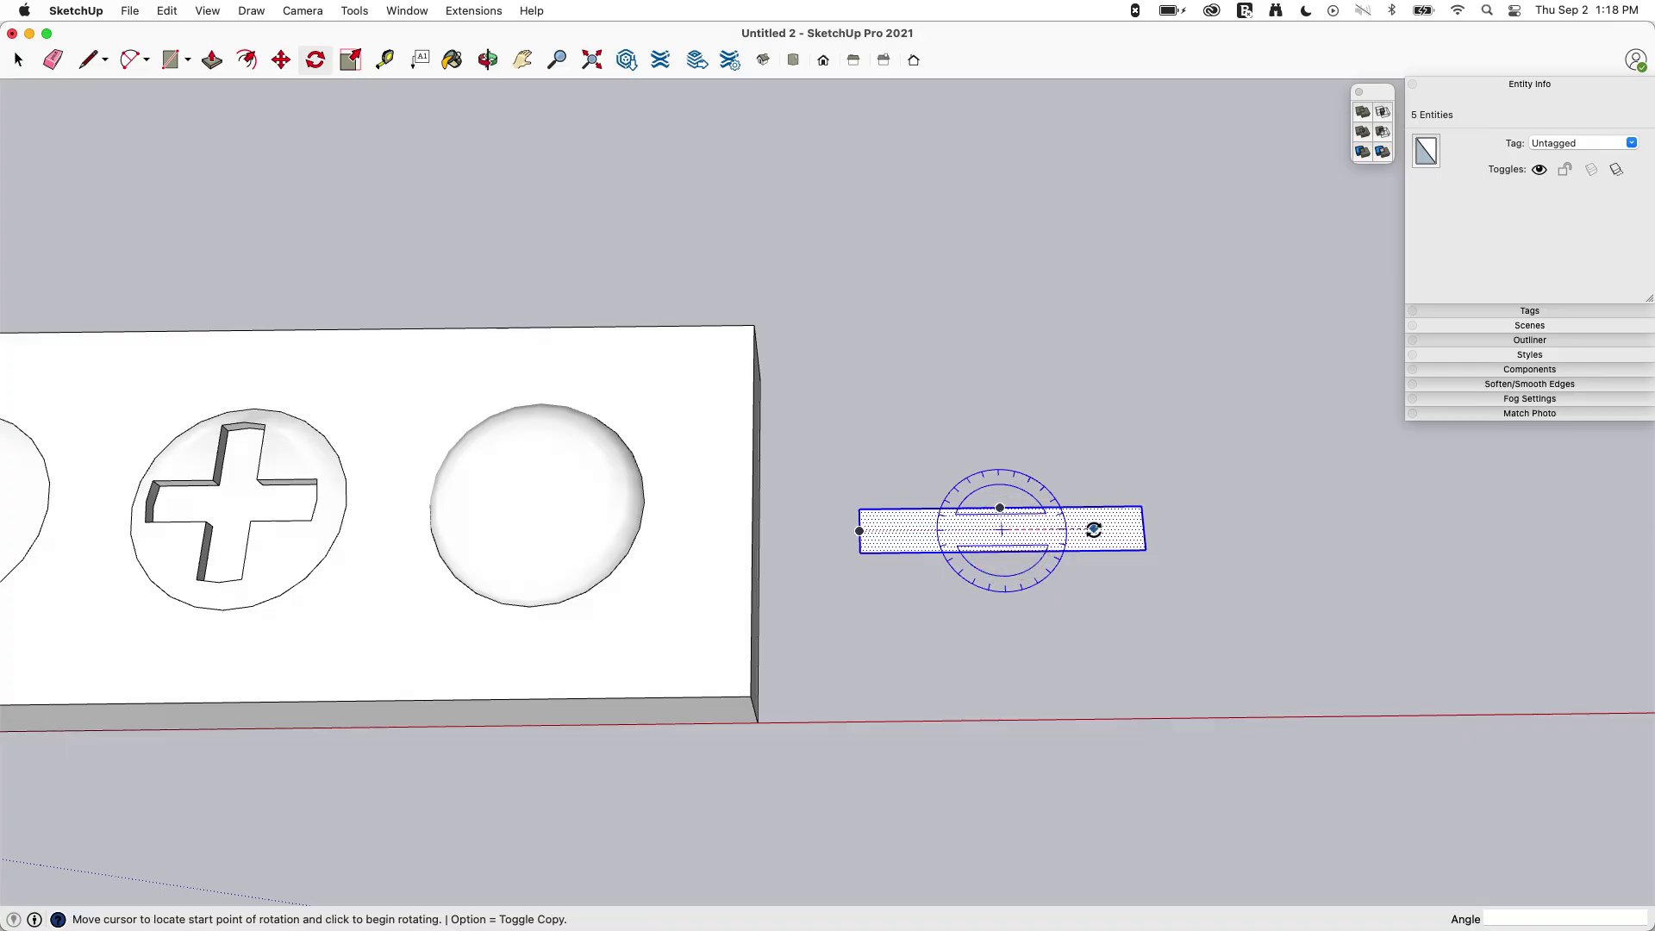
key("alt")
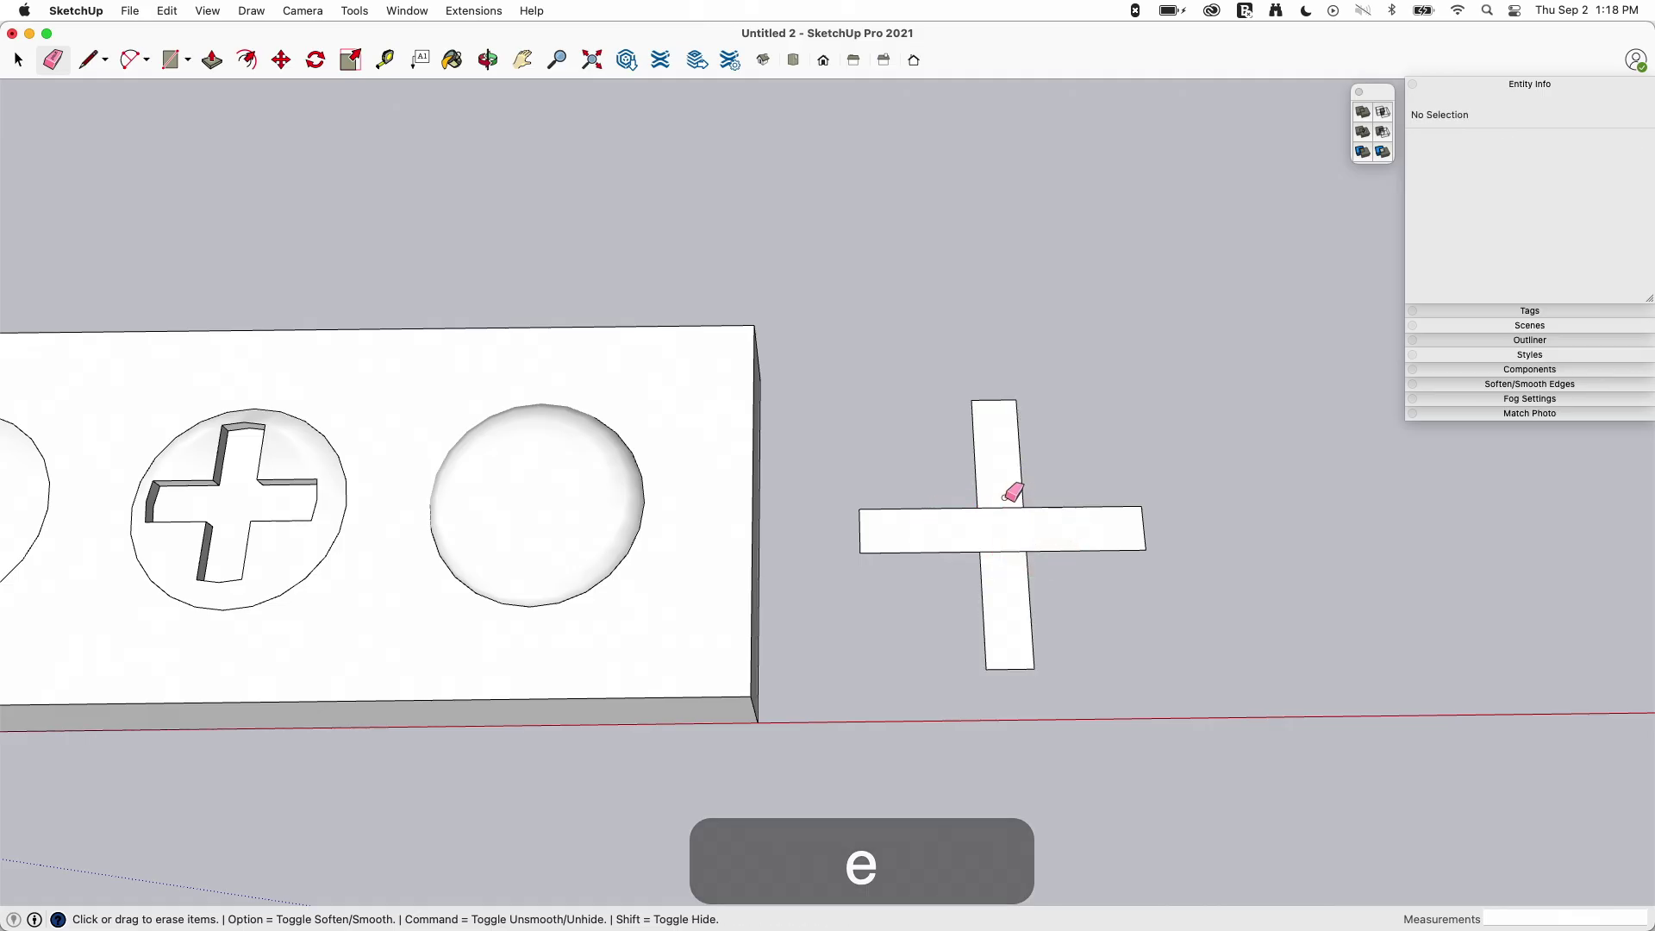
Step: Erase the inner lines where the rectangles overlap and extrude the cross face upward into a tall solid
left_click_drag(1005, 499, 1006, 564)
middle_click_drag(1006, 562, 994, 534)
key("p")
left_click_drag(994, 533, 1003, 319)
Step: Select the whole extruded cross and make it a group
key("space")
middle_click_drag(1003, 319, 1012, 407)
triple_click(1011, 407)
right_click(1012, 407)
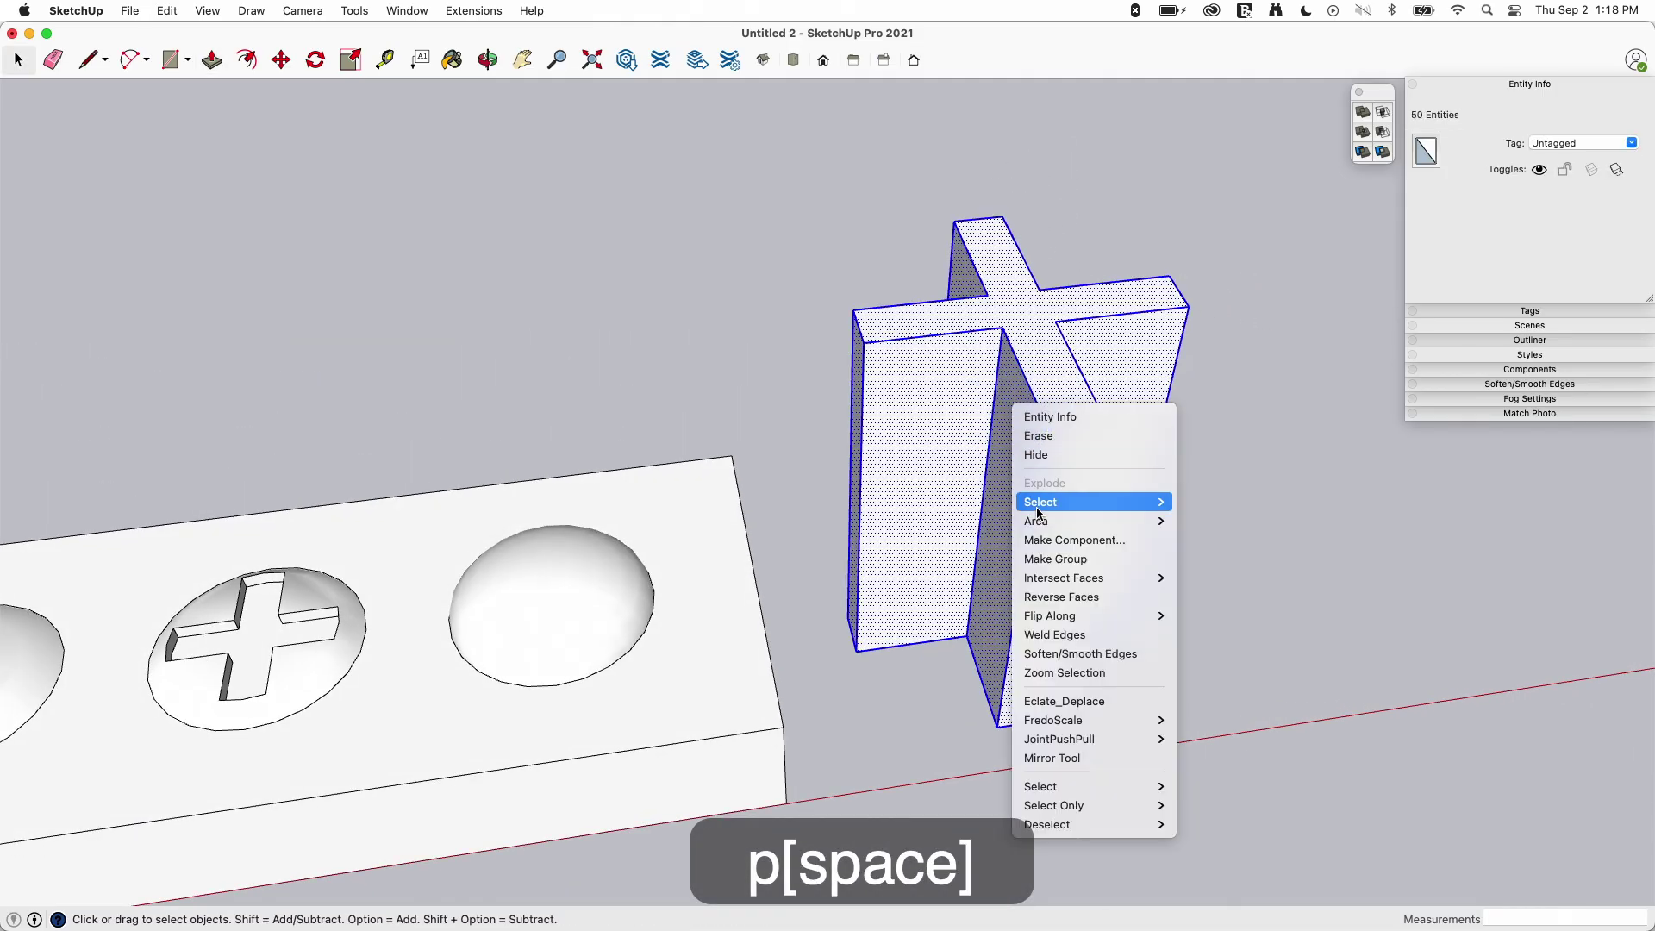
left_click(1050, 559)
middle_click_drag(1050, 559, 646, 683)
Step: Move the cross group by the midpoint of its nearest lower end edge to the edge of the fifth dome
scroll(646, 676, "up", 8)
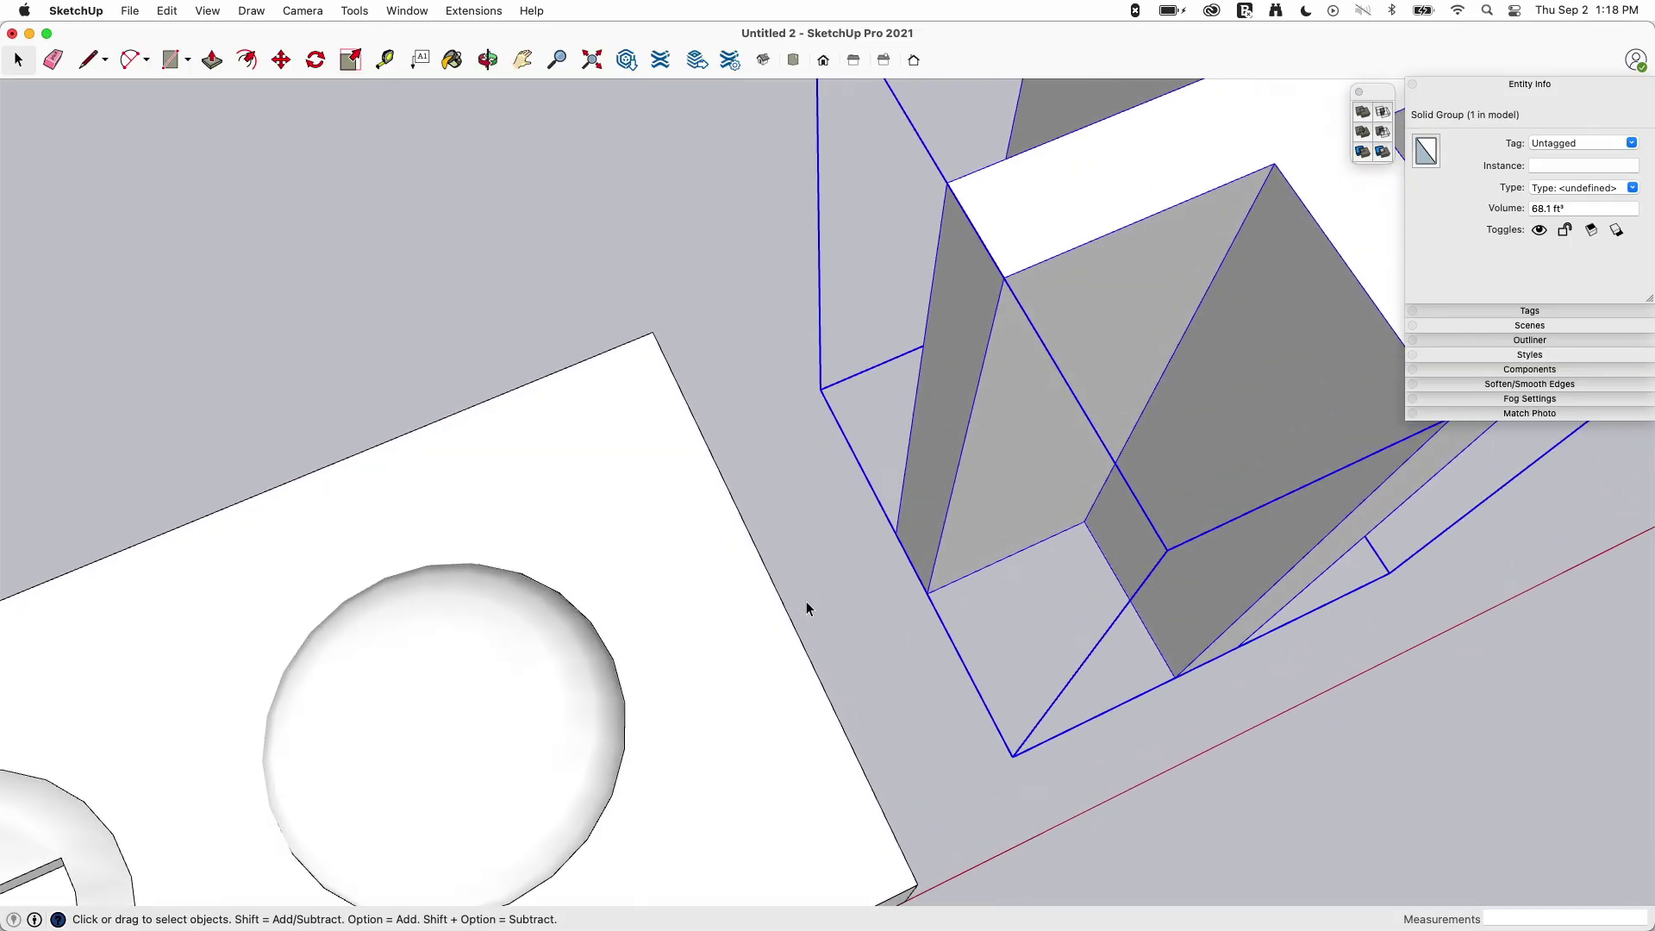
key("m")
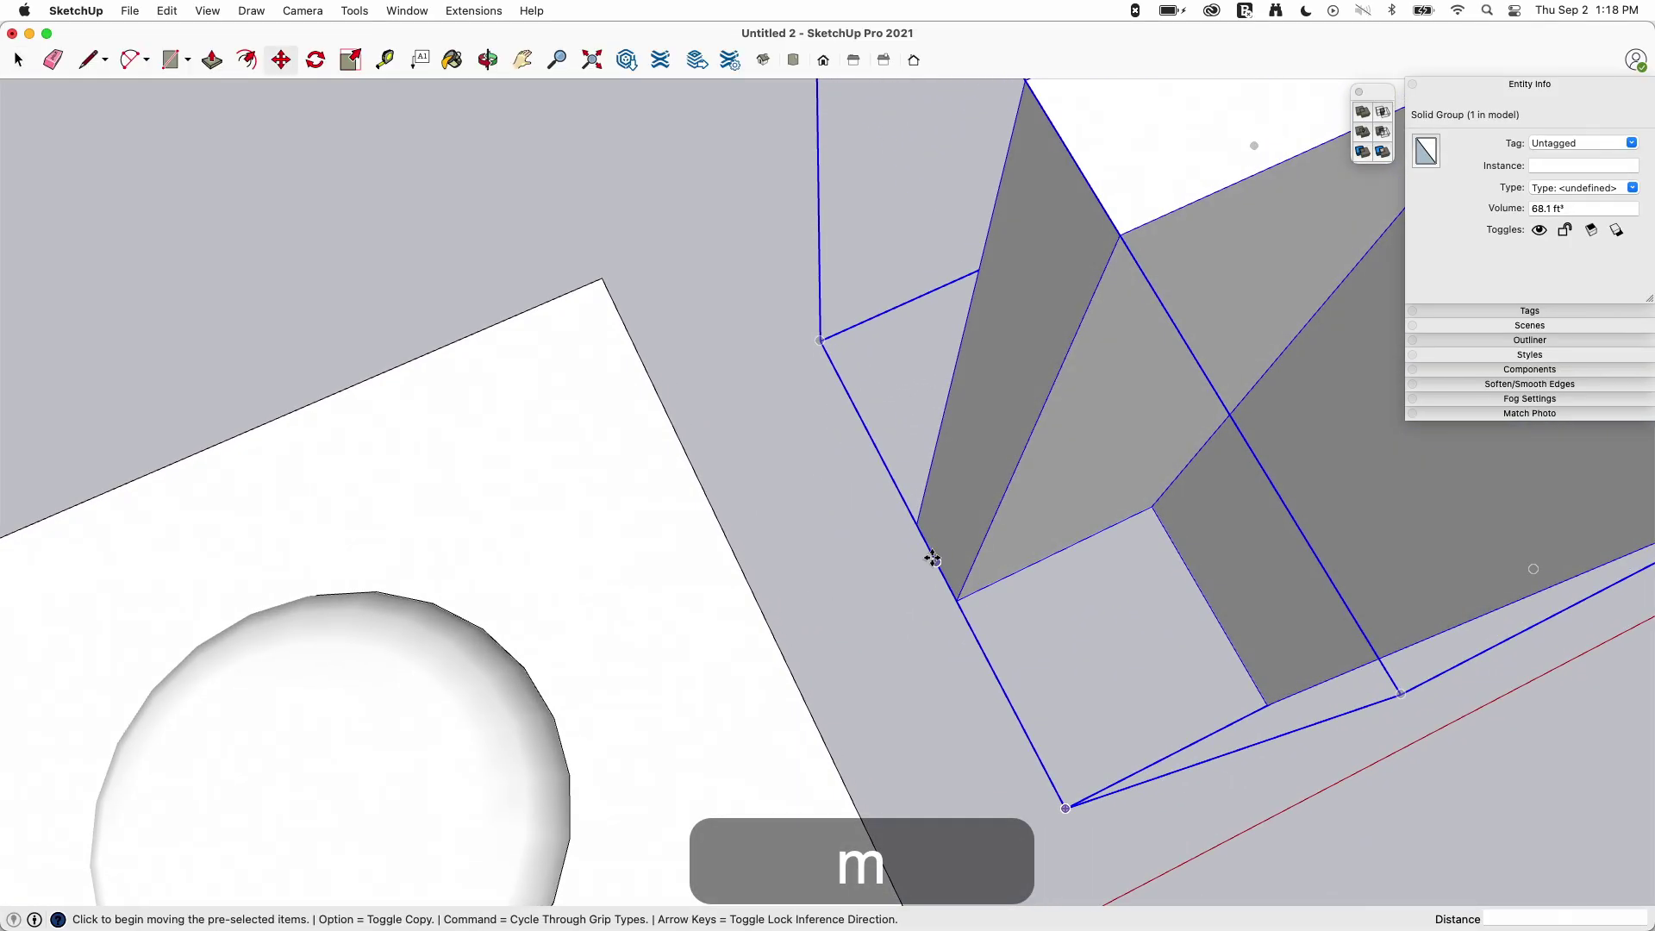
left_click(933, 558)
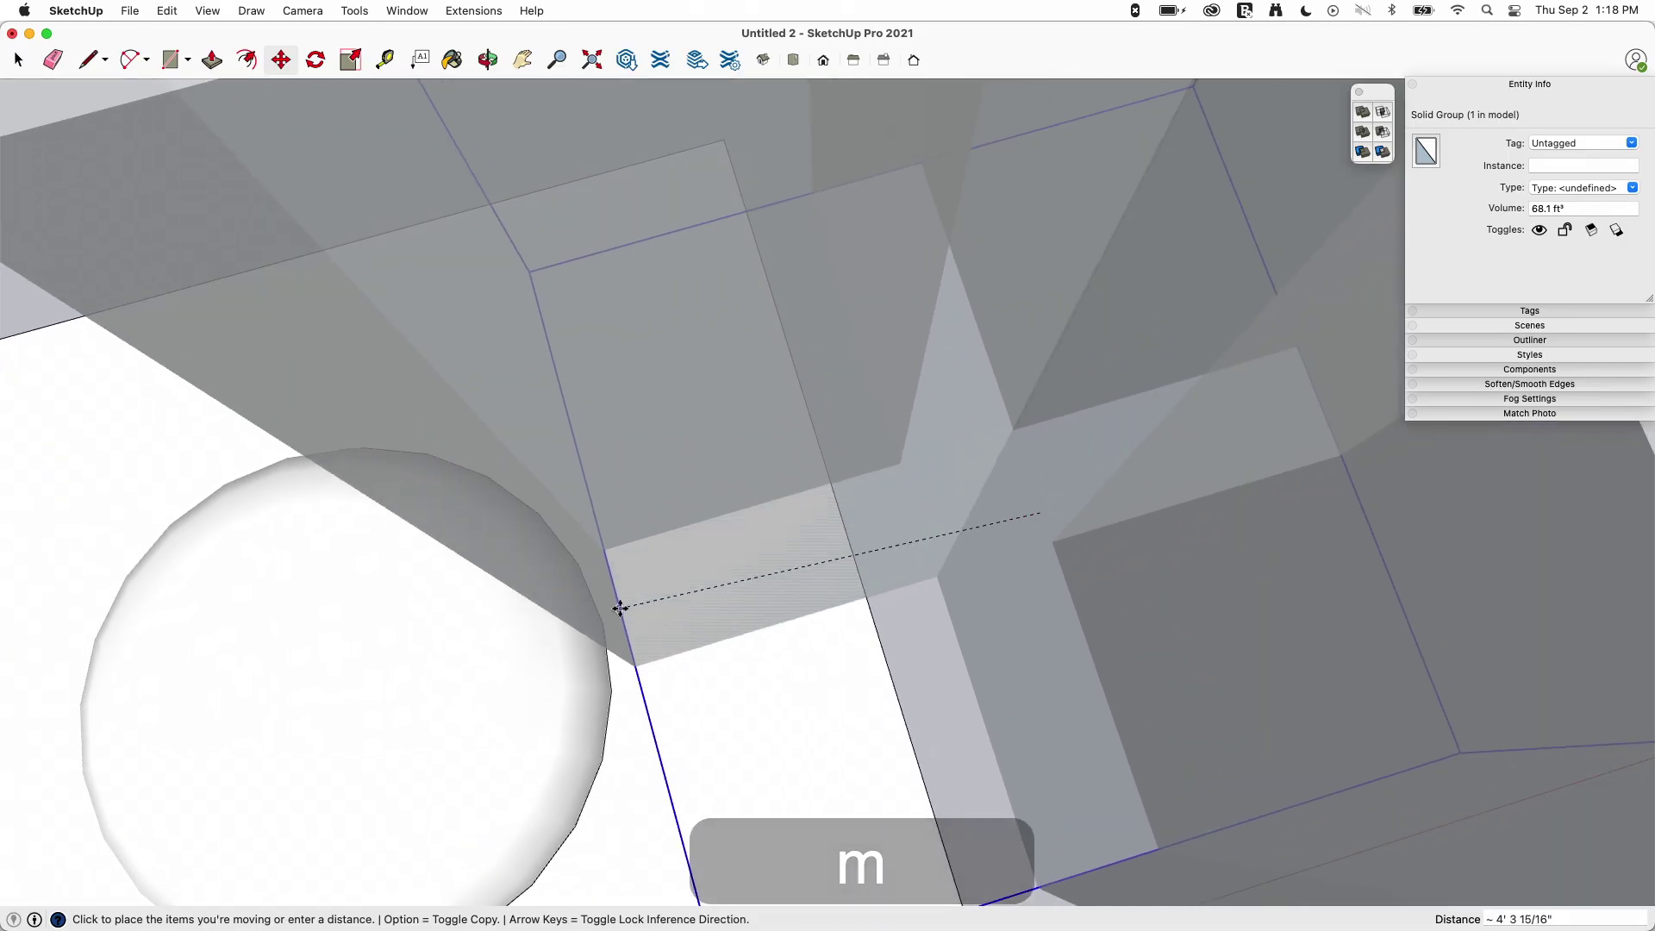
left_click(604, 621)
scroll(619, 626, "down", 4)
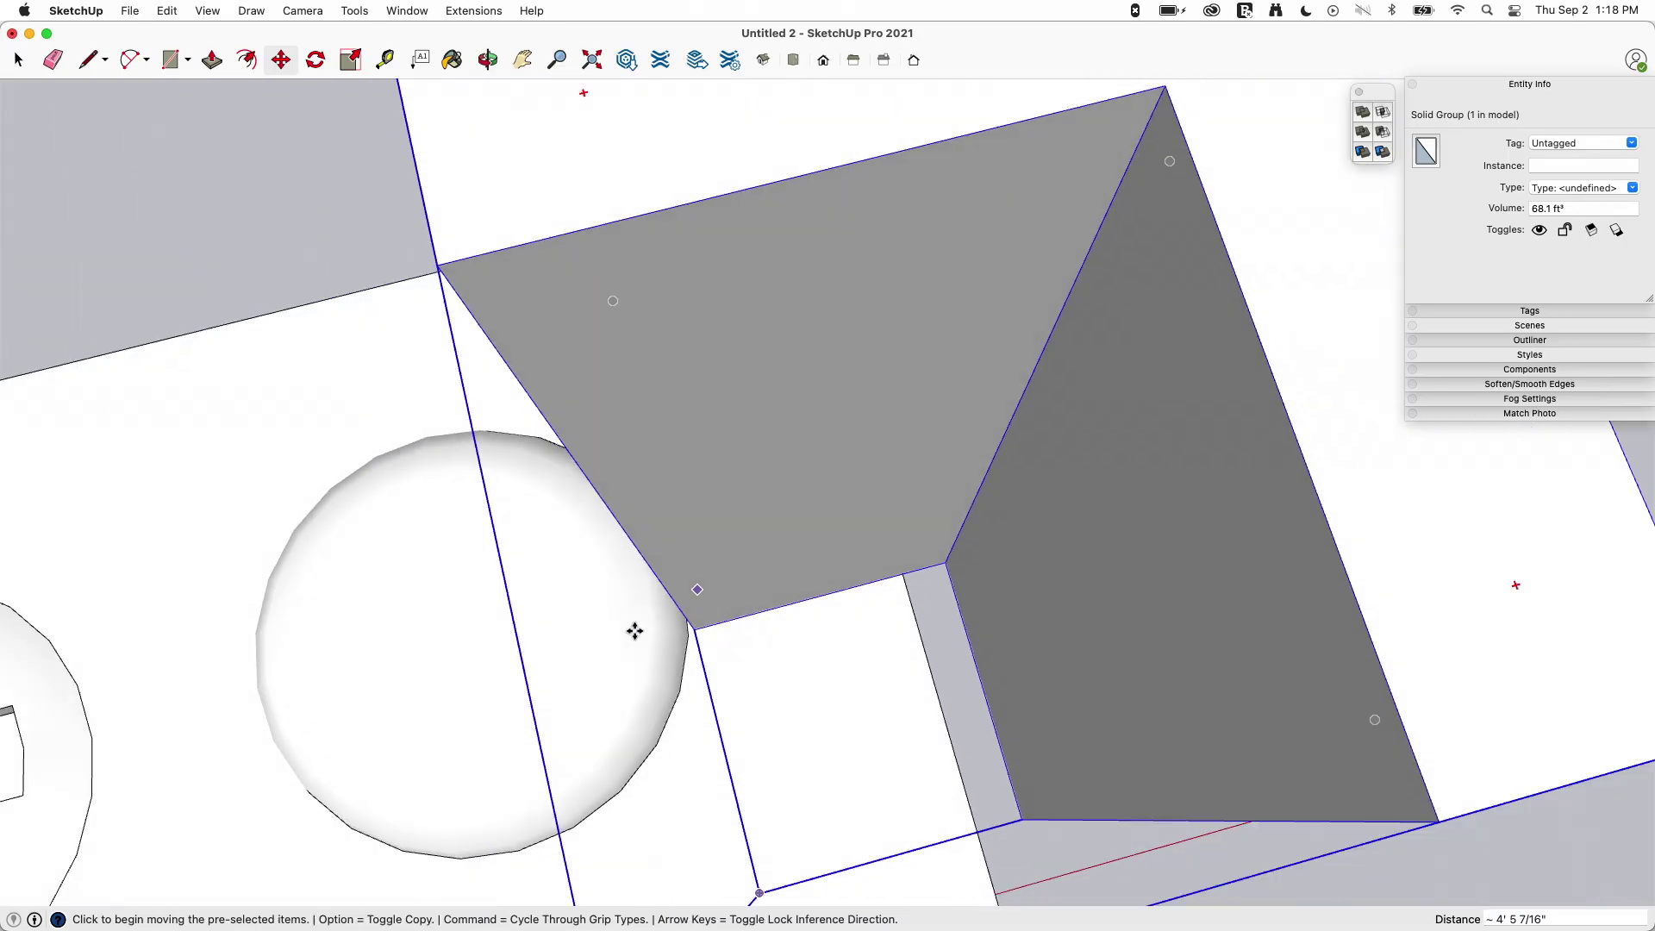
Step: Move the cross group along the red axis until it is centred over the fifth dome
middle_click_drag(636, 632, 977, 835)
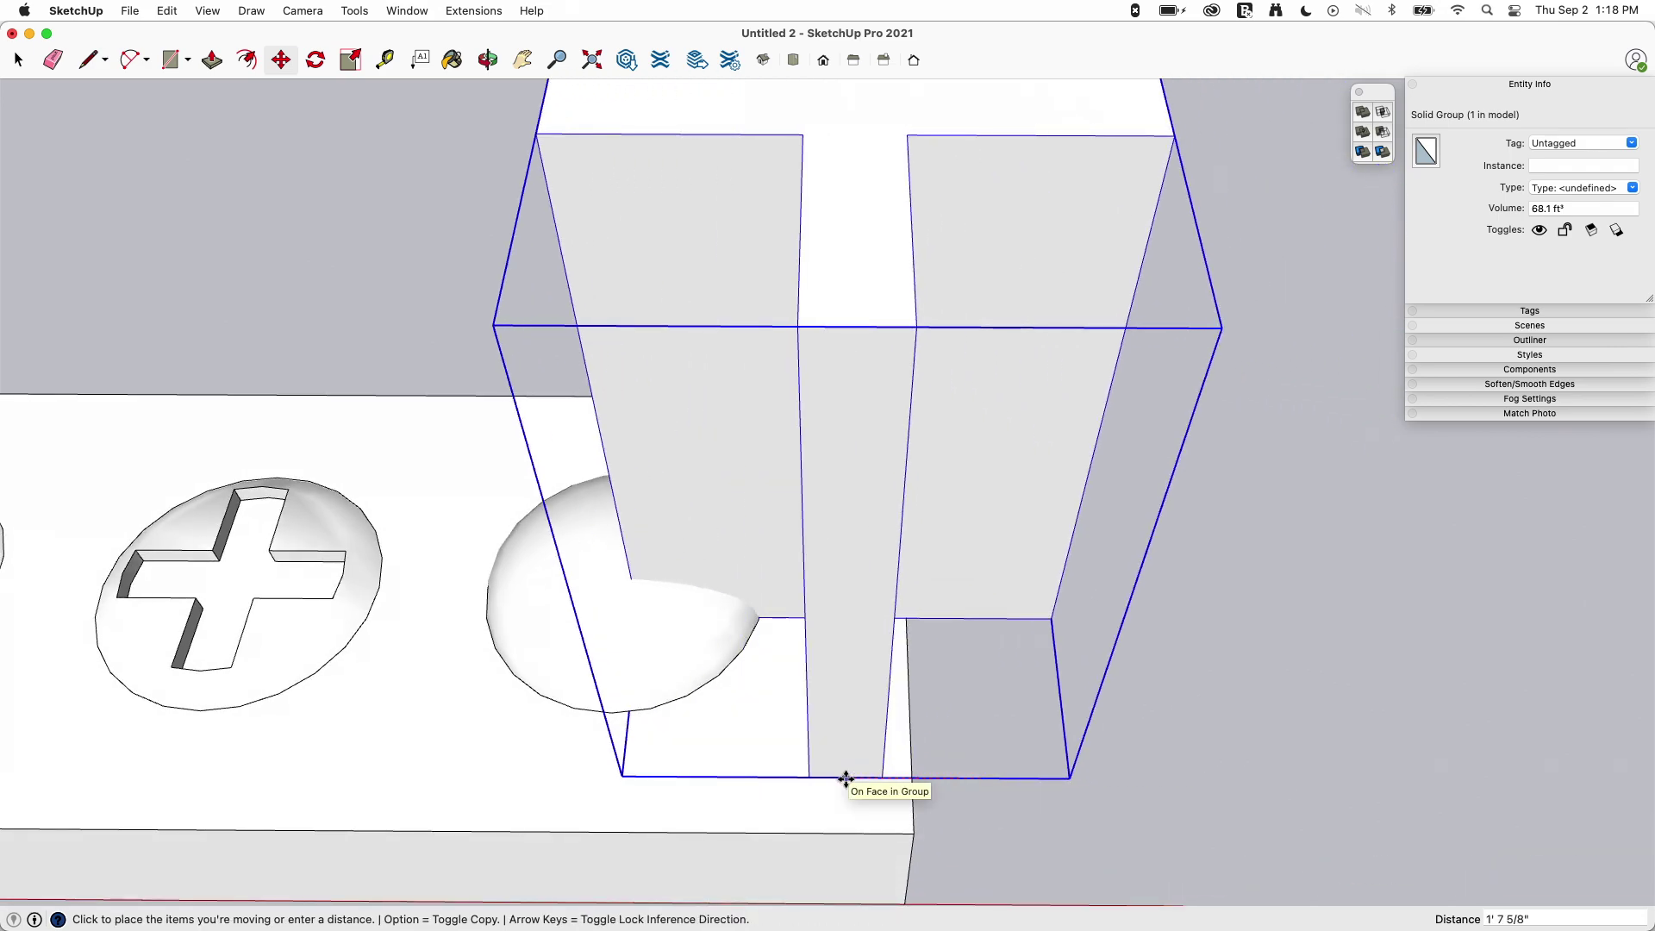
key("shift")
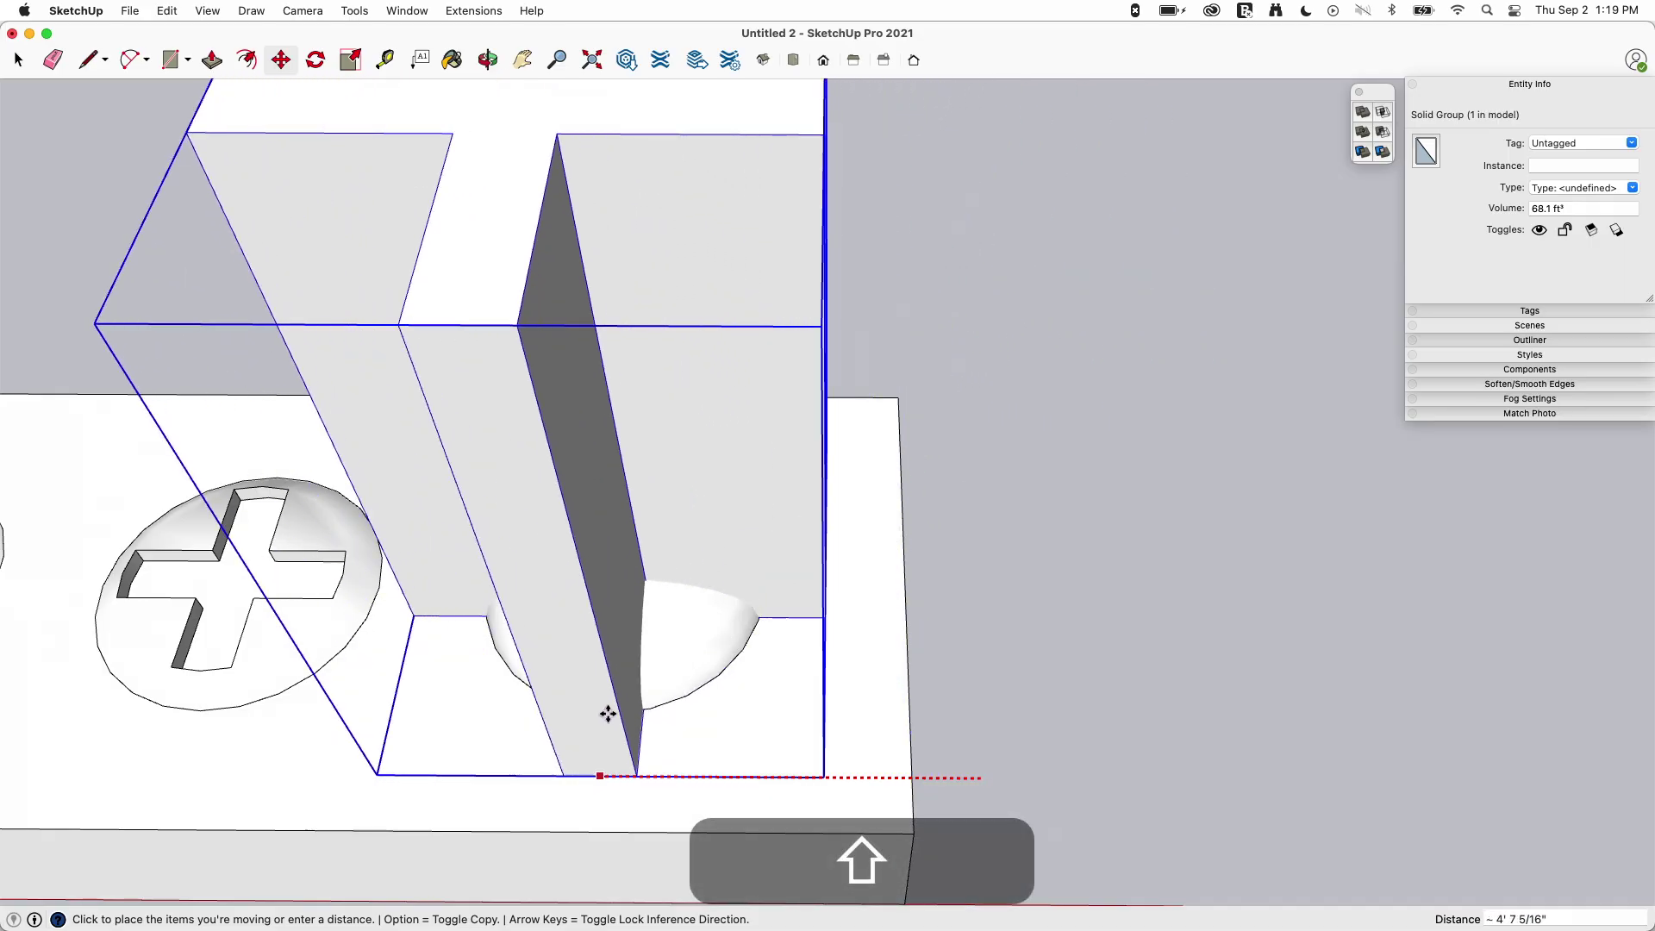
middle_click_drag(610, 750, 791, 687)
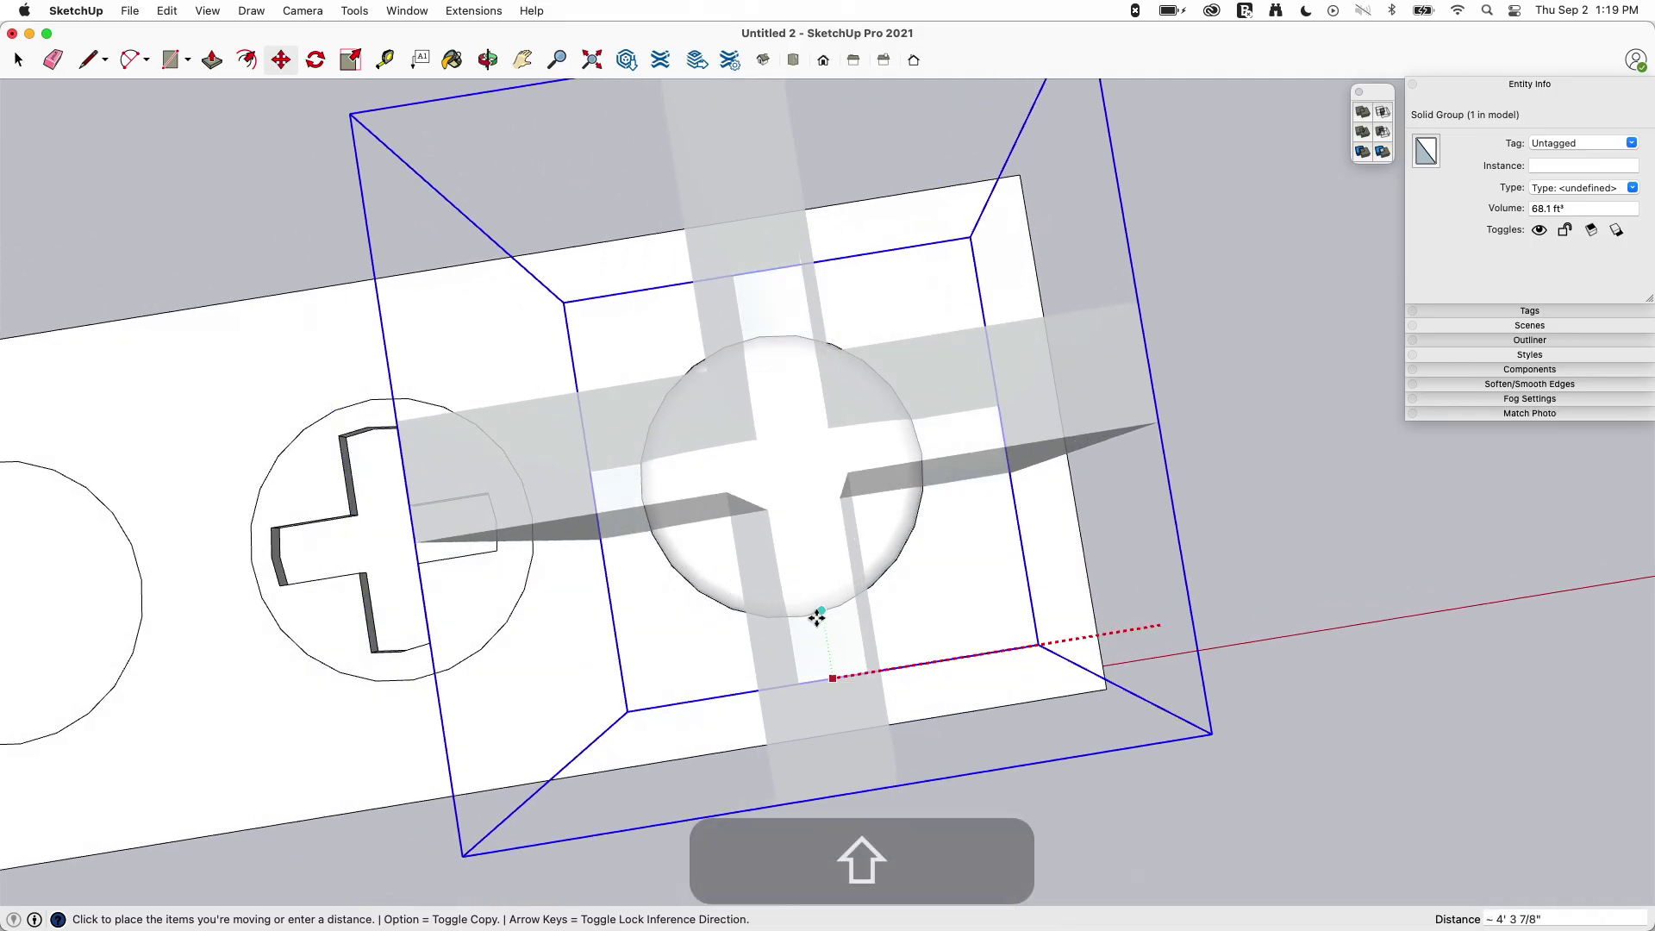
left_click(805, 621, "shift")
Step: Raise the cross group vertically by about 1 1/8" from its lower corner, so its base sits above the block's top face
middle_click_drag(1015, 641, 898, 743)
scroll(898, 744, "up", 2)
key("m")
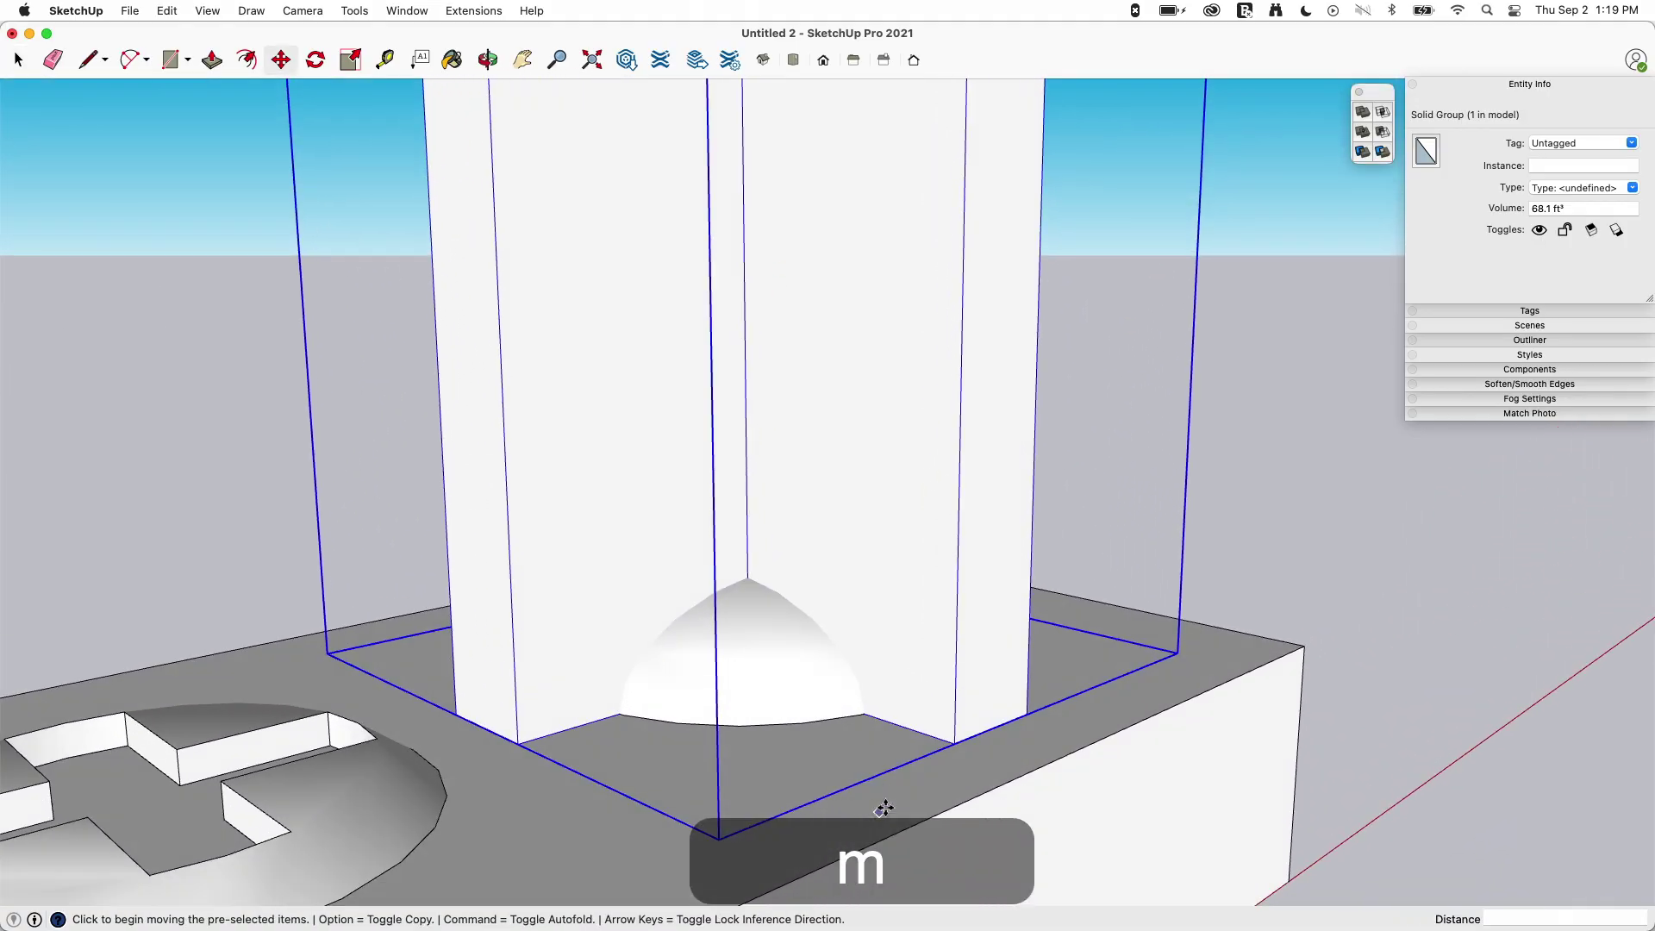
left_click(953, 738)
key("Up")
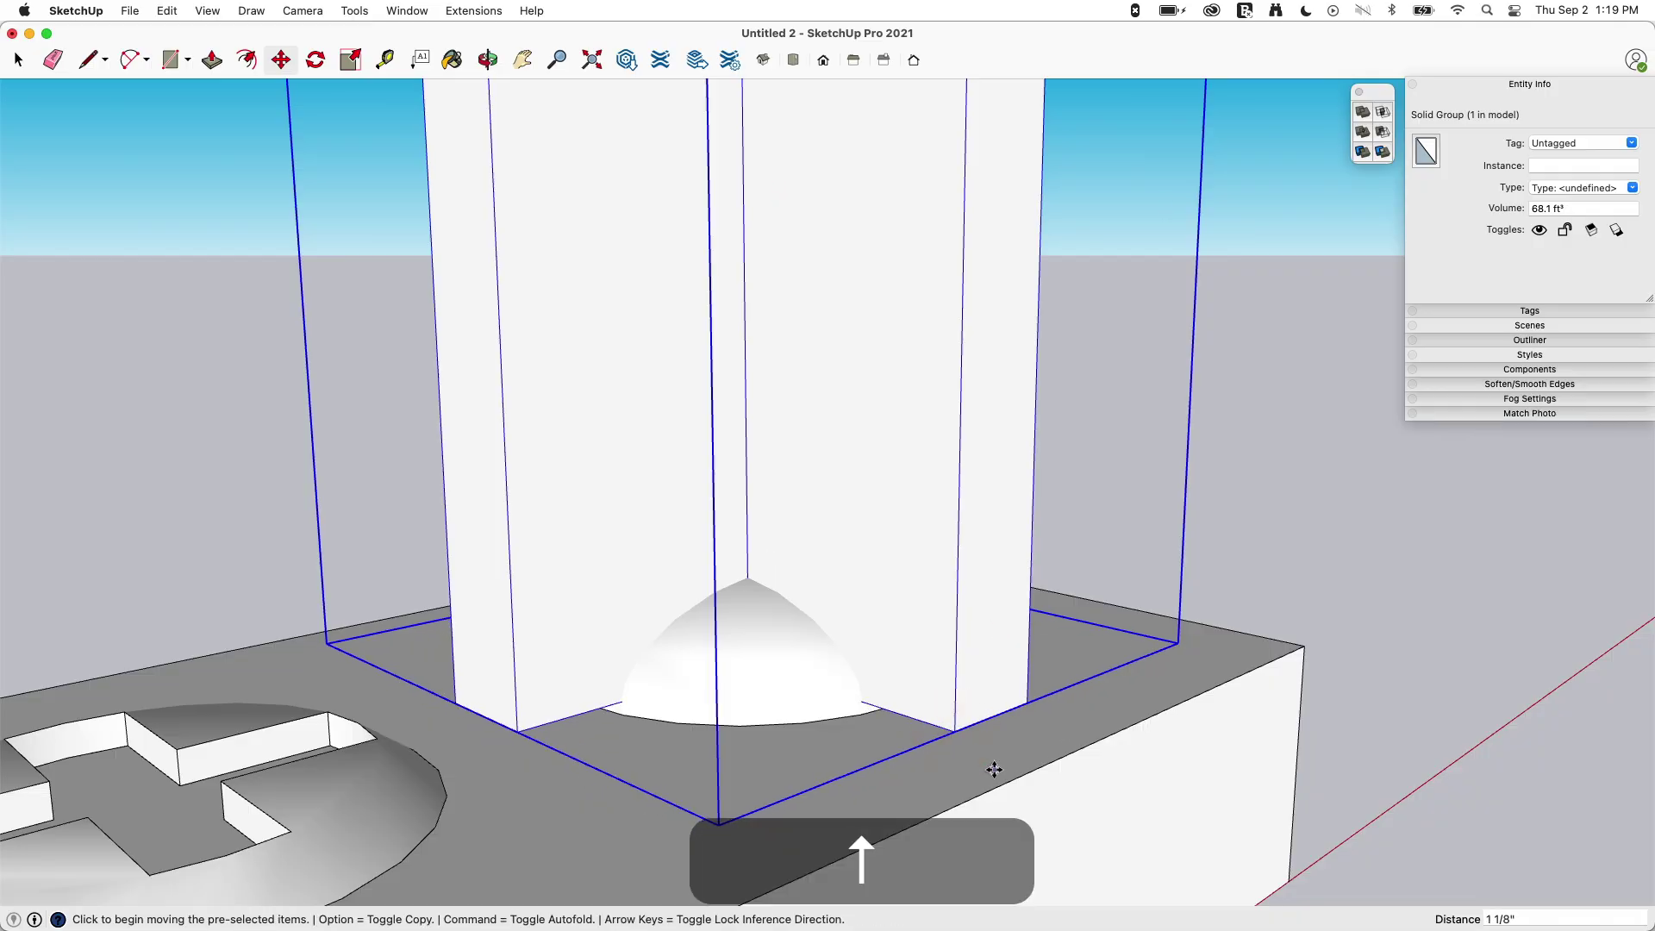
key("space")
Step: Trim the fifth dome with the cross group using the Trim solid tool, keeping the cross as the cutter
middle_click_drag(961, 768, 983, 491)
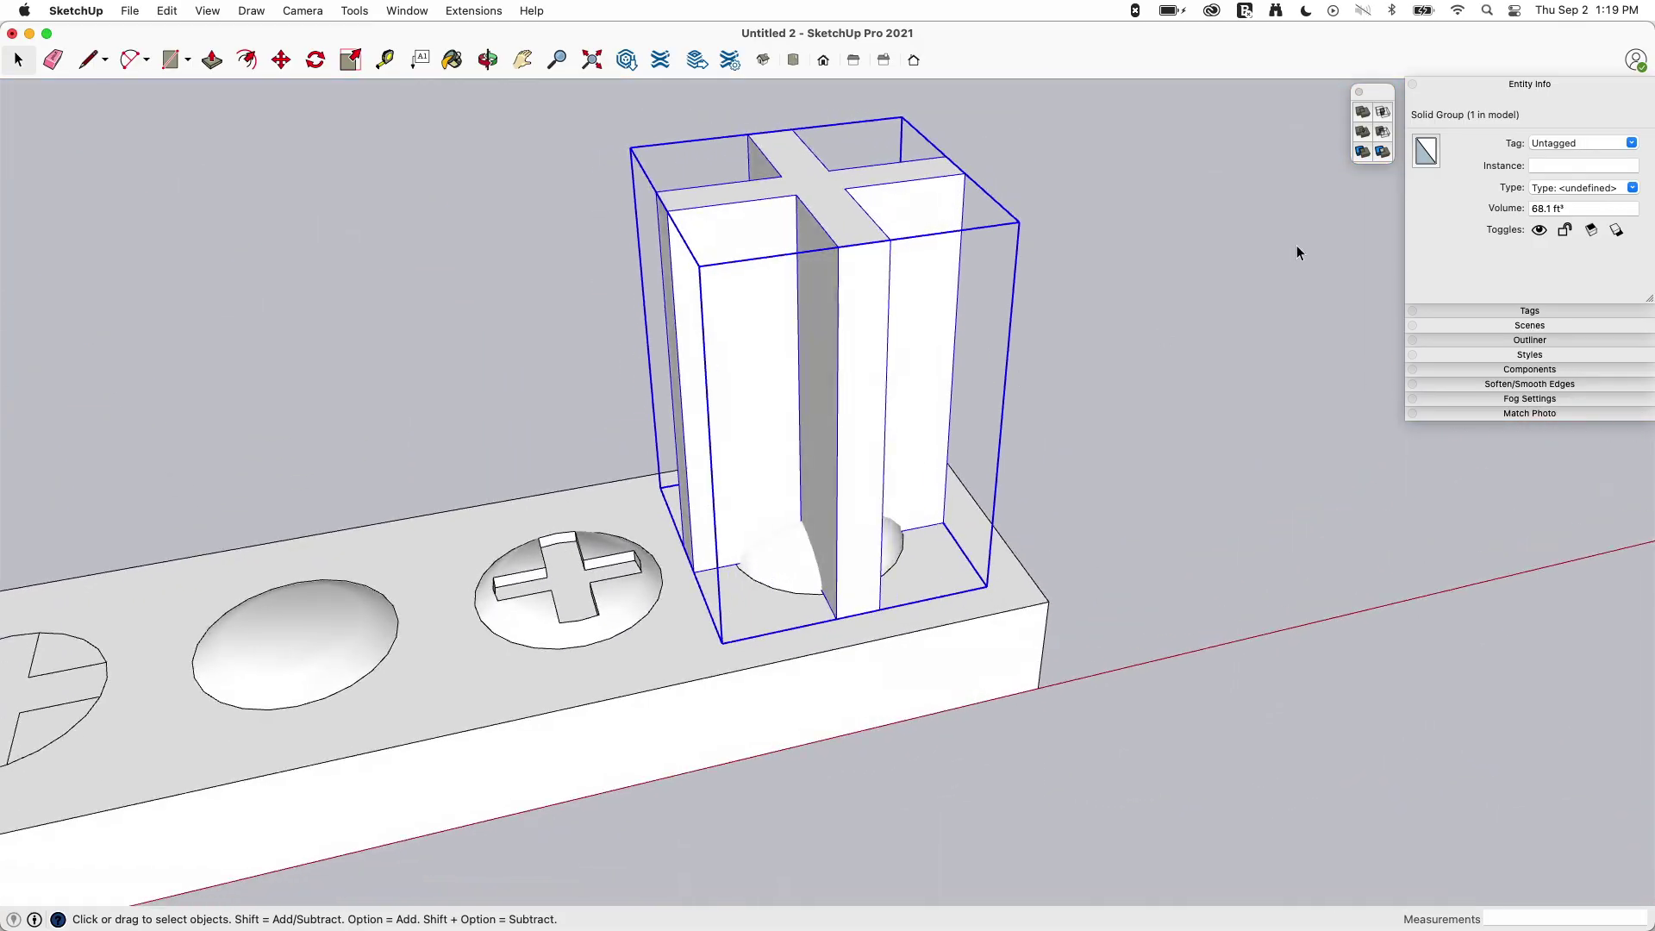
middle_click_drag(1296, 251, 1383, 71)
left_click(810, 562)
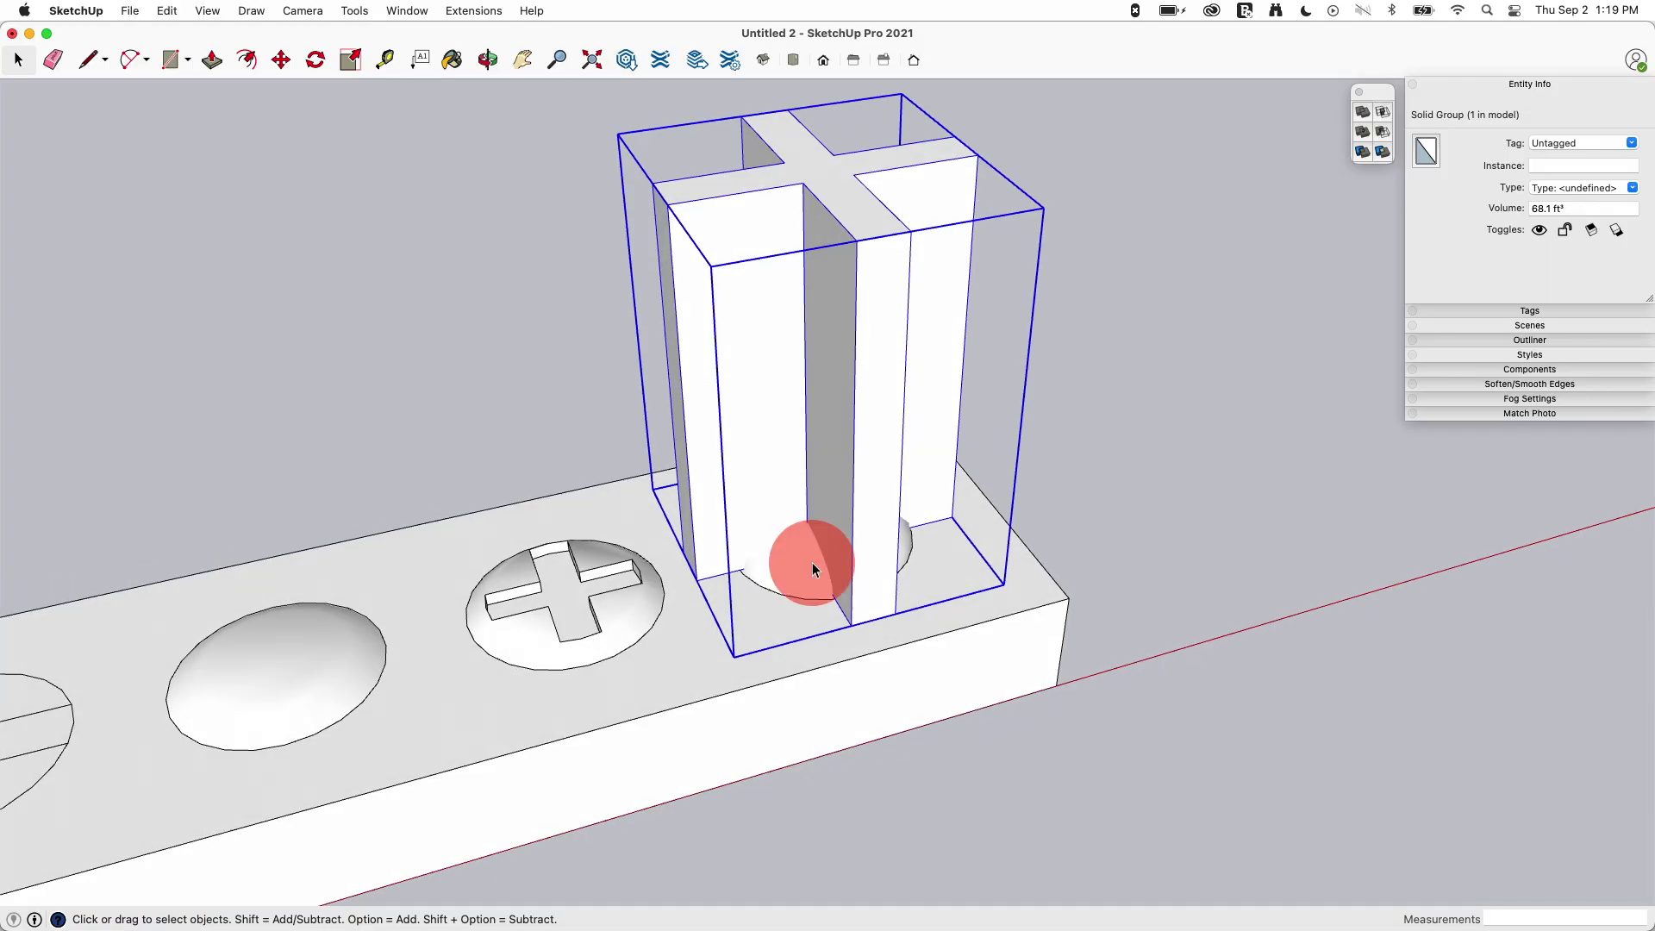
left_click(876, 425)
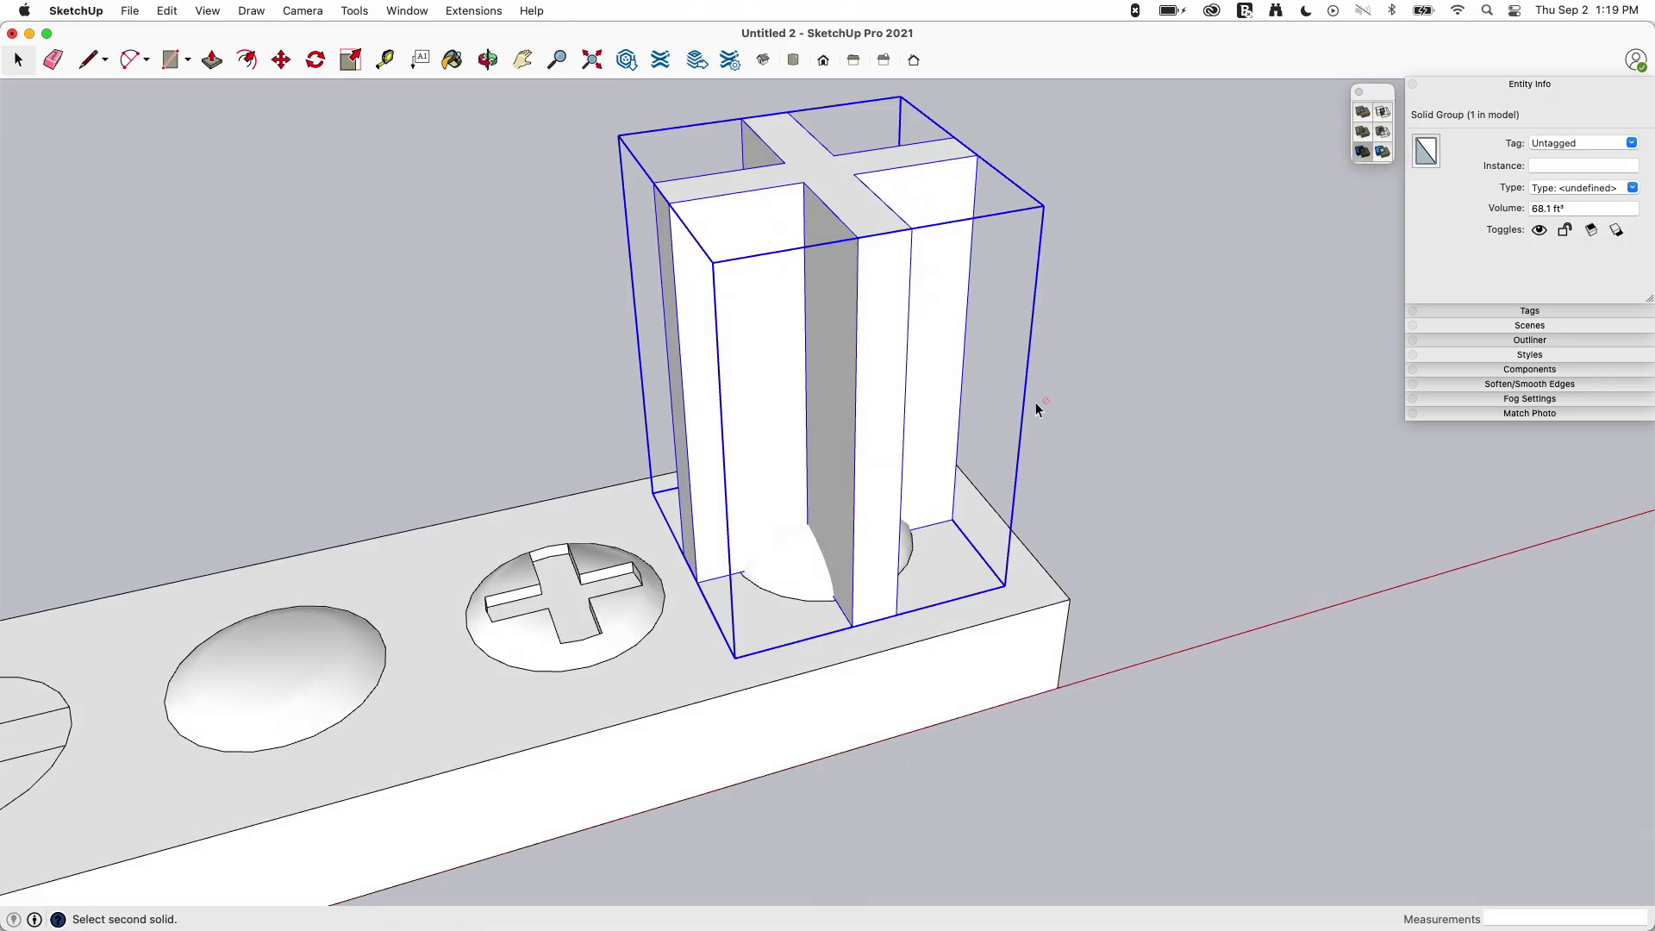
left_click(846, 681)
Step: Move the cross group away from the fifth screw head to the empty space beyond the block's end, and clear the selection
key("m")
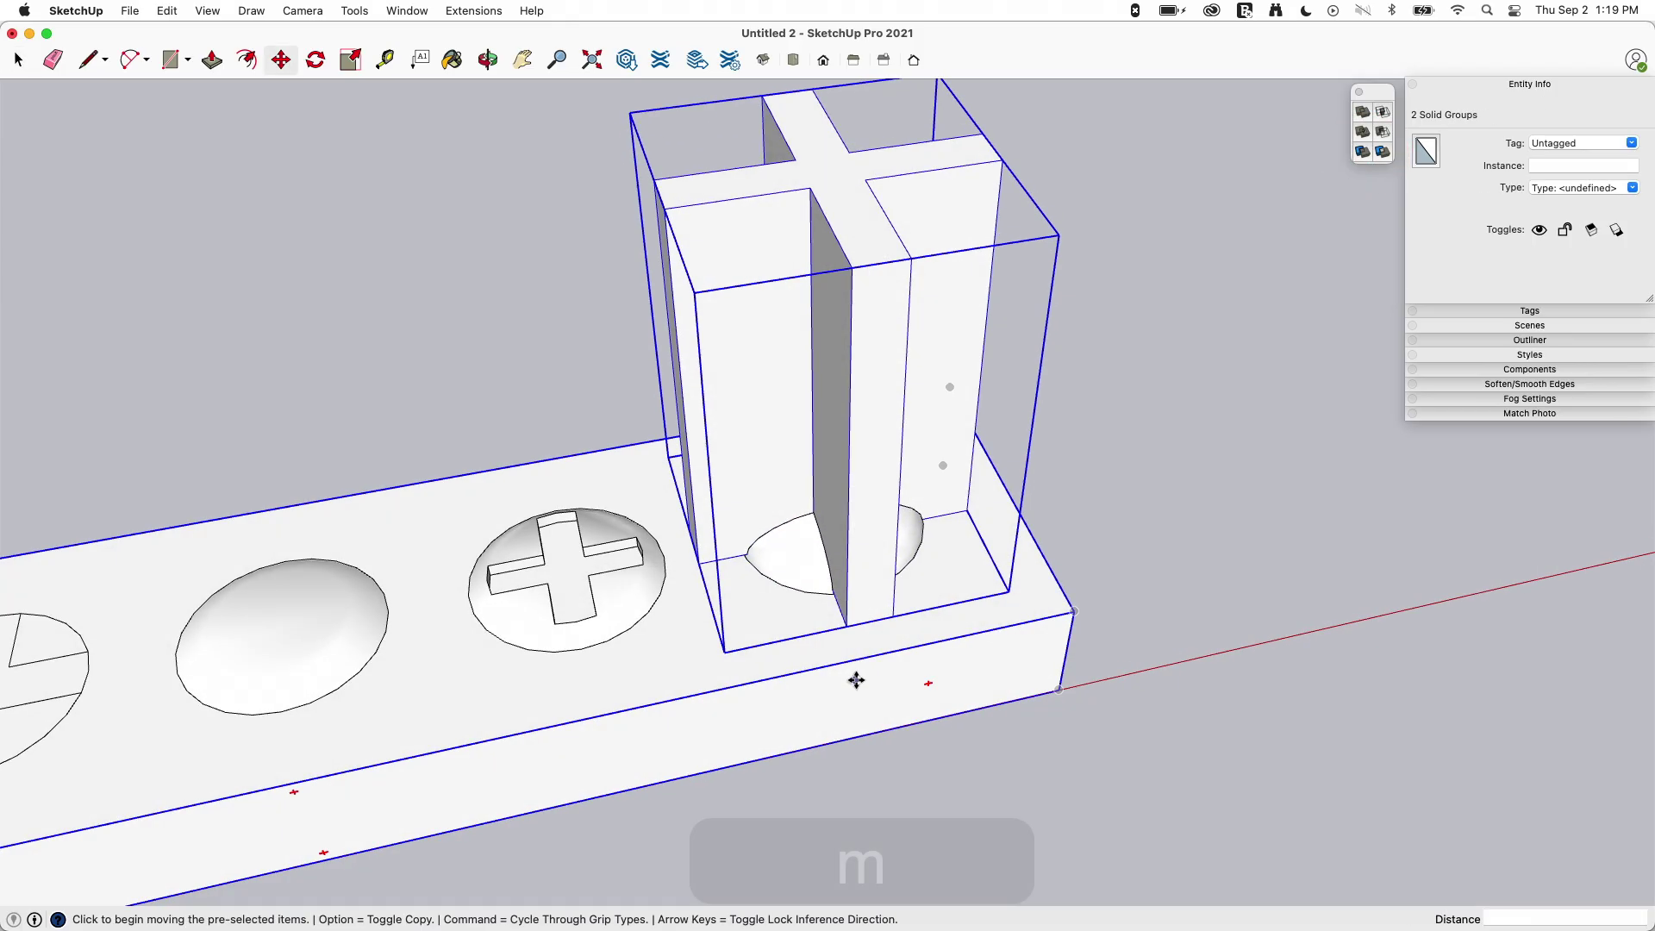
key("Escape")
left_click(879, 502)
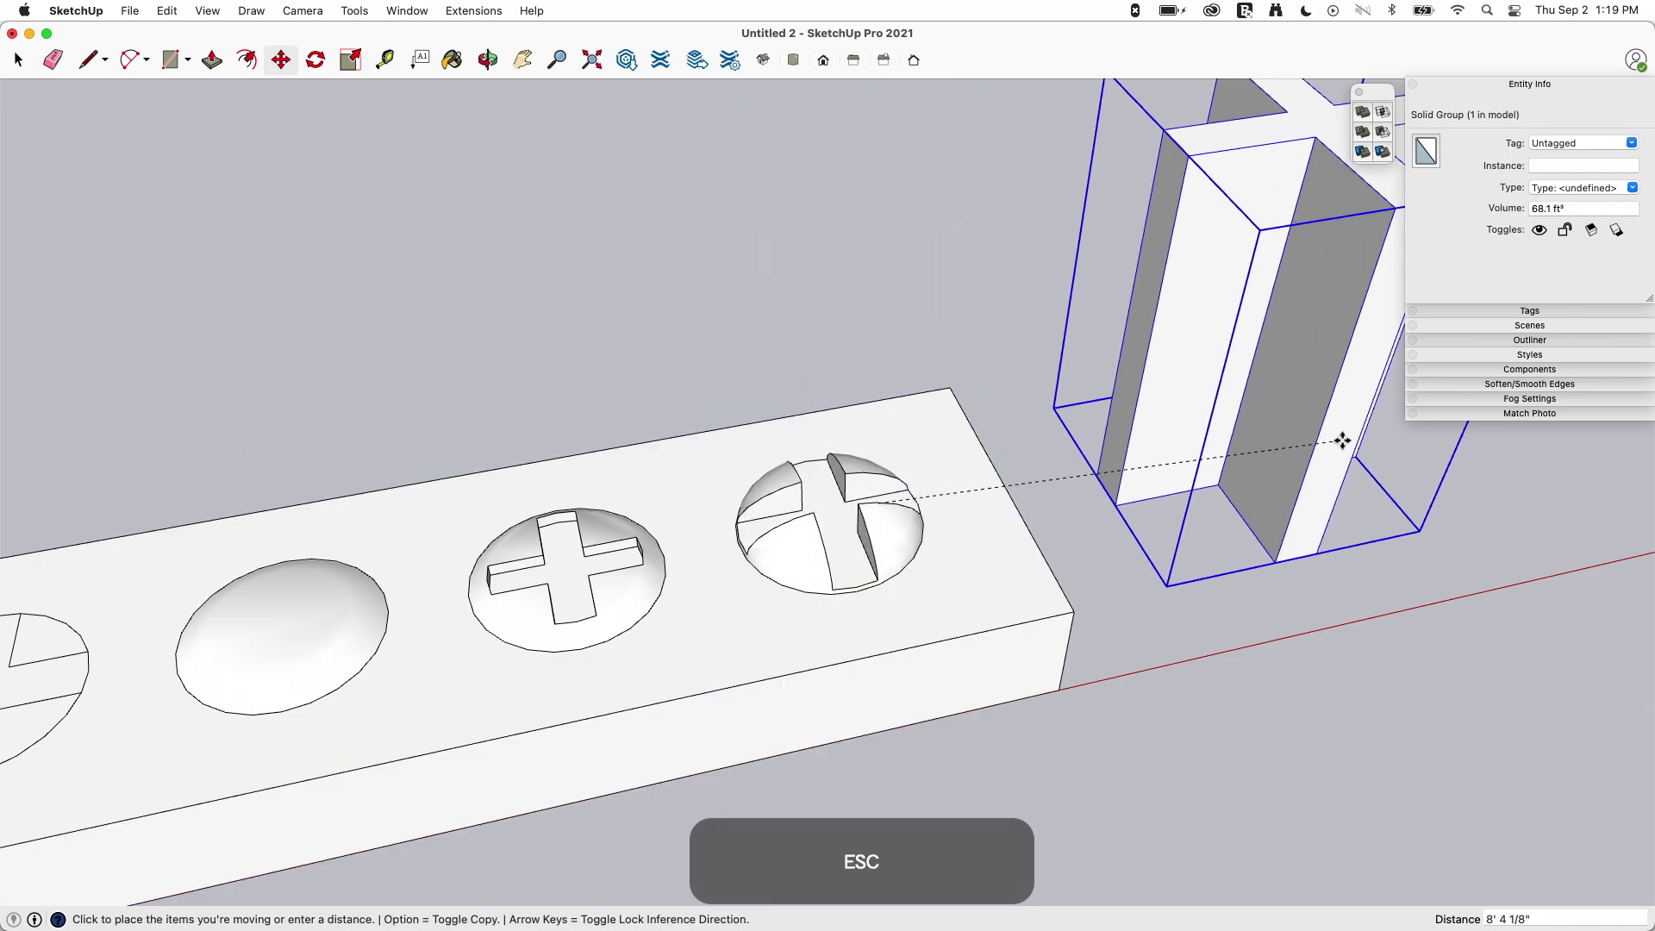
left_click(1363, 448)
key("space")
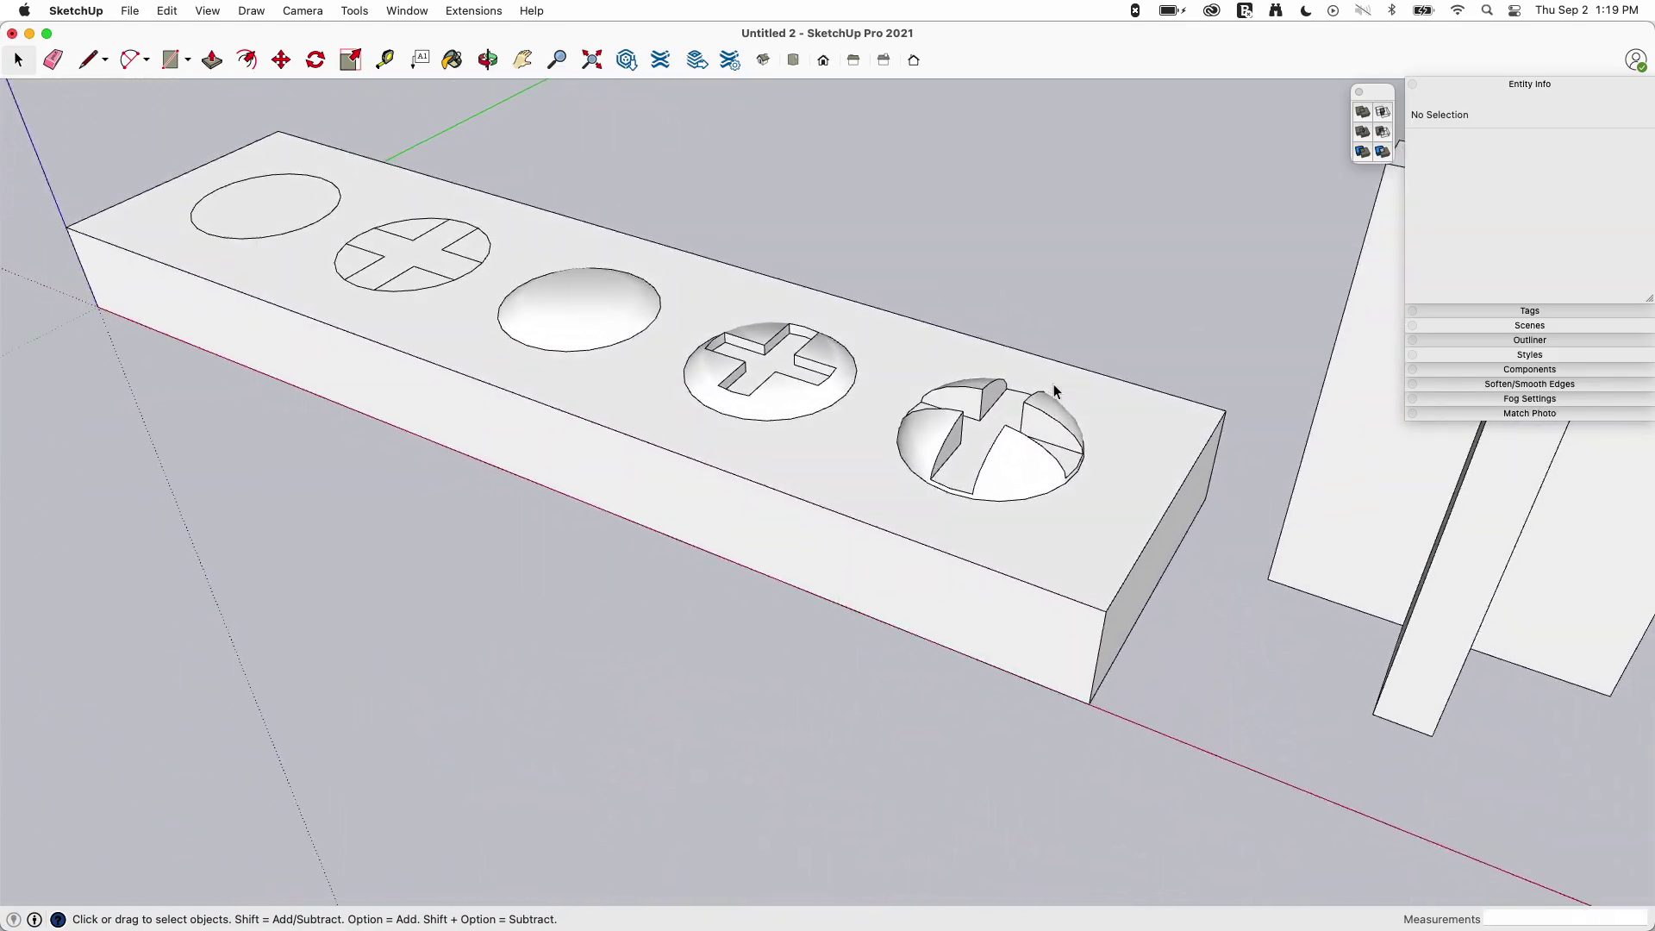
Step: Delete the cross group standing beyond the block's end
middle_click_drag(1098, 471, 1162, 645)
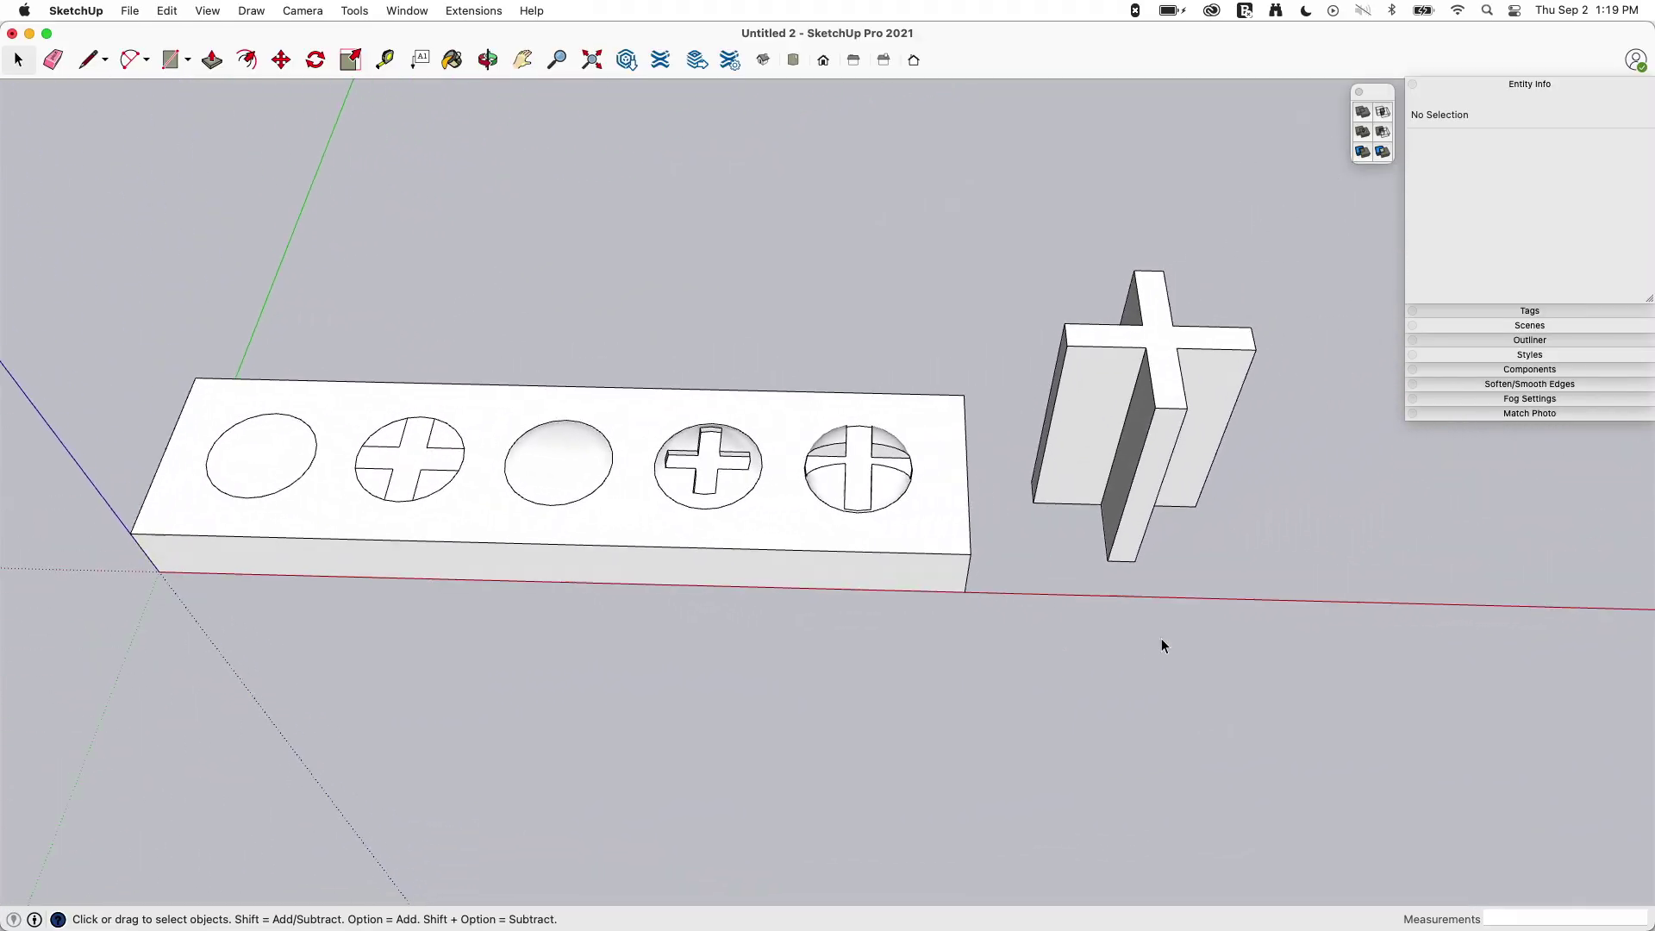
scroll(846, 565, "up", 6)
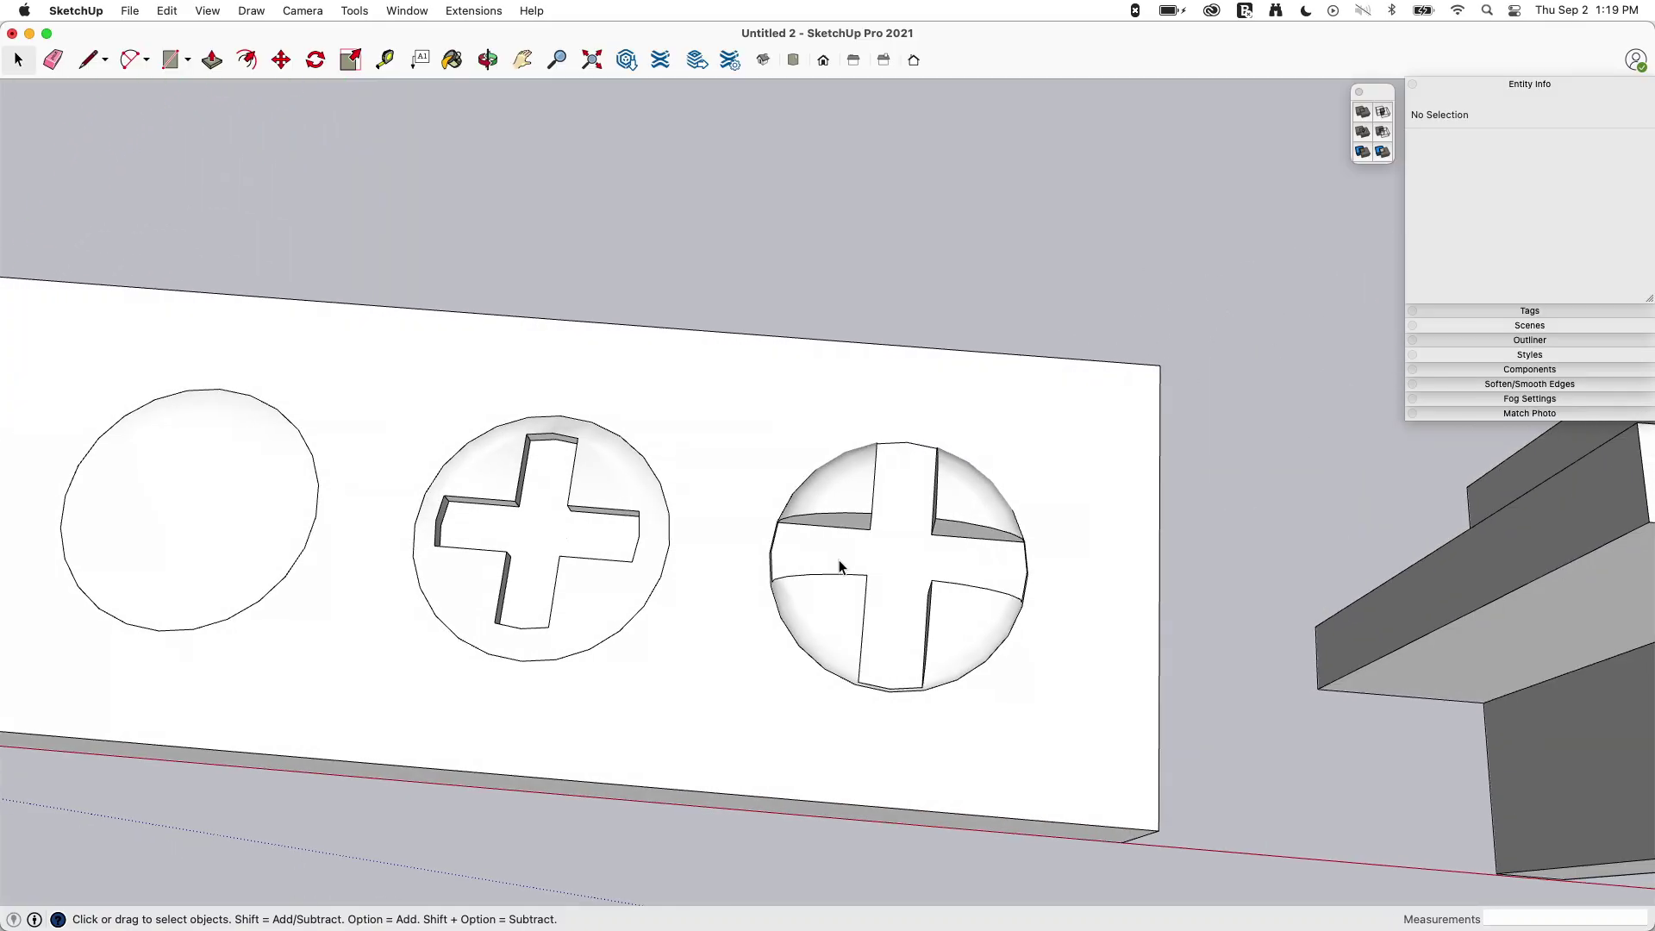
middle_click_drag(876, 579, 868, 464)
scroll(875, 427, "down", 6)
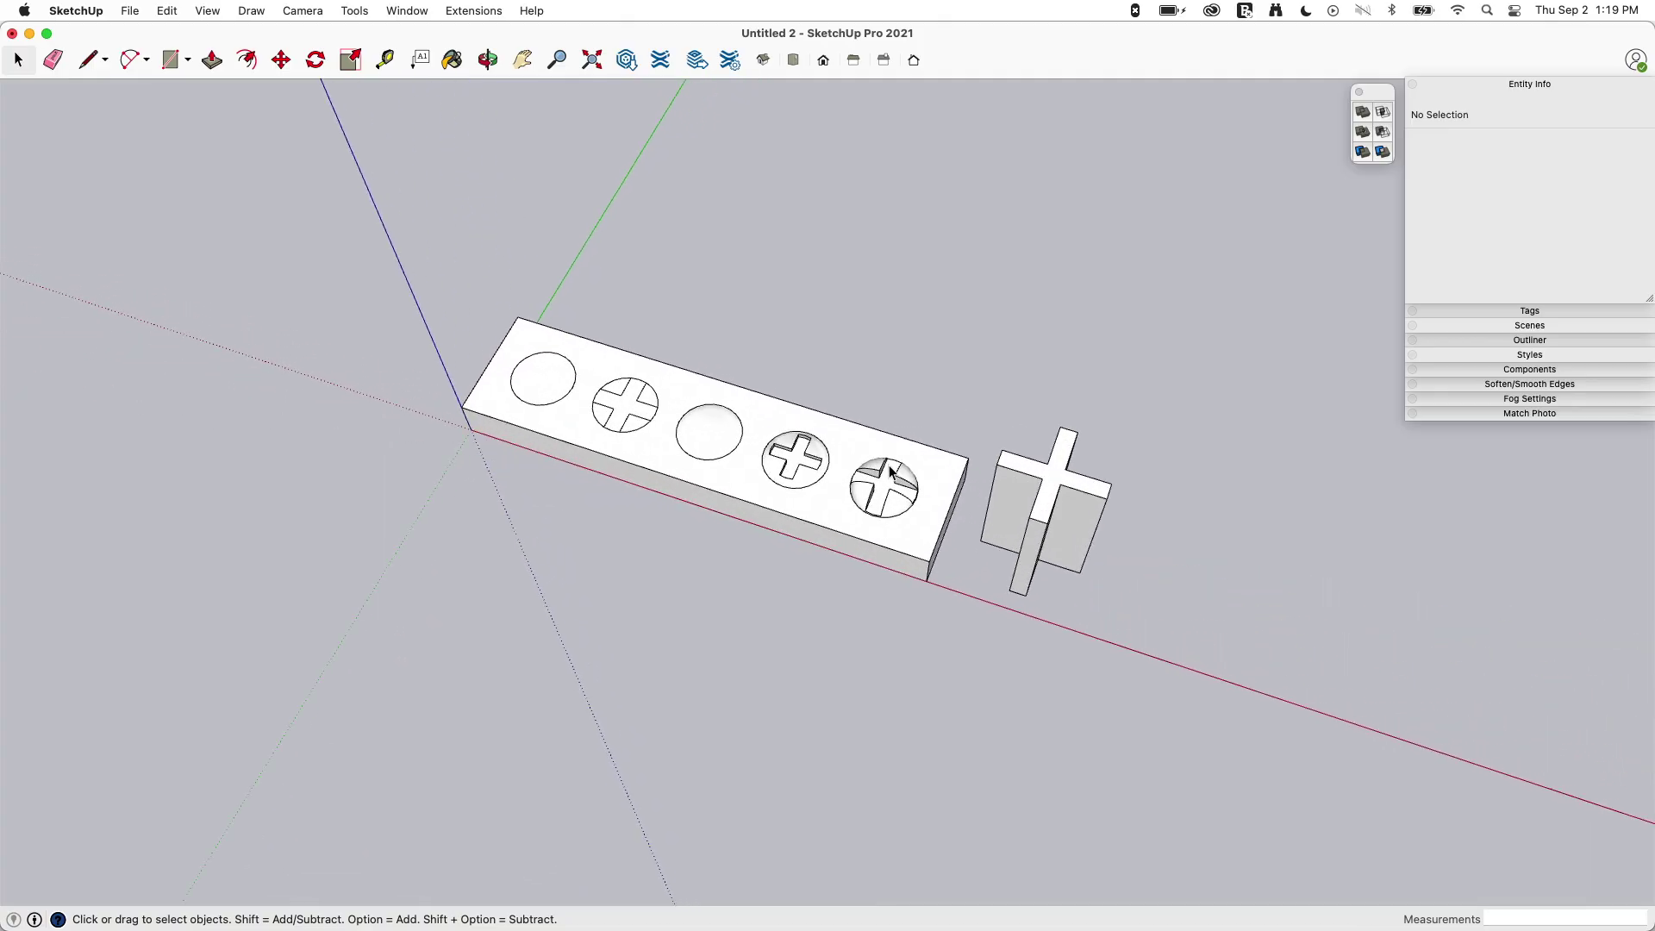
scroll(879, 470, "up", 10)
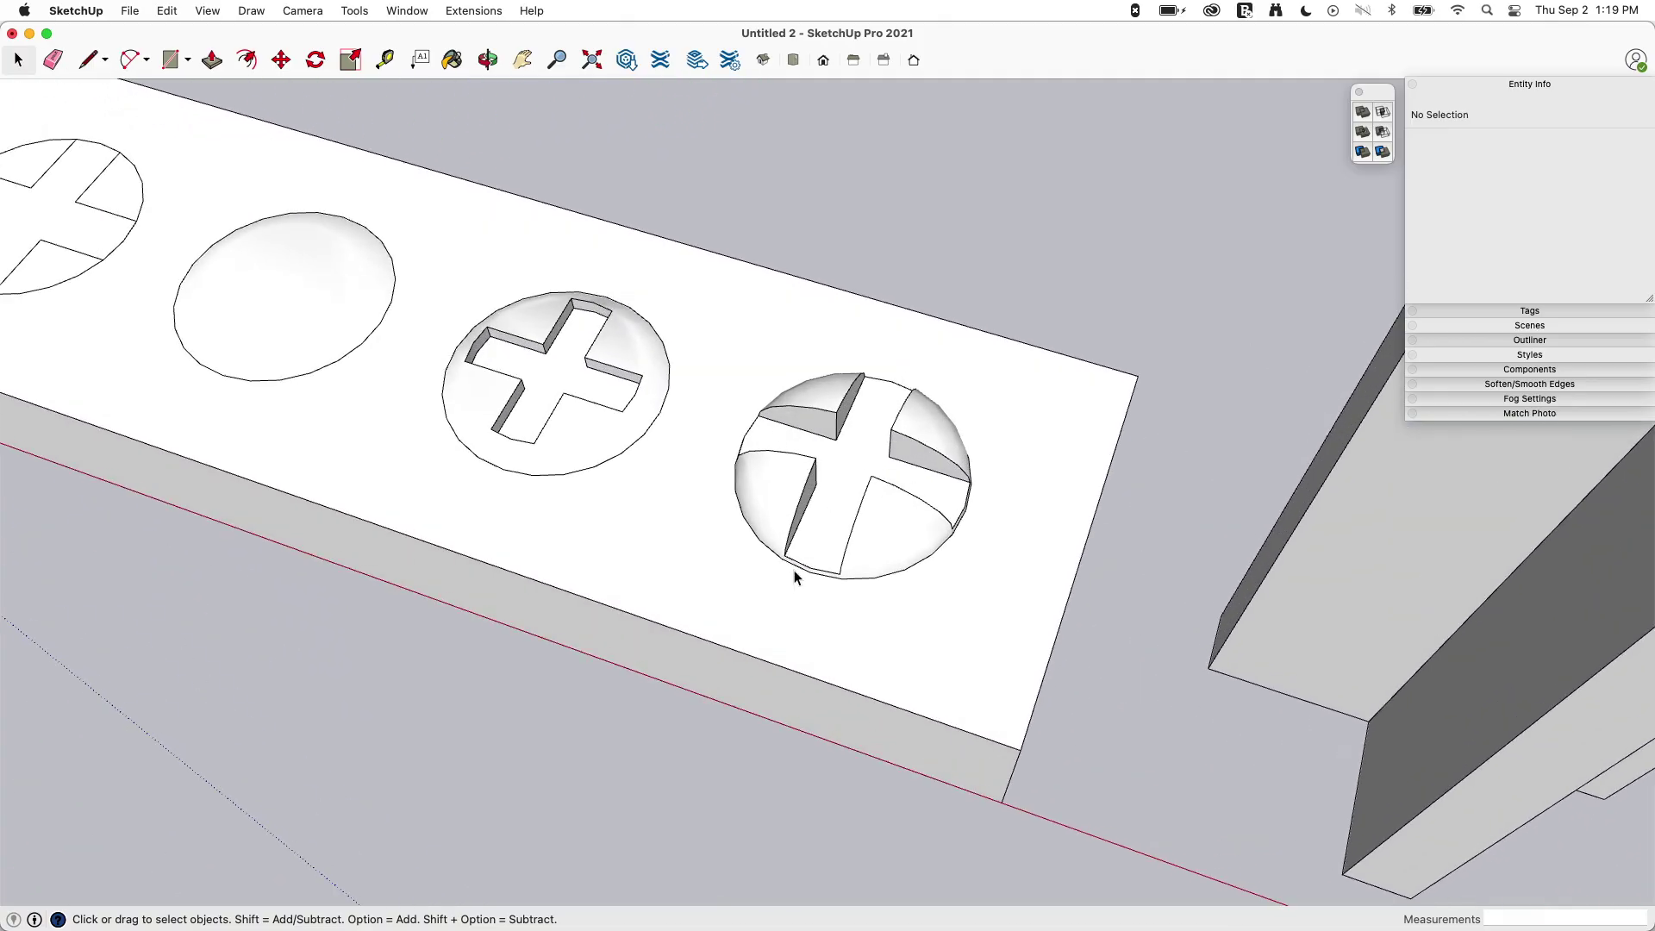
scroll(794, 570, "down", 10)
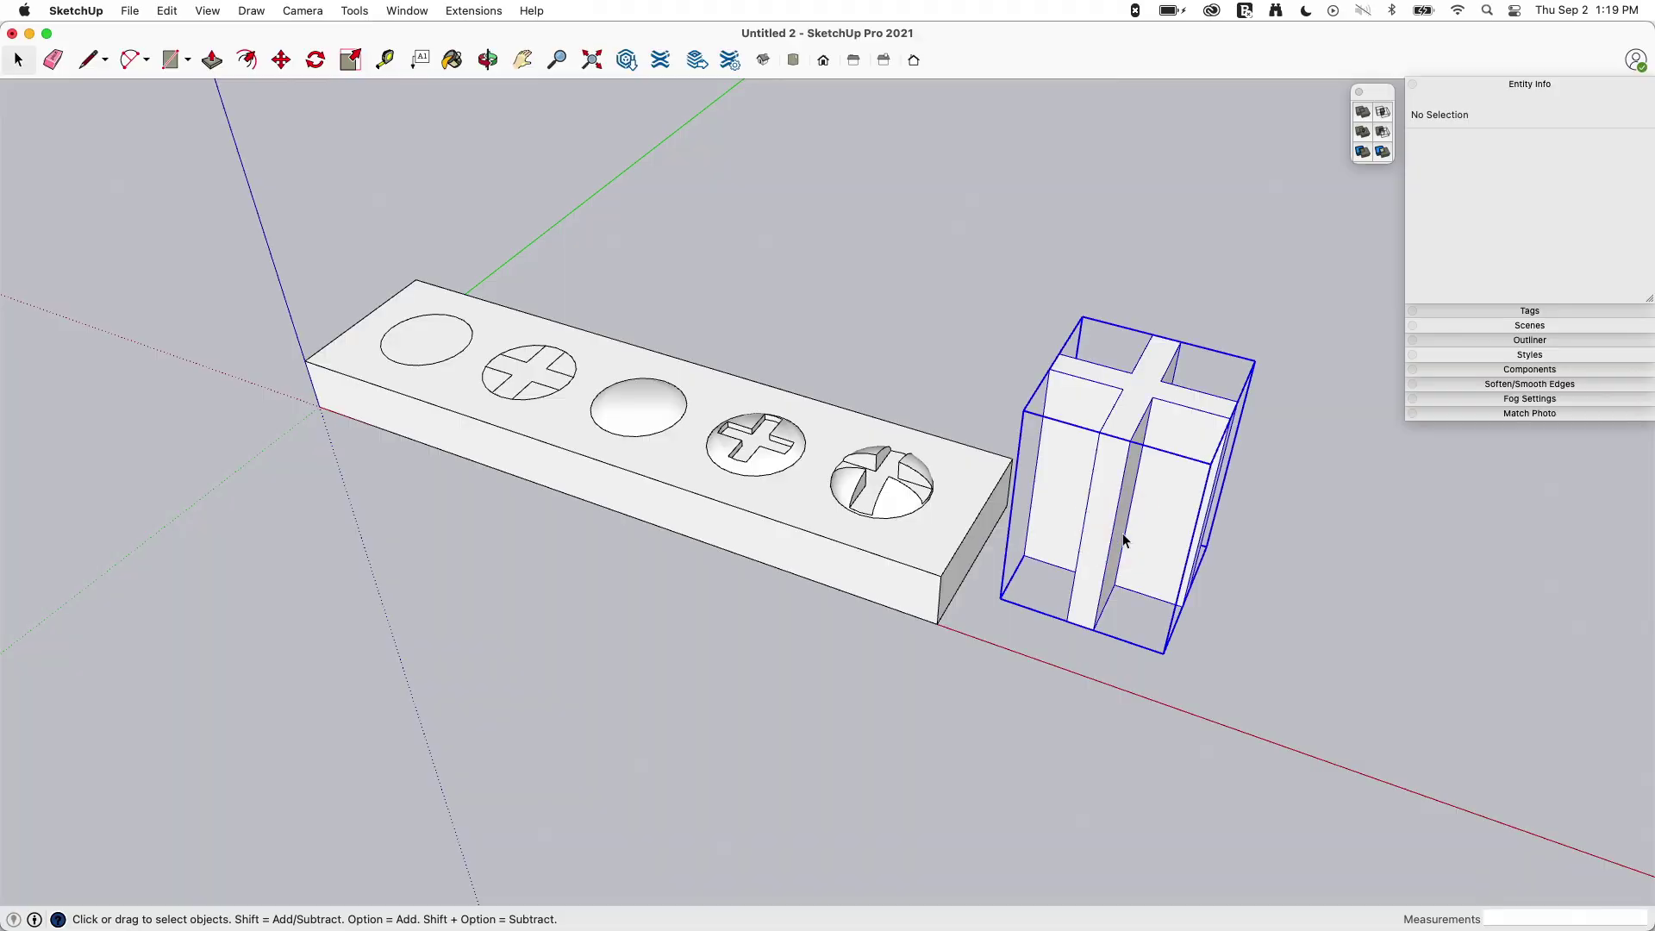
left_click(1126, 529)
key("BackSpace")
Step: Select the screw heads one at a time from the fifth back to the first to compare their levels of detail
scroll(1207, 449, "up", 5)
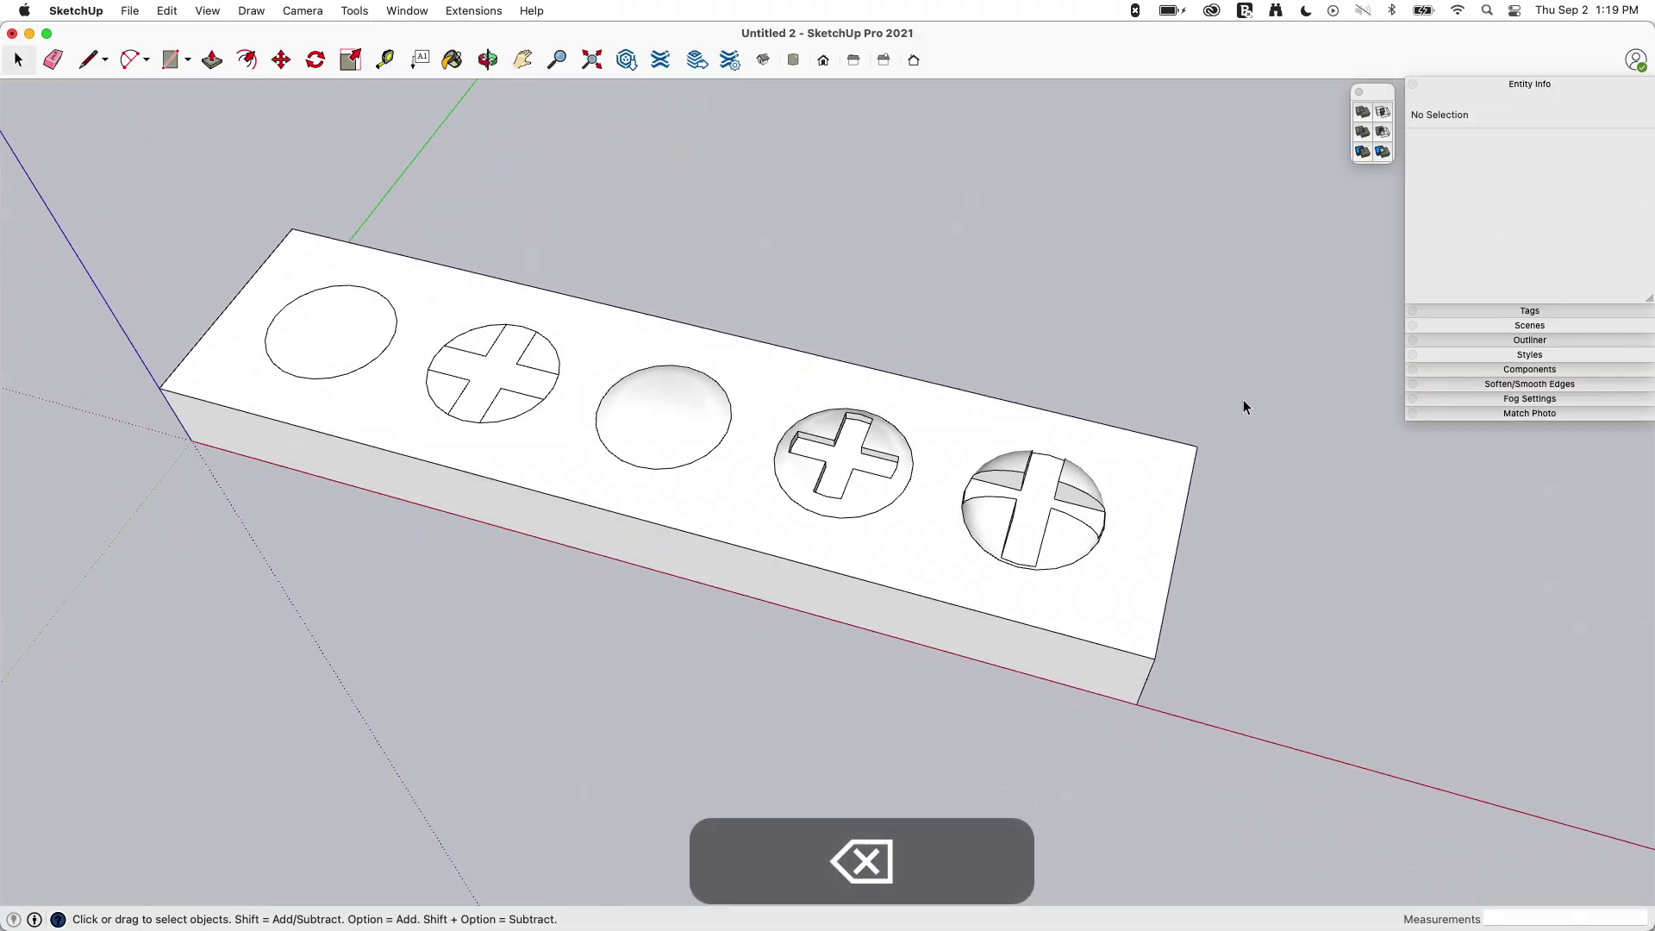
middle_click_drag(1243, 400, 267, 276)
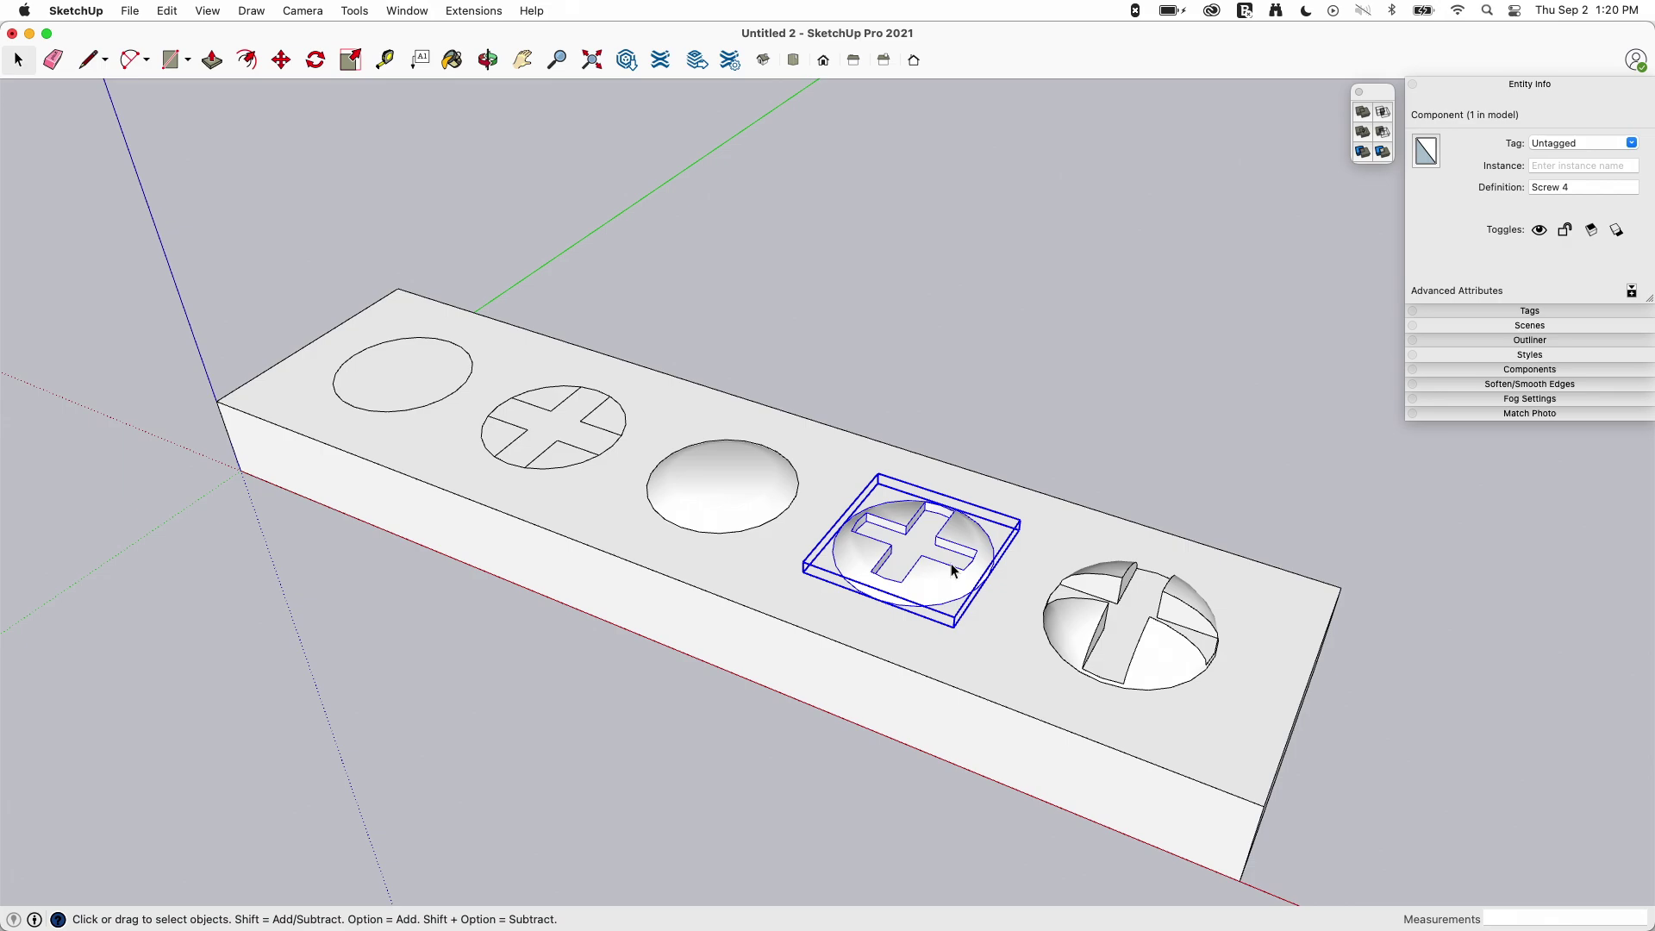
left_click(1166, 624)
middle_click_drag(1165, 624, 990, 572)
scroll(1135, 560, "up", 1)
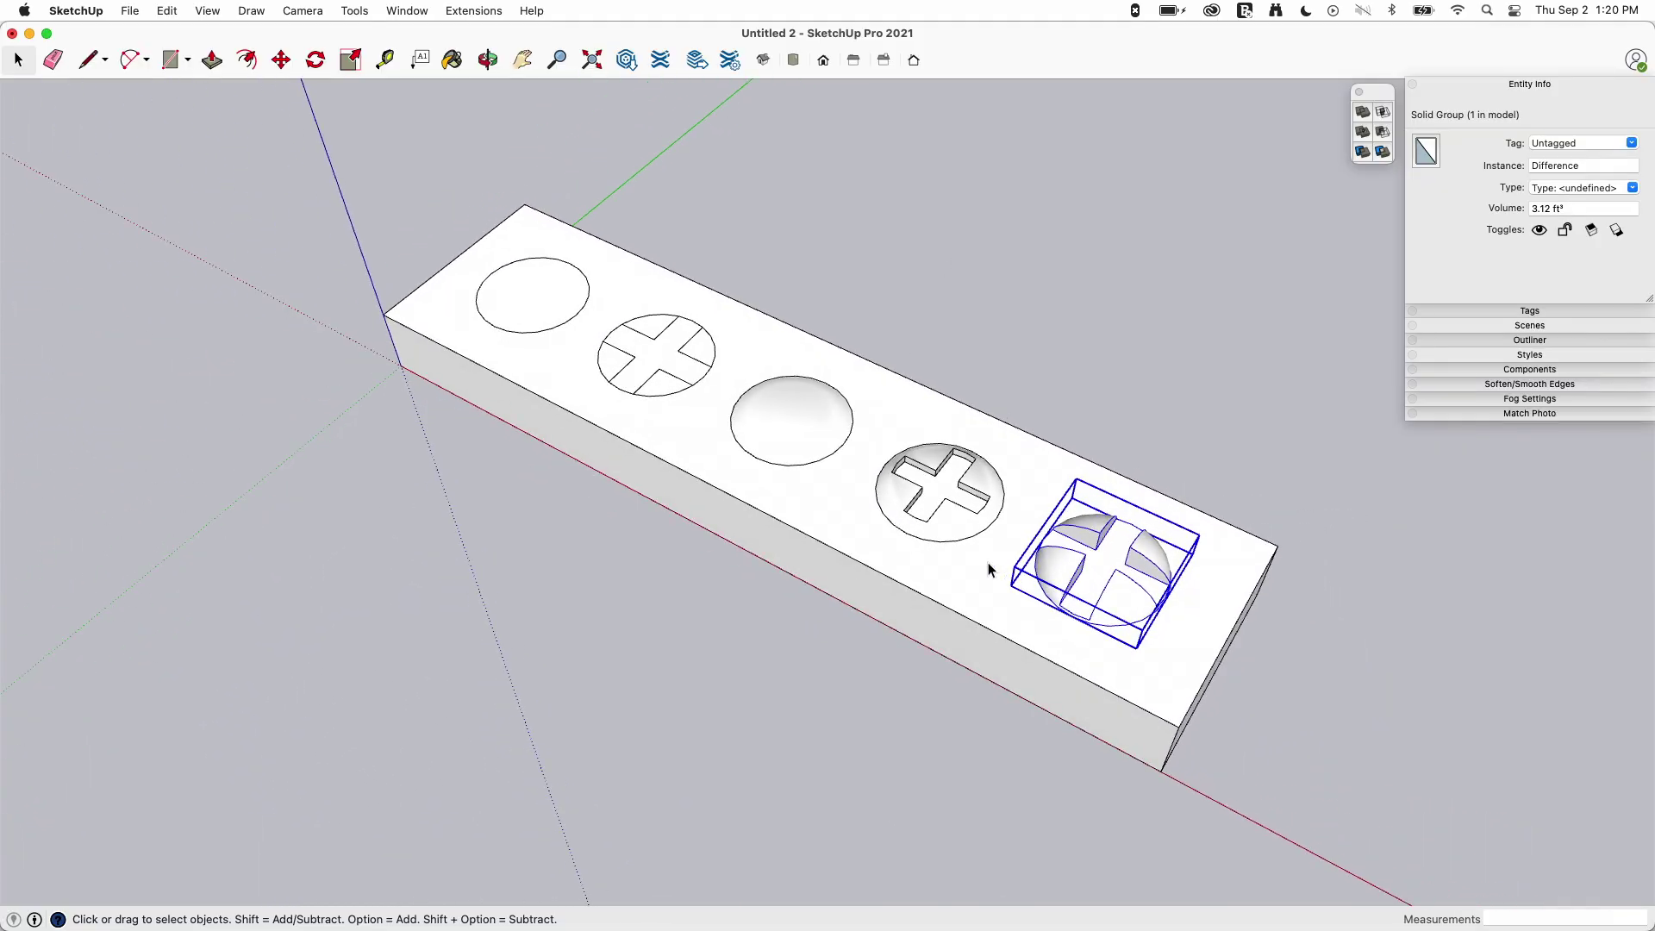
left_click(915, 487)
left_click(786, 404)
left_click(636, 364)
left_click(529, 301)
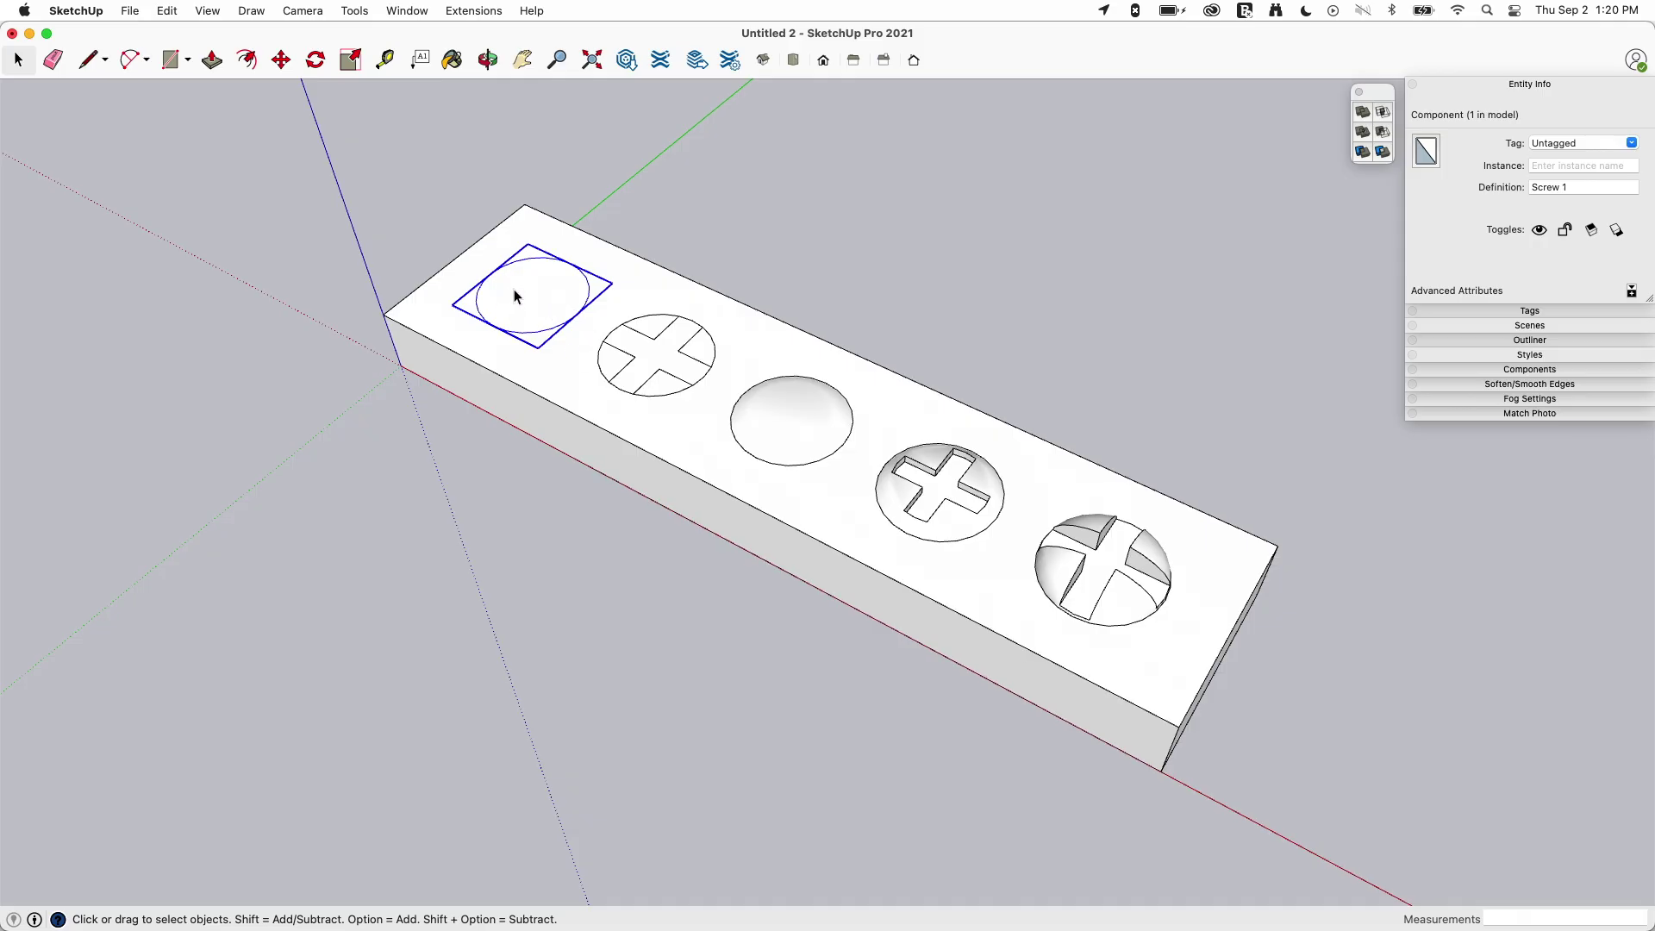
mouse_move(514, 288)
middle_mouse_down()
mouse_move(545, 446)
mouse_move(526, 286)
middle_mouse_up()
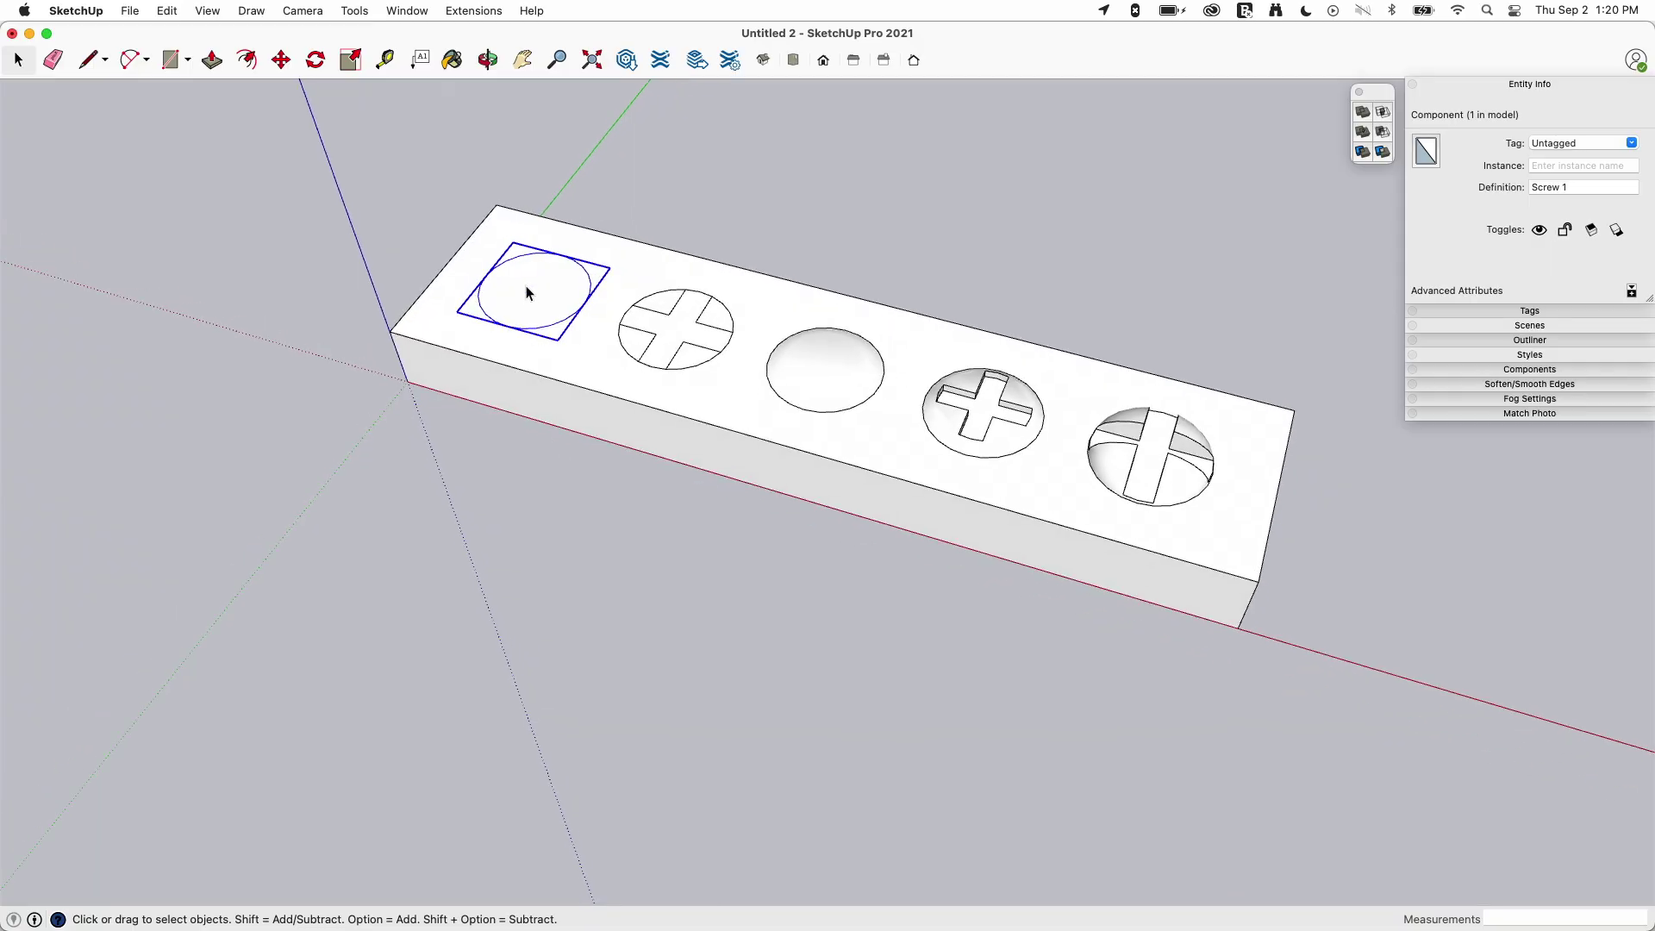
middle_click_drag(603, 173, 1288, 526)
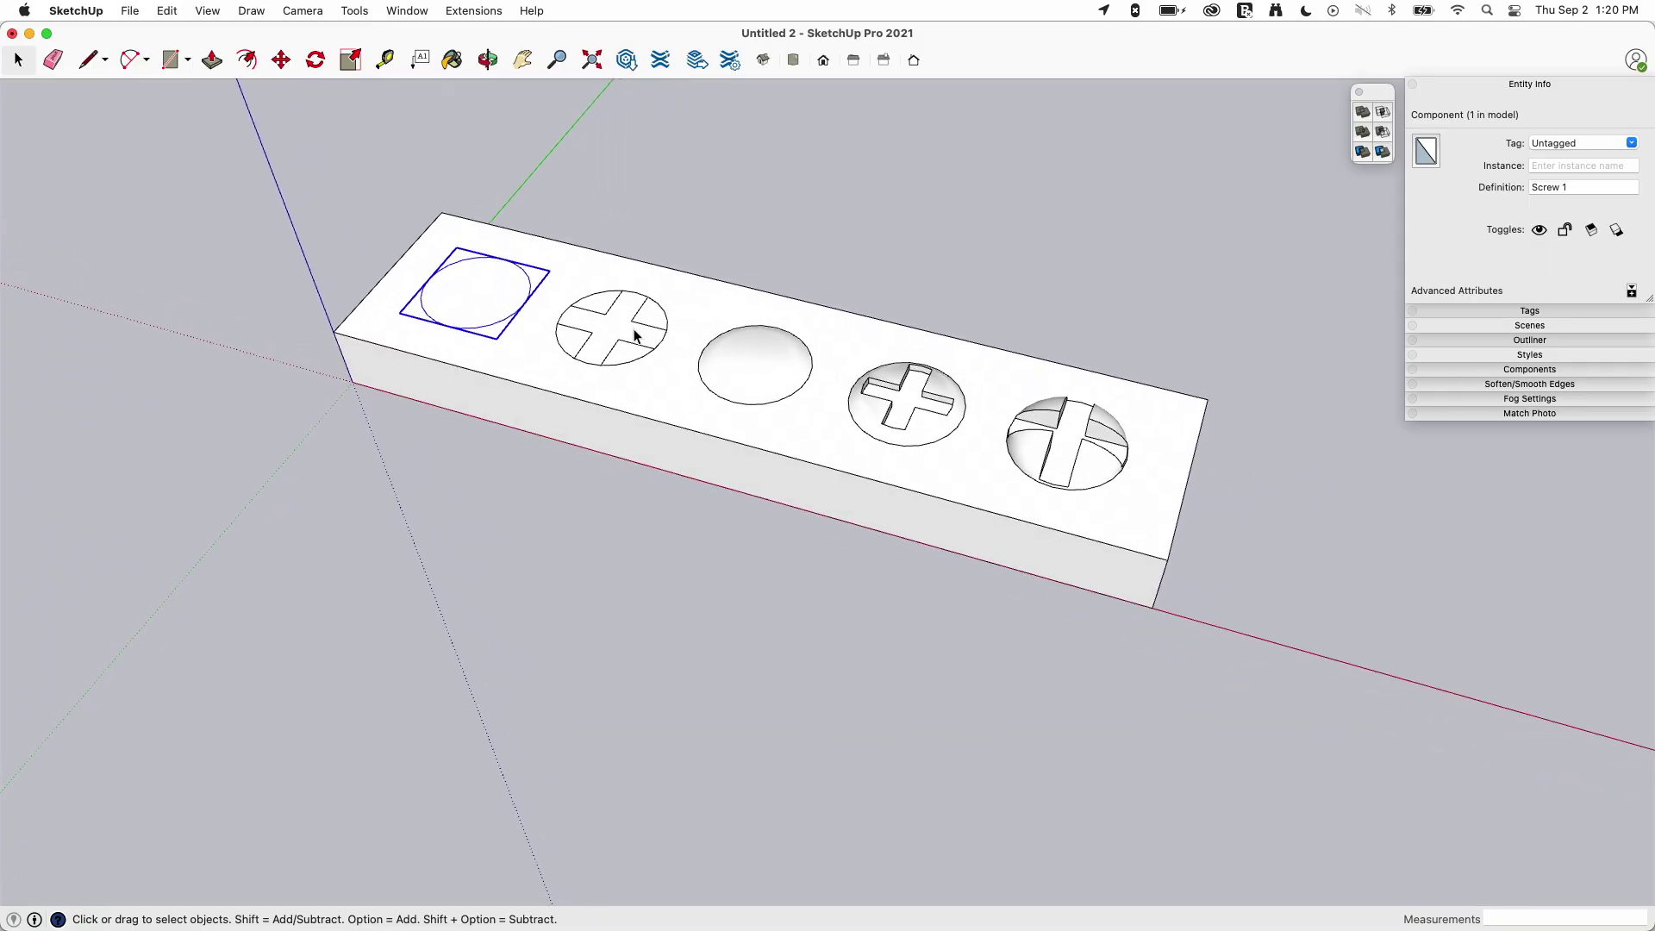
Step: Open each screw head from first to fifth, select all its geometry to check the entity count, and leave editing
left_click(471, 296)
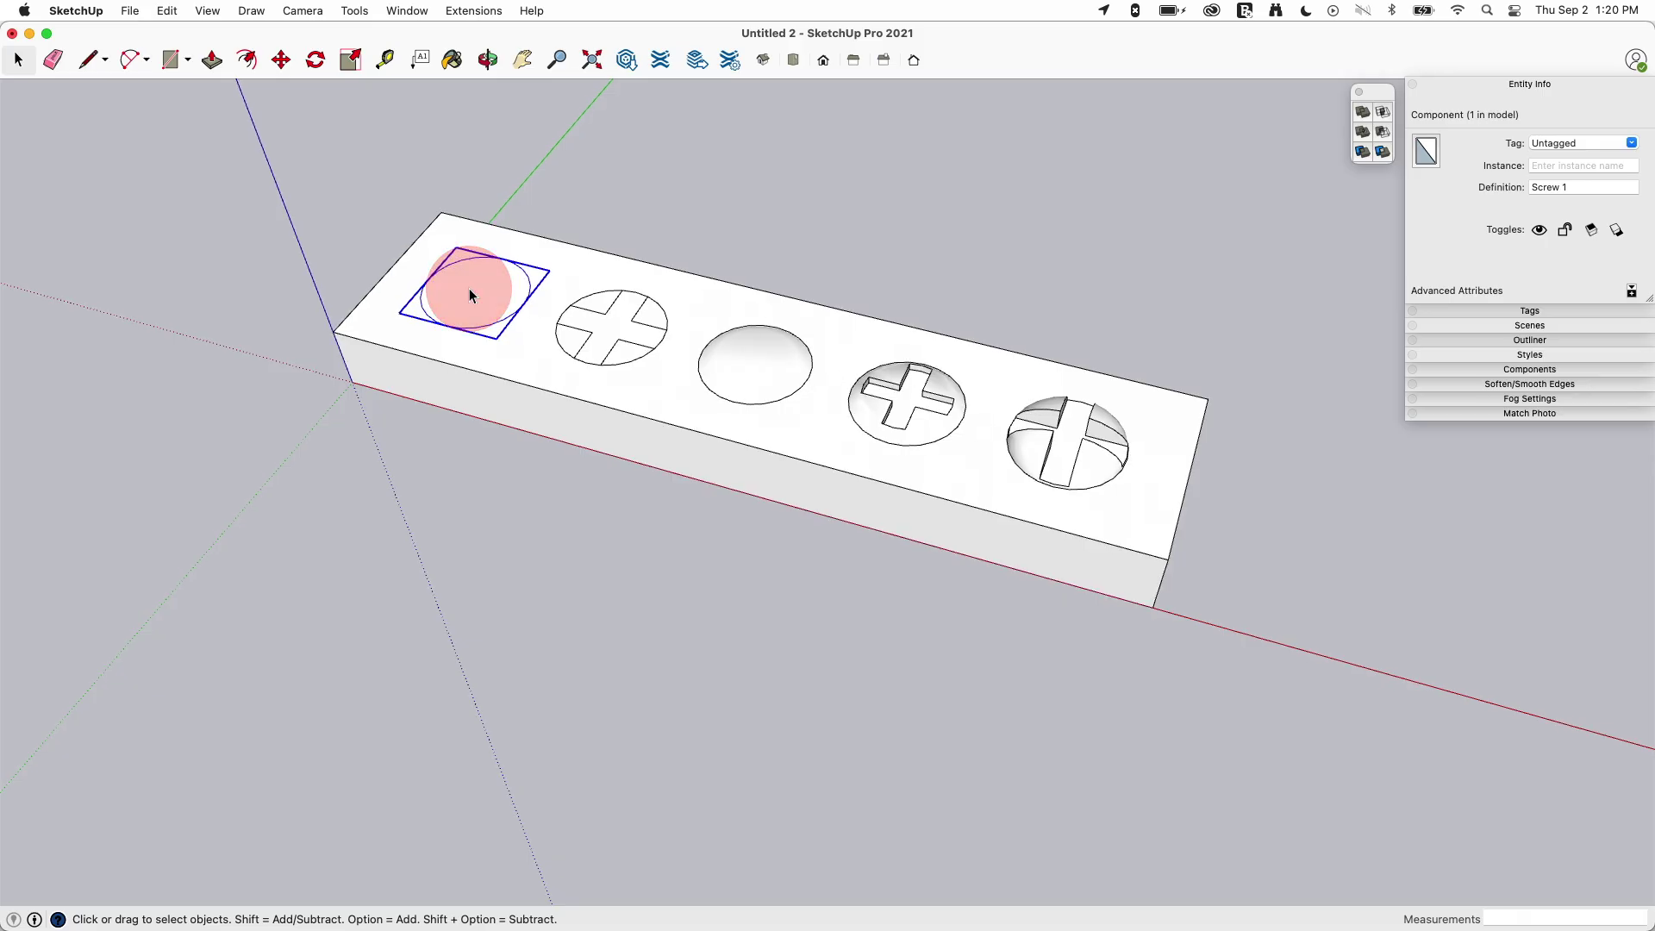
double_click(472, 295)
double_click(481, 285)
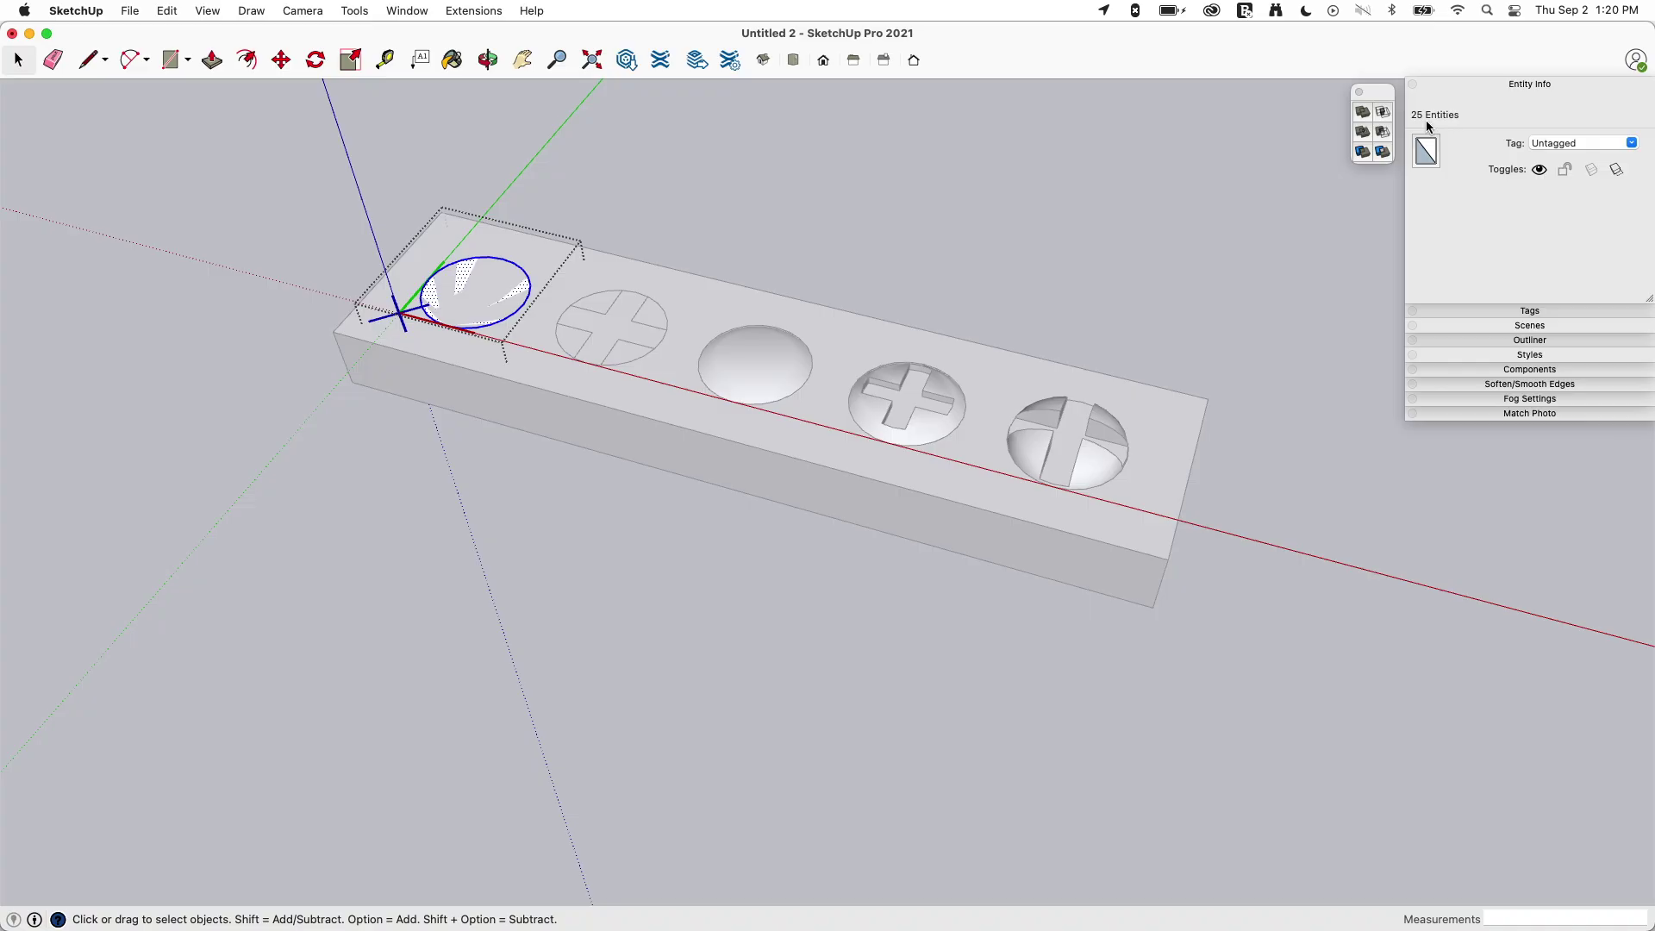
triple_click(610, 339)
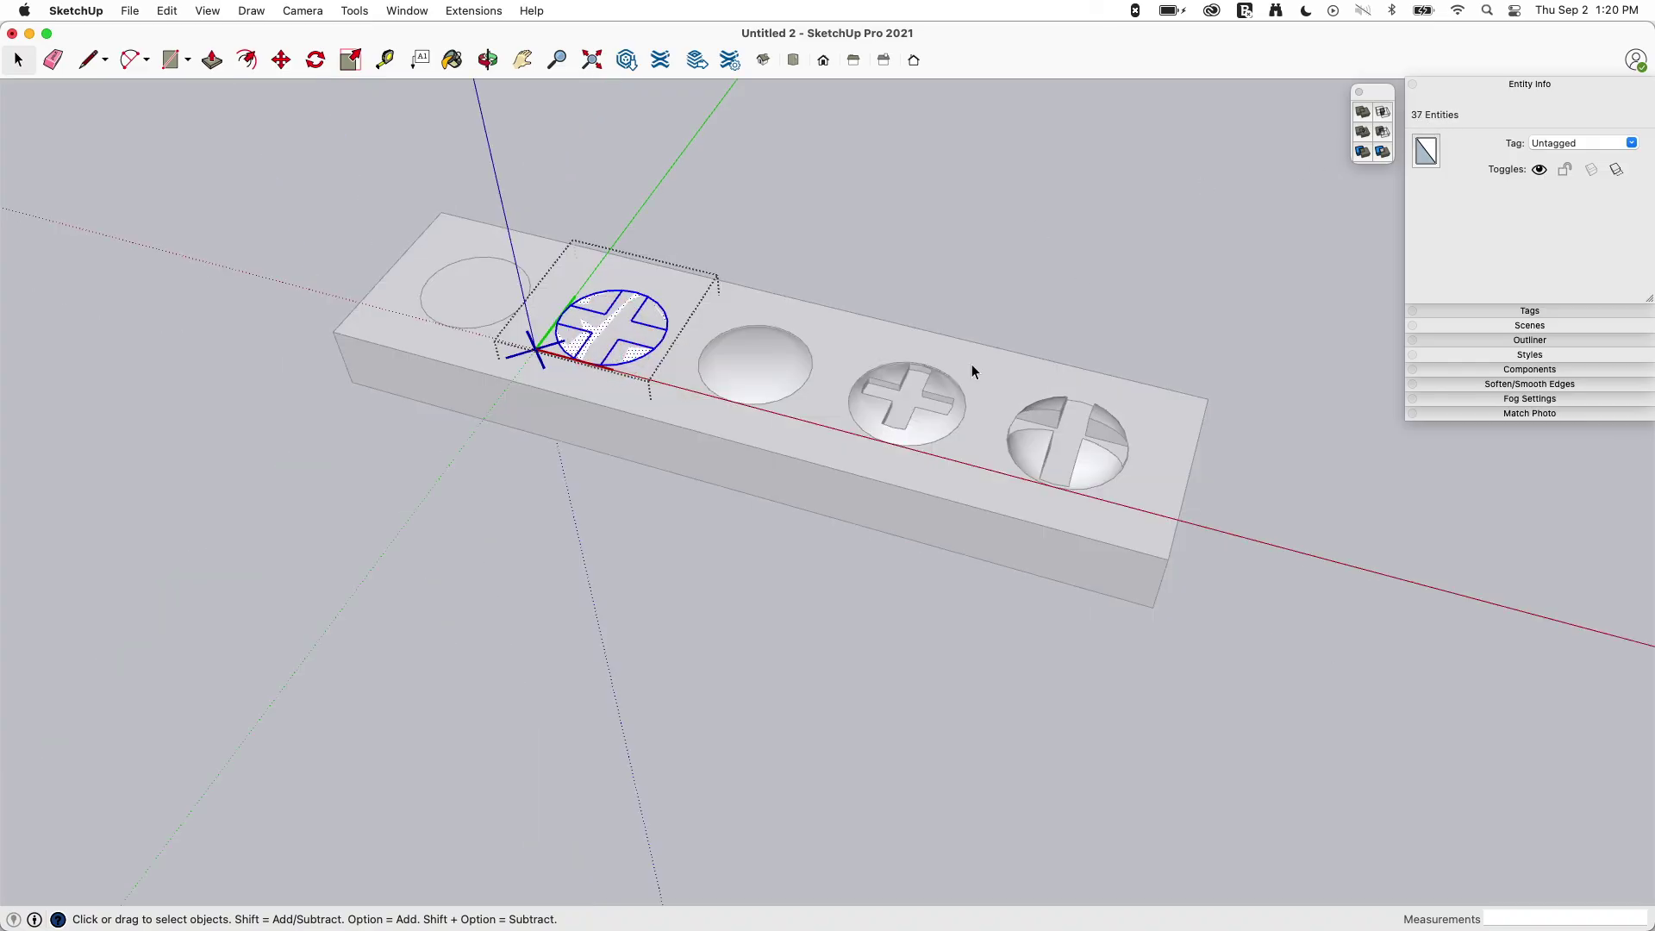
double_click(757, 360)
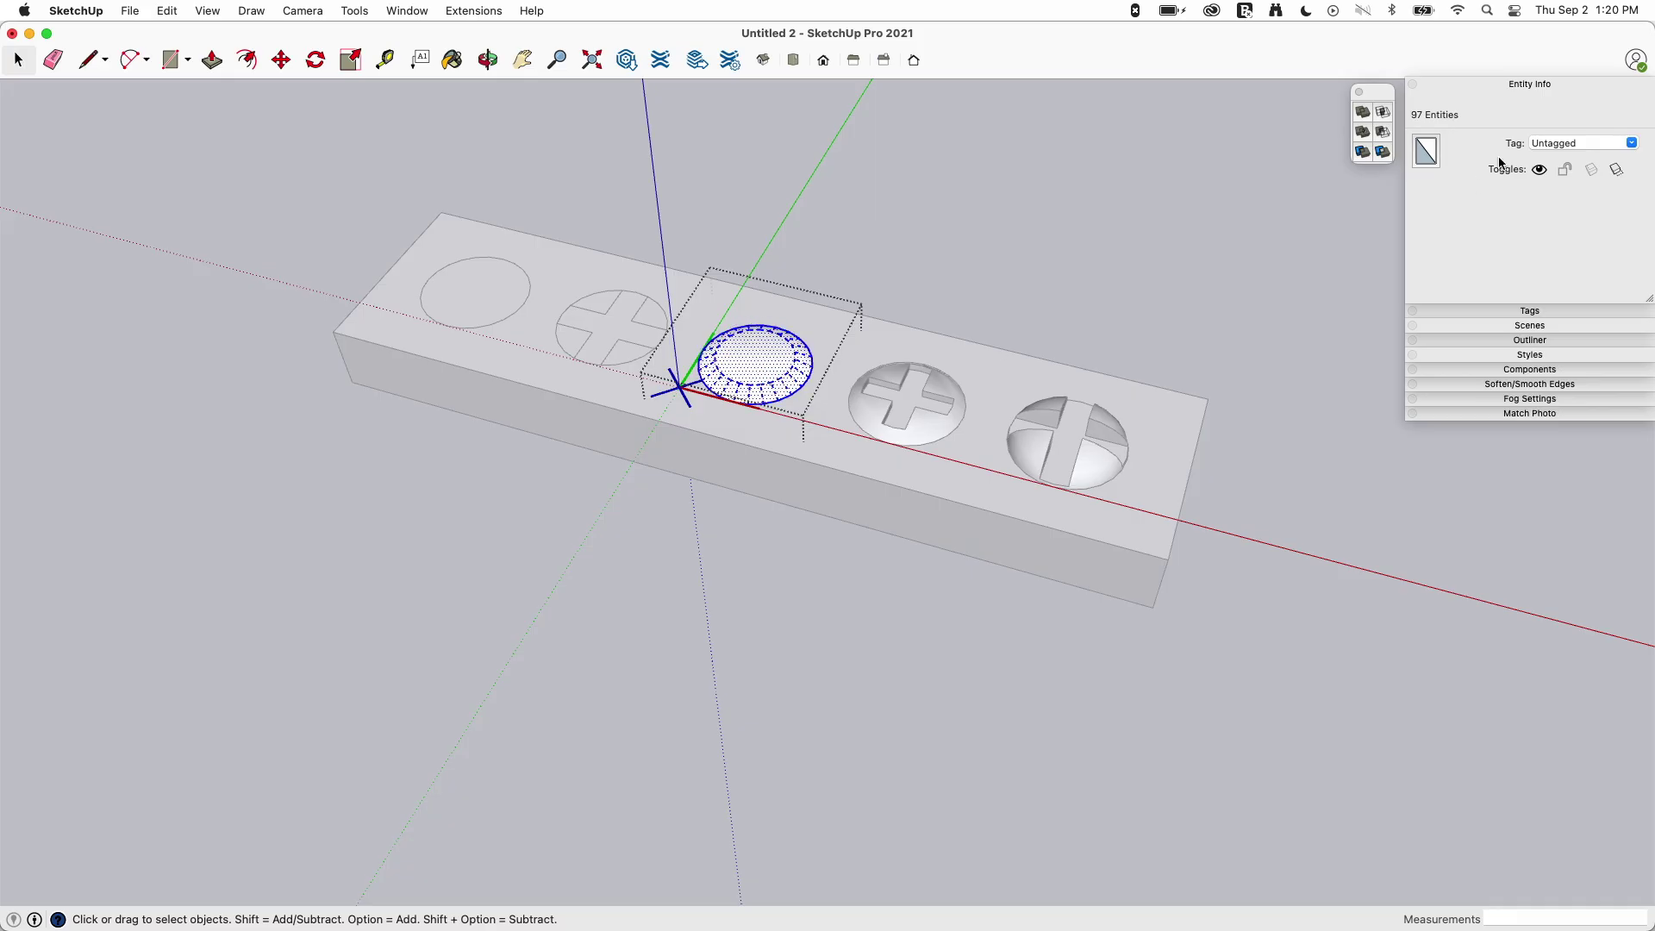
double_click(892, 381)
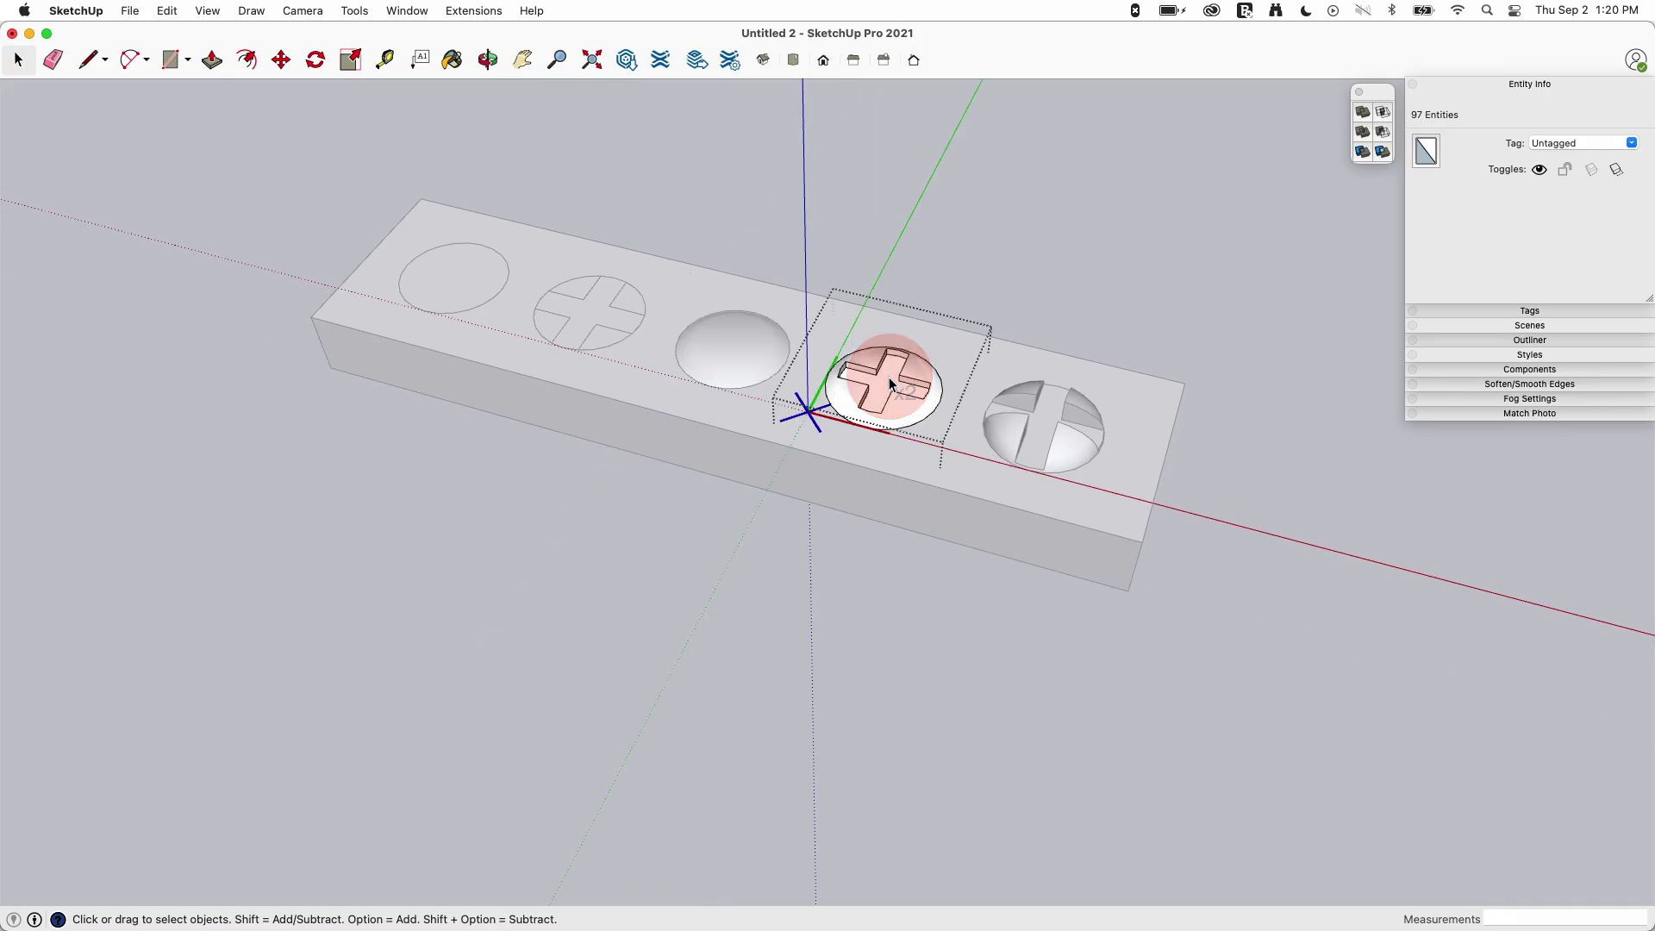
triple_click(892, 384)
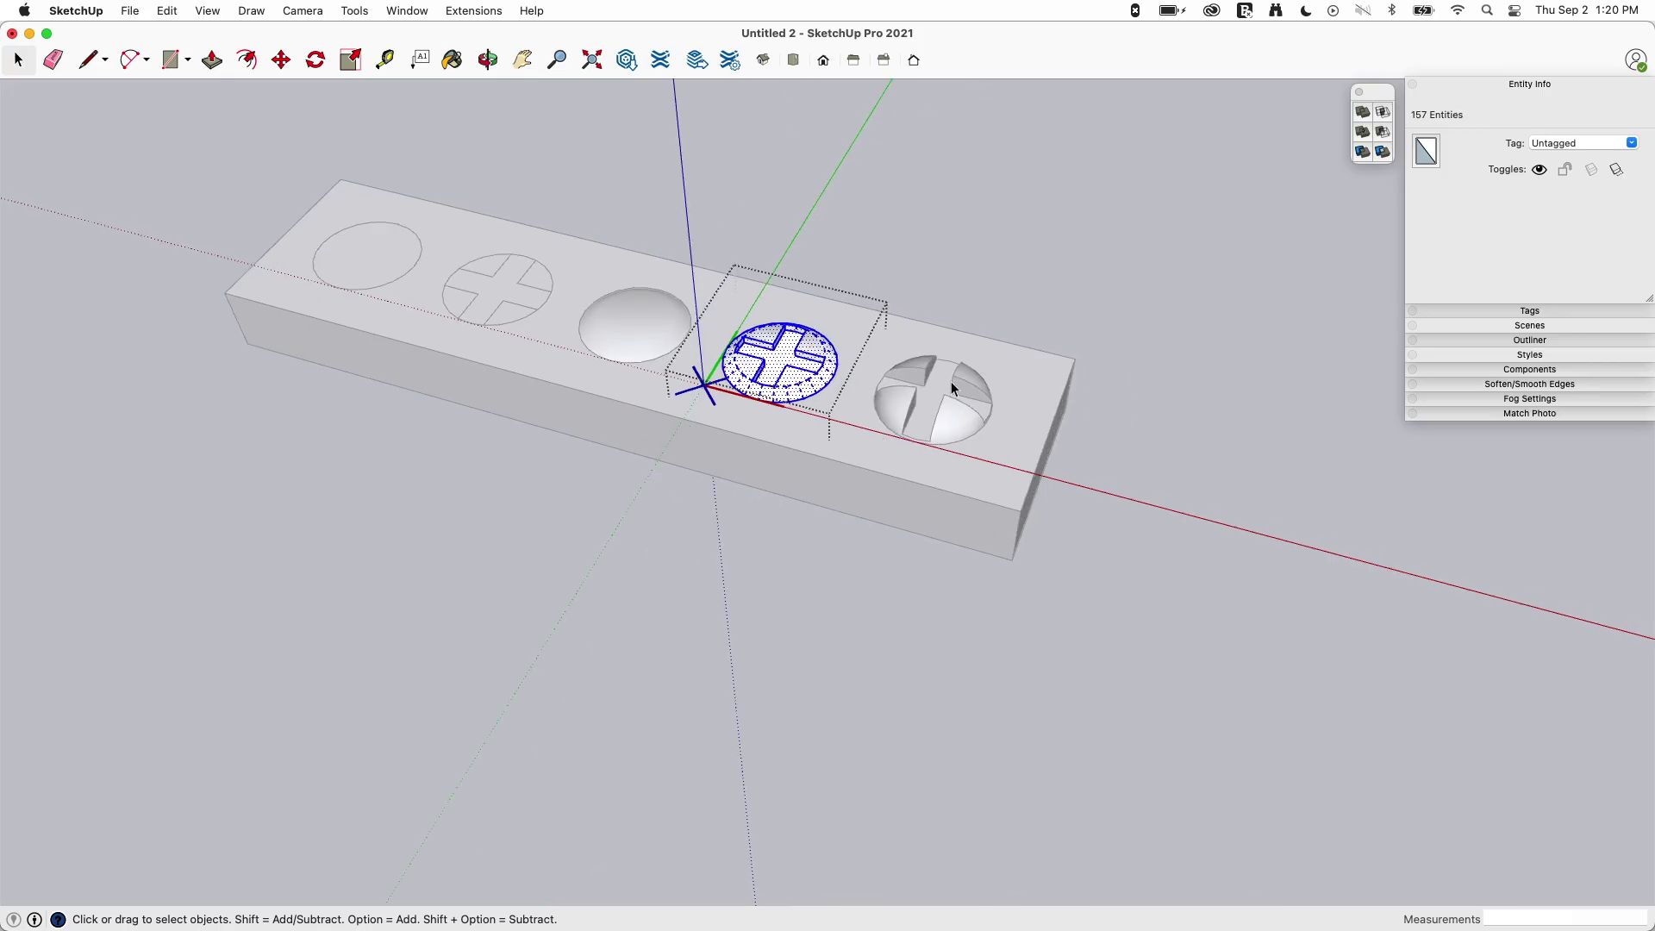
triple_click(934, 388)
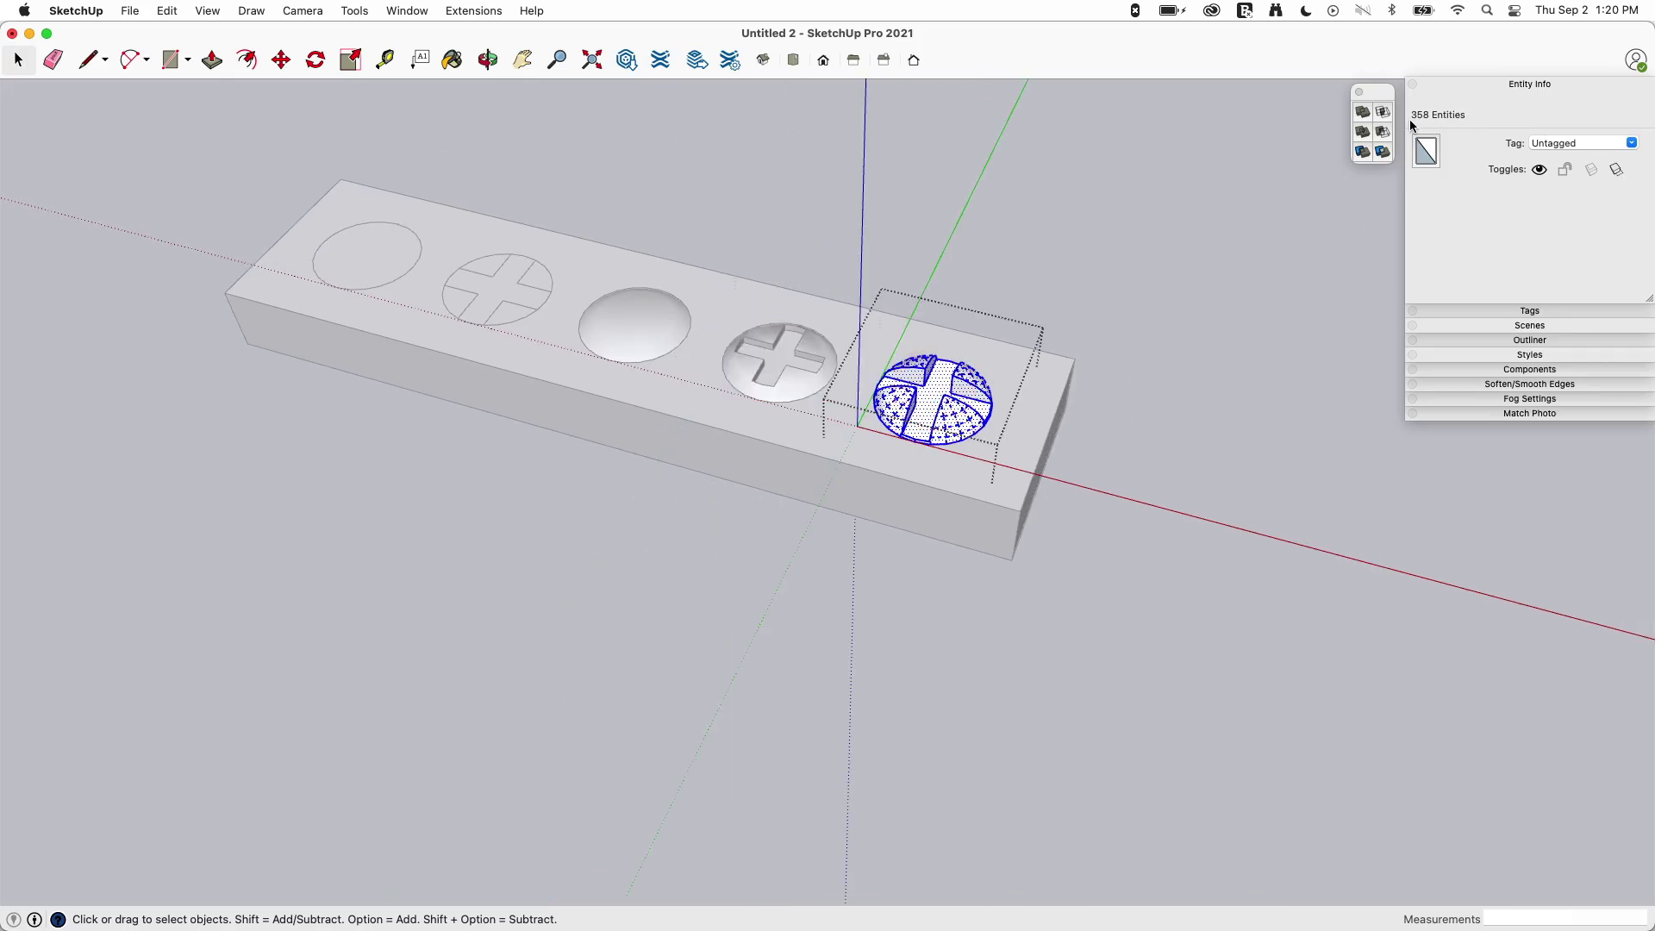
left_click(1150, 193)
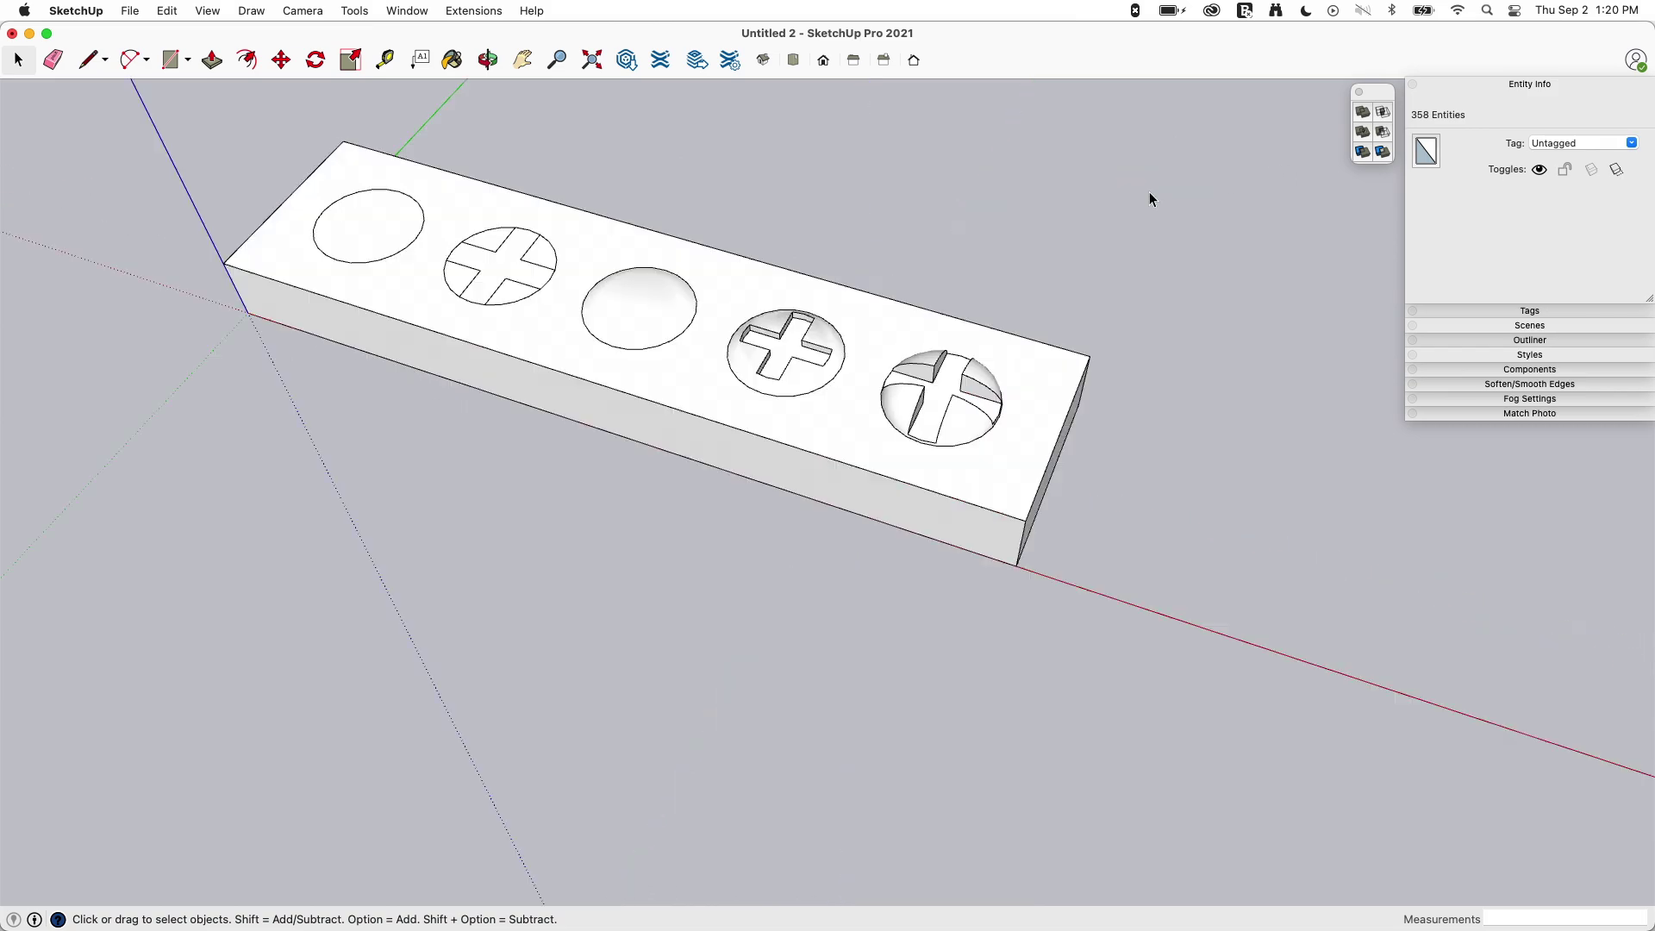
Step: Compare how the five screw heads look from far away and from close up
middle_click_drag(1002, 379, 846, 465)
scroll(856, 387, "down", 5)
scroll(857, 384, "down", 3)
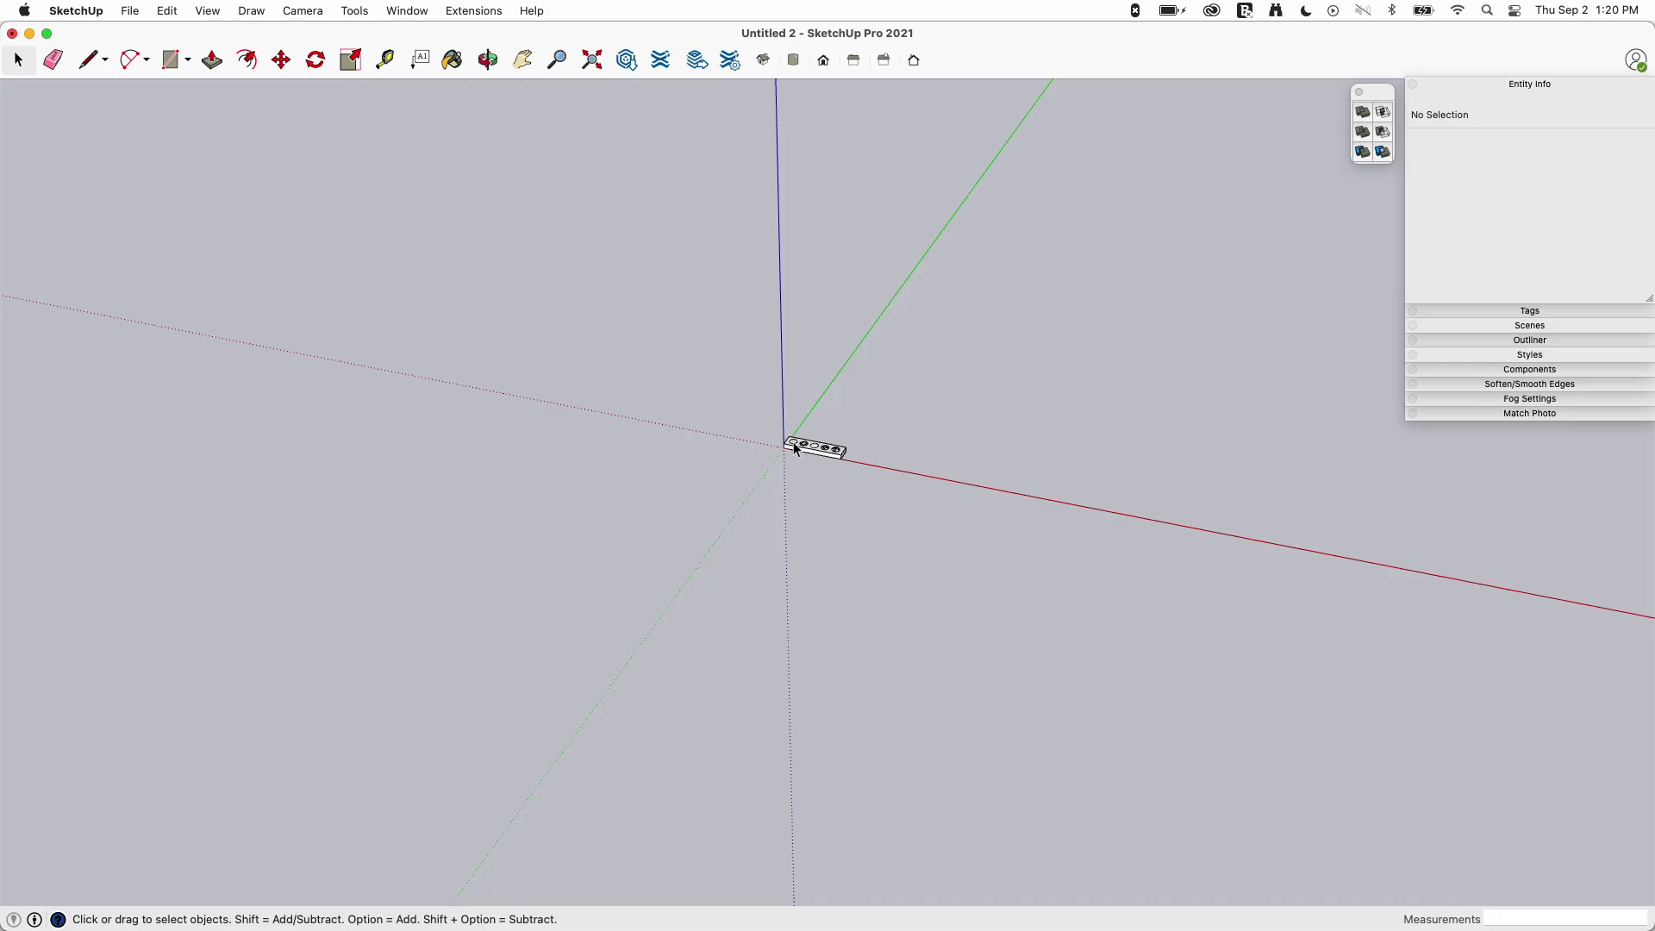
scroll(924, 653, "up", 5)
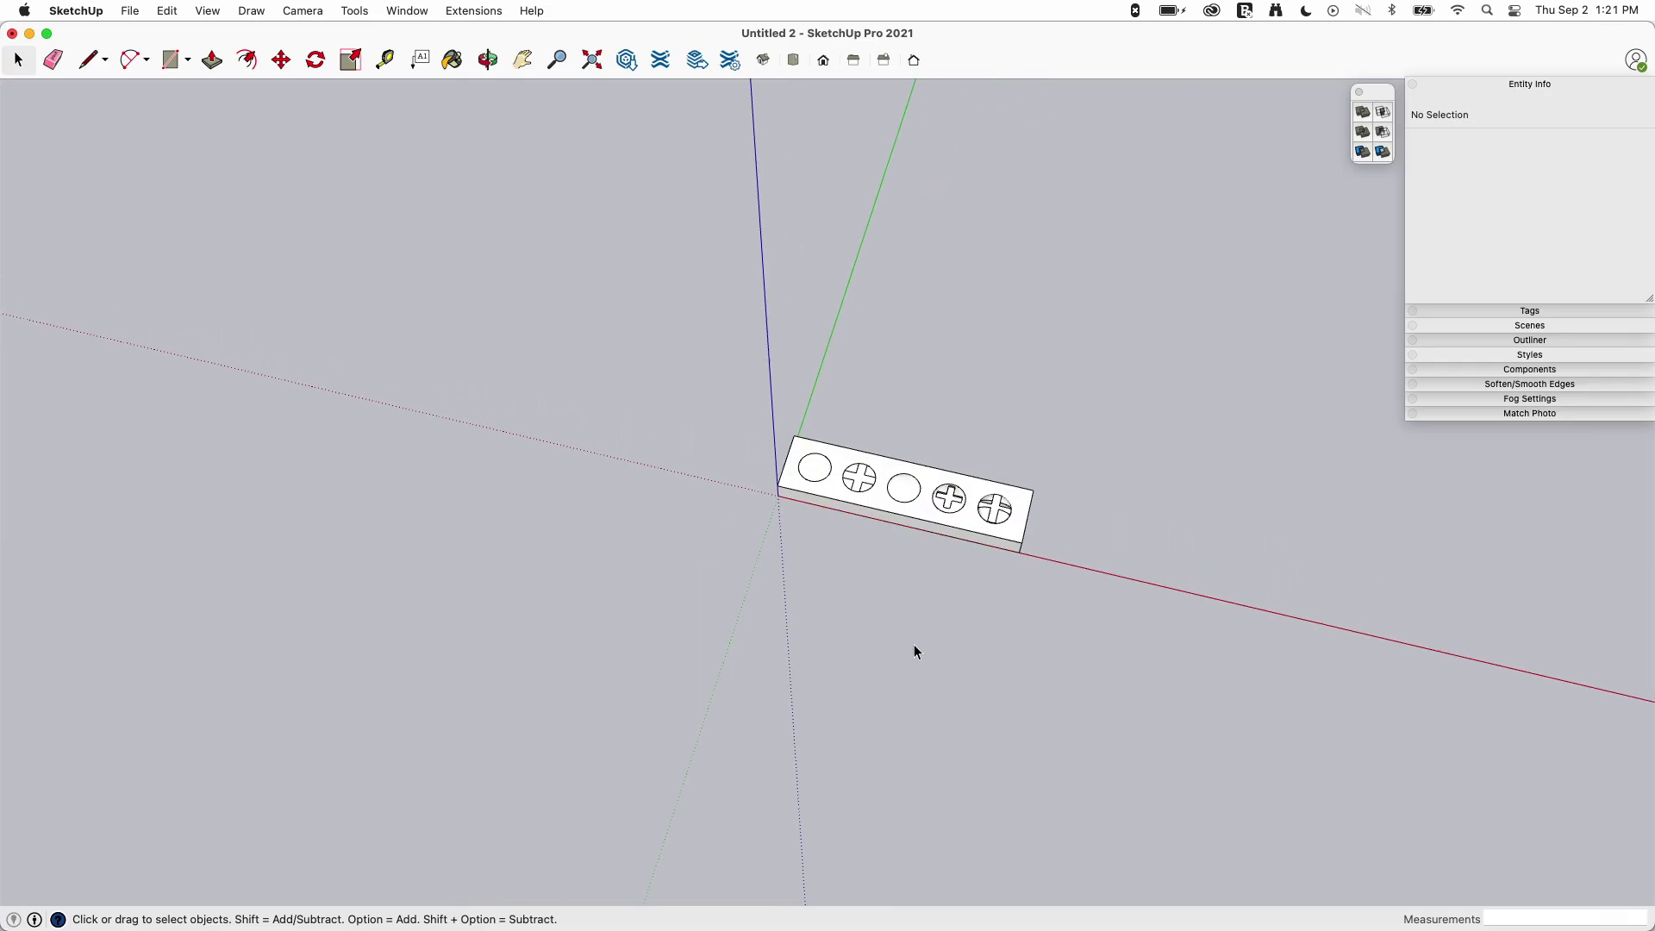
scroll(914, 644, "up", 8)
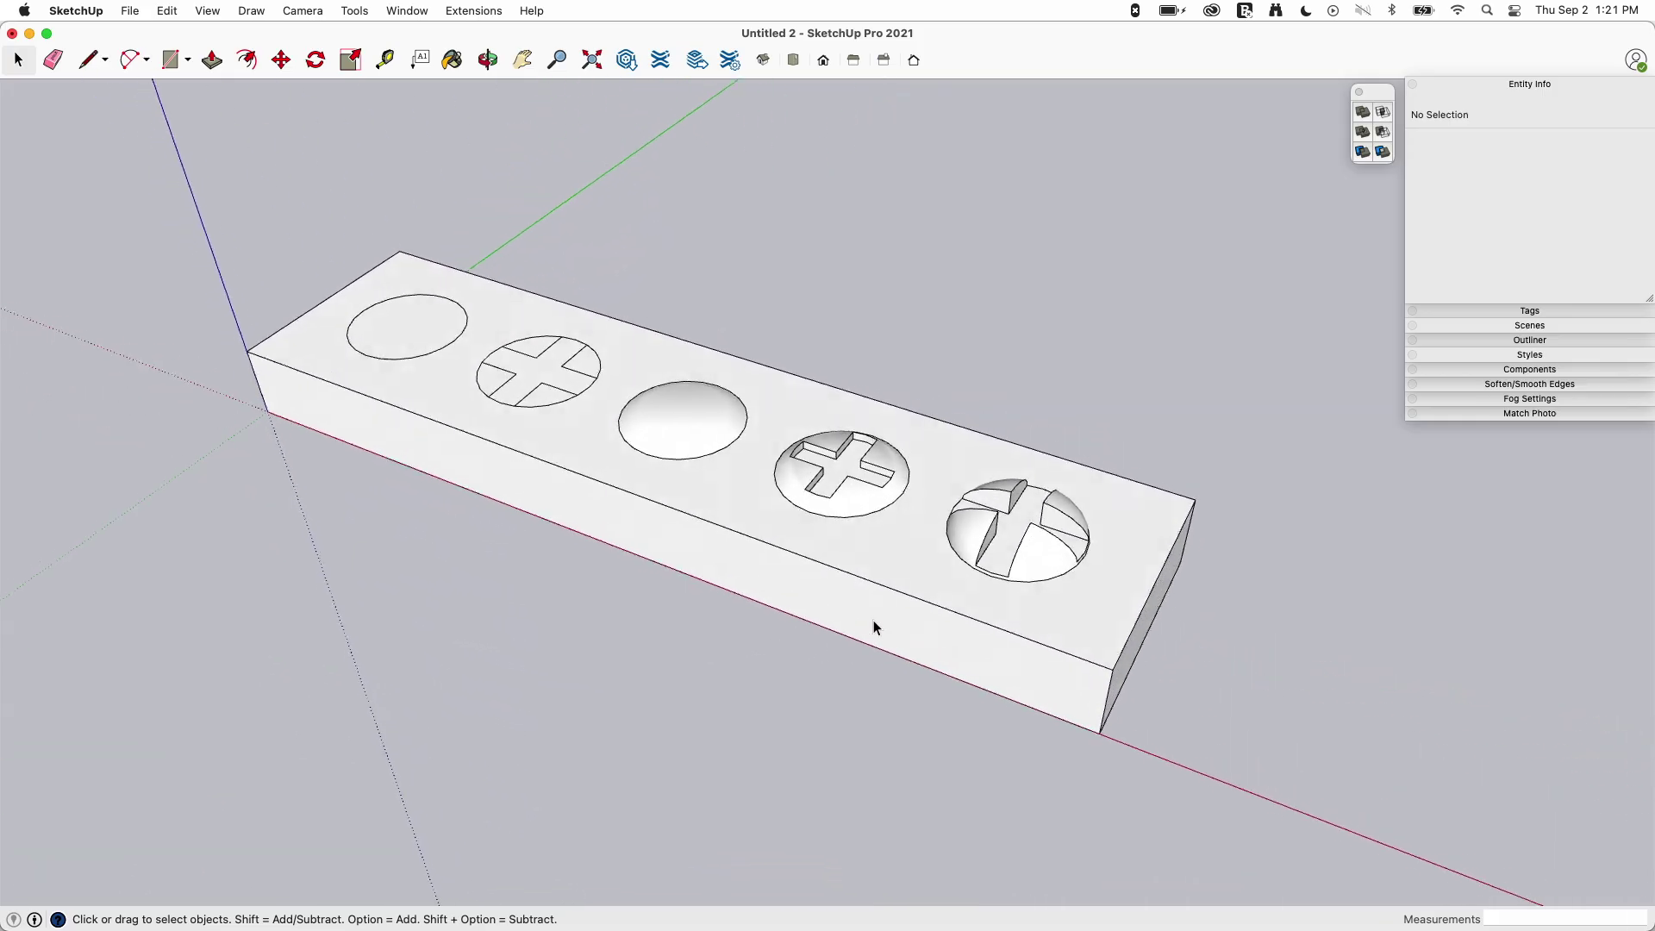
scroll(1469, 548, "up", 6)
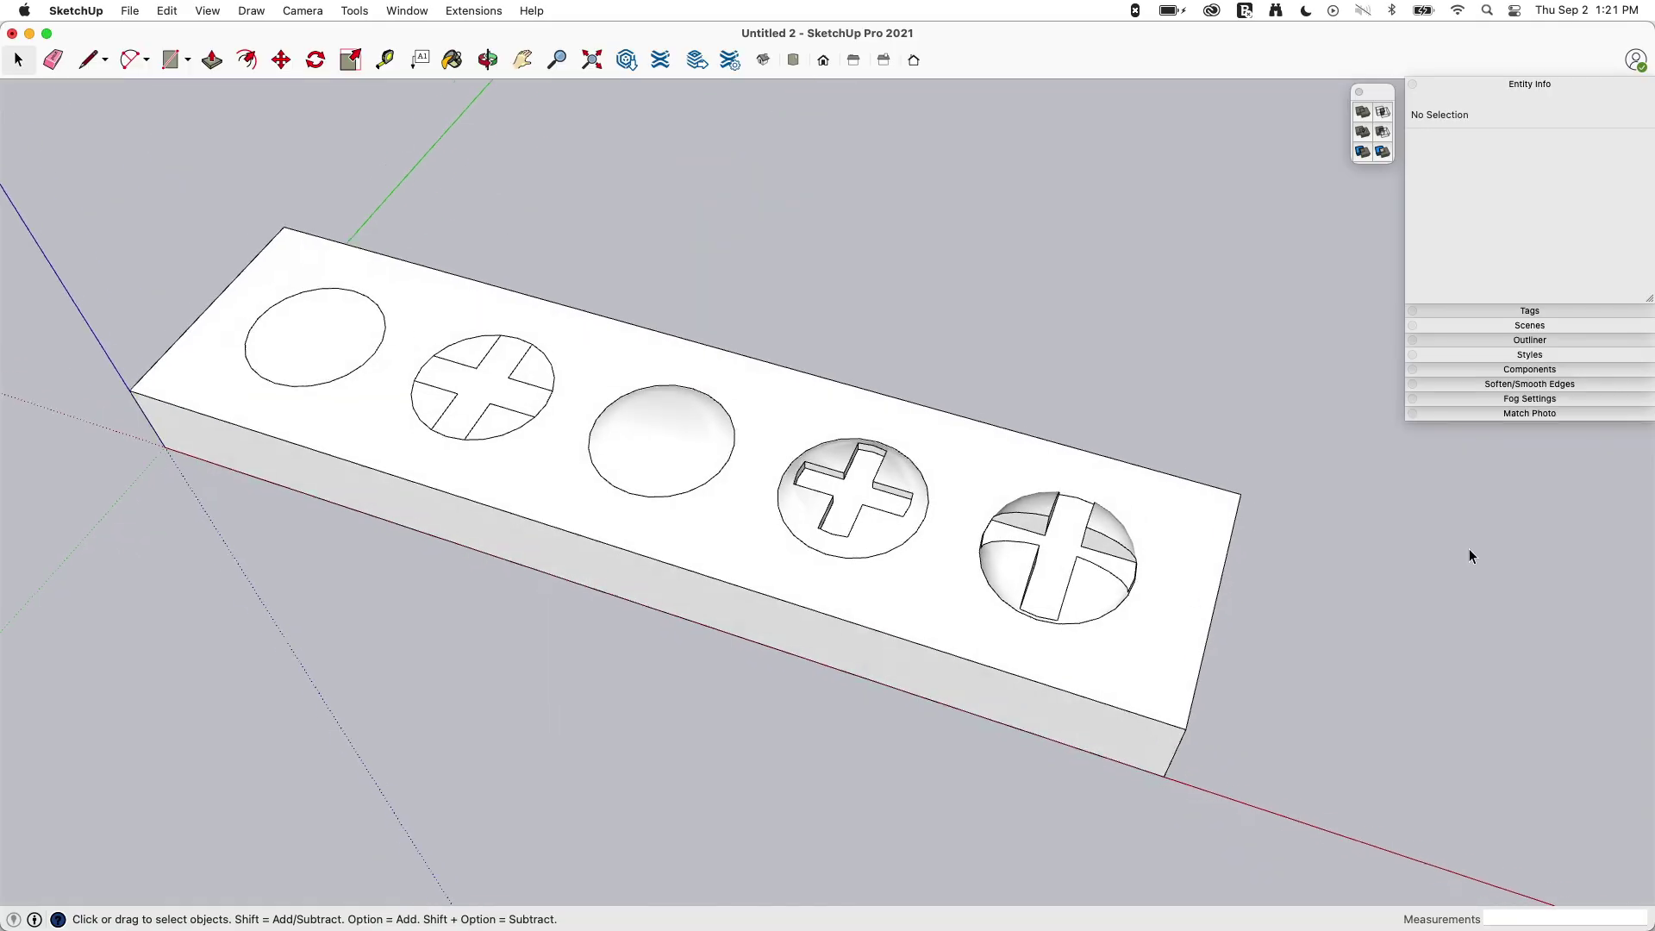
scroll(1469, 549, "down", 3)
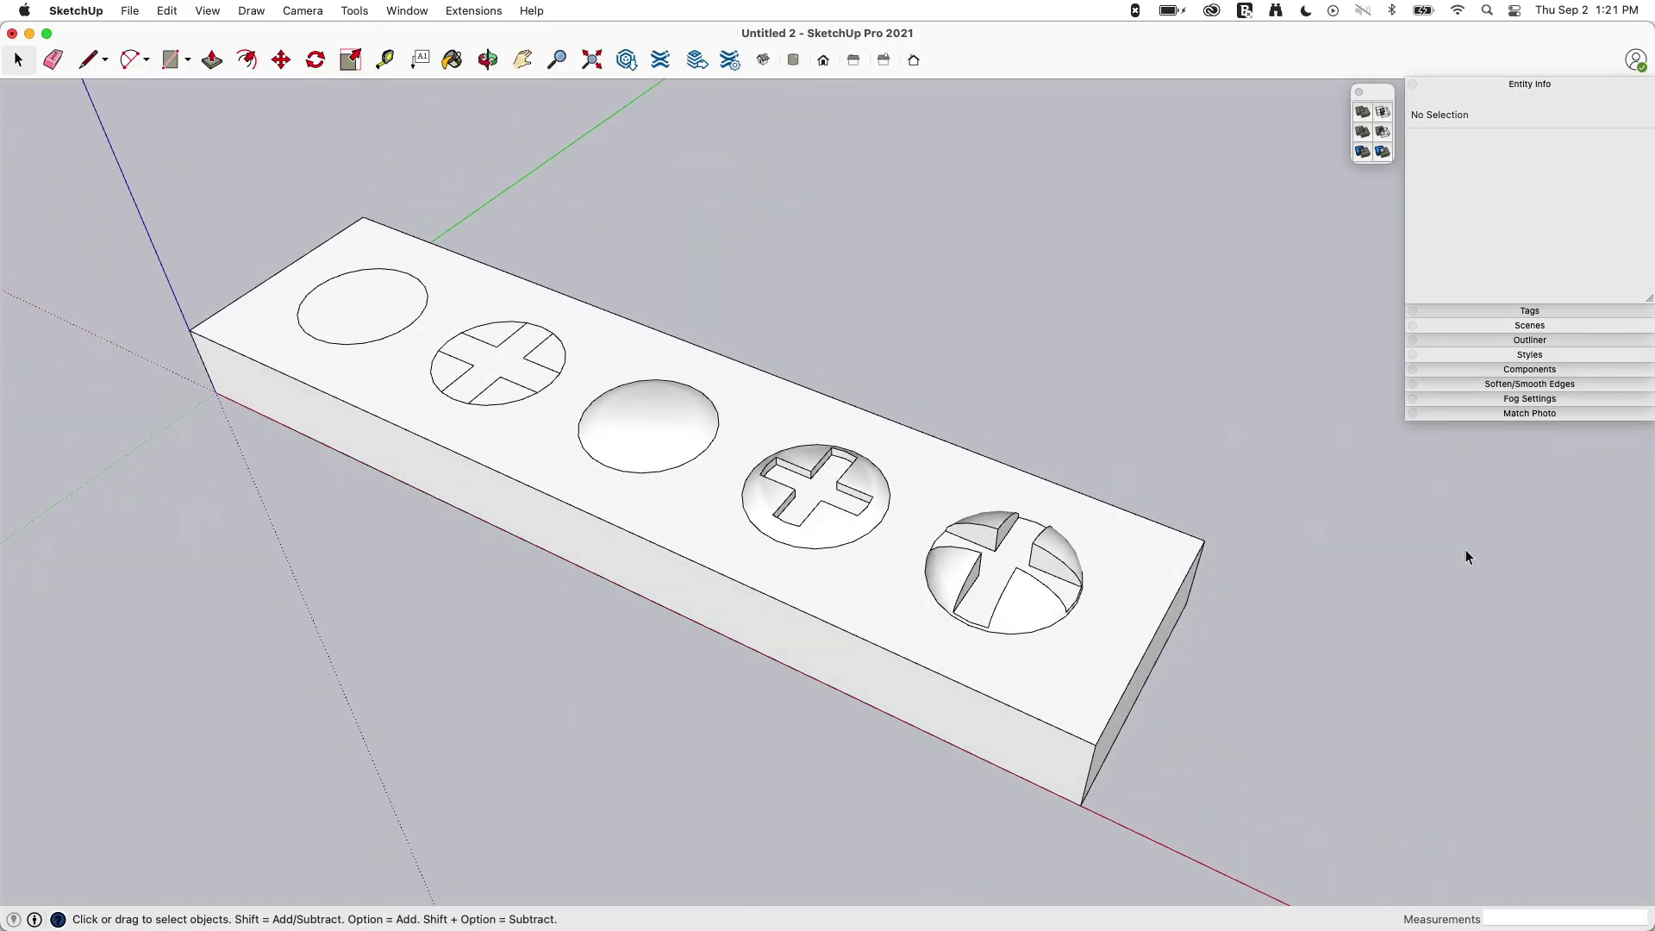